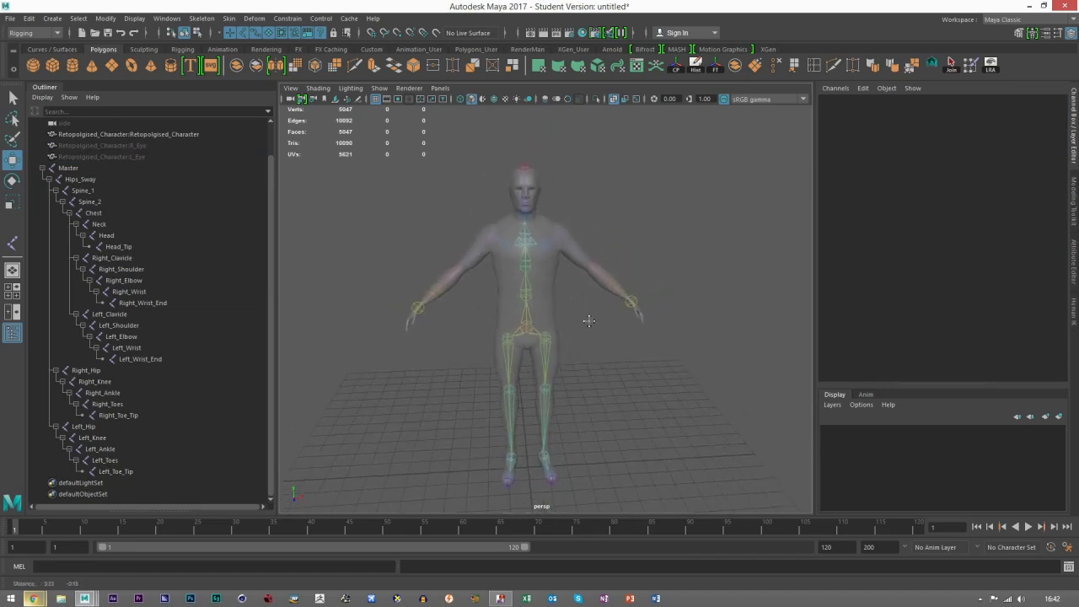
# Step: Select the character mesh, collapse the Master joint hierarchy and start the Paint Skin Weights tool
pyautogui.scroll(5, 589, 320)
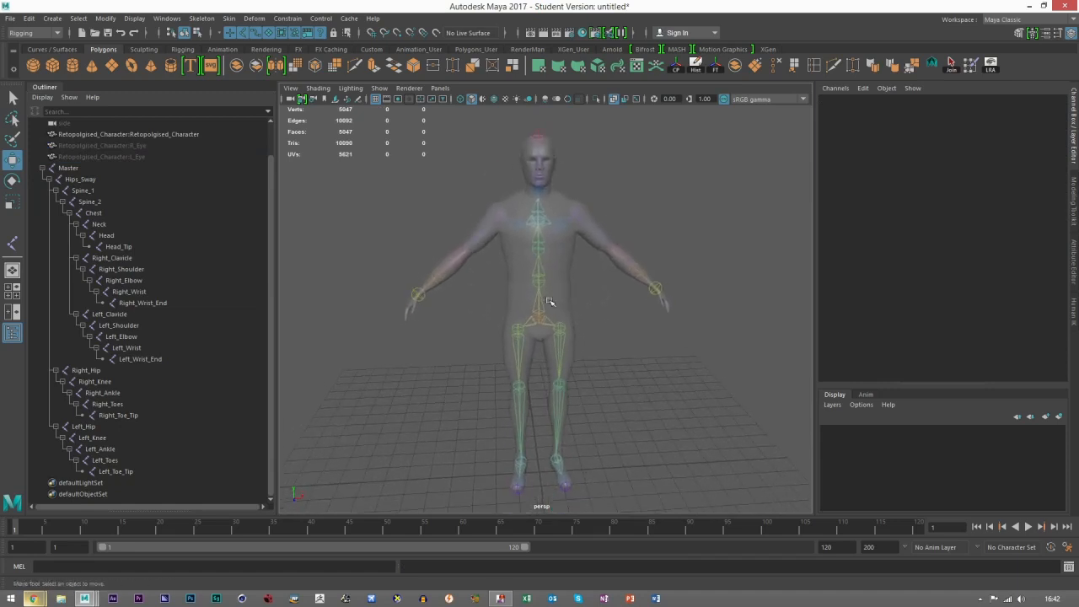
pyautogui.click(566, 251)
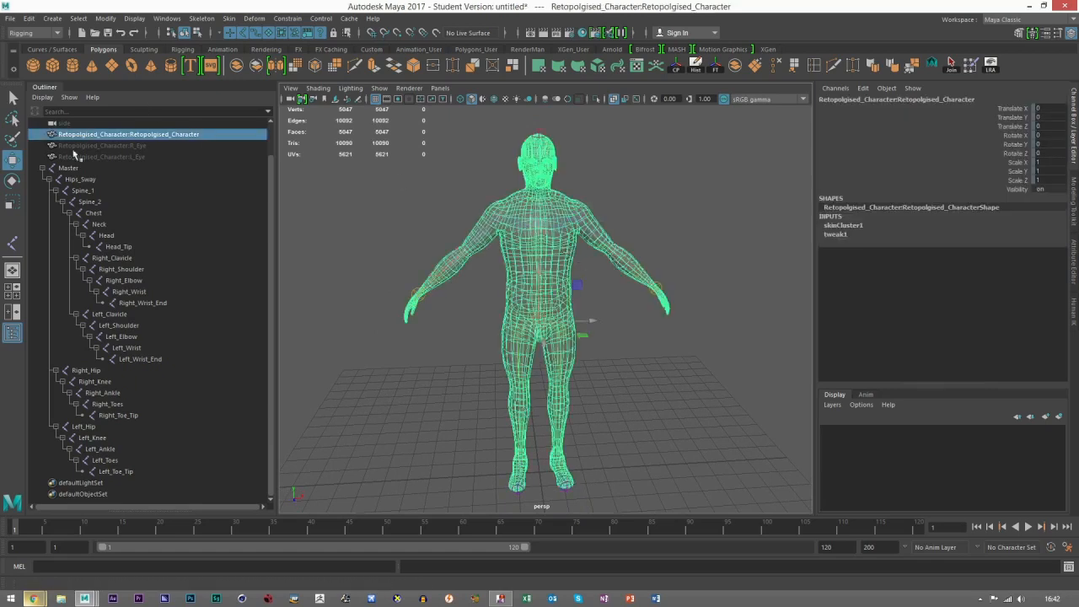
pyautogui.click(41, 169)
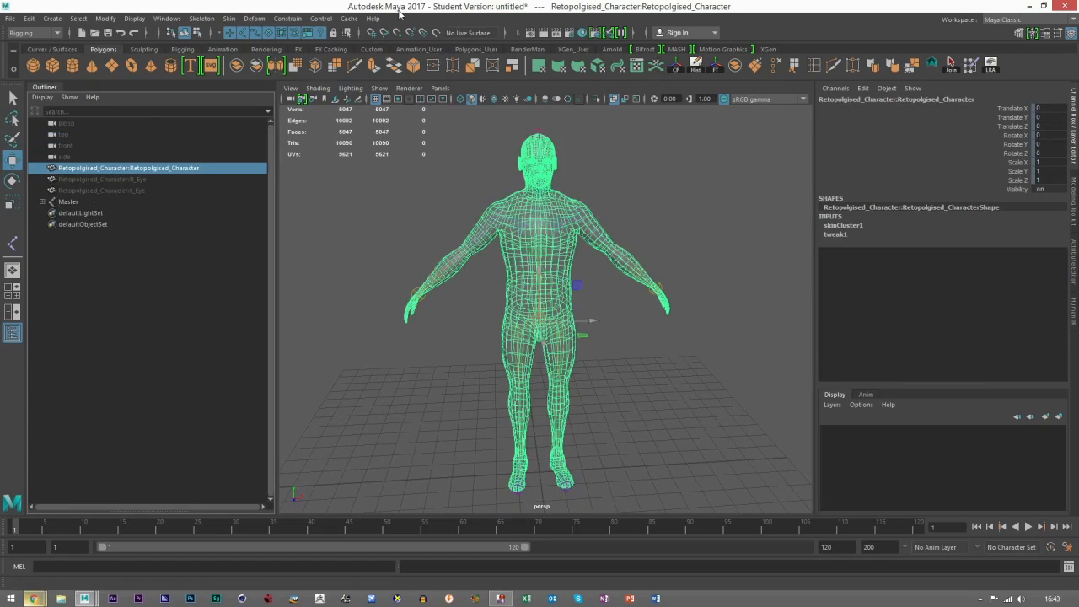
pyautogui.click(229, 17)
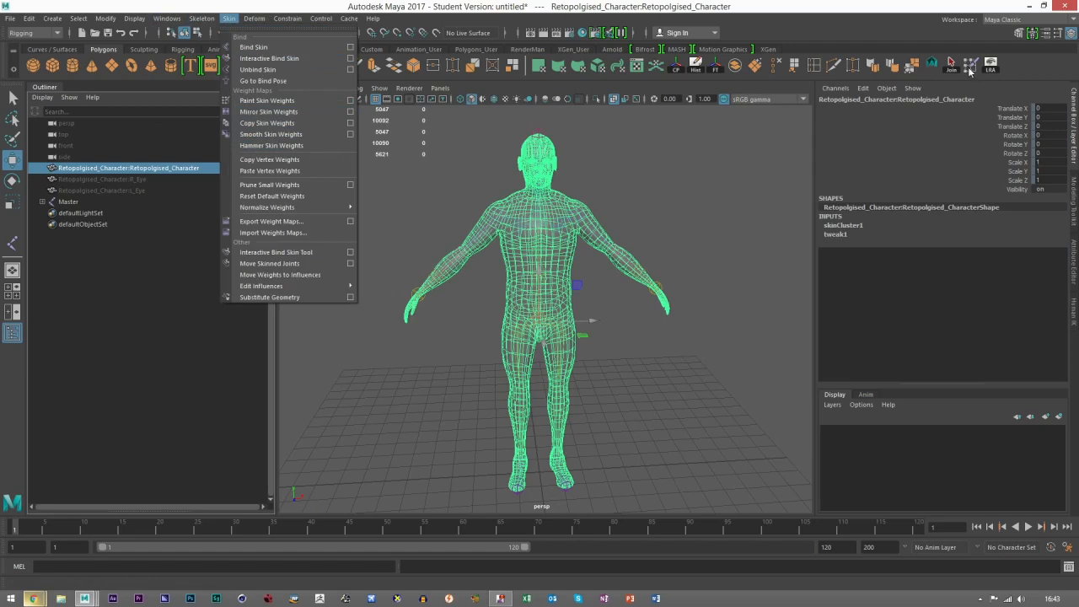
pyautogui.click(967, 41)
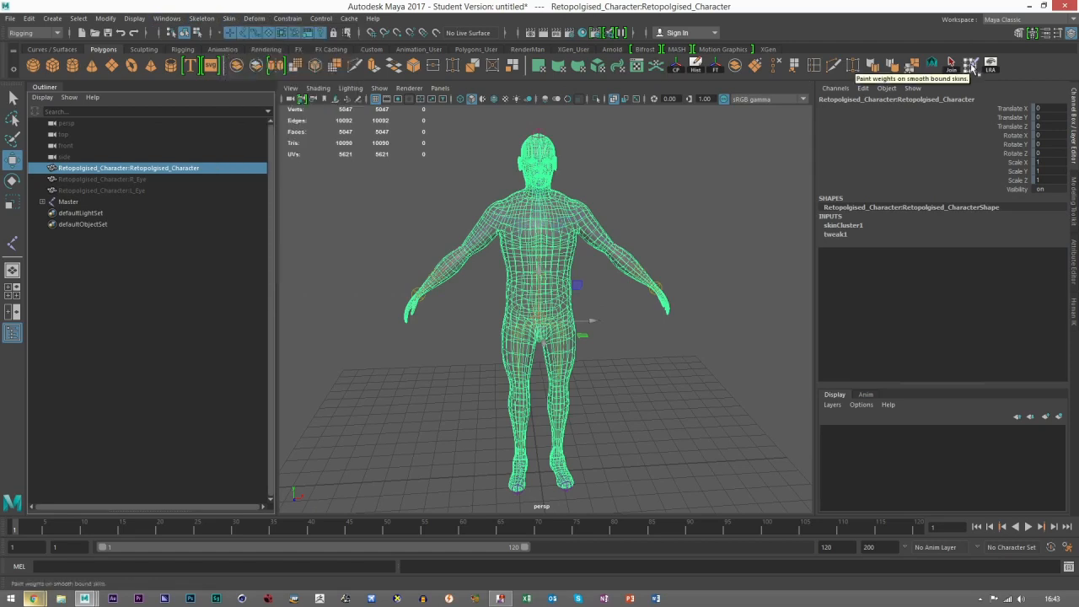
pyautogui.click(971, 65)
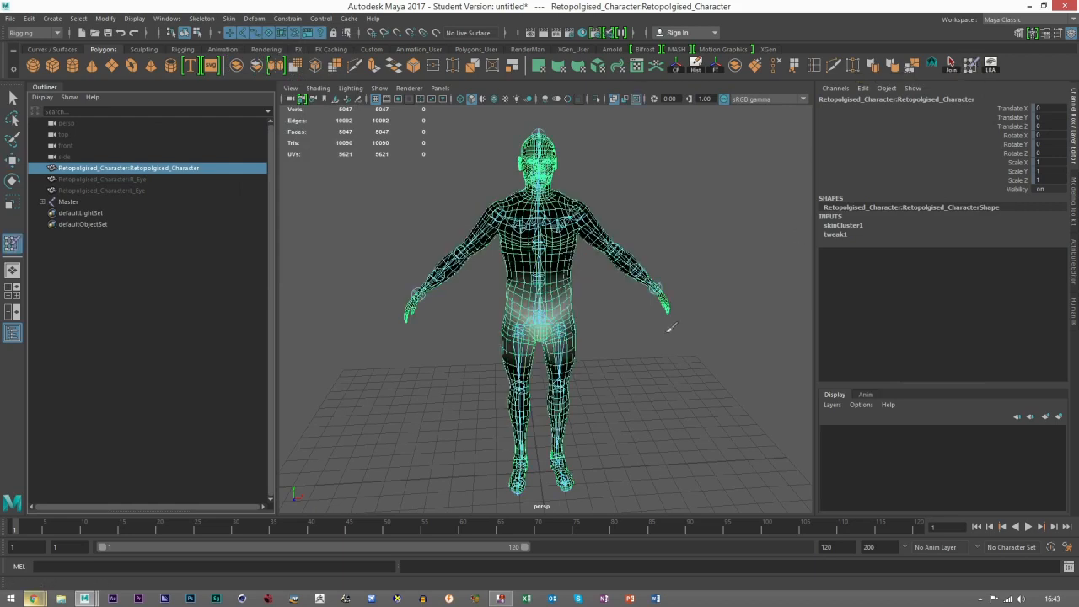
# Step: Open the Paint Skin Weights tool settings, place the window beside the character and choose the Hips_Sway influence
pyautogui.scroll(5, 607, 327)
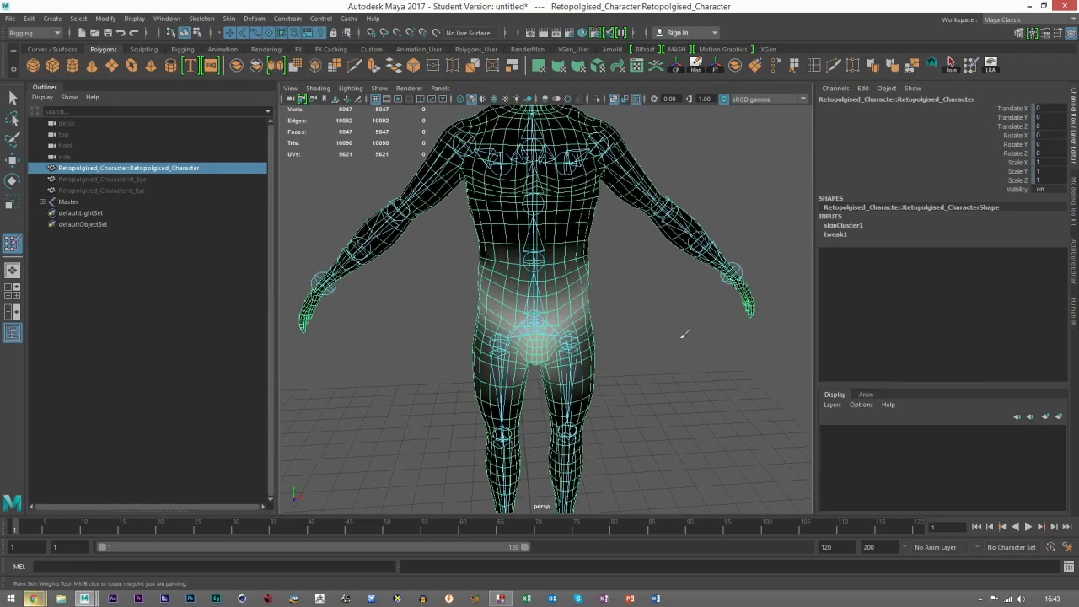
pyautogui.keyDown('alt'); pyautogui.moveTo(627, 344); pyautogui.dragTo(538, 327); pyautogui.keyUp('alt')
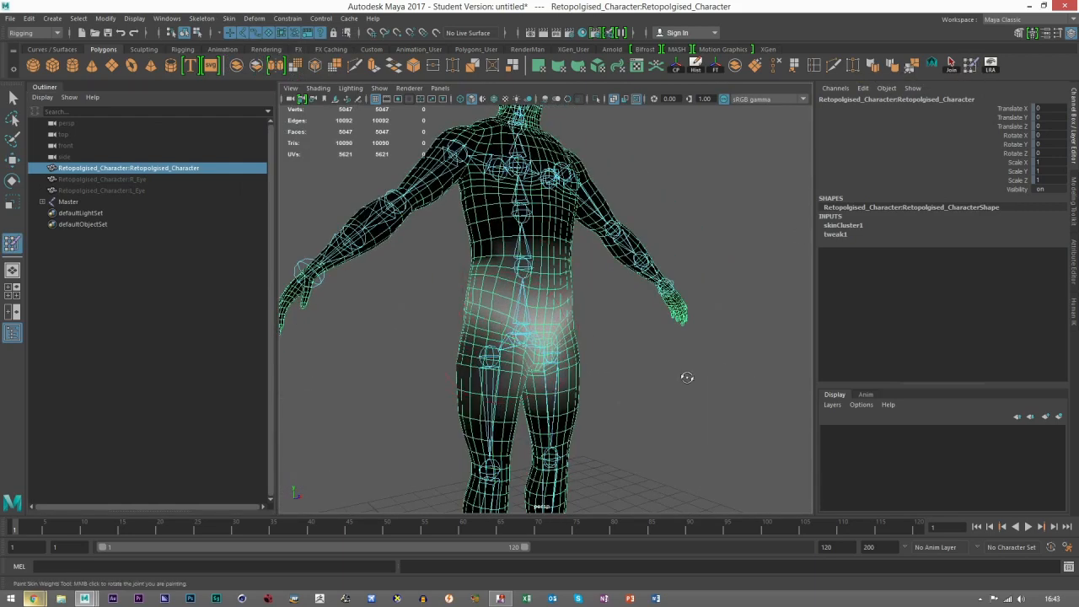
pyautogui.keyDown('alt'); pyautogui.moveTo(687, 377); pyautogui.dragTo(777, 368); pyautogui.keyUp('alt')
pyautogui.click(1061, 40)
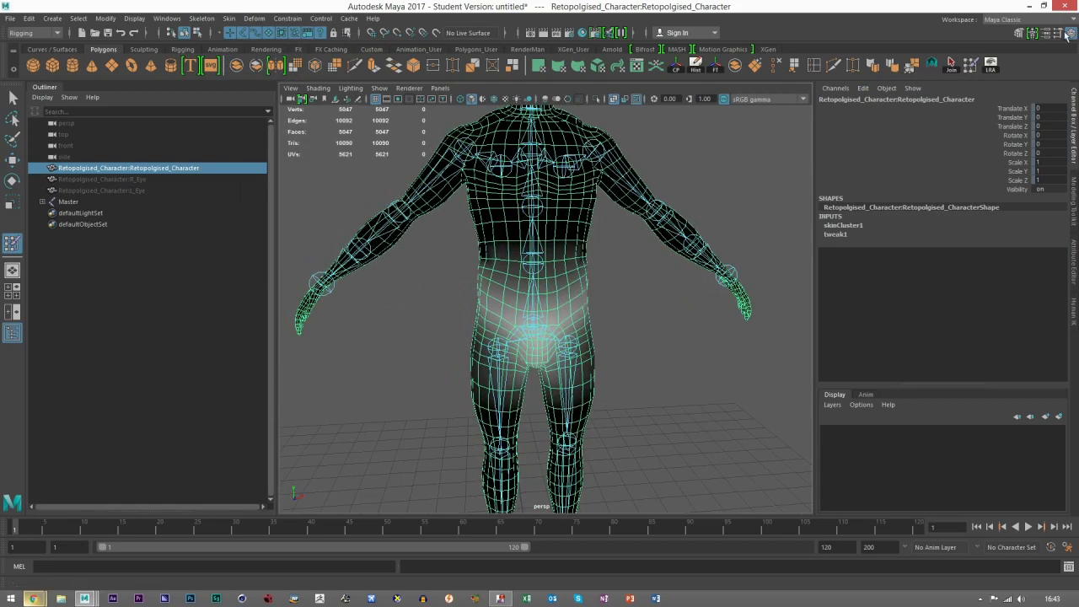
pyautogui.moveTo(210, 123); pyautogui.dragTo(100, 85)
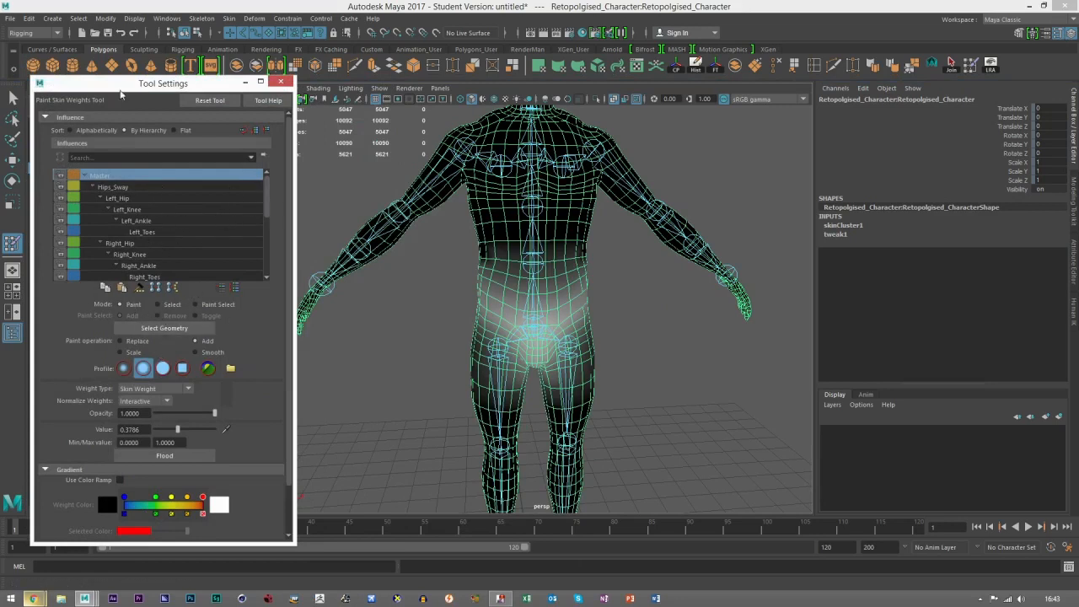
pyautogui.moveTo(120, 191)
pyautogui.mouseDown()
pyautogui.moveTo(136, 224)
pyautogui.moveTo(115, 187)
pyautogui.mouseUp()
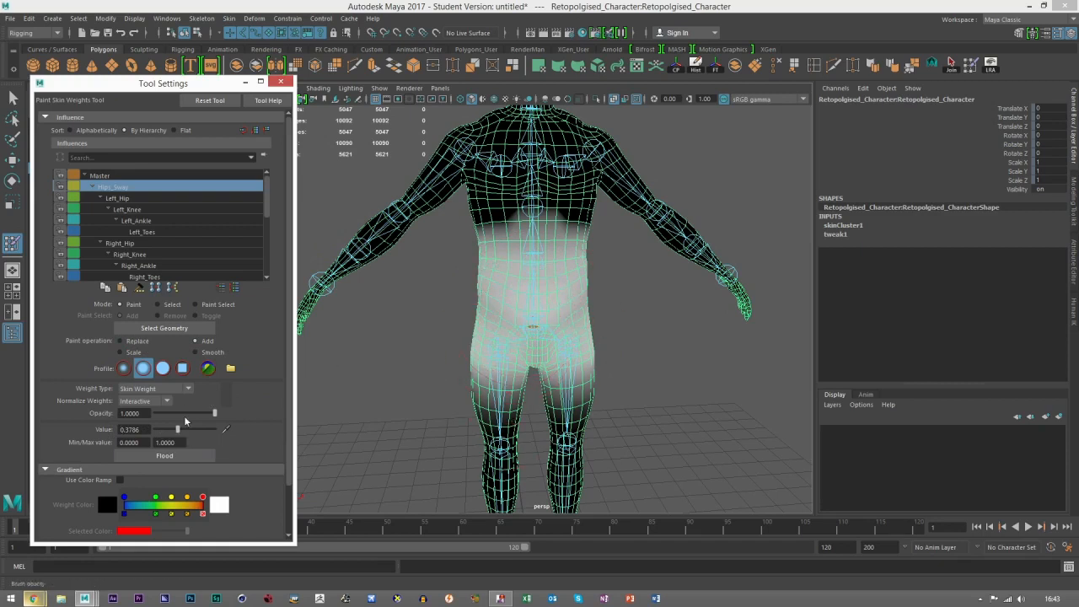
# Step: Turn on the weight color ramp and paint added Hips_Sway weight over the pelvis and lower torso
pyautogui.click(119, 480)
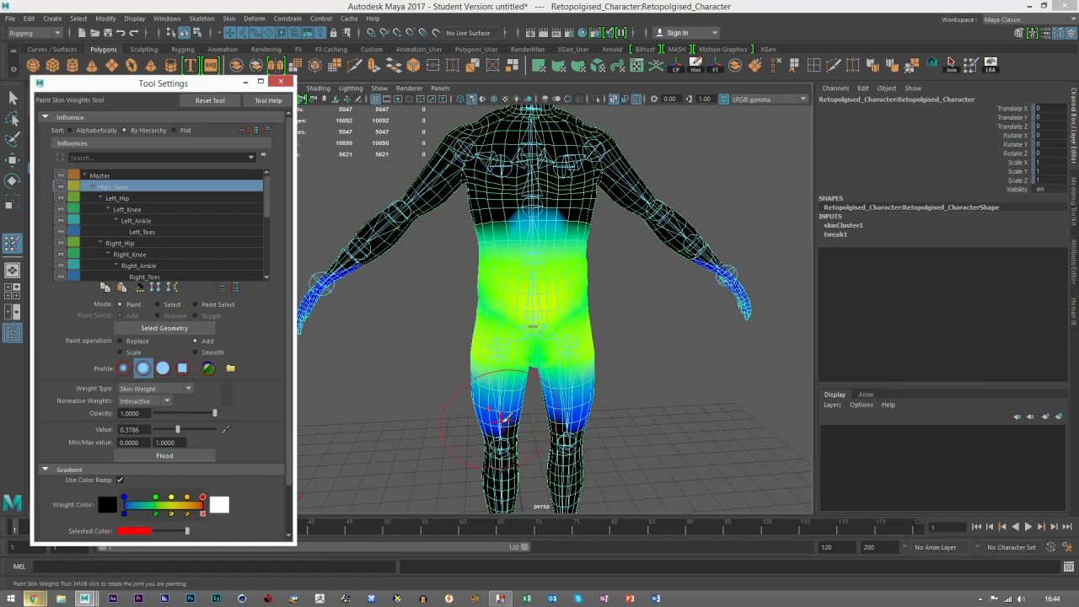
pyautogui.moveTo(549, 312)
pyautogui.mouseDown()
pyautogui.moveTo(513, 341)
pyautogui.moveTo(481, 321)
pyautogui.mouseUp()
pyautogui.moveTo(583, 325); pyautogui.dragTo(568, 319)
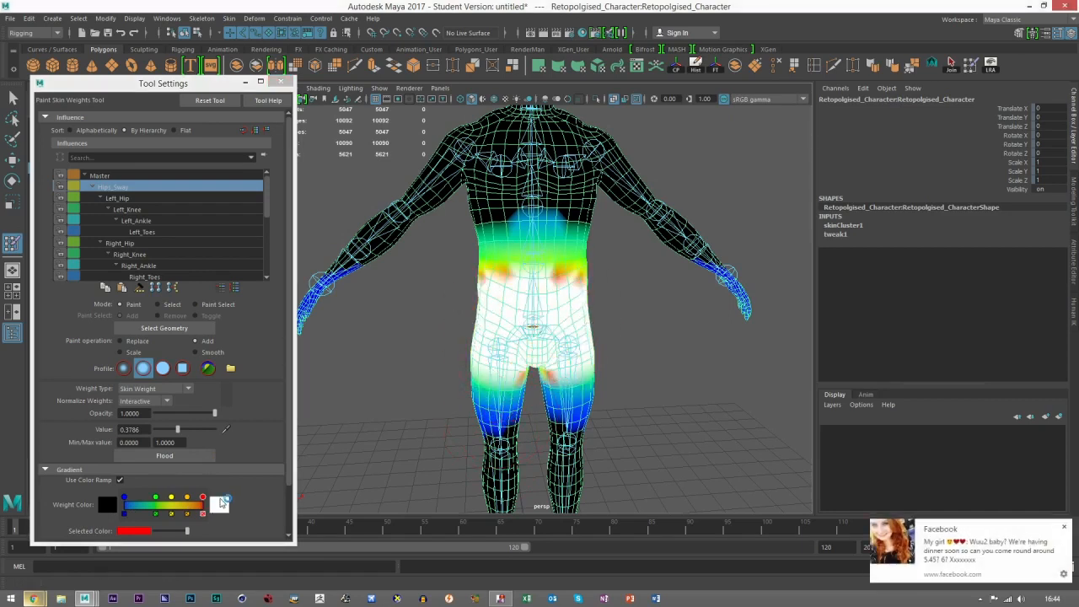
pyautogui.moveTo(493, 317)
pyautogui.mouseDown()
pyautogui.moveTo(520, 301)
pyautogui.moveTo(506, 313)
pyautogui.moveTo(482, 269)
pyautogui.mouseUp()
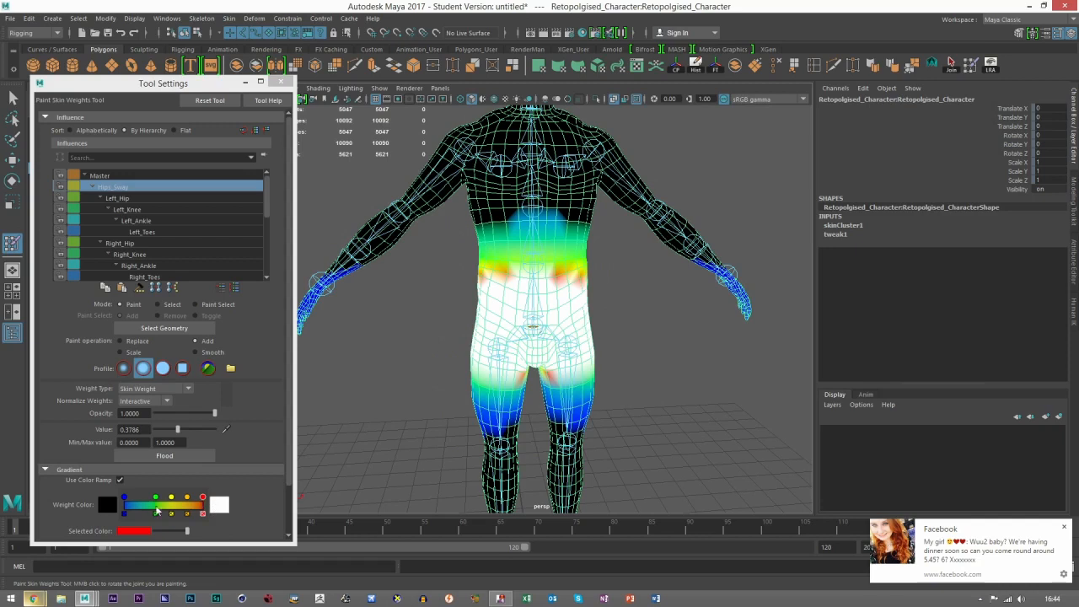
# Step: Undo the recent Hips_Sway paint strokes and turn off the color ramp
pyautogui.hotkey('ctrl', 'z')
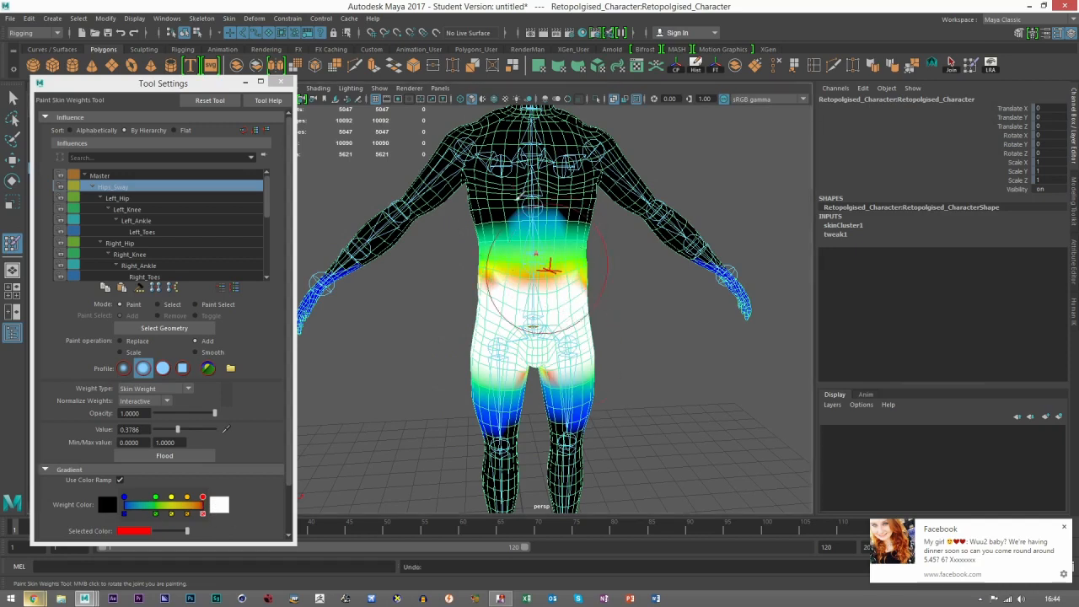
pyautogui.hotkey('ctrl', 'z')
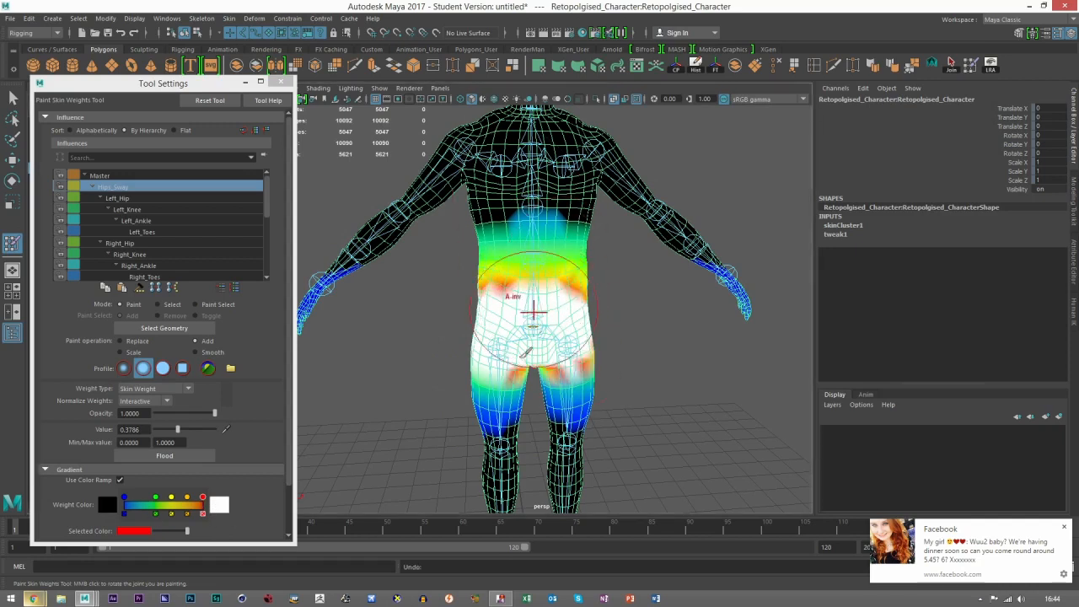
pyautogui.hotkey('ctrl', 'z')
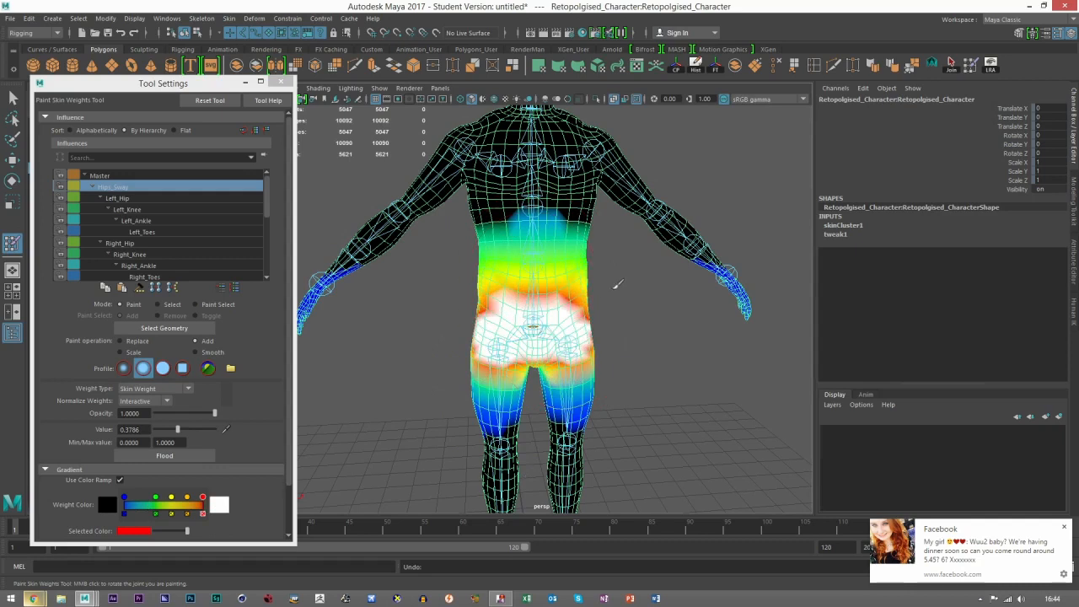
pyautogui.hotkey('ctrl', 'z')
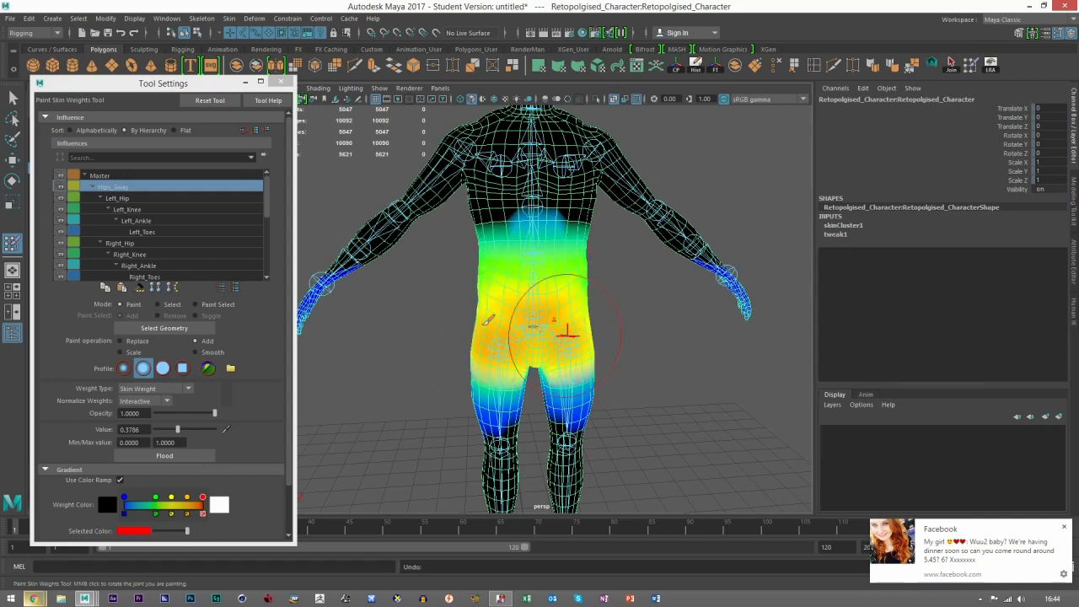
pyautogui.click(121, 481)
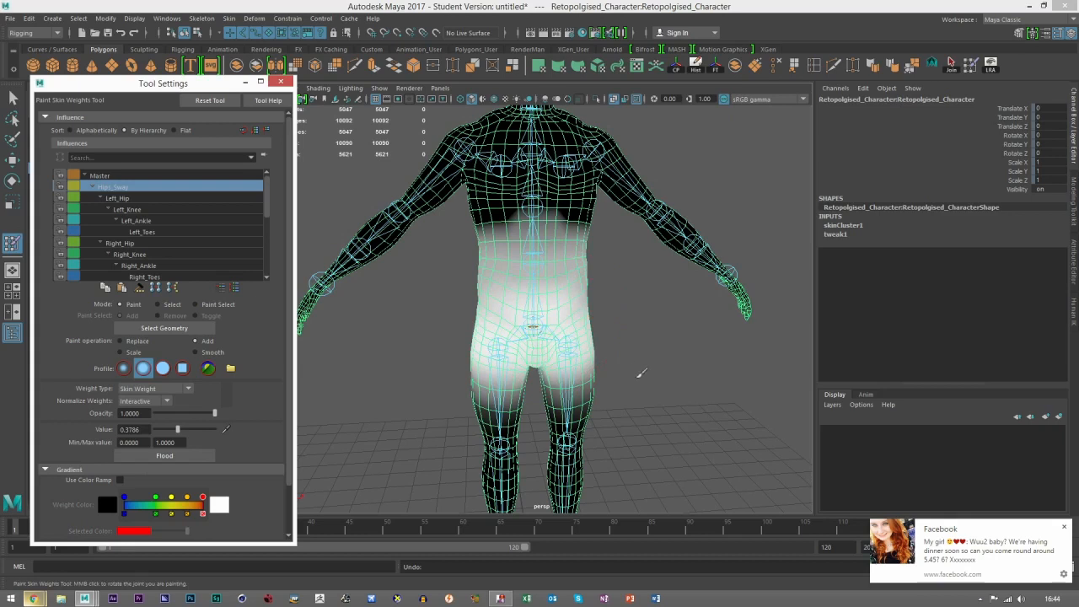
# Step: Leave weight painting and rotate the Right_Hip joint outward about 28.6 degrees and the Left_Hip joint about 32.6 degrees on Z
pyautogui.scroll(3, 721, 372)
pyautogui.moveTo(485, 425)
pyautogui.keyDown('alt'); pyautogui.mouseDown()
pyautogui.moveTo(655, 385)
pyautogui.moveTo(649, 405)
pyautogui.mouseUp(); pyautogui.keyUp('alt')
pyautogui.keyDown('alt'); pyautogui.moveTo(668, 383); pyautogui.dragTo(600, 380, button='right'); pyautogui.keyUp('alt')
pyautogui.moveTo(599, 380)
pyautogui.keyDown('alt'); pyautogui.mouseDown()
pyautogui.moveTo(663, 407)
pyautogui.moveTo(653, 354)
pyautogui.mouseUp(); pyautogui.keyUp('alt')
pyautogui.keyDown('alt'); pyautogui.moveTo(632, 349); pyautogui.dragTo(613, 369, button='middle'); pyautogui.keyUp('alt')
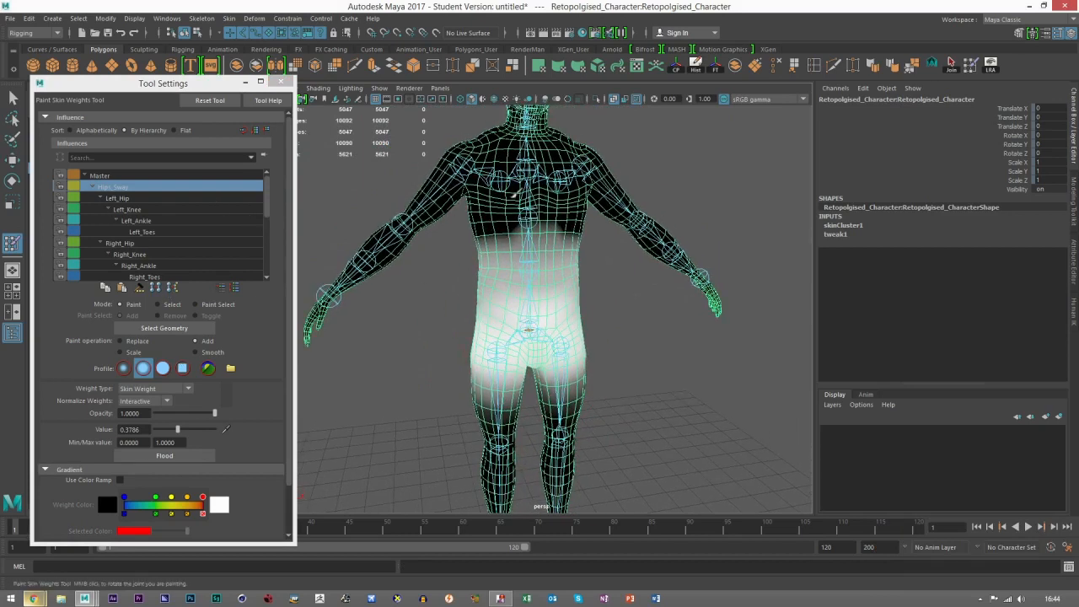
pyautogui.keyDown('alt'); pyautogui.moveTo(593, 429); pyautogui.dragTo(569, 349, button='middle'); pyautogui.keyUp('alt')
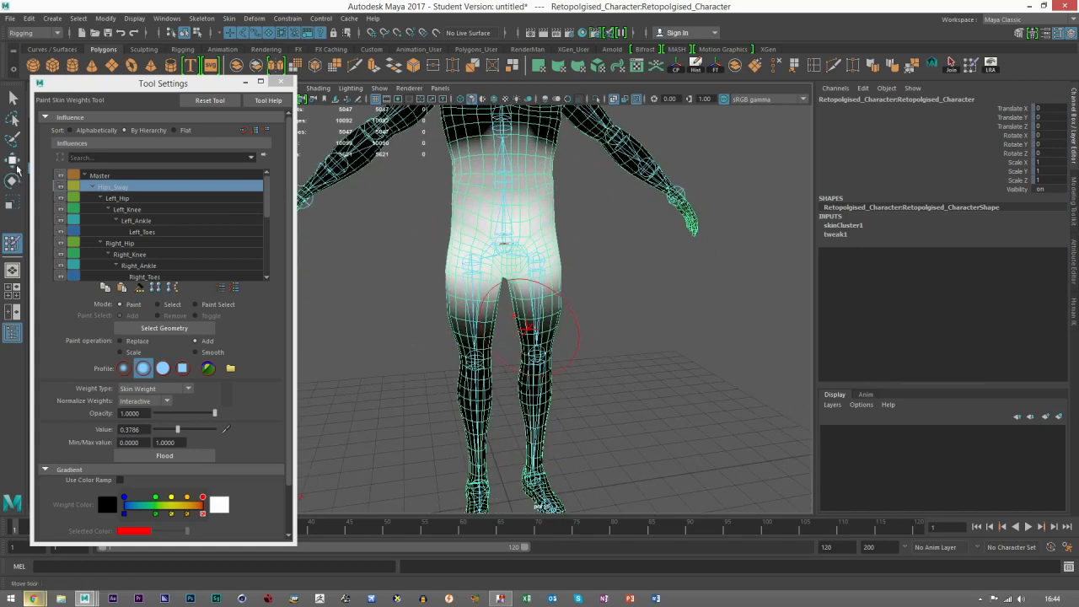
pyautogui.click(13, 161)
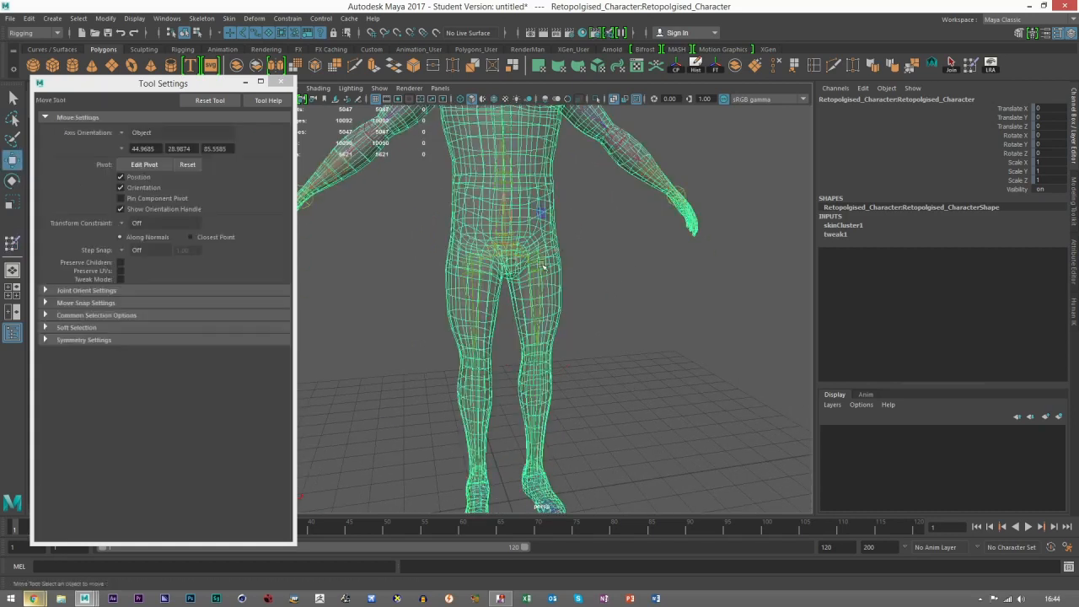
pyautogui.click(601, 292)
pyautogui.click(534, 261)
pyautogui.scroll(1, 607, 329)
pyautogui.press('e')
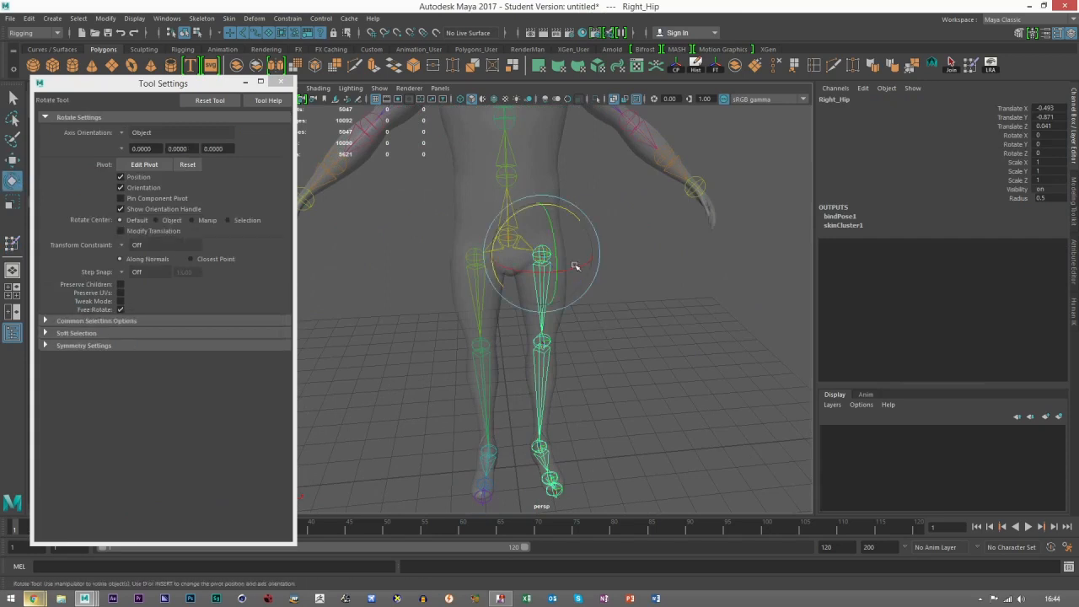
pyautogui.moveTo(558, 265); pyautogui.dragTo(530, 245)
pyautogui.click(479, 255)
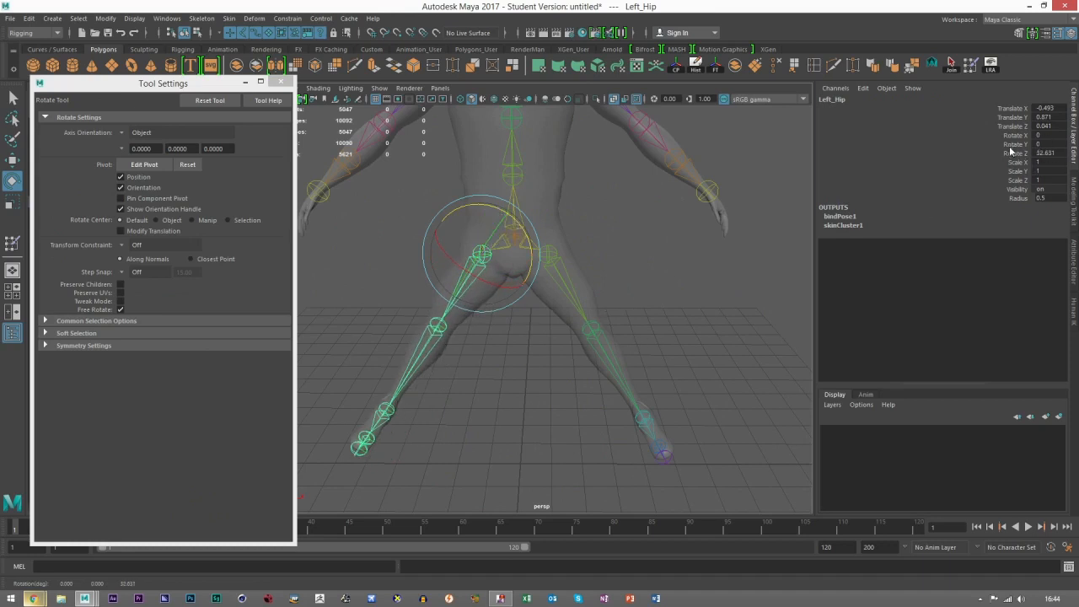
# Step: Rotate the right and left shoulder joints to raise both arms to a roughly horizontal pose, then clear the selection
pyautogui.keyDown('alt'); pyautogui.moveTo(597, 112); pyautogui.dragTo(594, 198, button='middle'); pyautogui.keyUp('alt')
pyautogui.click(576, 169)
pyautogui.moveTo(593, 118); pyautogui.dragTo(599, 190)
pyautogui.click(439, 165)
pyautogui.keyDown('alt'); pyautogui.moveTo(440, 166); pyautogui.dragTo(477, 221, button='middle'); pyautogui.keyUp('alt')
pyautogui.moveTo(492, 185); pyautogui.dragTo(534, 217)
pyautogui.click(675, 386)
pyautogui.scroll(-5, 674, 386)
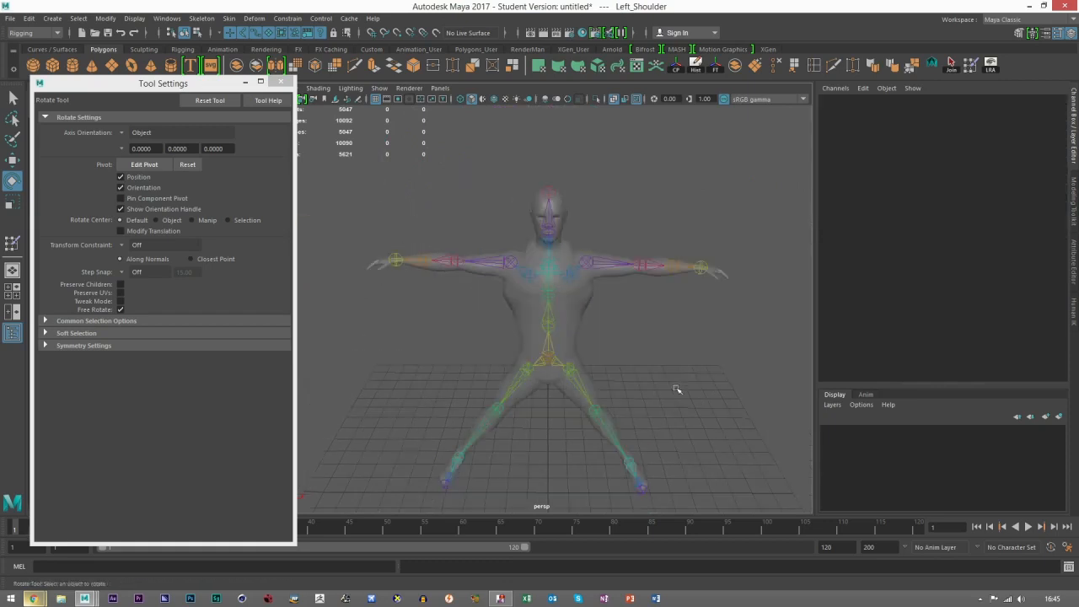
# Step: Try rotating the Right_Hip joint farther outward to about 33.7 degrees on Z, then undo that rotation
pyautogui.keyDown('alt'); pyautogui.moveTo(648, 362); pyautogui.dragTo(630, 268, button='middle'); pyautogui.keyUp('alt')
pyautogui.scroll(5, 566, 339)
pyautogui.click(559, 240)
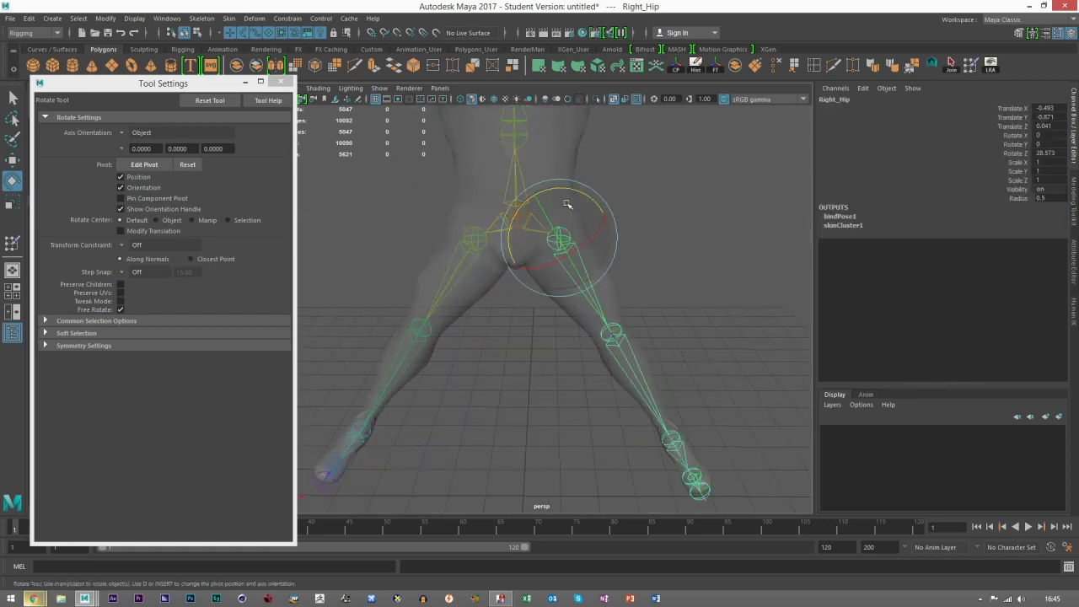
pyautogui.moveTo(570, 193); pyautogui.dragTo(531, 264)
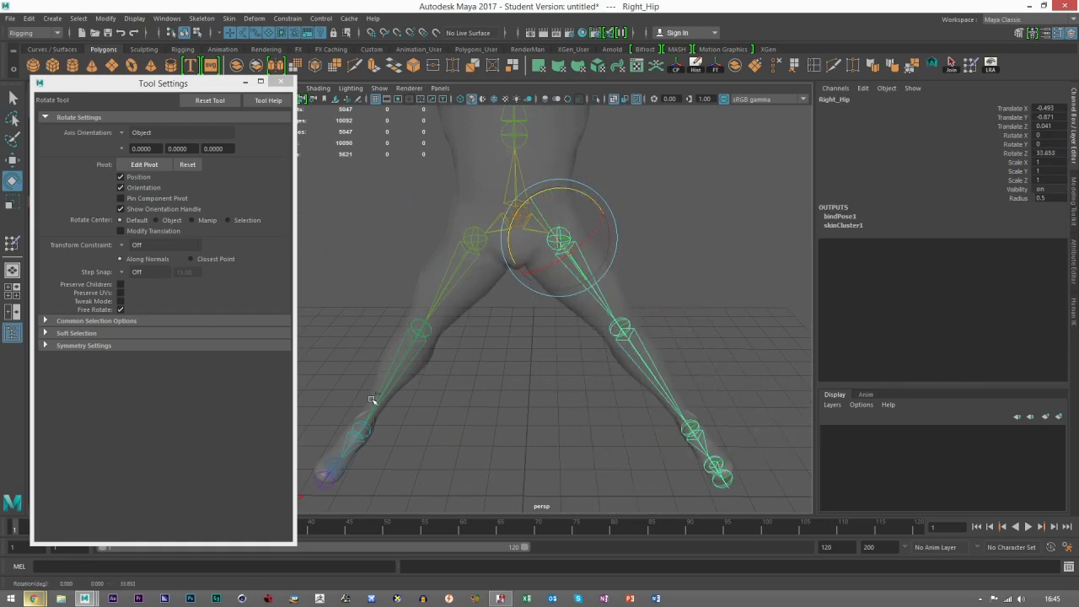
pyautogui.hotkey('ctrl', 'z')
pyautogui.scroll(-5, 679, 294)
pyautogui.click(577, 286)
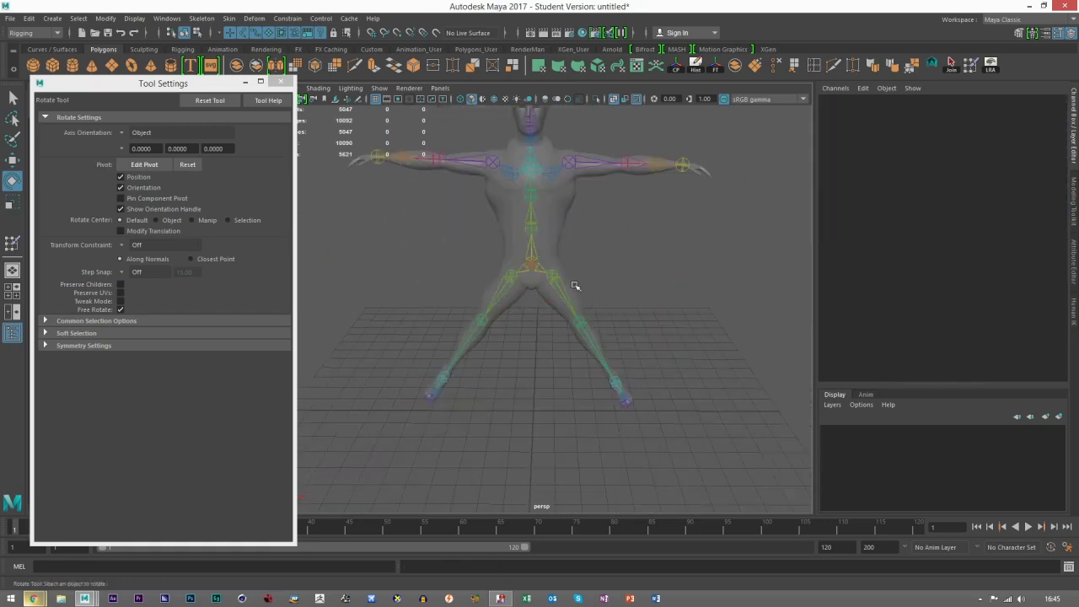
# Step: Examine how the posed character mesh deforms around the chest and shoulder joints
pyautogui.click(12, 160)
pyautogui.scroll(4, 584, 261)
pyautogui.keyDown('alt'); pyautogui.moveTo(596, 209); pyautogui.dragTo(579, 289, button='middle'); pyautogui.keyUp('alt')
pyautogui.scroll(-5, 608, 160)
pyautogui.keyDown('alt'); pyautogui.moveTo(578, 290); pyautogui.dragTo(535, 282); pyautogui.keyUp('alt')
pyautogui.scroll(5, 536, 282)
pyautogui.scroll(4, 535, 282)
pyautogui.keyDown('alt'); pyautogui.moveTo(508, 156); pyautogui.dragTo(504, 279, button='middle'); pyautogui.keyUp('alt')
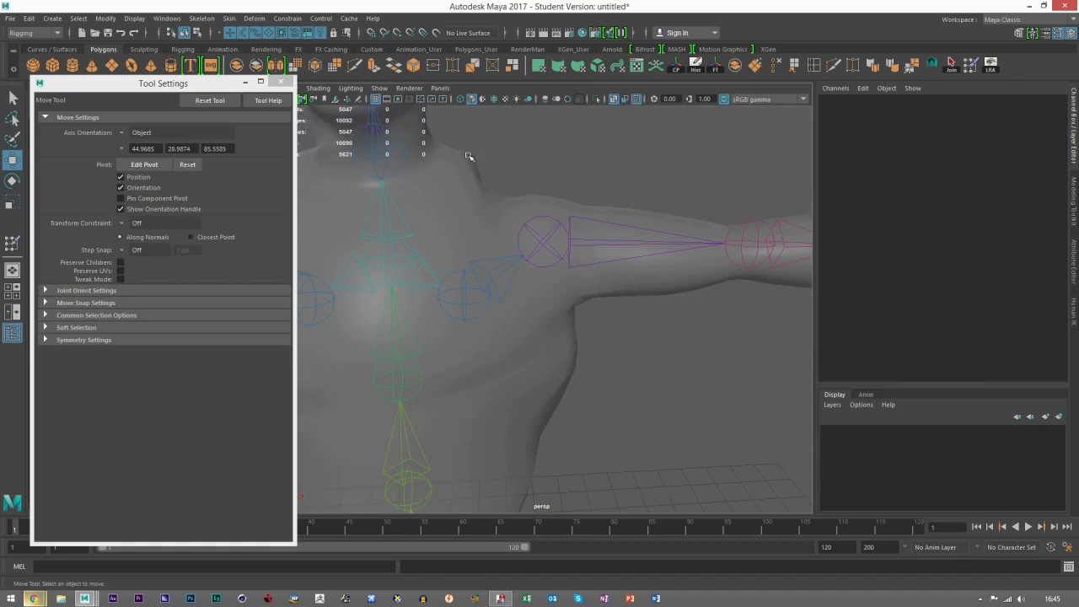
pyautogui.scroll(-8, 533, 246)
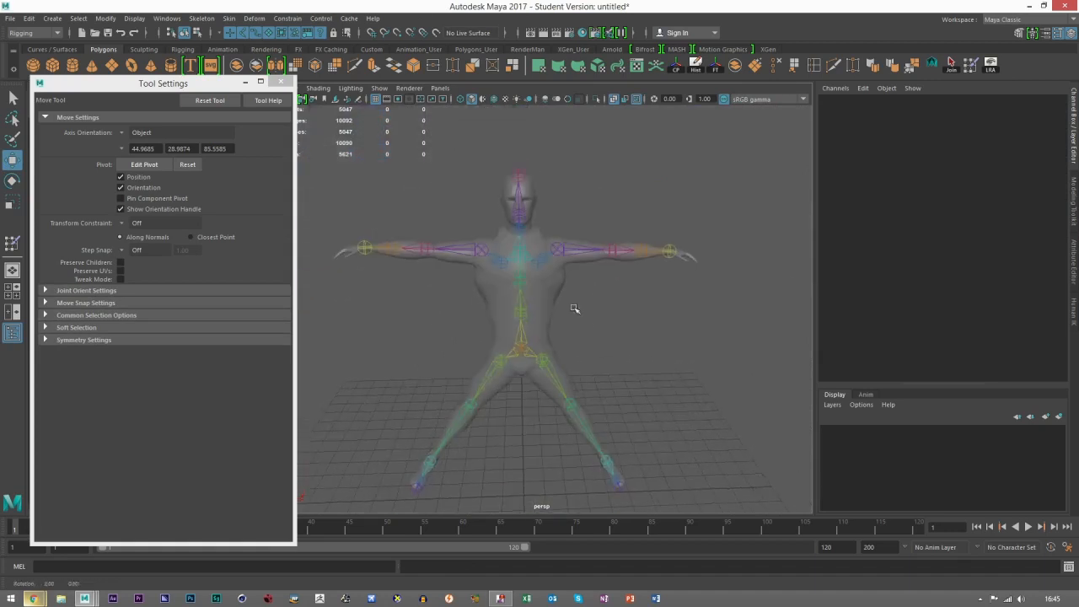
# Step: Reselect the character mesh, restart Paint Skin Weights and inspect the Left_Hip and Right_Hip influences around both legs
pyautogui.click(553, 285)
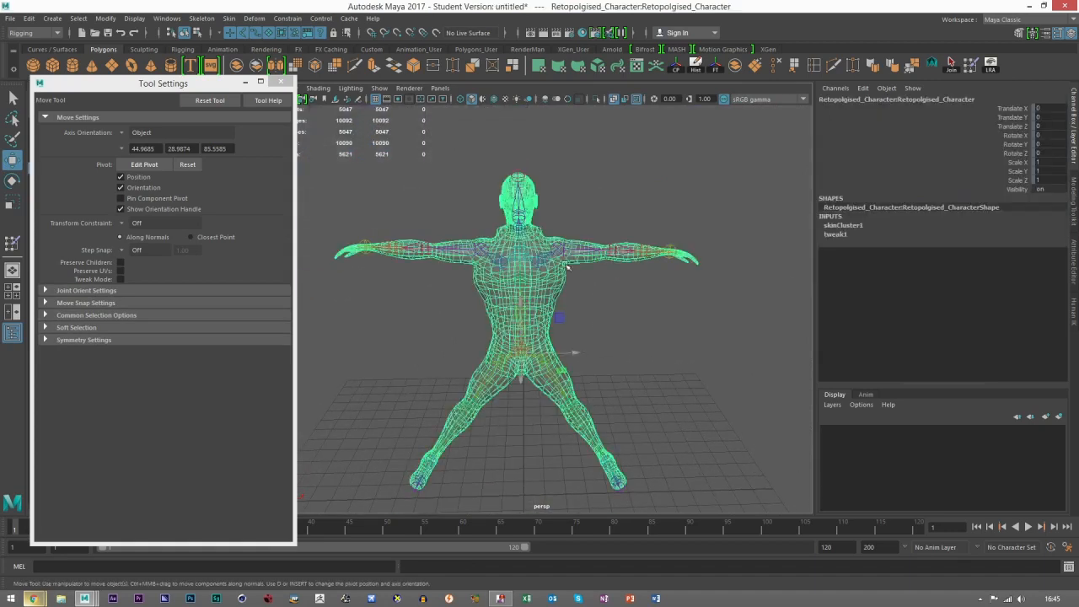
pyautogui.click(971, 68)
pyautogui.scroll(5, 509, 341)
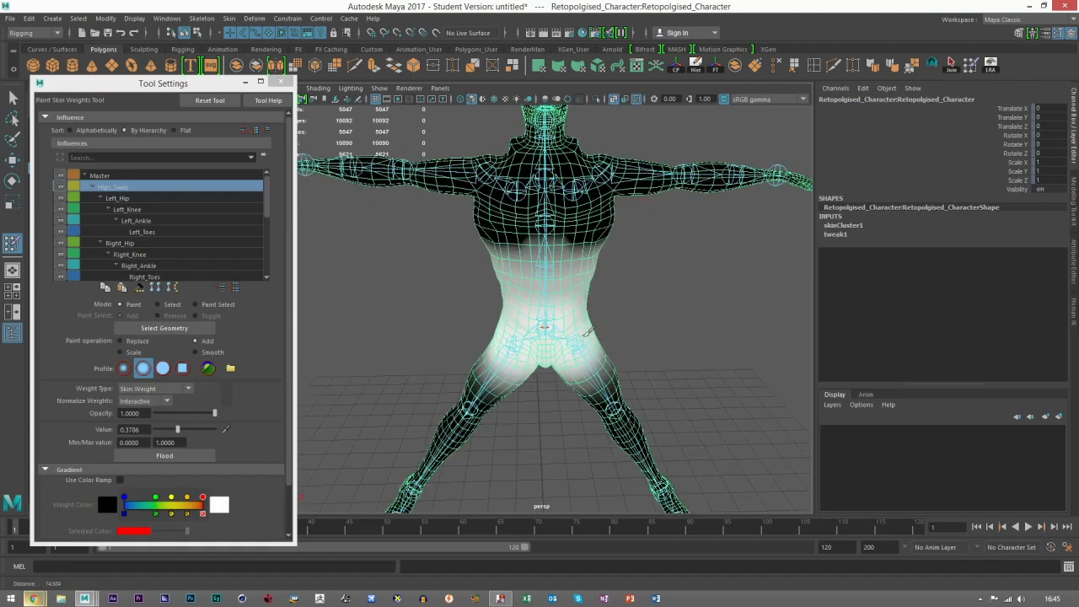
pyautogui.click(117, 199)
pyautogui.click(118, 244)
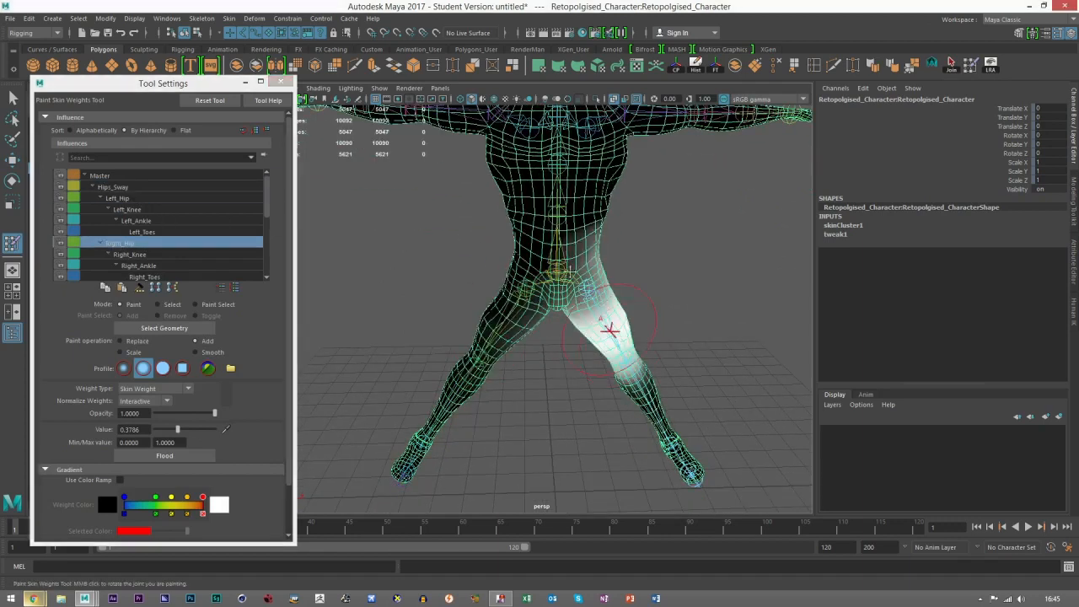
pyautogui.scroll(6, 619, 330)
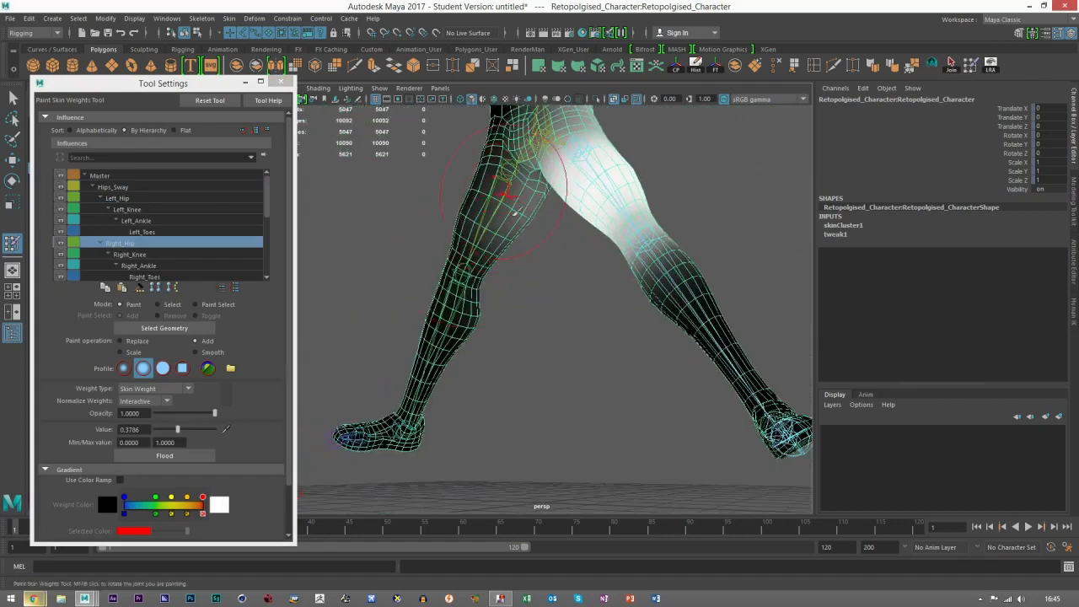
pyautogui.moveTo(503, 202)
pyautogui.keyDown('alt'); pyautogui.mouseDown()
pyautogui.moveTo(506, 221)
pyautogui.moveTo(559, 258)
pyautogui.moveTo(529, 263)
pyautogui.mouseUp(); pyautogui.keyUp('alt')
pyautogui.keyDown('alt'); pyautogui.moveTo(529, 264); pyautogui.dragTo(615, 282, button='right'); pyautogui.keyUp('alt')
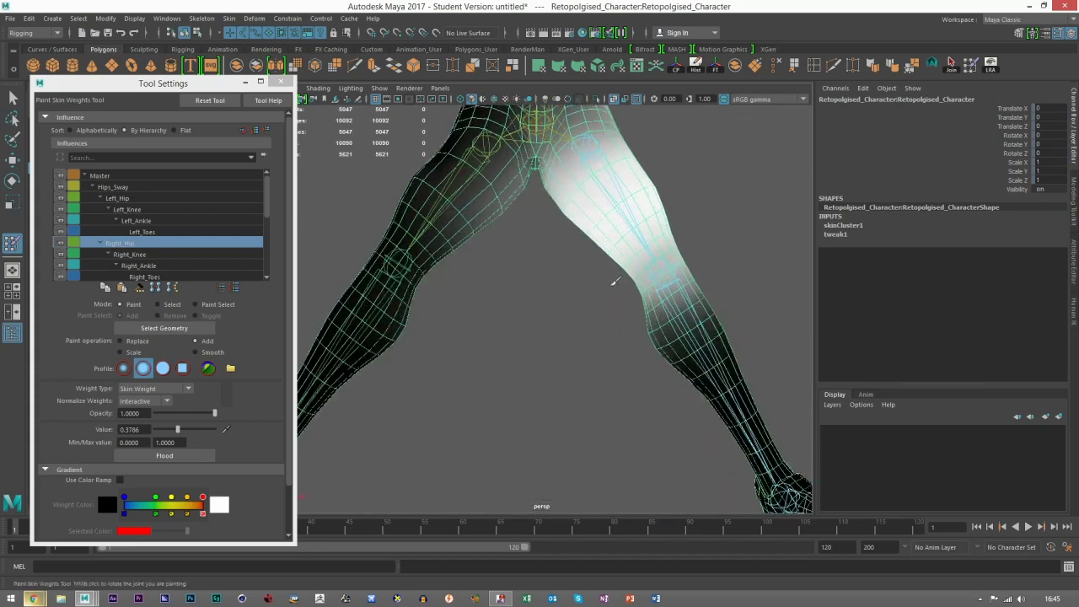
# Step: Set the paint operation to Replace with value 0 and paint the Right_Hip influence off the left leg, front and back
pyautogui.keyDown('alt'); pyautogui.moveTo(615, 282); pyautogui.dragTo(539, 286); pyautogui.keyUp('alt')
pyautogui.click(122, 343)
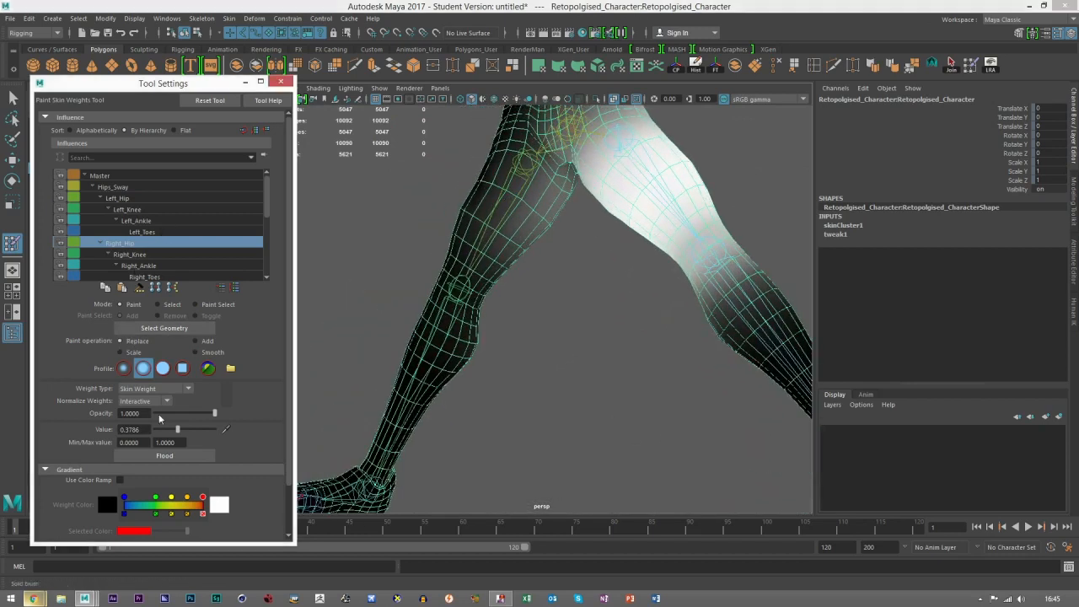
pyautogui.moveTo(173, 429); pyautogui.dragTo(152, 430)
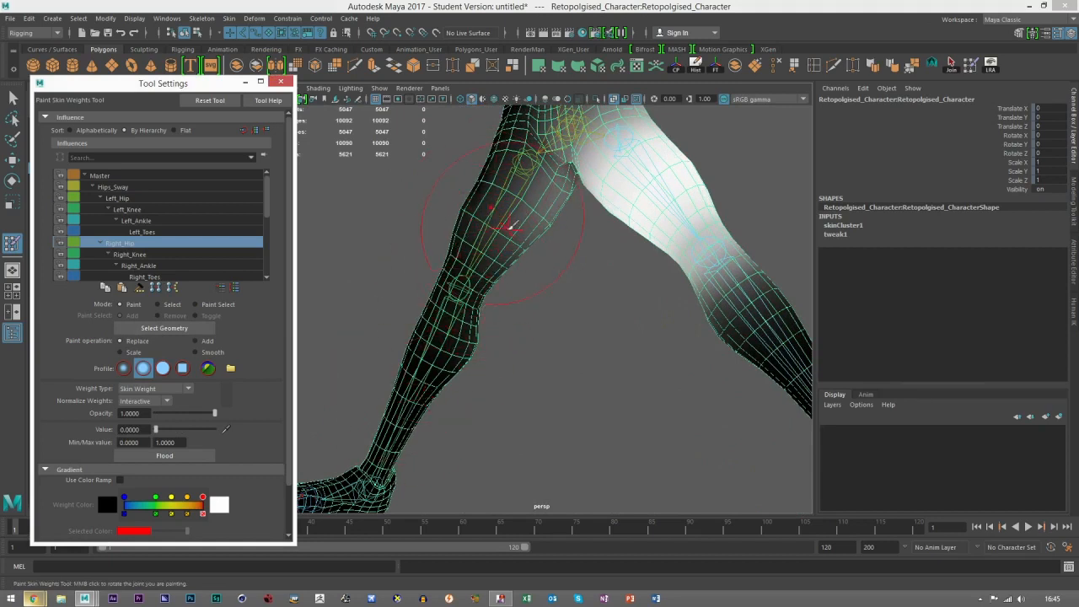
pyautogui.moveTo(509, 217); pyautogui.dragTo(503, 218)
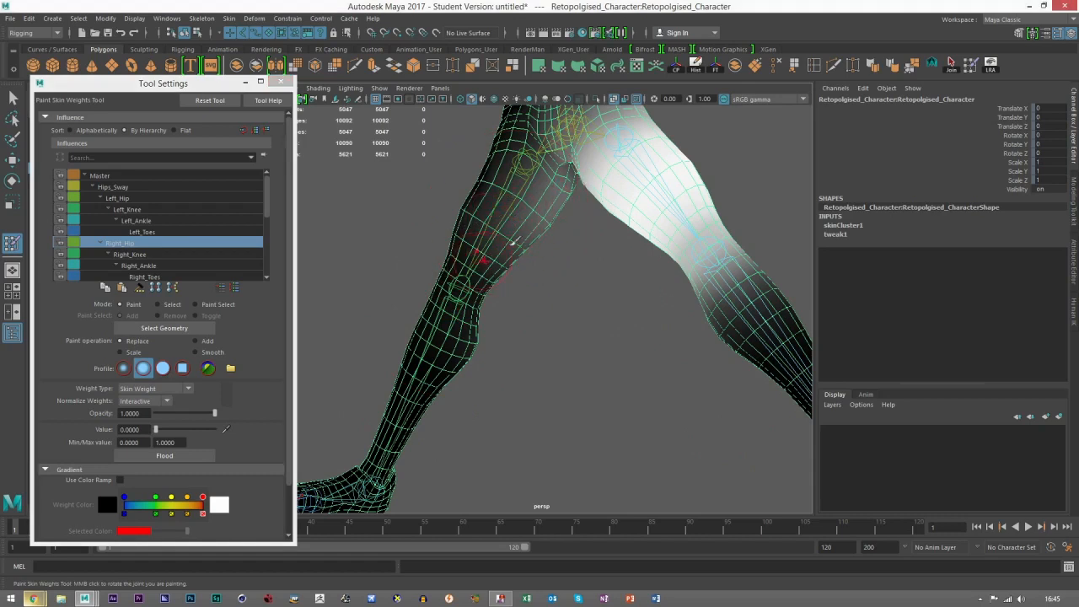
pyautogui.moveTo(563, 271)
pyautogui.keyDown('alt'); pyautogui.mouseDown()
pyautogui.moveTo(564, 295)
pyautogui.moveTo(544, 307)
pyautogui.mouseUp(); pyautogui.keyUp('alt')
pyautogui.moveTo(546, 252)
pyautogui.mouseDown()
pyautogui.moveTo(516, 285)
pyautogui.moveTo(543, 285)
pyautogui.moveTo(558, 265)
pyautogui.moveTo(557, 221)
pyautogui.moveTo(493, 266)
pyautogui.moveTo(463, 310)
pyautogui.moveTo(485, 364)
pyautogui.moveTo(455, 430)
pyautogui.moveTo(479, 291)
pyautogui.mouseUp()
pyautogui.moveTo(570, 278)
pyautogui.keyDown('alt'); pyautogui.mouseDown()
pyautogui.moveTo(549, 262)
pyautogui.moveTo(433, 362)
pyautogui.moveTo(554, 359)
pyautogui.moveTo(485, 384)
pyautogui.moveTo(598, 362)
pyautogui.moveTo(607, 337)
pyautogui.moveTo(509, 311)
pyautogui.moveTo(544, 291)
pyautogui.moveTo(619, 346)
pyautogui.moveTo(563, 319)
pyautogui.moveTo(591, 256)
pyautogui.mouseUp(); pyautogui.keyUp('alt')
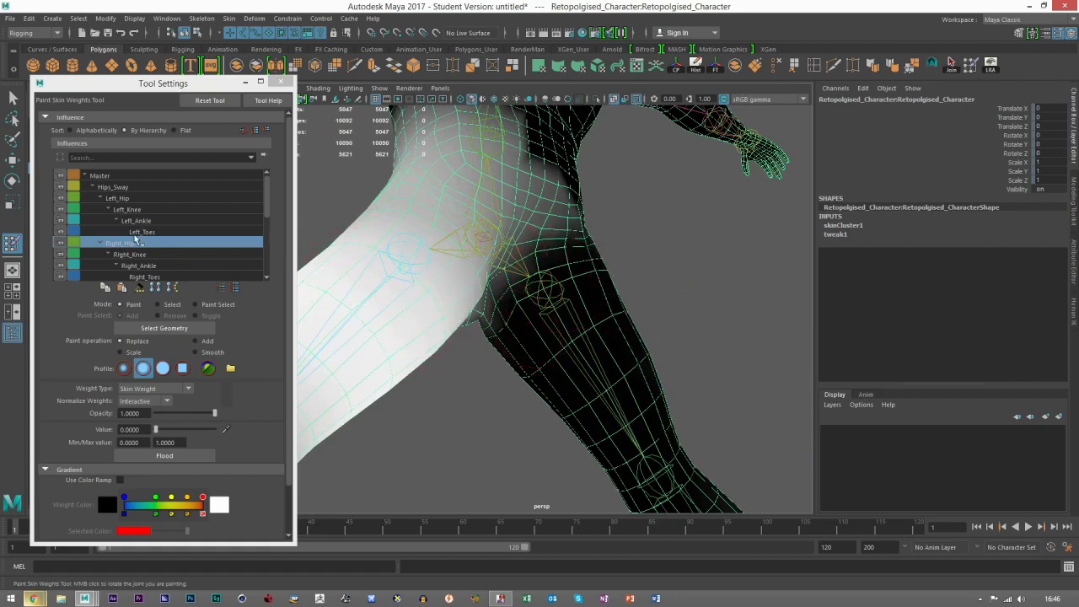
pyautogui.keyDown('alt'); pyautogui.moveTo(562, 307); pyautogui.dragTo(473, 337, button='right'); pyautogui.keyUp('alt')
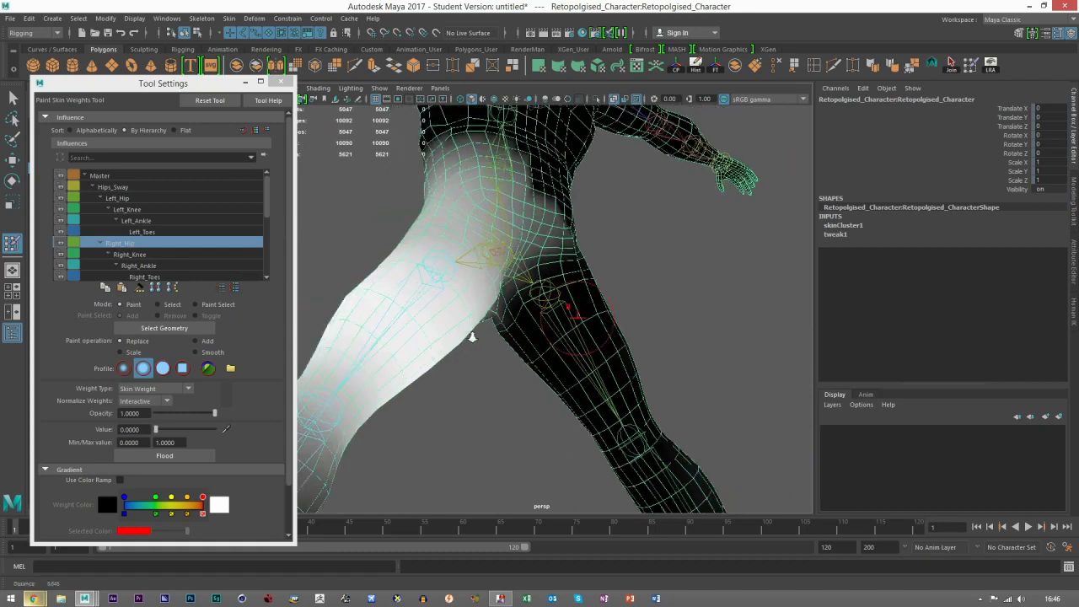
pyautogui.keyDown('alt'); pyautogui.moveTo(472, 338); pyautogui.dragTo(515, 386); pyautogui.keyUp('alt')
pyautogui.keyDown('alt'); pyautogui.moveTo(515, 386); pyautogui.dragTo(417, 393, button='right'); pyautogui.keyUp('alt')
pyautogui.keyDown('alt'); pyautogui.moveTo(562, 328); pyautogui.dragTo(555, 412, button='middle'); pyautogui.keyUp('alt')
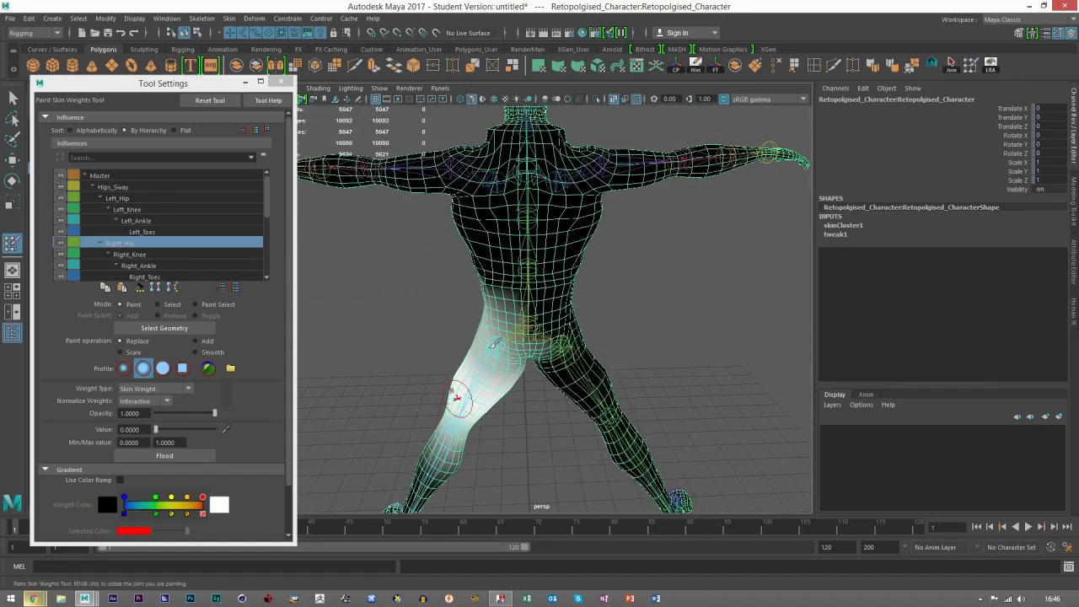
# Step: Select the Left_Hip influence and examine its weights on the pelvis and both thighs
pyautogui.click(117, 199)
pyautogui.keyDown('alt'); pyautogui.moveTo(527, 340); pyautogui.dragTo(719, 345); pyautogui.keyUp('alt')
pyautogui.keyDown('alt'); pyautogui.moveTo(719, 345); pyautogui.dragTo(508, 332, button='right'); pyautogui.keyUp('alt')
pyautogui.moveTo(628, 343)
pyautogui.keyDown('alt'); pyautogui.mouseDown()
pyautogui.moveTo(564, 355)
pyautogui.moveTo(613, 349)
pyautogui.mouseUp(); pyautogui.keyUp('alt')
pyautogui.keyDown('alt'); pyautogui.moveTo(613, 349); pyautogui.dragTo(659, 328, button='right'); pyautogui.keyUp('alt')
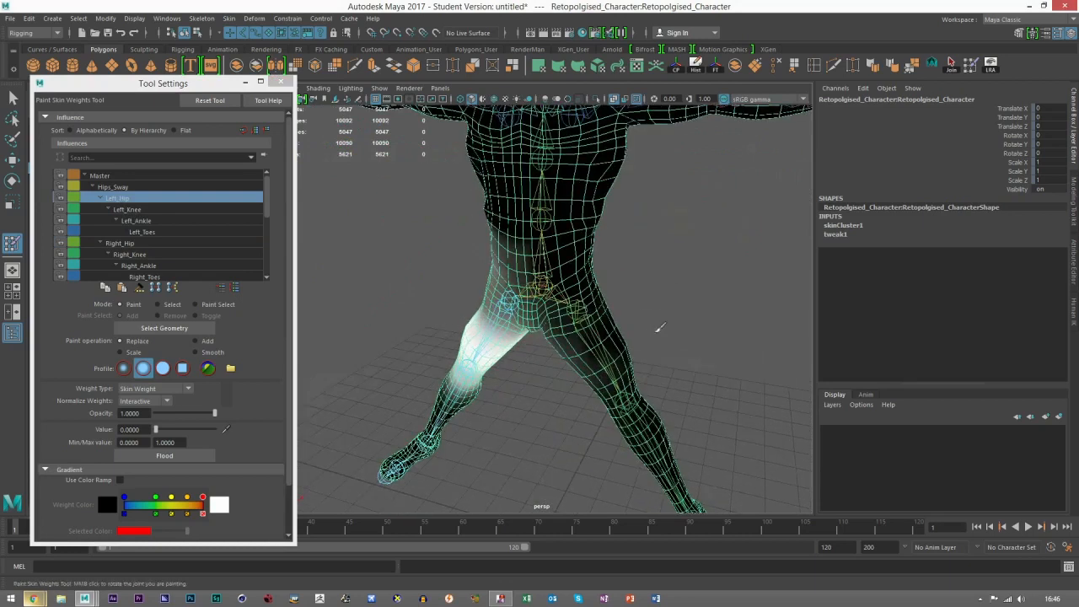
pyautogui.keyDown('alt'); pyautogui.moveTo(584, 351); pyautogui.dragTo(548, 318, button='middle'); pyautogui.keyUp('alt')
pyautogui.keyDown('alt'); pyautogui.moveTo(474, 331); pyautogui.dragTo(499, 333); pyautogui.keyUp('alt')
pyautogui.keyDown('alt'); pyautogui.moveTo(518, 357); pyautogui.dragTo(575, 366, button='right'); pyautogui.keyUp('alt')
pyautogui.keyDown('alt'); pyautogui.moveTo(529, 354); pyautogui.dragTo(523, 321, button='middle'); pyautogui.keyUp('alt')
pyautogui.keyDown('alt'); pyautogui.moveTo(479, 269); pyautogui.dragTo(439, 295, button='right'); pyautogui.keyUp('alt')
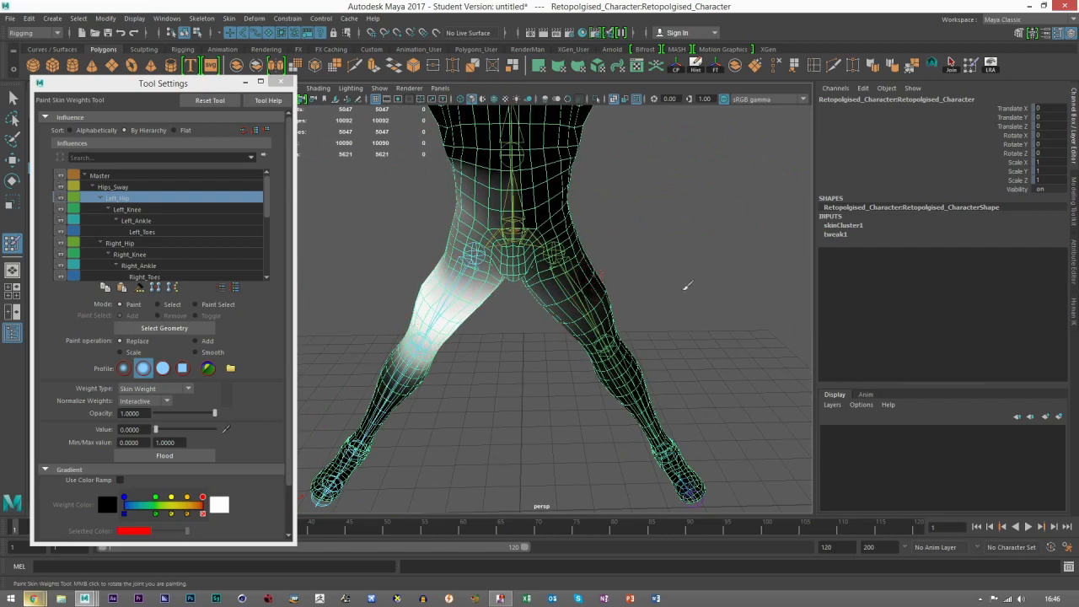
pyautogui.keyDown('alt'); pyautogui.moveTo(687, 286); pyautogui.dragTo(666, 295); pyautogui.keyUp('alt')
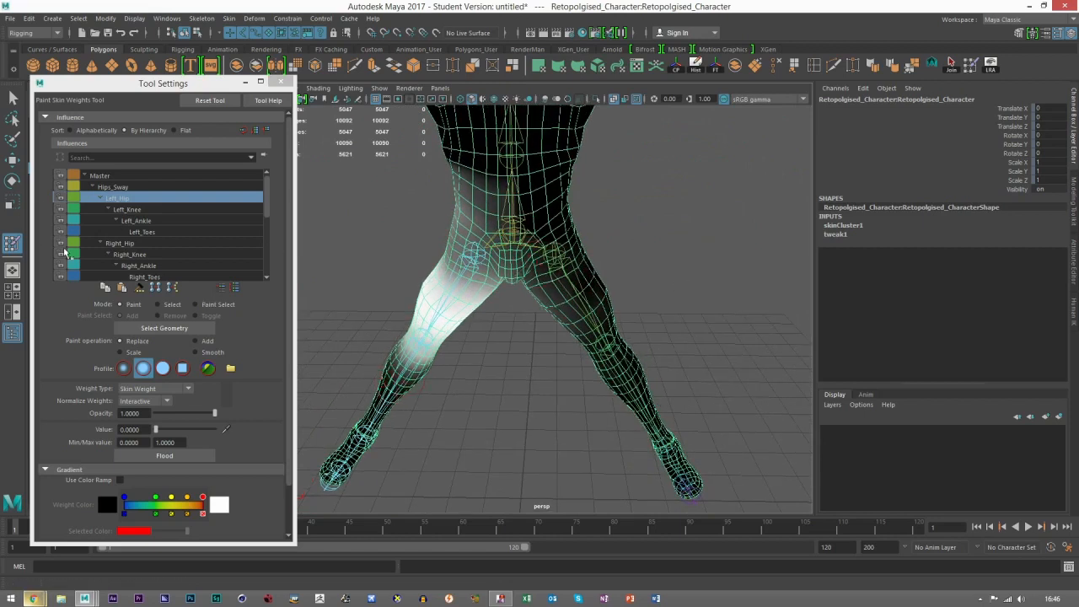
# Step: Switch to the Right_Hip influence and check its weights on the buttocks and the backs of both legs
pyautogui.click(123, 244)
pyautogui.keyDown('alt'); pyautogui.moveTo(520, 357); pyautogui.dragTo(521, 380); pyautogui.keyUp('alt')
pyautogui.moveTo(581, 319)
pyautogui.keyDown('alt'); pyautogui.mouseDown(button='right')
pyautogui.moveTo(615, 348)
pyautogui.moveTo(592, 221)
pyautogui.mouseUp(button='right'); pyautogui.keyUp('alt')
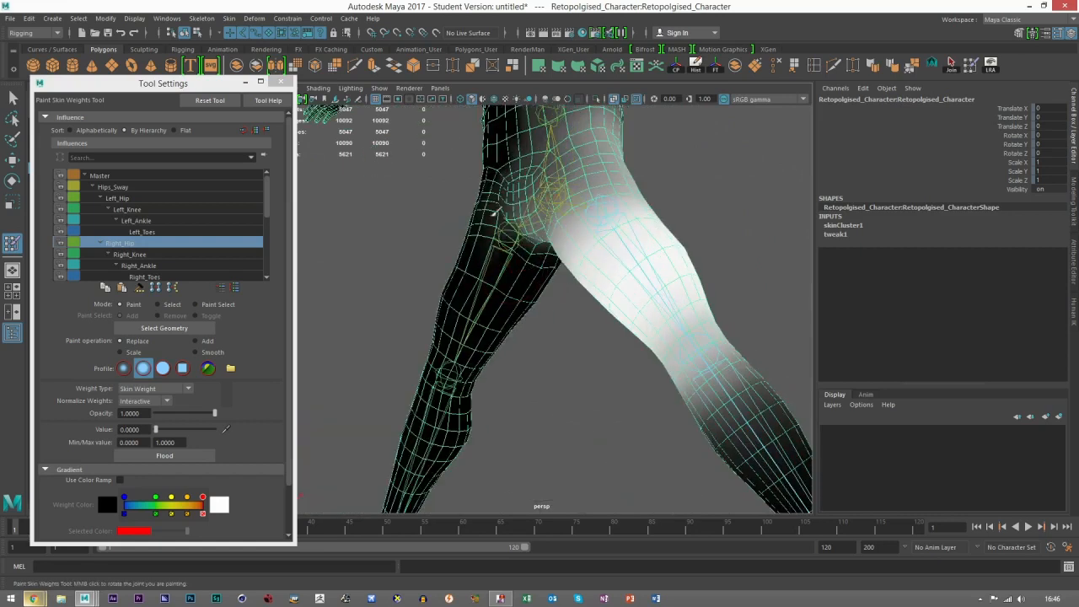
pyautogui.moveTo(496, 214); pyautogui.dragTo(517, 192)
pyautogui.keyDown('alt'); pyautogui.moveTo(515, 332); pyautogui.dragTo(586, 332); pyautogui.keyUp('alt')
pyautogui.moveTo(528, 240)
pyautogui.mouseDown()
pyautogui.moveTo(534, 262)
pyautogui.moveTo(497, 300)
pyautogui.moveTo(290, 299)
pyautogui.mouseUp()
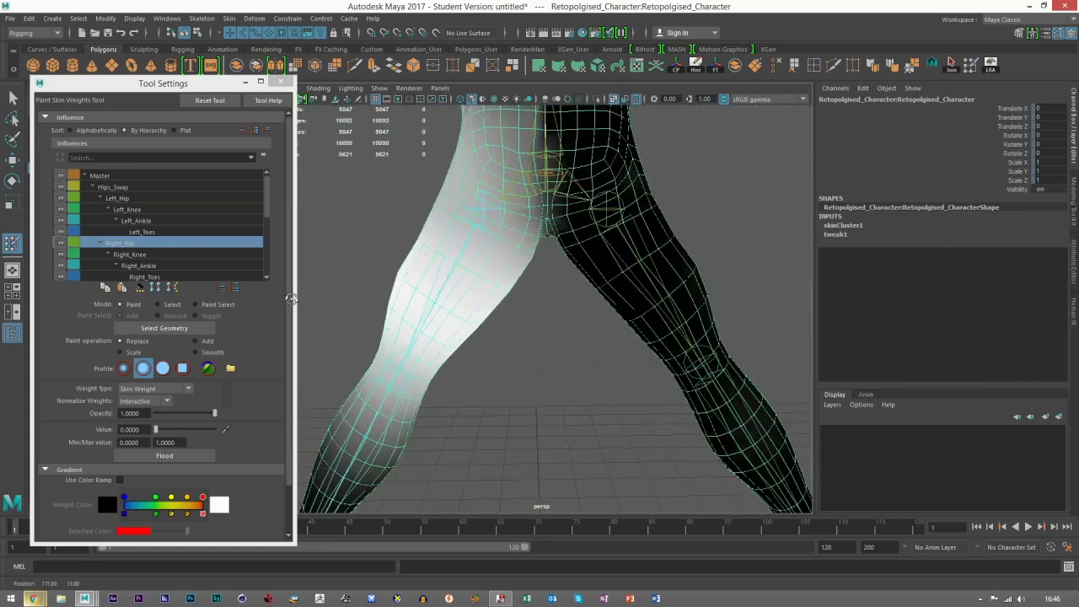
# Step: Paint the Left_Hip influence off the right leg with Replace at value 0, covering its back, inner side and front
pyautogui.click(130, 200)
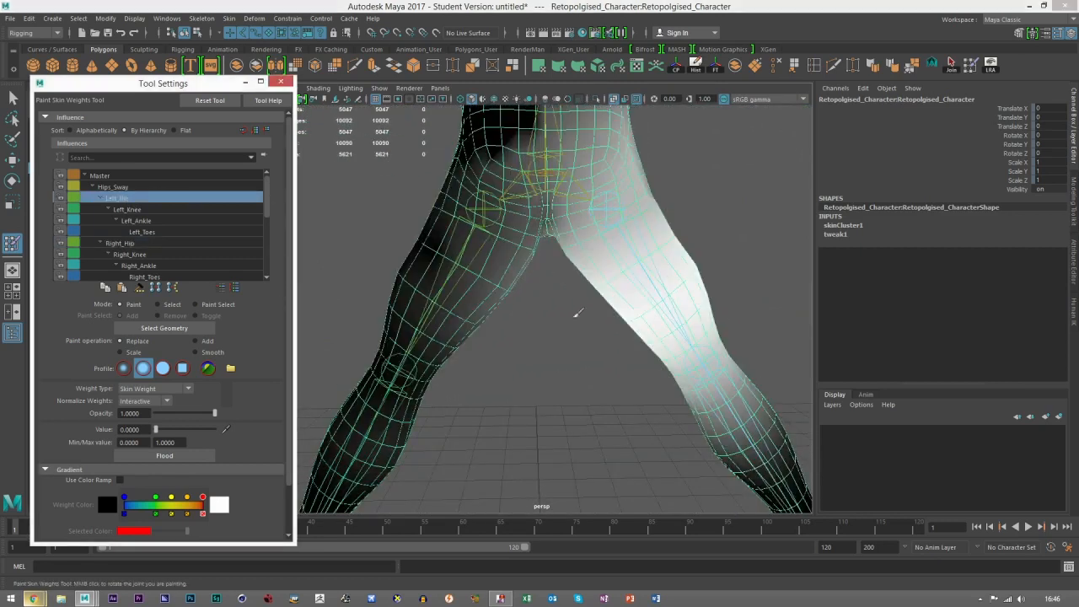
pyautogui.keyDown('alt'); pyautogui.moveTo(615, 347); pyautogui.dragTo(578, 329); pyautogui.keyUp('alt')
pyautogui.moveTo(470, 305)
pyautogui.mouseDown()
pyautogui.moveTo(498, 273)
pyautogui.moveTo(517, 290)
pyautogui.moveTo(405, 421)
pyautogui.moveTo(382, 386)
pyautogui.moveTo(473, 211)
pyautogui.moveTo(521, 283)
pyautogui.moveTo(543, 285)
pyautogui.mouseUp()
pyautogui.moveTo(543, 285)
pyautogui.mouseDown()
pyautogui.moveTo(533, 243)
pyautogui.moveTo(482, 199)
pyautogui.moveTo(462, 219)
pyautogui.mouseUp()
pyautogui.moveTo(466, 225)
pyautogui.keyDown('alt'); pyautogui.mouseDown()
pyautogui.moveTo(509, 342)
pyautogui.moveTo(508, 330)
pyautogui.mouseUp(); pyautogui.keyUp('alt')
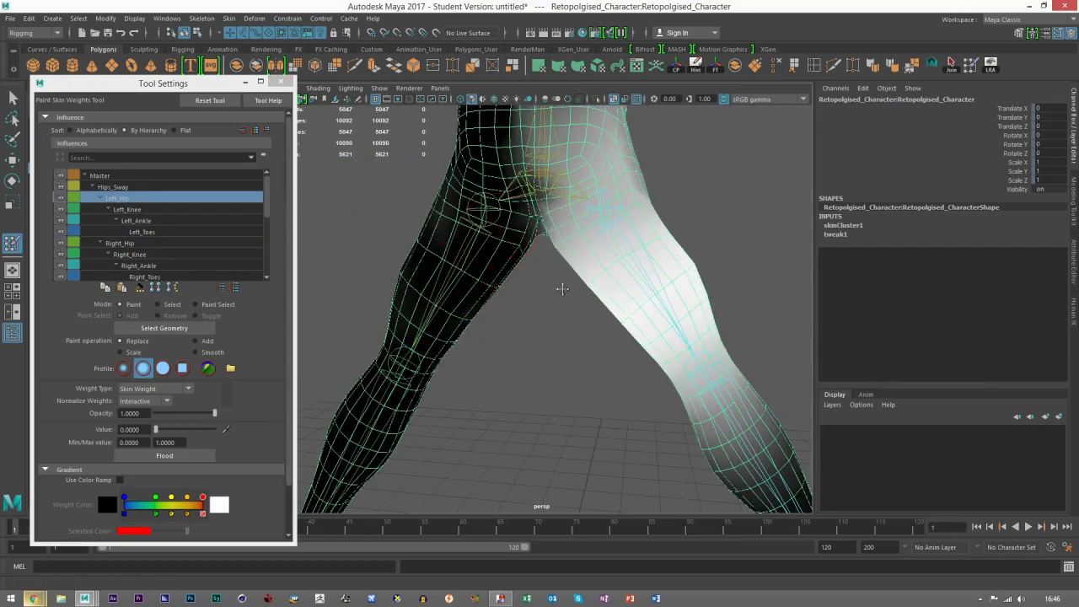
pyautogui.keyDown('alt'); pyautogui.moveTo(559, 289); pyautogui.dragTo(515, 256); pyautogui.keyUp('alt')
pyautogui.keyDown('alt'); pyautogui.moveTo(453, 409); pyautogui.dragTo(481, 285); pyautogui.keyUp('alt')
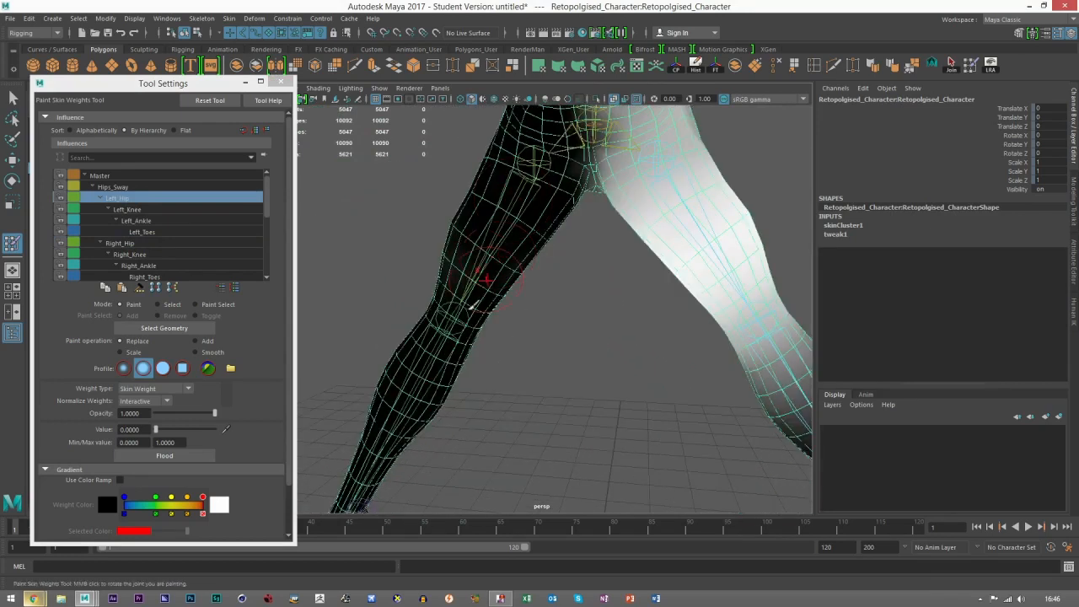
pyautogui.keyDown('alt'); pyautogui.moveTo(421, 381); pyautogui.dragTo(498, 362); pyautogui.keyUp('alt')
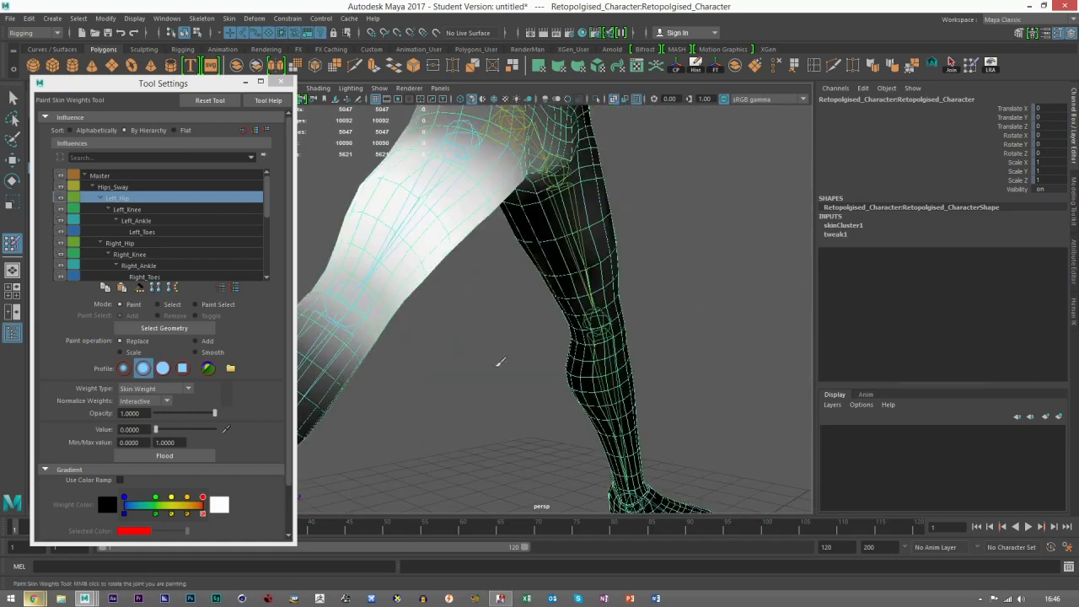
pyautogui.keyDown('alt'); pyautogui.moveTo(681, 332); pyautogui.dragTo(549, 313); pyautogui.keyUp('alt')
pyautogui.scroll(-5, 703, 323)
pyautogui.keyDown('alt'); pyautogui.moveTo(600, 354); pyautogui.dragTo(606, 315, button='middle'); pyautogui.keyUp('alt')
pyautogui.scroll(3, 605, 316)
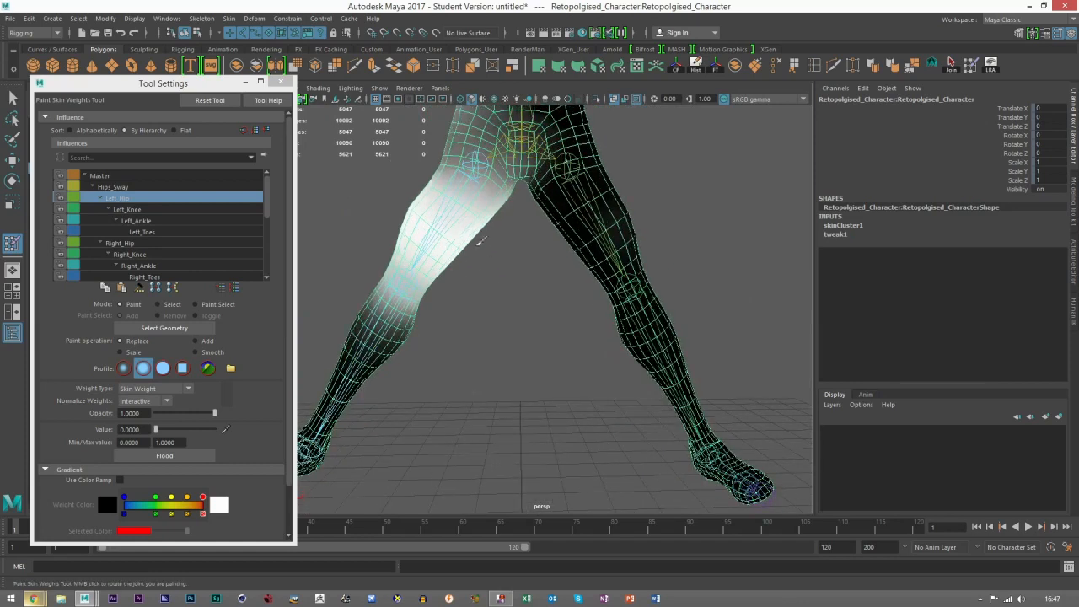
# Step: Select the Left_Knee influence and paint its weights off the right leg from thigh to foot
pyautogui.click(126, 209)
pyautogui.moveTo(375, 322)
pyautogui.keyDown('alt'); pyautogui.mouseDown()
pyautogui.moveTo(621, 364)
pyautogui.moveTo(575, 312)
pyautogui.mouseUp(); pyautogui.keyUp('alt')
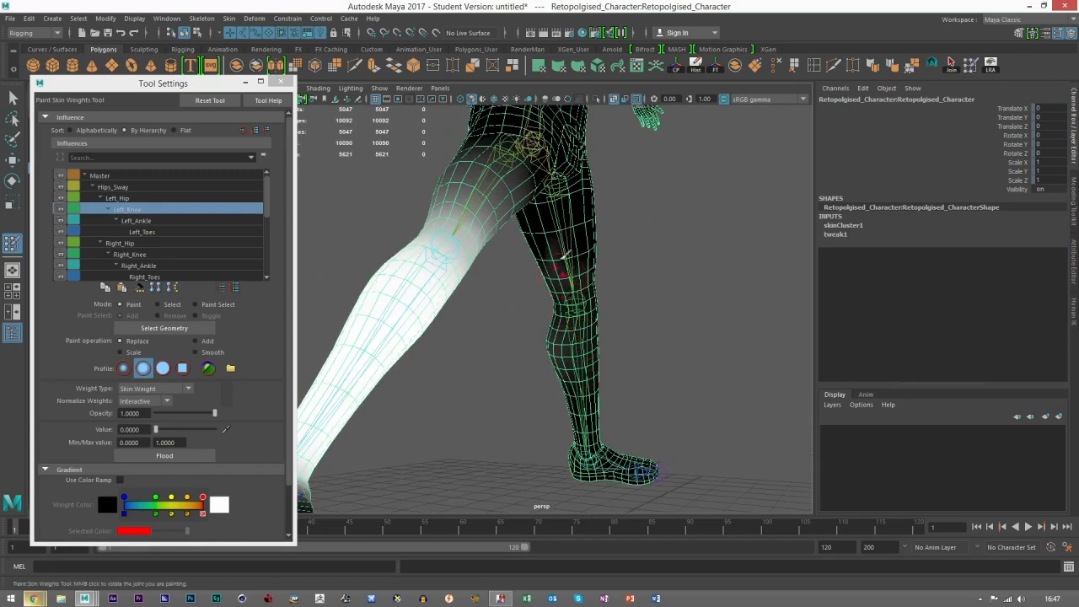
pyautogui.moveTo(584, 264)
pyautogui.keyDown('alt'); pyautogui.mouseDown()
pyautogui.moveTo(532, 360)
pyautogui.moveTo(495, 332)
pyautogui.mouseUp(); pyautogui.keyUp('alt')
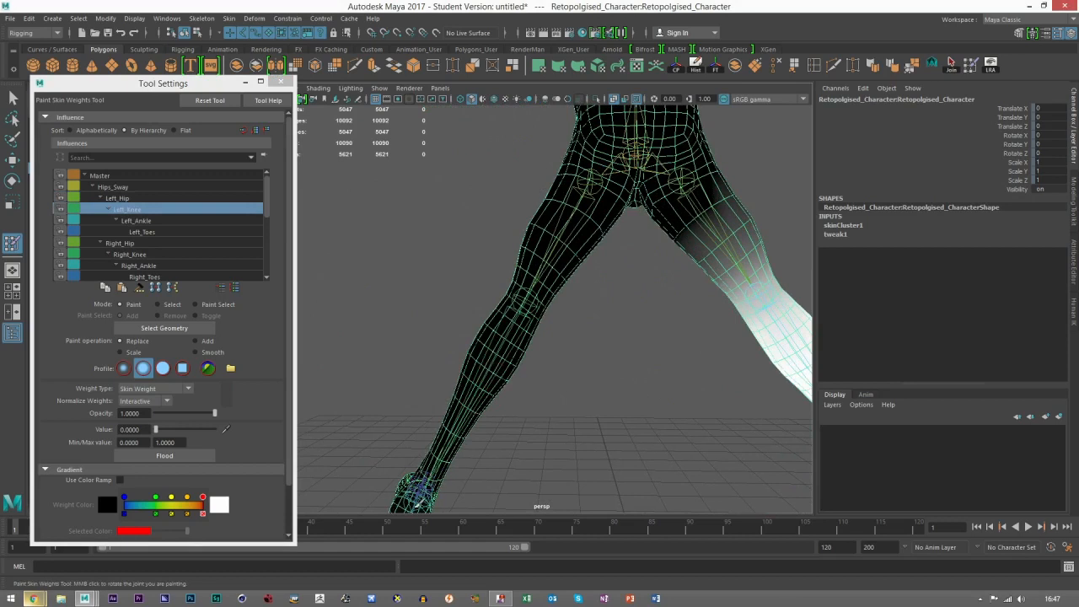
pyautogui.keyDown('alt'); pyautogui.moveTo(590, 260); pyautogui.dragTo(412, 432); pyautogui.keyUp('alt')
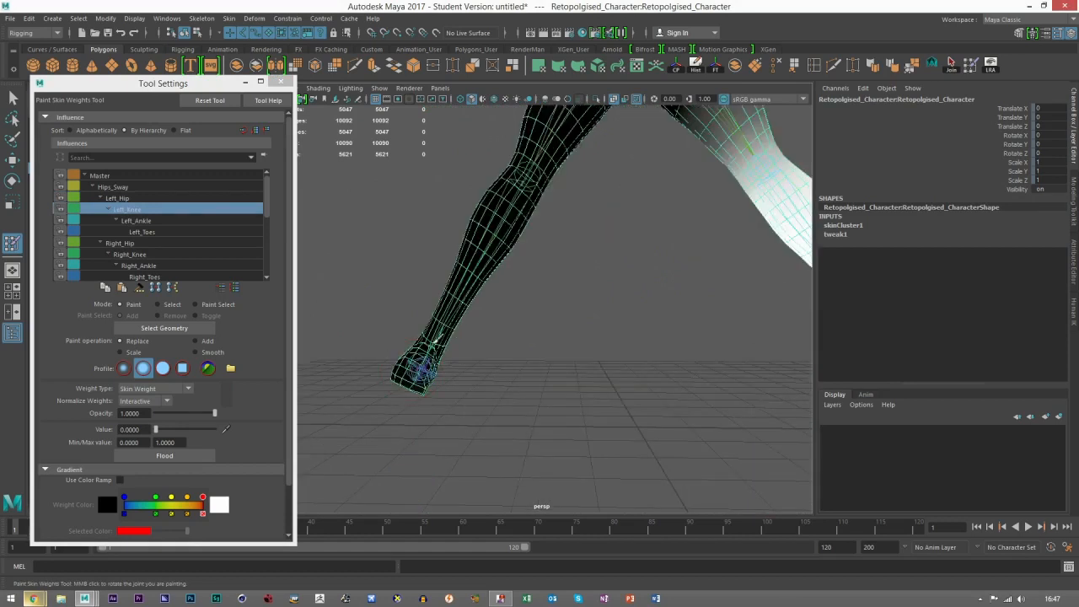
pyautogui.keyDown('alt'); pyautogui.moveTo(555, 404); pyautogui.dragTo(473, 412); pyautogui.keyUp('alt')
pyautogui.keyDown('alt'); pyautogui.moveTo(577, 403); pyautogui.dragTo(341, 276); pyautogui.keyUp('alt')
# Step: Select the Left_Ankle influence and paint its weights off the right foot and lower leg
pyautogui.click(132, 221)
pyautogui.moveTo(591, 397)
pyautogui.keyDown('alt'); pyautogui.mouseDown()
pyautogui.moveTo(650, 393)
pyautogui.moveTo(582, 382)
pyautogui.mouseUp(); pyautogui.keyUp('alt')
pyautogui.keyDown('alt'); pyautogui.moveTo(613, 423); pyautogui.dragTo(441, 376); pyautogui.keyUp('alt')
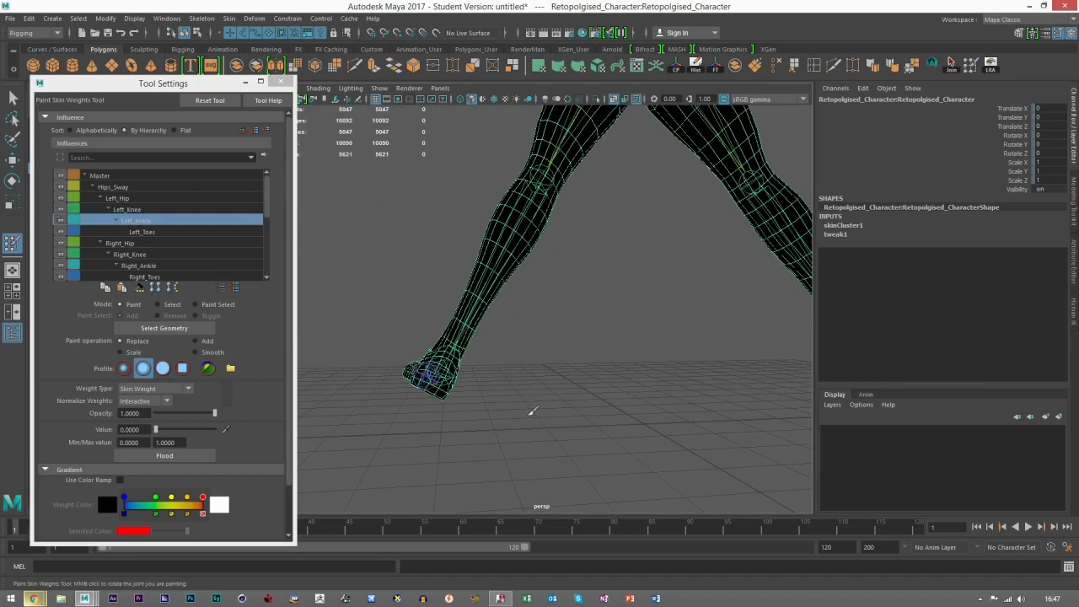
pyautogui.keyDown('alt'); pyautogui.moveTo(532, 412); pyautogui.dragTo(463, 380); pyautogui.keyUp('alt')
pyautogui.keyDown('alt'); pyautogui.moveTo(501, 415); pyautogui.dragTo(506, 359); pyautogui.keyUp('alt')
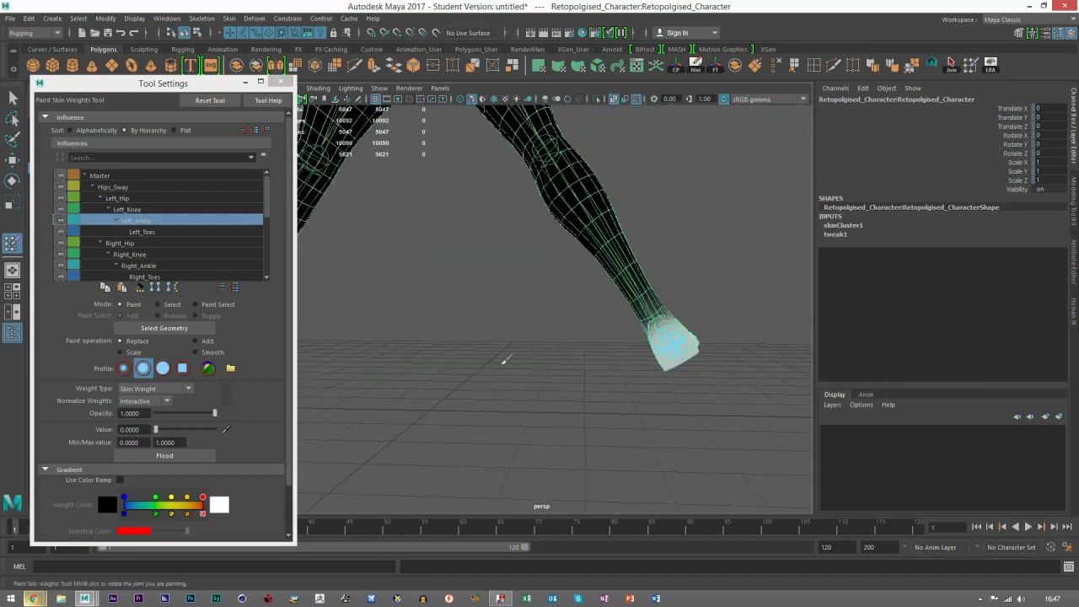
# Step: Select the Right_Knee influence and paint its weights off the left thigh, shin and foot from all sides
pyautogui.click(133, 255)
pyautogui.keyDown('alt'); pyautogui.moveTo(470, 259); pyautogui.dragTo(498, 346, button='middle'); pyautogui.keyUp('alt')
pyautogui.keyDown('alt'); pyautogui.moveTo(498, 347); pyautogui.dragTo(610, 293); pyautogui.keyUp('alt')
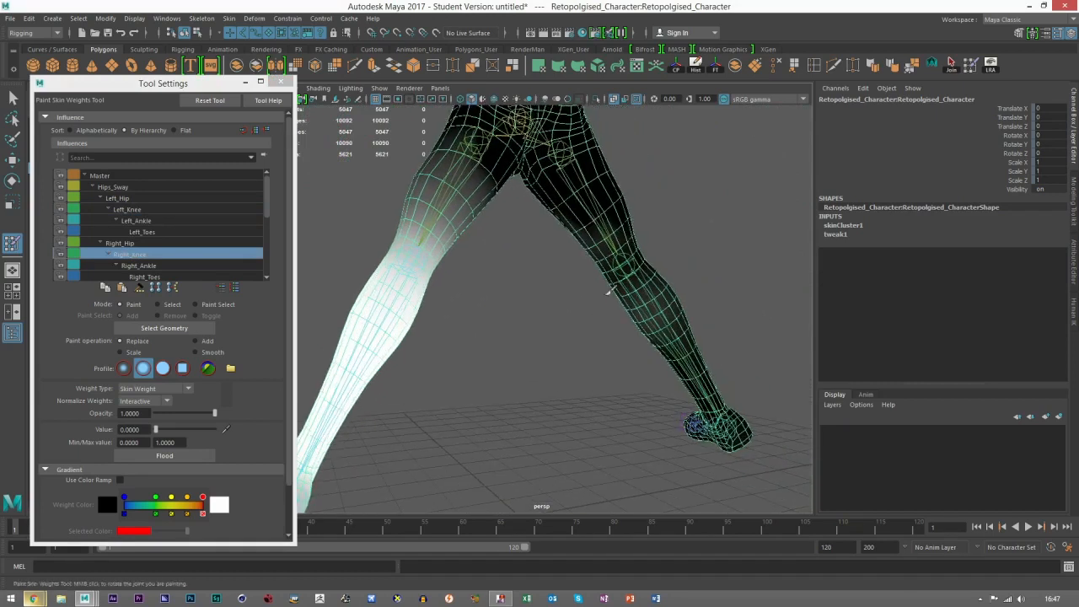
pyautogui.keyDown('alt'); pyautogui.moveTo(714, 375); pyautogui.dragTo(736, 356); pyautogui.keyUp('alt')
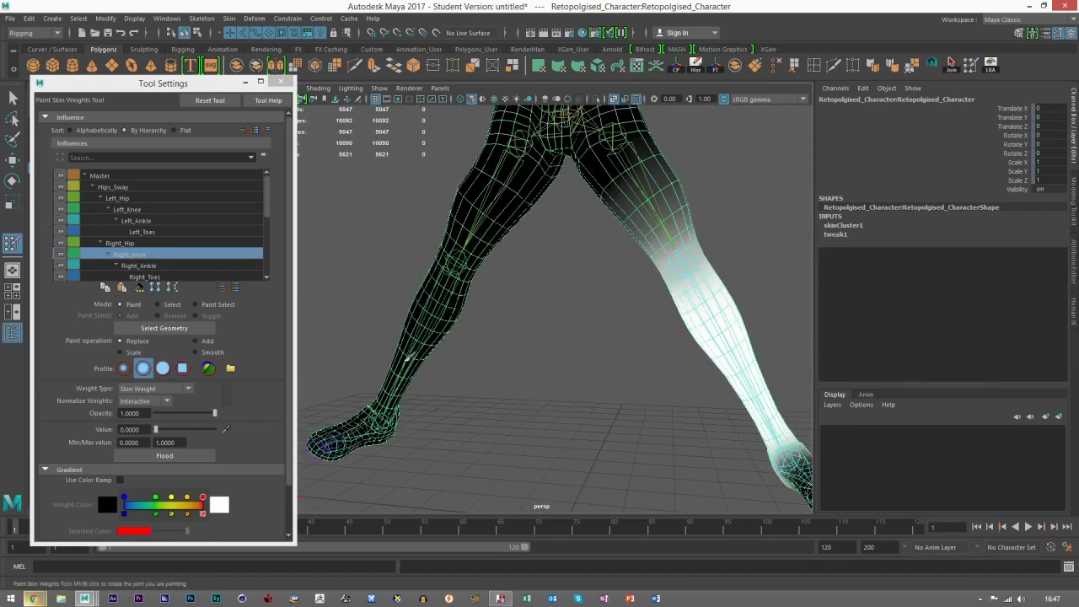
pyautogui.moveTo(452, 391)
pyautogui.keyDown('alt'); pyautogui.mouseDown()
pyautogui.moveTo(493, 404)
pyautogui.moveTo(436, 434)
pyautogui.moveTo(586, 259)
pyautogui.mouseUp(); pyautogui.keyUp('alt')
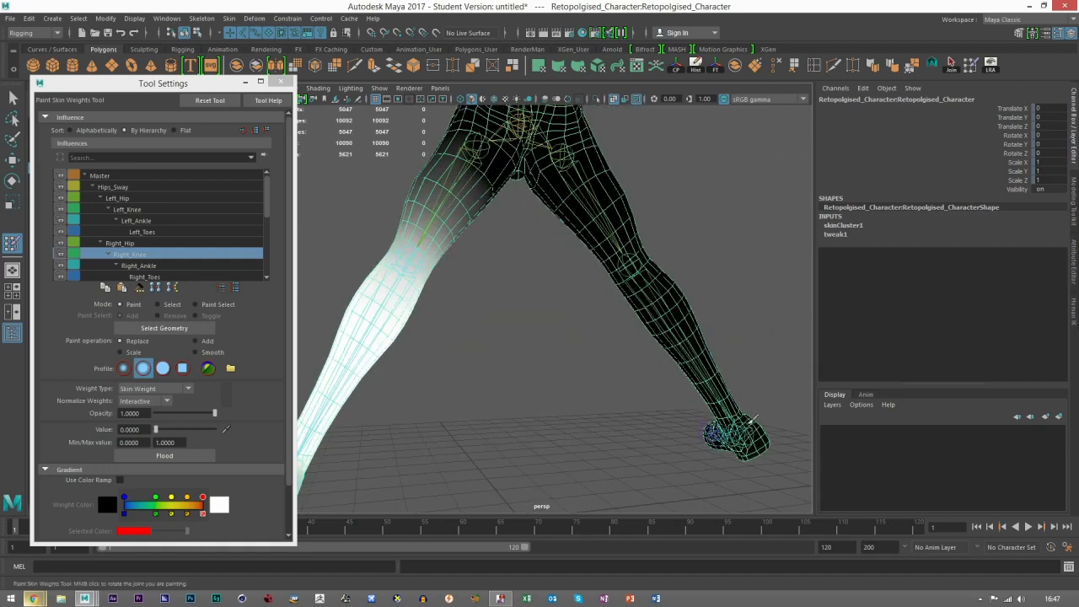
pyautogui.keyDown('alt'); pyautogui.moveTo(718, 406); pyautogui.dragTo(630, 371, button='middle'); pyautogui.keyUp('alt')
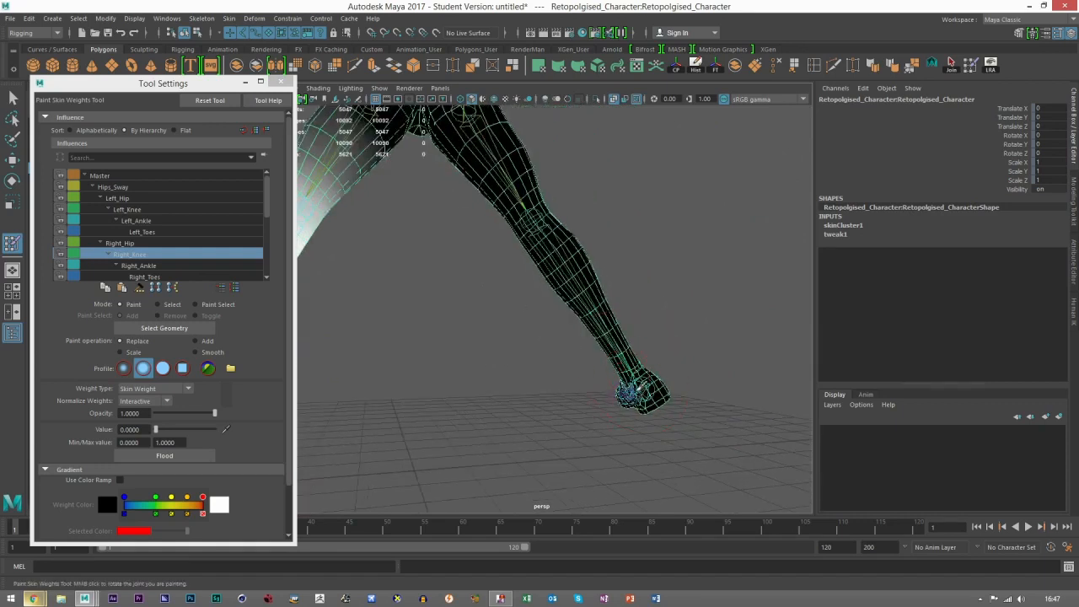
pyautogui.keyDown('alt'); pyautogui.moveTo(633, 392); pyautogui.dragTo(534, 282); pyautogui.keyUp('alt')
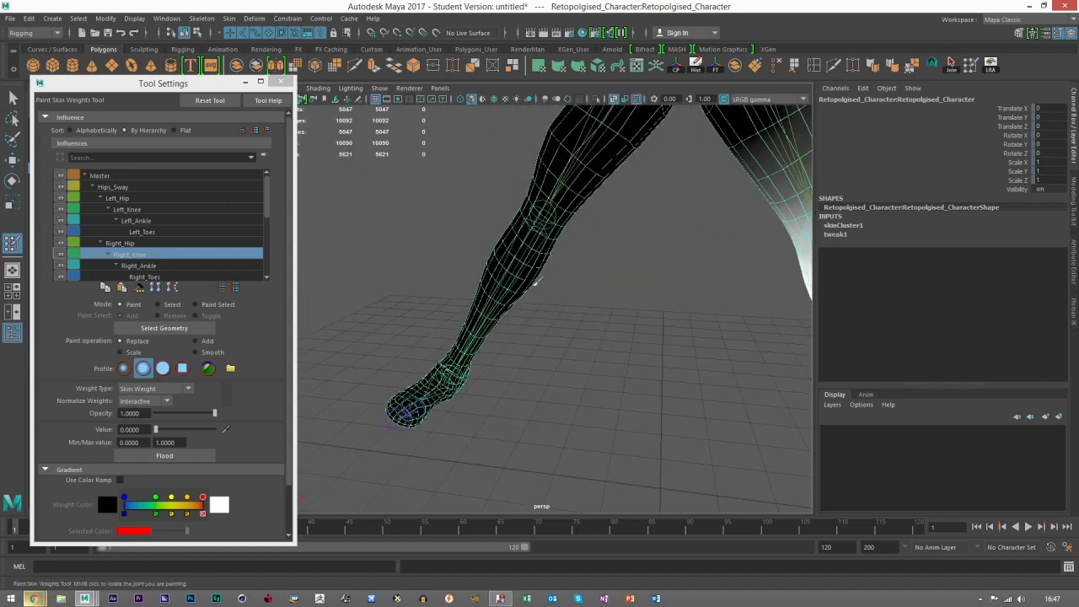
pyautogui.keyDown('alt'); pyautogui.moveTo(543, 351); pyautogui.dragTo(473, 463); pyautogui.keyUp('alt')
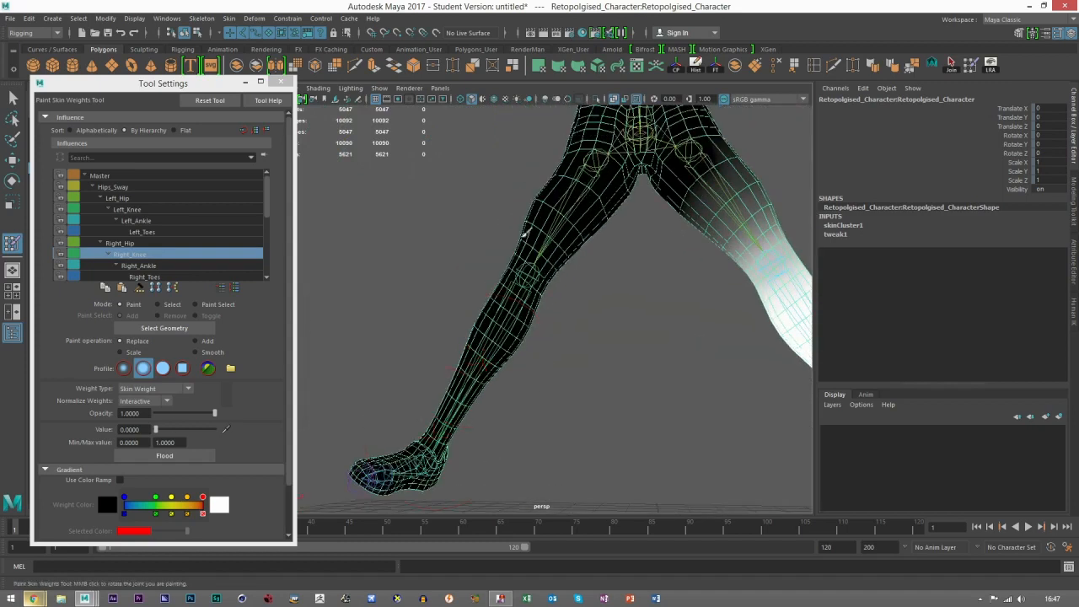
pyautogui.keyDown('alt'); pyautogui.moveTo(607, 403); pyautogui.dragTo(617, 339); pyautogui.keyUp('alt')
# Step: Paint the Right_Ankle and Right_Toes influences off the left foot and ankle
pyautogui.click(135, 266)
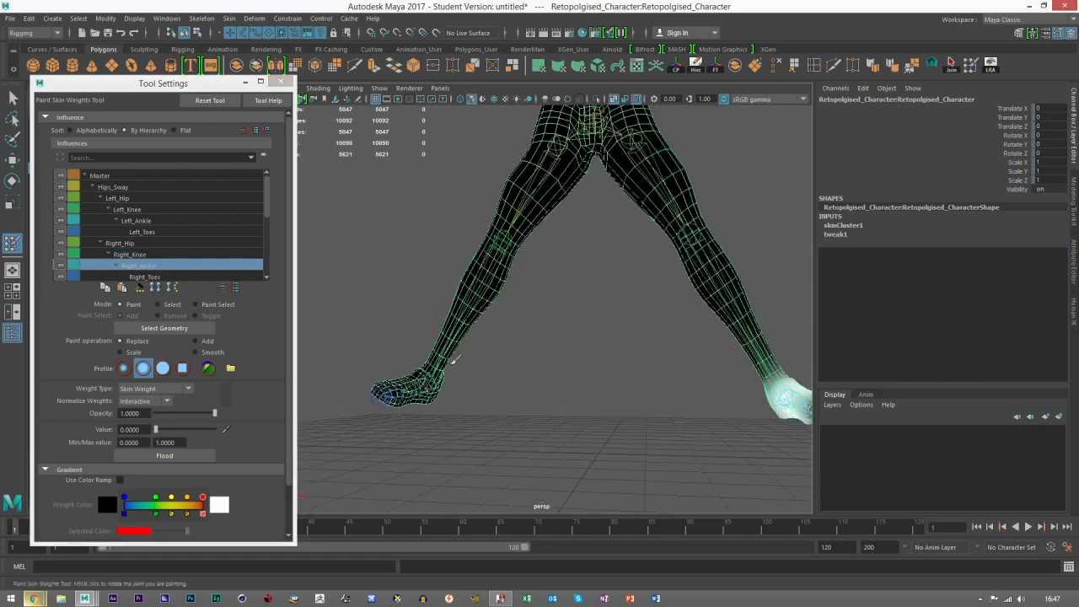
pyautogui.keyDown('alt'); pyautogui.moveTo(448, 368); pyautogui.dragTo(597, 393); pyautogui.keyUp('alt')
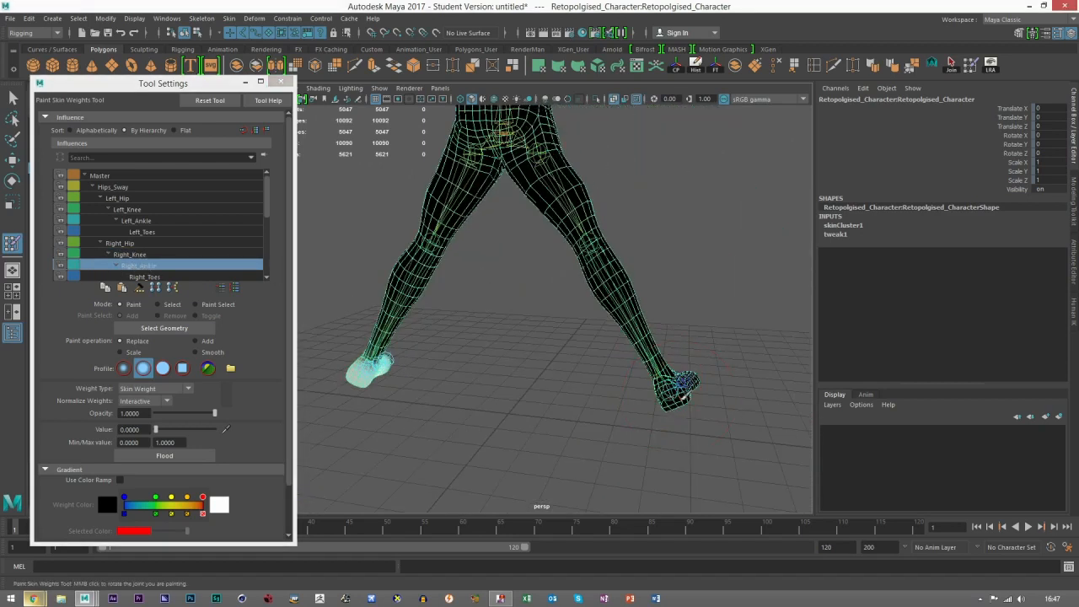
pyautogui.click(141, 276)
pyautogui.moveTo(421, 379)
pyautogui.keyDown('alt'); pyautogui.mouseDown()
pyautogui.moveTo(461, 397)
pyautogui.moveTo(510, 482)
pyautogui.moveTo(408, 389)
pyautogui.mouseUp(); pyautogui.keyUp('alt')
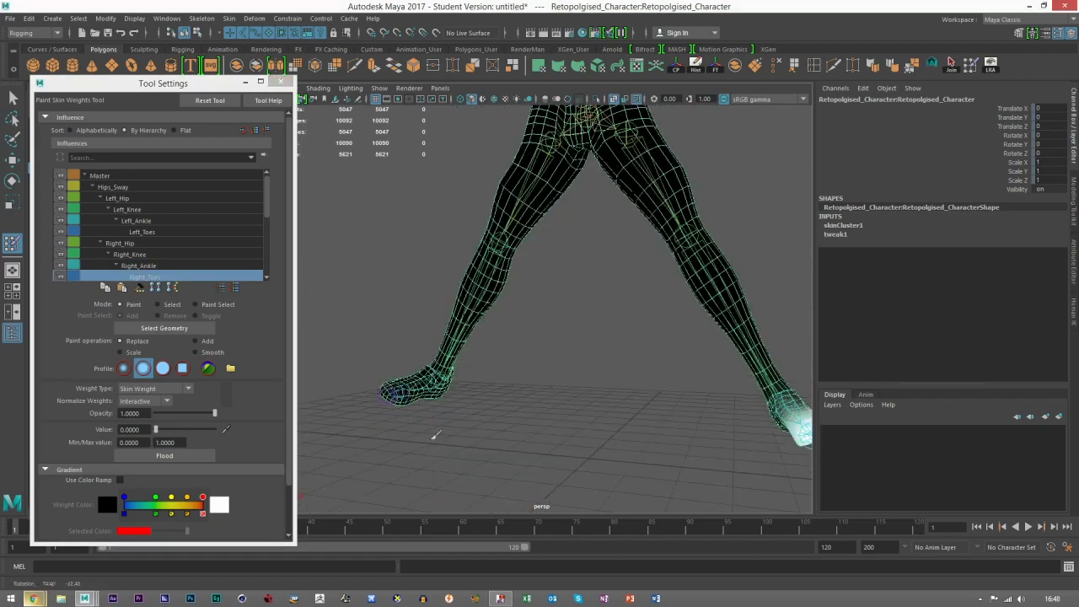
# Step: Select the Left_Toes influence and paint its weights off the right foot
pyautogui.click(141, 232)
pyautogui.keyDown('alt'); pyautogui.moveTo(473, 397); pyautogui.dragTo(519, 403); pyautogui.keyUp('alt')
pyautogui.keyDown('alt'); pyautogui.moveTo(581, 428); pyautogui.dragTo(692, 403); pyautogui.keyUp('alt')
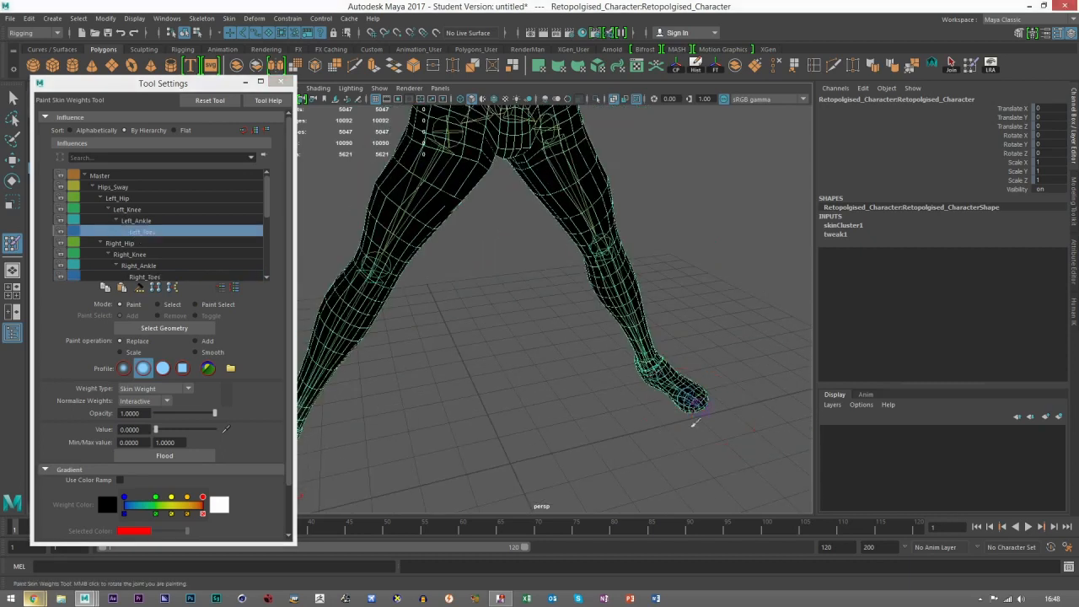
pyautogui.keyDown('alt'); pyautogui.moveTo(693, 403); pyautogui.dragTo(506, 326, button='right'); pyautogui.keyUp('alt')
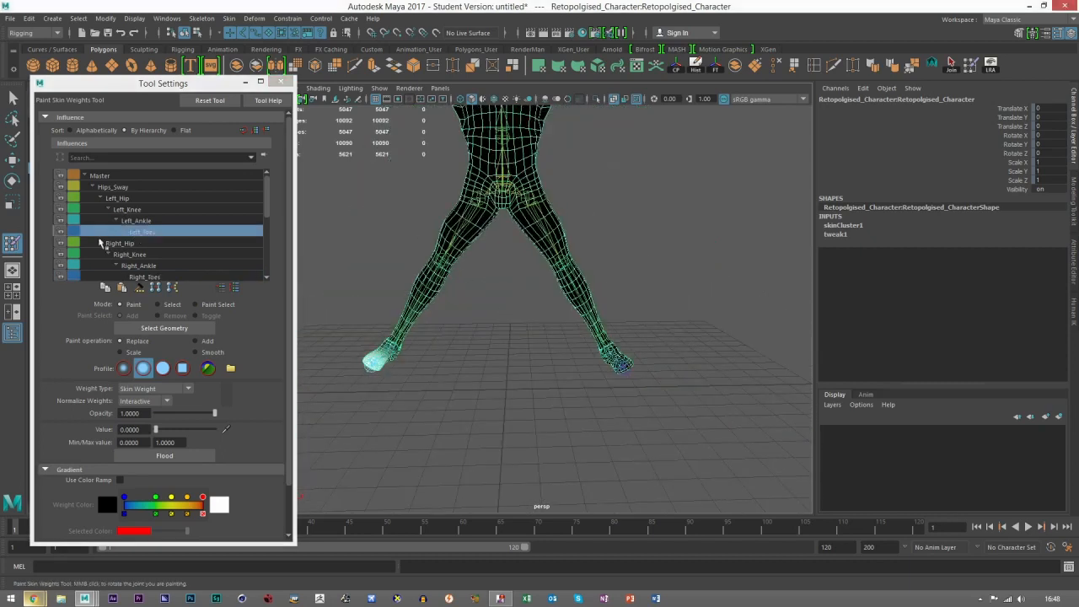
# Step: Review the Left_Hip, Left_Knee and Left_Ankle influences in turn on the mesh
pyautogui.click(114, 198)
pyautogui.click(125, 210)
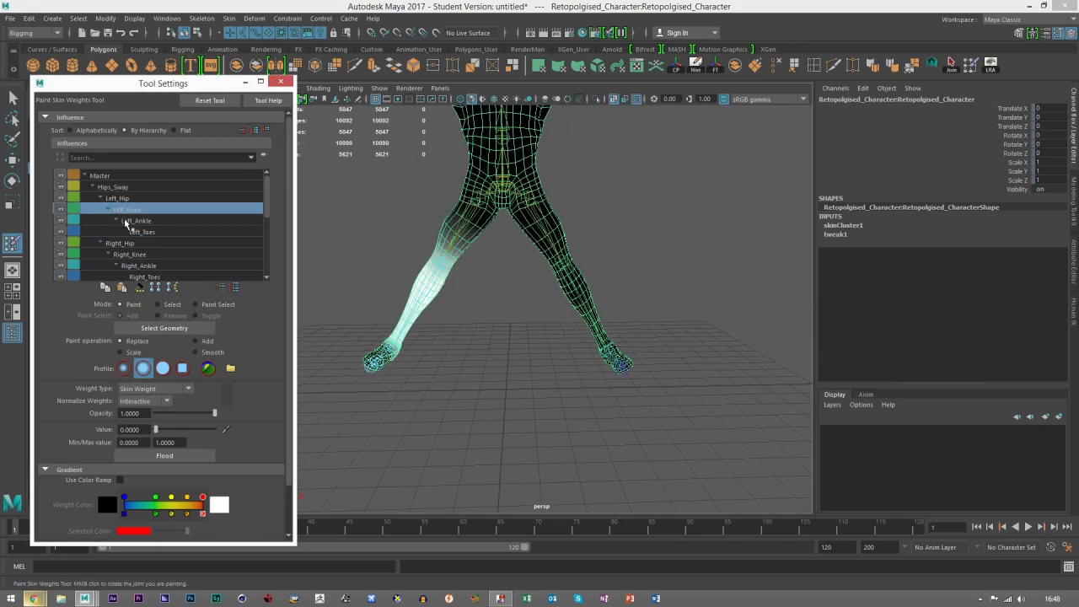
pyautogui.click(127, 221)
pyautogui.scroll(-3, 485, 273)
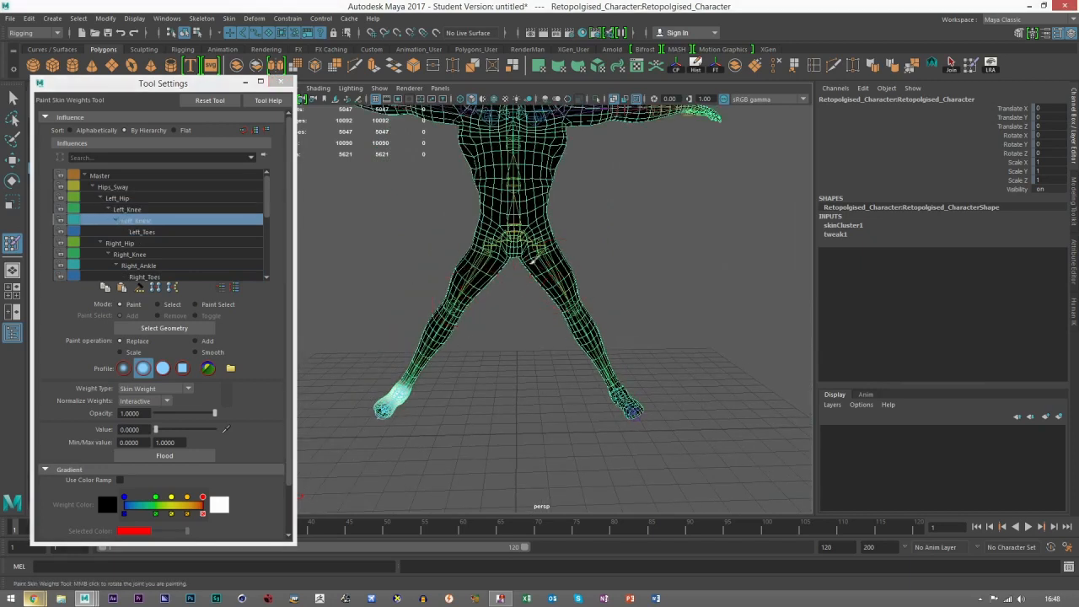
pyautogui.scroll(6, 568, 169)
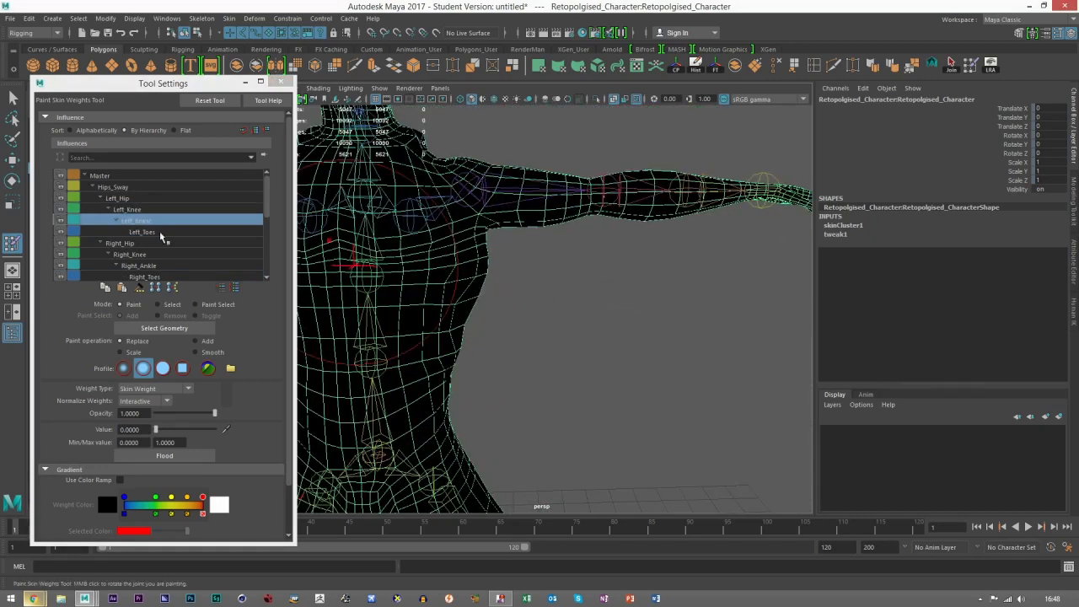
# Step: Select the Left_Shoulder influence and paint its weights off the side of the torso and the ribs below the armpit
pyautogui.scroll(-1, 144, 243)
pyautogui.scroll(-2, 143, 243)
pyautogui.click(148, 232)
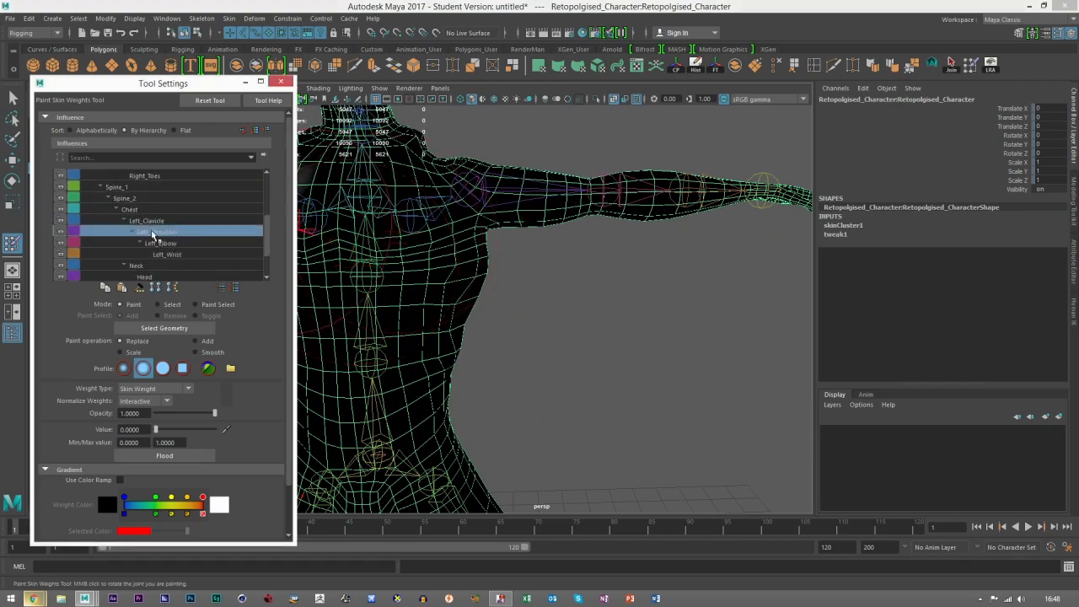
pyautogui.keyDown('alt'); pyautogui.moveTo(483, 253); pyautogui.dragTo(603, 306, button='middle'); pyautogui.keyUp('alt')
pyautogui.keyDown('alt'); pyautogui.moveTo(602, 306); pyautogui.dragTo(624, 335); pyautogui.keyUp('alt')
pyautogui.keyDown('alt'); pyautogui.moveTo(624, 334); pyautogui.dragTo(526, 333, button='middle'); pyautogui.keyUp('alt')
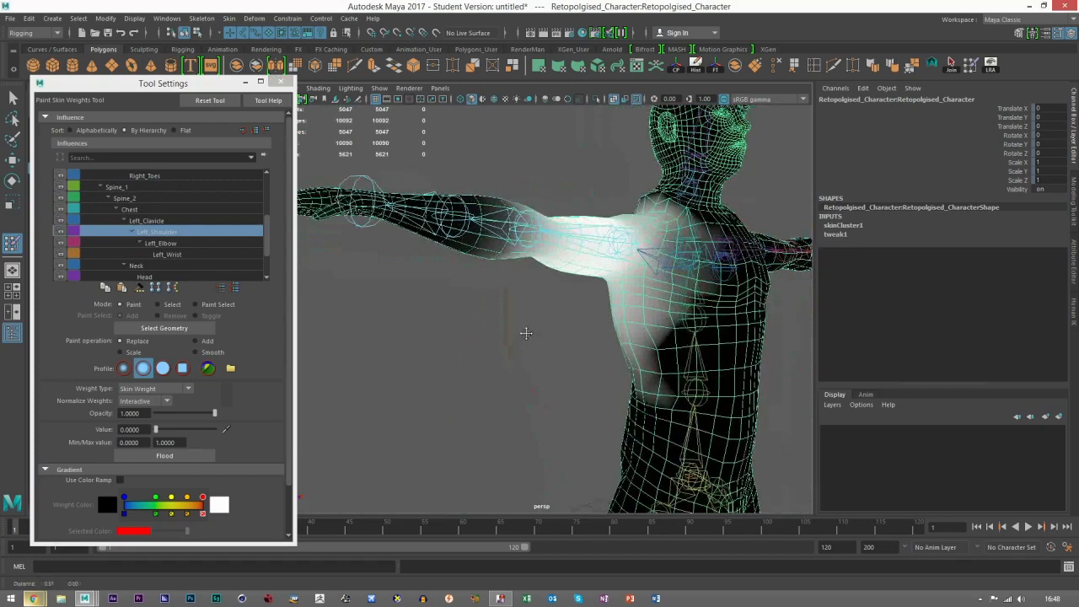
pyautogui.keyDown('alt'); pyautogui.moveTo(526, 333); pyautogui.dragTo(585, 339); pyautogui.keyUp('alt')
pyautogui.moveTo(585, 339)
pyautogui.keyDown('alt'); pyautogui.mouseDown(button='right')
pyautogui.moveTo(669, 352)
pyautogui.moveTo(565, 354)
pyautogui.mouseUp(button='right'); pyautogui.keyUp('alt')
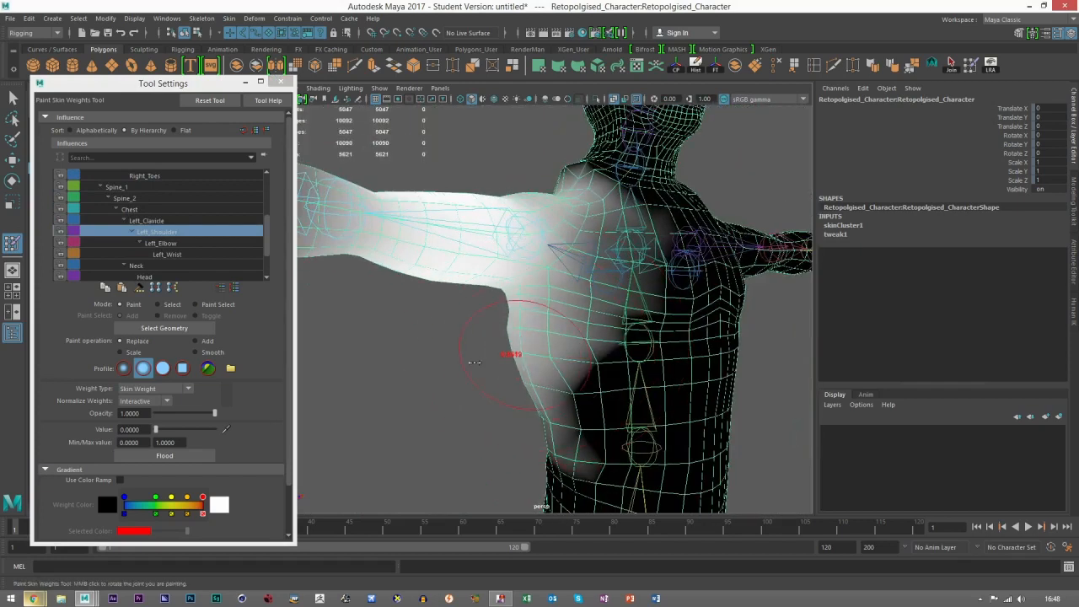
pyautogui.moveTo(514, 349)
pyautogui.mouseDown()
pyautogui.moveTo(552, 371)
pyautogui.moveTo(563, 436)
pyautogui.moveTo(611, 454)
pyautogui.moveTo(573, 360)
pyautogui.moveTo(582, 348)
pyautogui.moveTo(578, 363)
pyautogui.moveTo(625, 354)
pyautogui.moveTo(519, 383)
pyautogui.moveTo(570, 392)
pyautogui.moveTo(562, 366)
pyautogui.moveTo(523, 350)
pyautogui.moveTo(552, 334)
pyautogui.mouseUp()
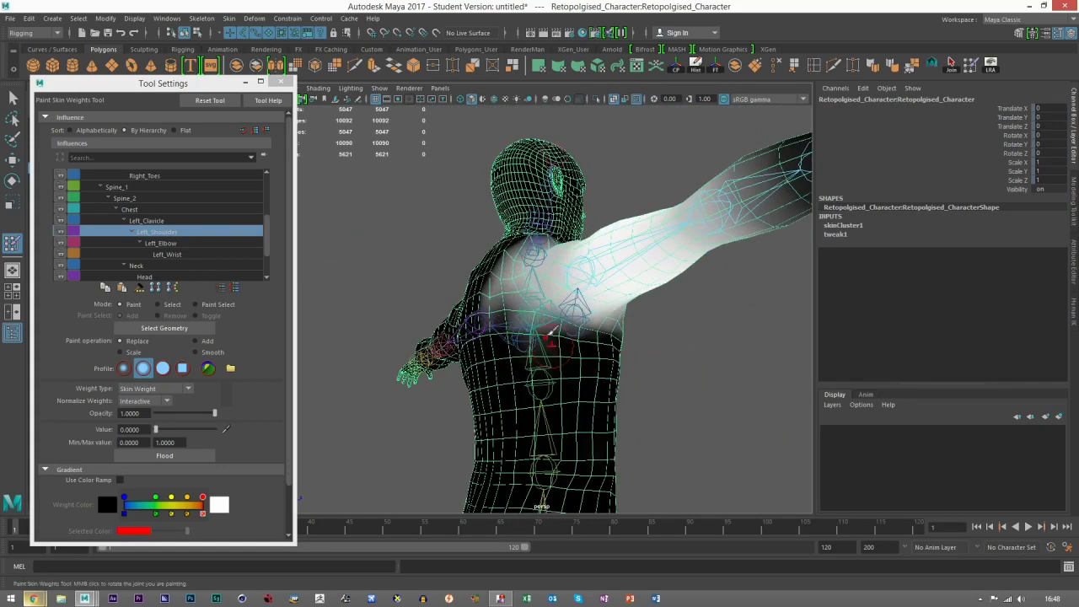
# Step: Paint the Left_Shoulder weights off the upper back, shoulder blade and base of the neck
pyautogui.keyDown('alt'); pyautogui.moveTo(477, 319); pyautogui.dragTo(510, 326); pyautogui.keyUp('alt')
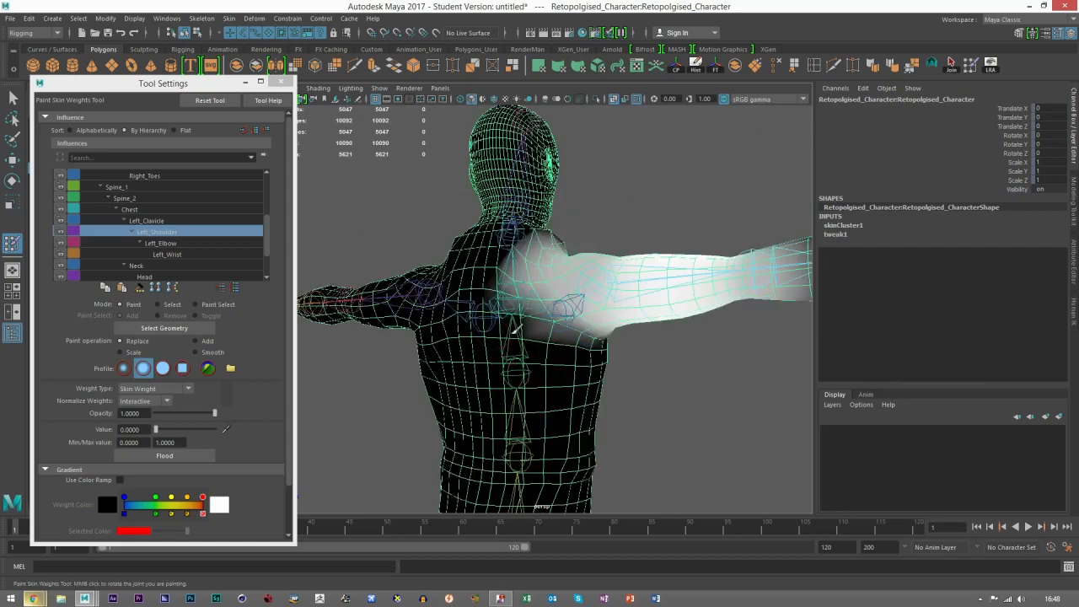
pyautogui.keyDown('alt'); pyautogui.moveTo(516, 380); pyautogui.dragTo(489, 321); pyautogui.keyUp('alt')
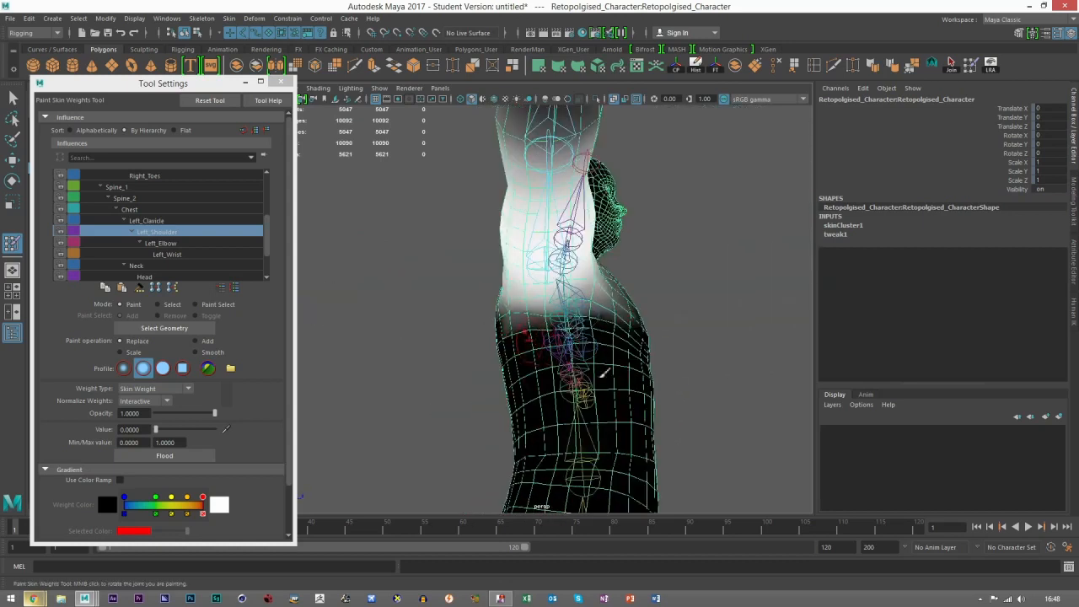
pyautogui.keyDown('alt'); pyautogui.moveTo(603, 374); pyautogui.dragTo(511, 340); pyautogui.keyUp('alt')
pyautogui.keyDown('alt'); pyautogui.moveTo(578, 372); pyautogui.dragTo(605, 384); pyautogui.keyUp('alt')
pyautogui.keyDown('alt'); pyautogui.moveTo(533, 324); pyautogui.dragTo(544, 294); pyautogui.keyUp('alt')
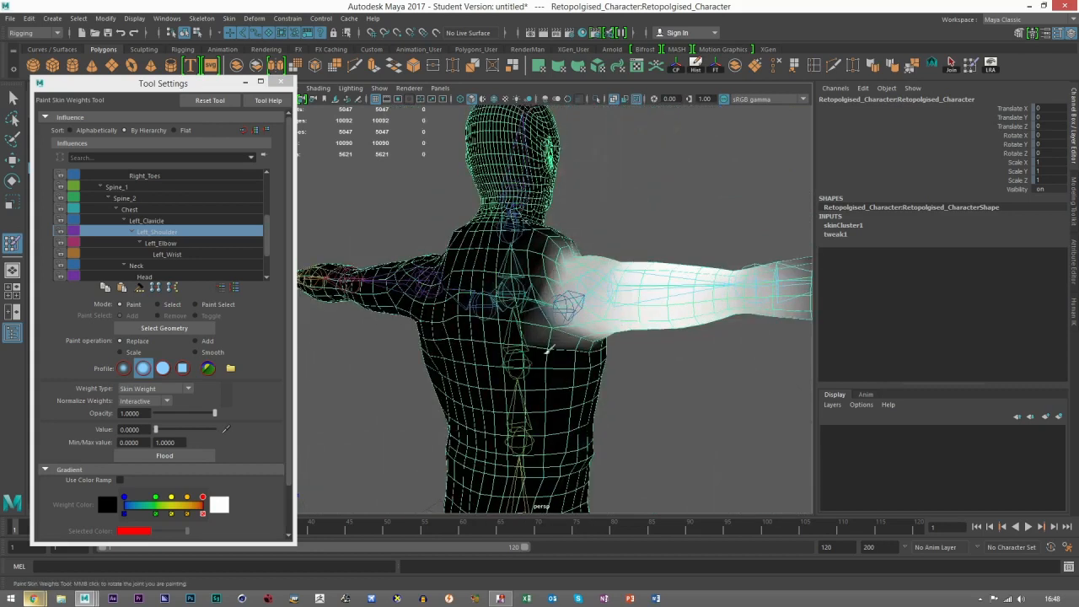
pyautogui.keyDown('alt'); pyautogui.moveTo(546, 346); pyautogui.dragTo(599, 366); pyautogui.keyUp('alt')
pyautogui.moveTo(540, 283)
pyautogui.keyDown('alt'); pyautogui.mouseDown()
pyautogui.moveTo(482, 302)
pyautogui.moveTo(541, 274)
pyautogui.moveTo(527, 291)
pyautogui.moveTo(588, 310)
pyautogui.mouseUp(); pyautogui.keyUp('alt')
pyautogui.moveTo(560, 349)
pyautogui.keyDown('alt'); pyautogui.mouseDown()
pyautogui.moveTo(503, 254)
pyautogui.moveTo(704, 224)
pyautogui.mouseUp(); pyautogui.keyUp('alt')
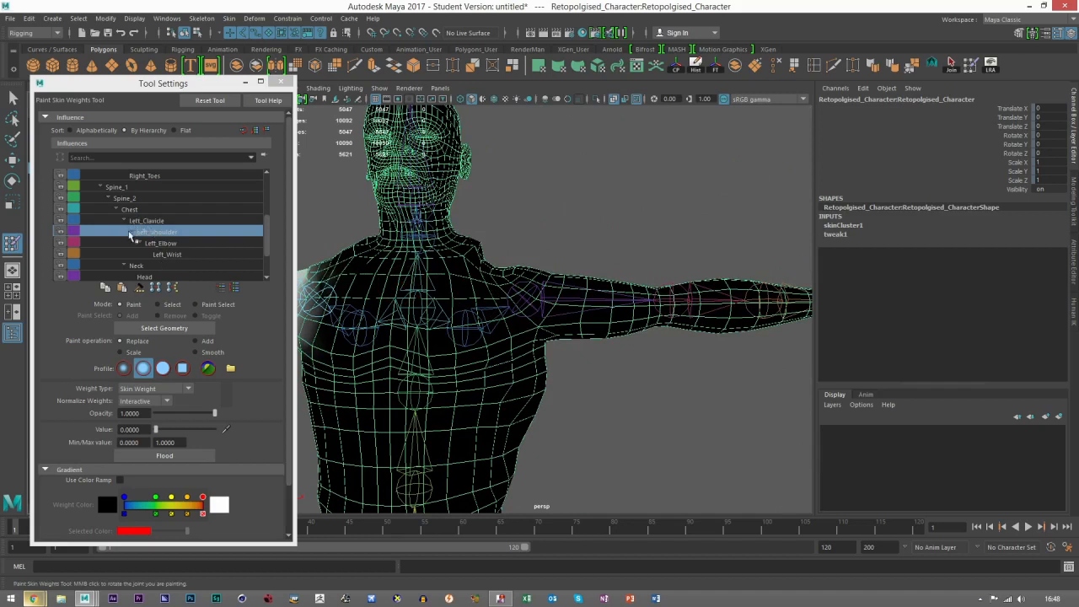
# Step: Select the Right_Shoulder influence and paint its weights off the ribs and side of the torso below the armpit
pyautogui.scroll(-3, 149, 249)
pyautogui.click(160, 253)
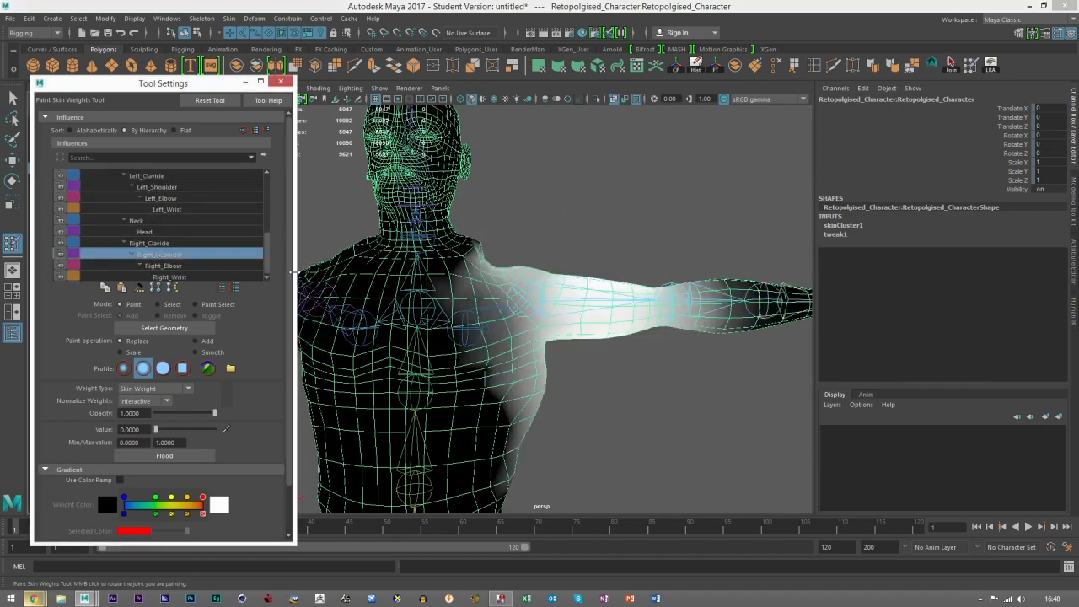
pyautogui.keyDown('alt'); pyautogui.moveTo(577, 369); pyautogui.dragTo(498, 381); pyautogui.keyUp('alt')
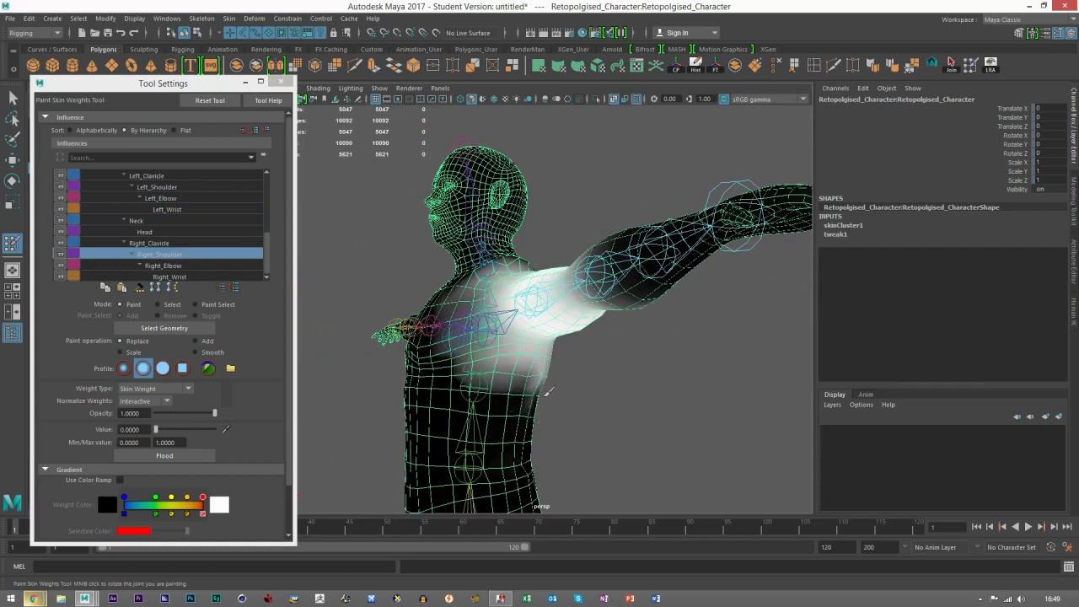
pyautogui.keyDown('alt'); pyautogui.moveTo(540, 388); pyautogui.dragTo(463, 388); pyautogui.keyUp('alt')
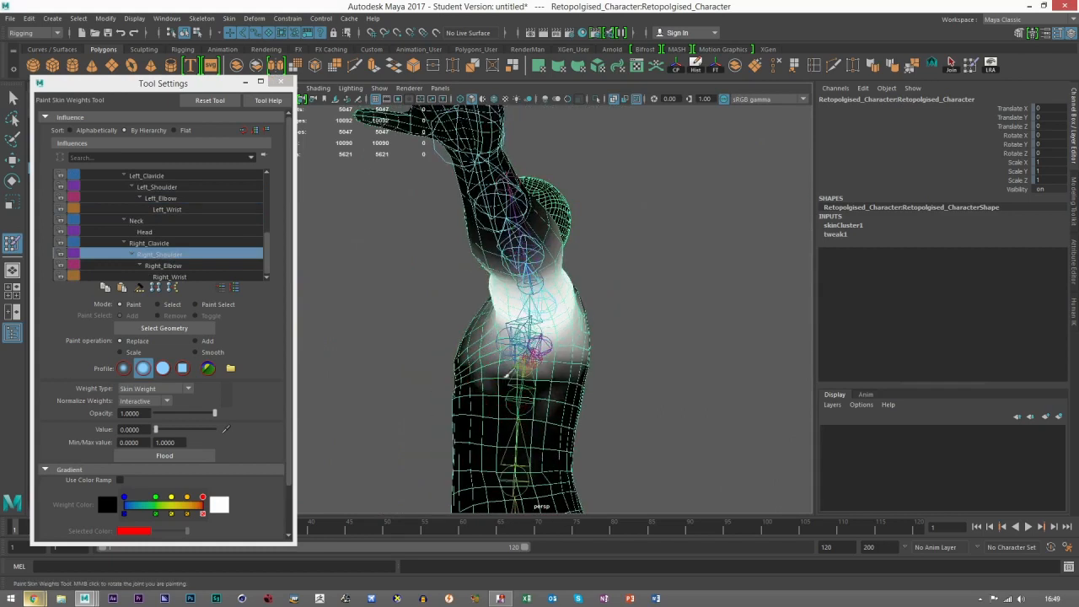
pyautogui.moveTo(518, 376)
pyautogui.keyDown('alt'); pyautogui.mouseDown()
pyautogui.moveTo(609, 388)
pyautogui.moveTo(506, 356)
pyautogui.mouseUp(); pyautogui.keyUp('alt')
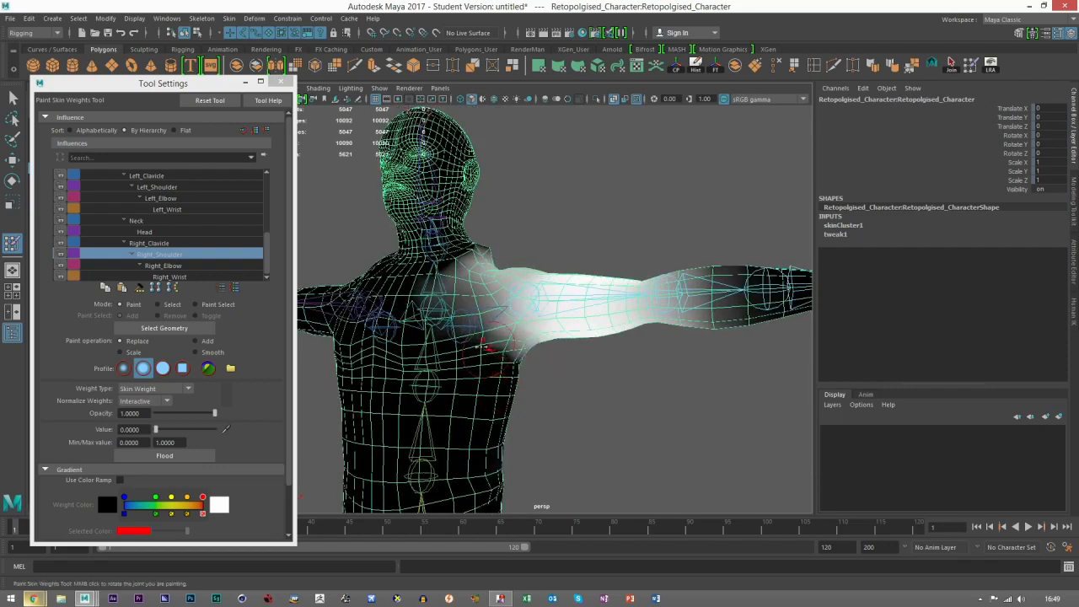
# Step: Paint the Right_Shoulder weights off the chest, base of the neck and upper back
pyautogui.moveTo(525, 360)
pyautogui.mouseDown()
pyautogui.moveTo(482, 339)
pyautogui.moveTo(533, 358)
pyautogui.mouseUp()
pyautogui.moveTo(489, 283)
pyautogui.mouseDown()
pyautogui.moveTo(458, 330)
pyautogui.moveTo(483, 293)
pyautogui.mouseUp()
pyautogui.moveTo(479, 368)
pyautogui.keyDown('alt'); pyautogui.mouseDown()
pyautogui.moveTo(417, 371)
pyautogui.moveTo(449, 364)
pyautogui.moveTo(466, 324)
pyautogui.mouseUp(); pyautogui.keyUp('alt')
pyautogui.moveTo(539, 358)
pyautogui.keyDown('alt'); pyautogui.mouseDown()
pyautogui.moveTo(474, 373)
pyautogui.moveTo(411, 348)
pyautogui.mouseUp(); pyautogui.keyUp('alt')
pyautogui.moveTo(604, 256)
pyautogui.mouseDown()
pyautogui.moveTo(629, 332)
pyautogui.moveTo(658, 335)
pyautogui.moveTo(587, 371)
pyautogui.moveTo(622, 307)
pyautogui.moveTo(593, 356)
pyautogui.moveTo(583, 340)
pyautogui.moveTo(593, 345)
pyautogui.mouseUp()
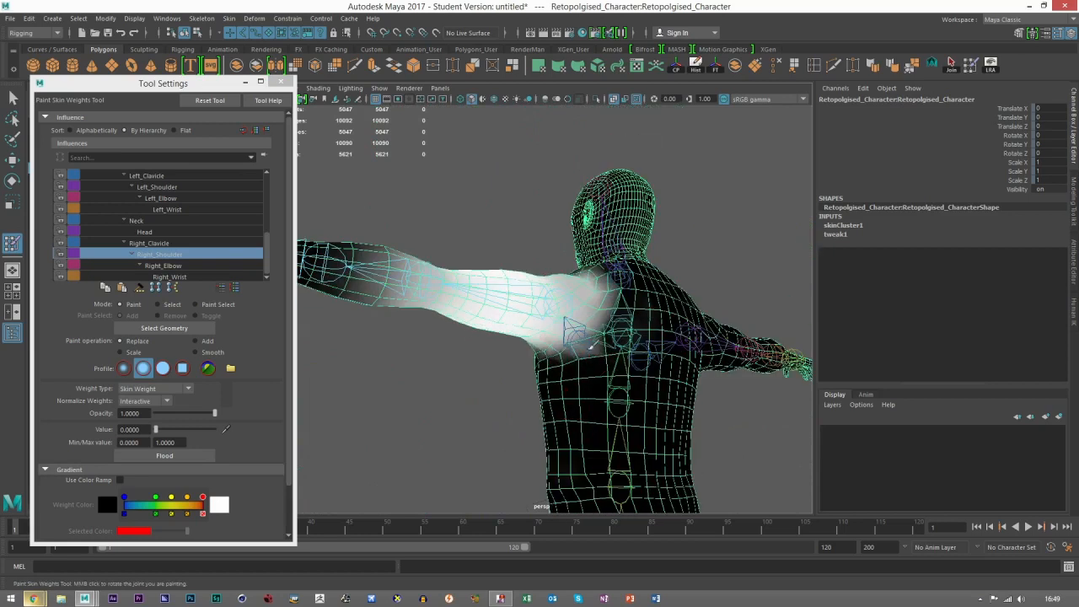
pyautogui.moveTo(538, 372)
pyautogui.keyDown('alt'); pyautogui.mouseDown()
pyautogui.moveTo(592, 351)
pyautogui.moveTo(529, 375)
pyautogui.moveTo(583, 359)
pyautogui.mouseUp(); pyautogui.keyUp('alt')
pyautogui.moveTo(545, 375); pyautogui.dragTo(563, 362)
pyautogui.moveTo(503, 377)
pyautogui.keyDown('alt'); pyautogui.mouseDown()
pyautogui.moveTo(570, 408)
pyautogui.moveTo(586, 369)
pyautogui.moveTo(560, 363)
pyautogui.mouseUp(); pyautogui.keyUp('alt')
pyautogui.scroll(-4, 605, 380)
pyautogui.keyDown('alt'); pyautogui.moveTo(579, 309); pyautogui.dragTo(490, 268, button='middle'); pyautogui.keyUp('alt')
pyautogui.scroll(4, 499, 278)
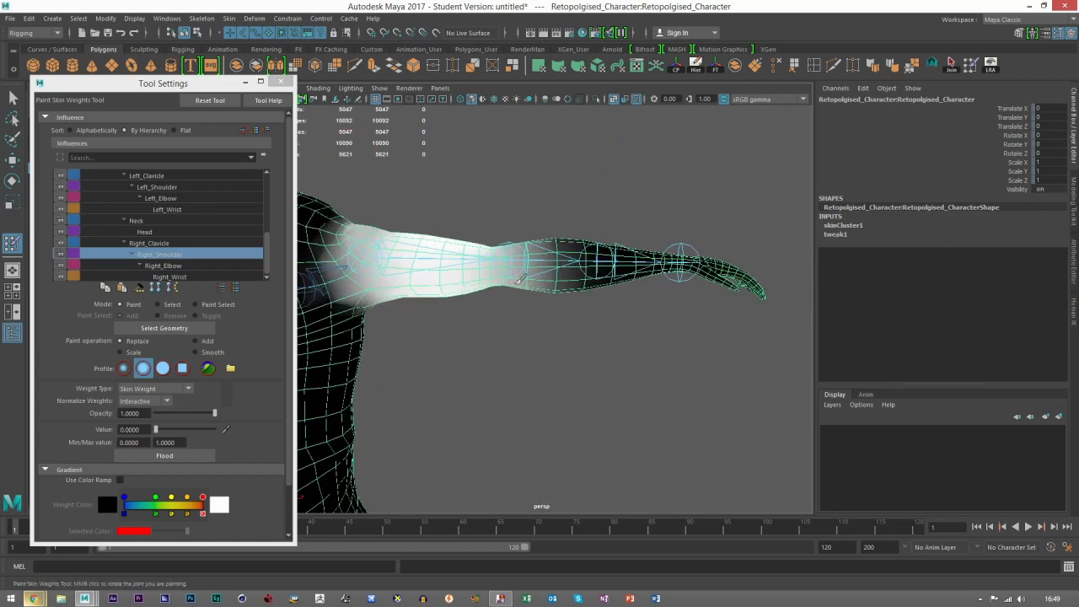
pyautogui.keyDown('alt'); pyautogui.moveTo(517, 305); pyautogui.dragTo(514, 337, button='middle'); pyautogui.keyUp('alt')
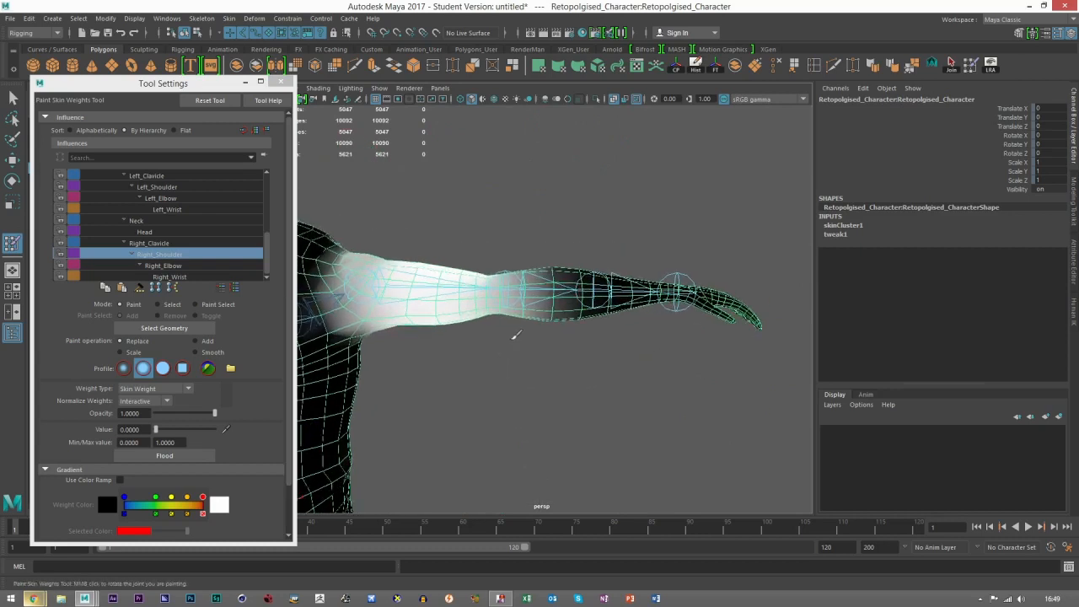
# Step: Select the Right_Elbow influence and examine its weights along the right arm and across the body
pyautogui.click(154, 266)
pyautogui.keyDown('alt'); pyautogui.moveTo(477, 309); pyautogui.dragTo(465, 318); pyautogui.keyUp('alt')
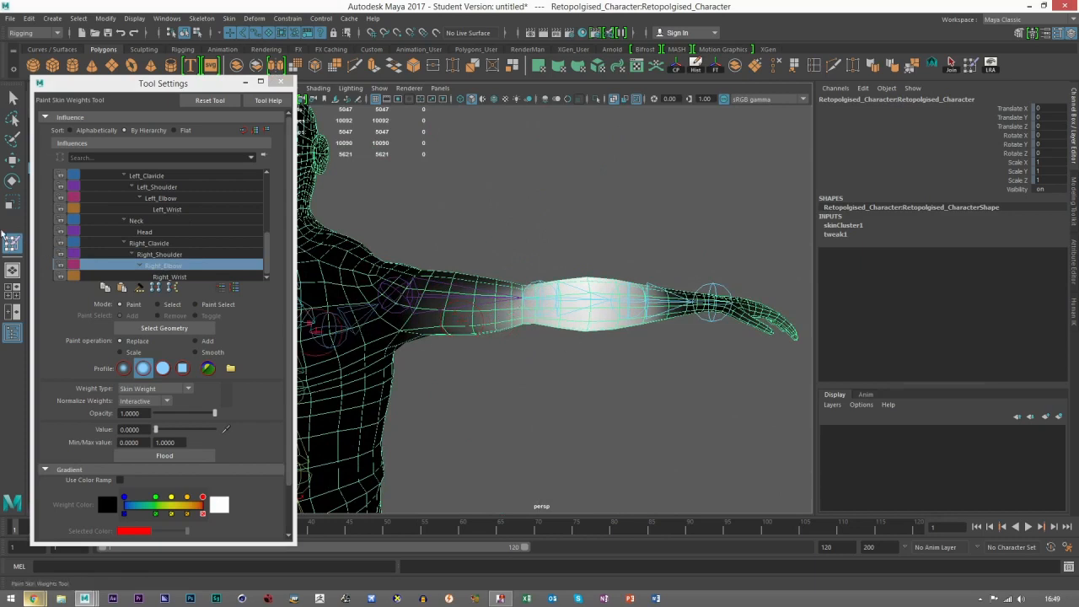
pyautogui.scroll(-4, 488, 361)
pyautogui.keyDown('alt'); pyautogui.moveTo(488, 362); pyautogui.dragTo(524, 309, button='middle'); pyautogui.keyUp('alt')
pyautogui.scroll(-2, 497, 356)
pyautogui.keyDown('alt'); pyautogui.moveTo(493, 360); pyautogui.dragTo(499, 350, button='middle'); pyautogui.keyUp('alt')
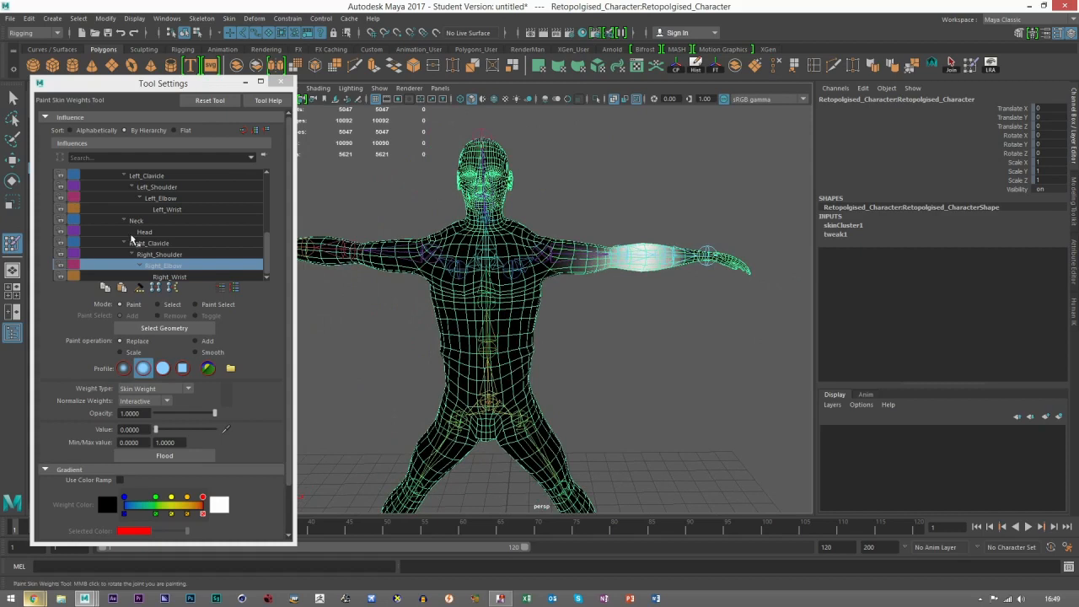
# Step: Leave weight painting and return the character mesh to its bind pose
pyautogui.click(11, 161)
pyautogui.click(588, 339)
pyautogui.click(541, 254)
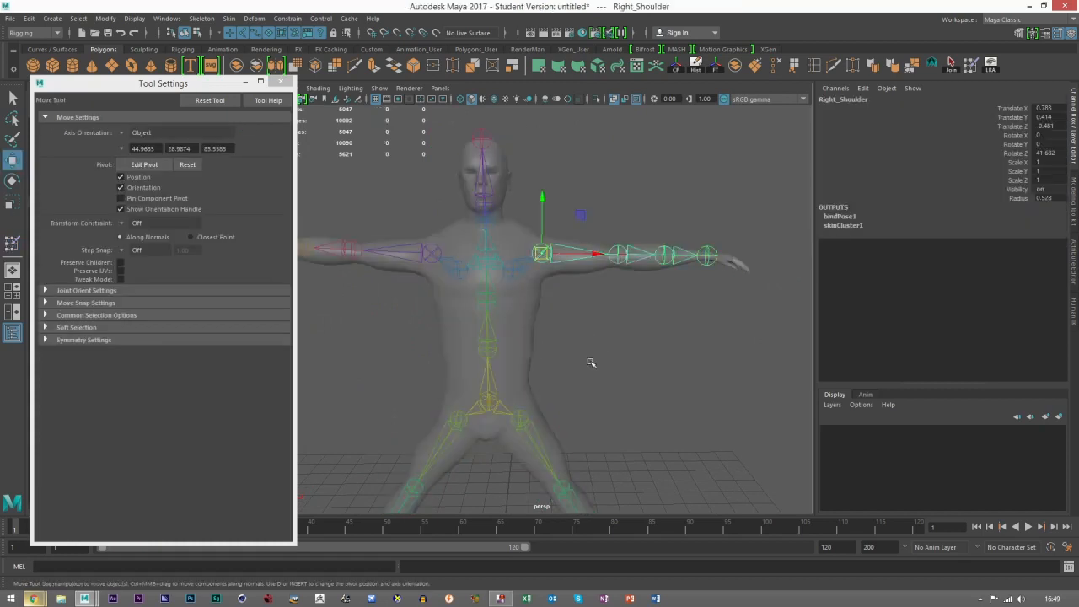
pyautogui.scroll(-3, 590, 362)
pyautogui.click(541, 307)
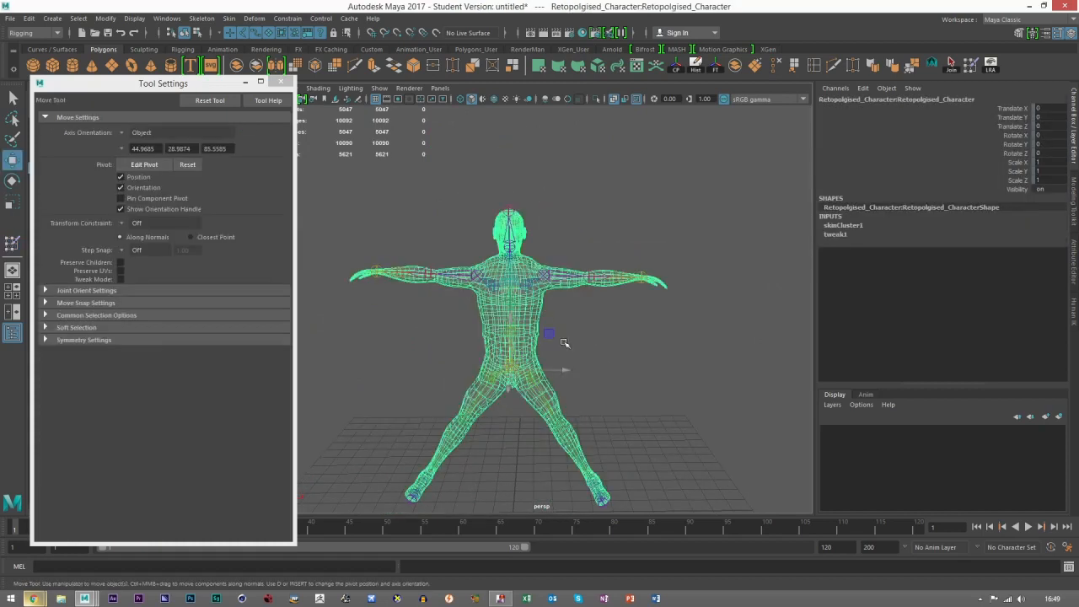
pyautogui.click(228, 17)
pyautogui.click(261, 82)
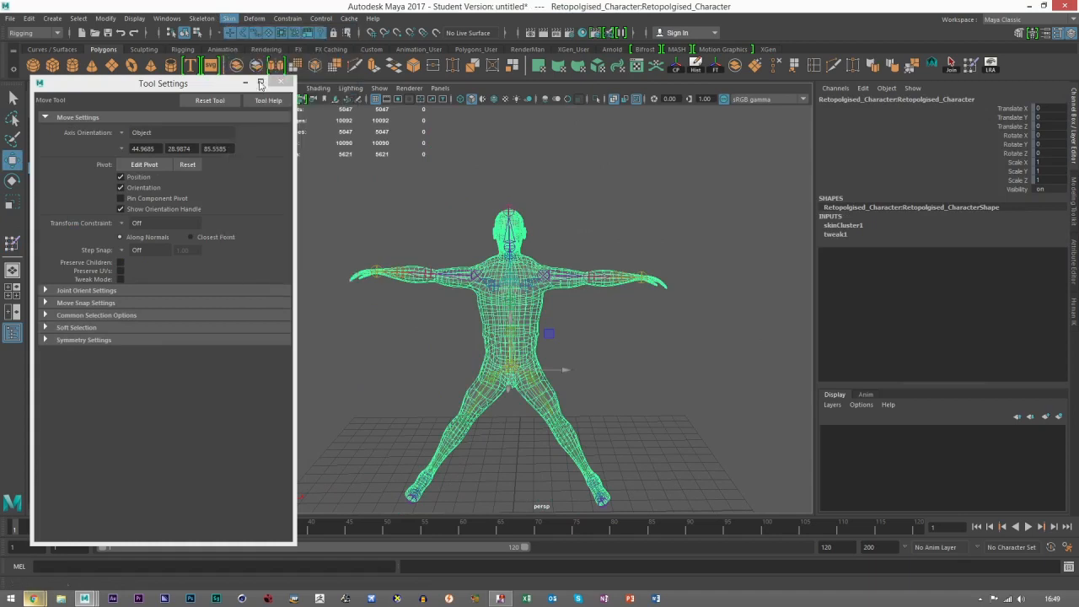
pyautogui.click(690, 243)
pyautogui.keyDown('alt'); pyautogui.moveTo(540, 349); pyautogui.dragTo(549, 325); pyautogui.keyUp('alt')
pyautogui.scroll(6, 549, 325)
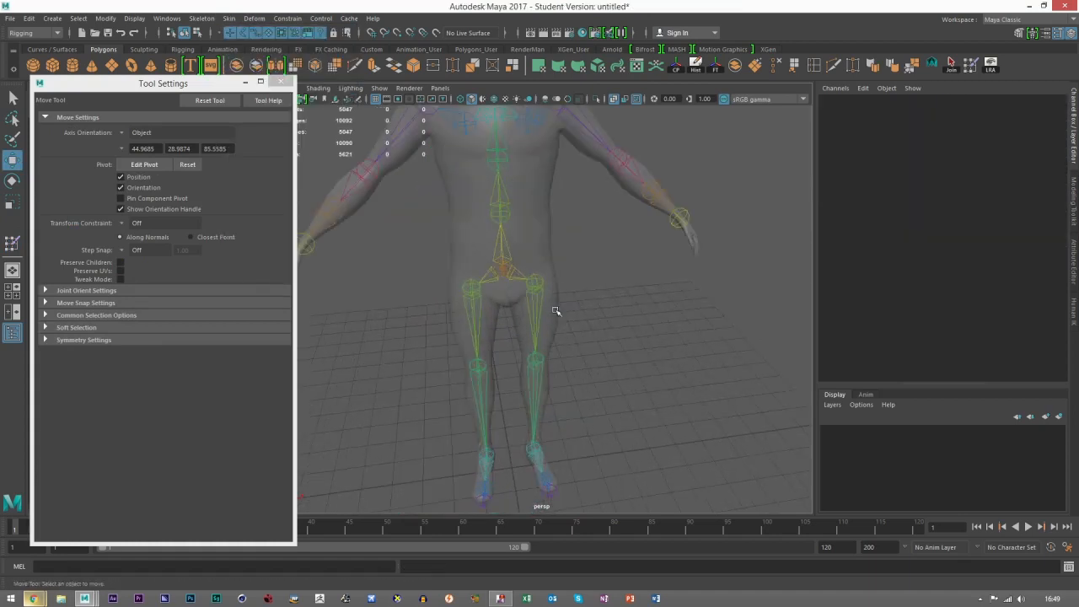
# Step: Rotate the Right_Hip joint outward about Z to about 47.8 degrees to test the hip deformation
pyautogui.click(538, 199)
pyautogui.press('e')
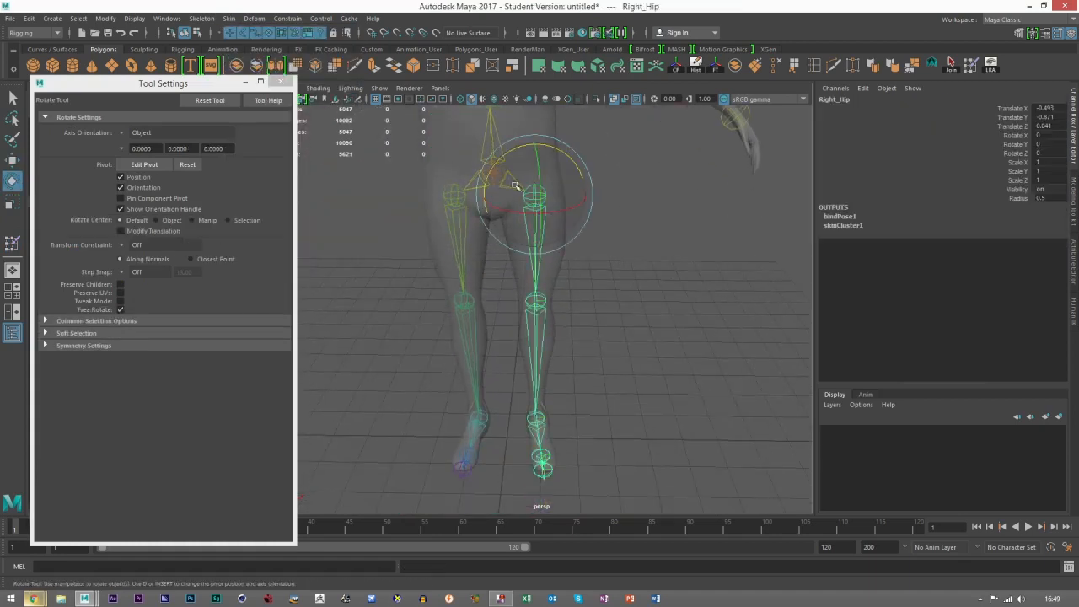
pyautogui.moveTo(512, 163); pyautogui.dragTo(460, 186)
pyautogui.keyDown('alt'); pyautogui.moveTo(542, 312); pyautogui.dragTo(535, 241); pyautogui.keyUp('alt')
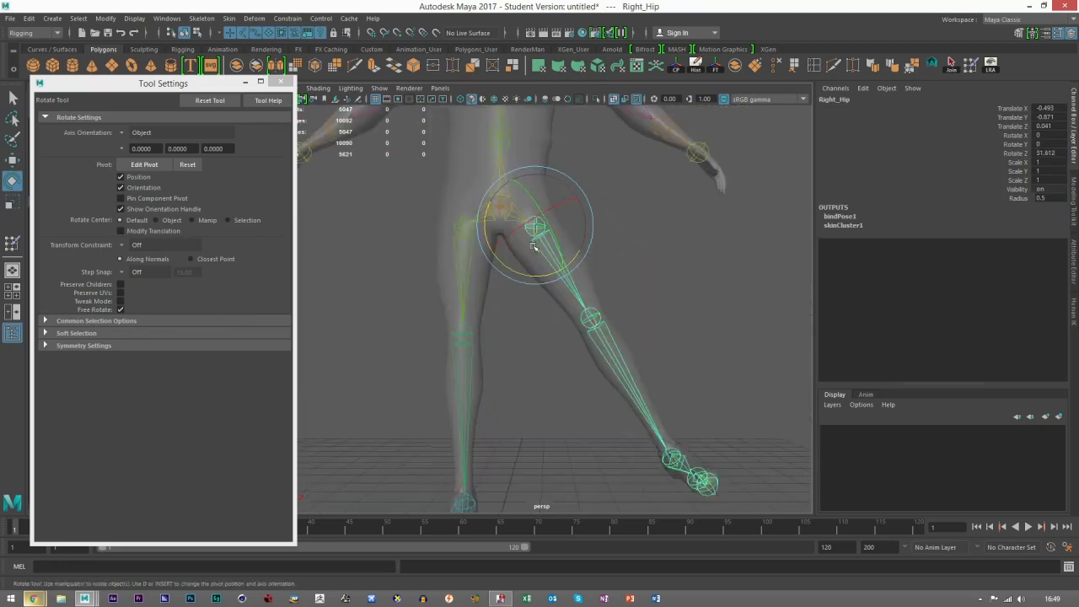
pyautogui.keyDown('alt'); pyautogui.moveTo(535, 241); pyautogui.dragTo(559, 313, button='middle'); pyautogui.keyUp('alt')
pyautogui.hotkey('ctrl', 'z')
pyautogui.keyDown('alt'); pyautogui.moveTo(580, 245); pyautogui.dragTo(586, 285, button='middle'); pyautogui.keyUp('alt')
pyautogui.scroll(3, 586, 285)
pyautogui.keyDown('alt'); pyautogui.moveTo(586, 285); pyautogui.dragTo(594, 231); pyautogui.keyUp('alt')
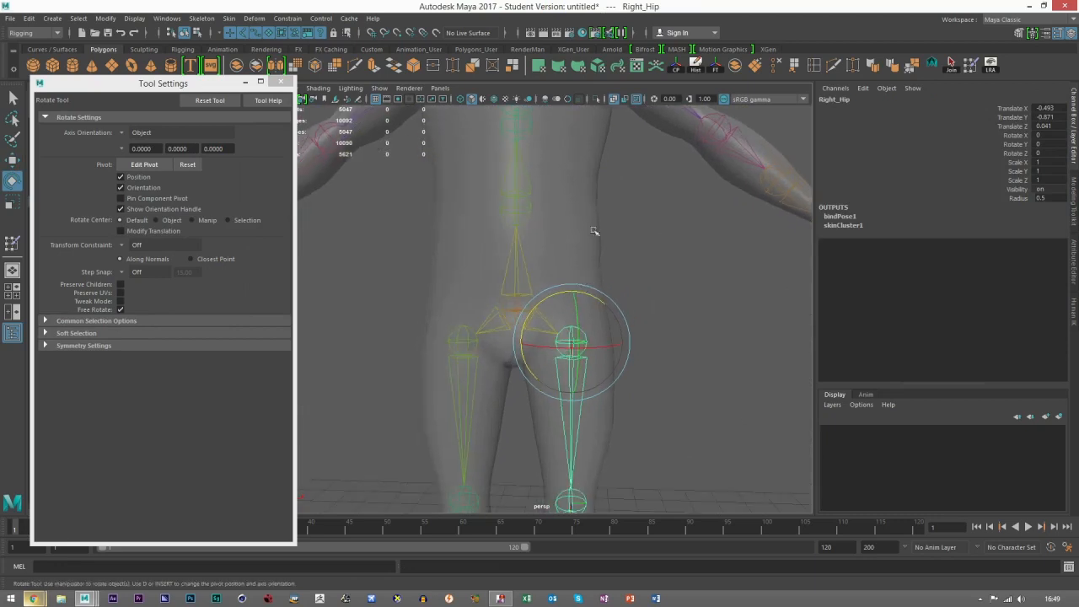
pyautogui.keyDown('alt'); pyautogui.moveTo(588, 272); pyautogui.dragTo(559, 286); pyautogui.keyUp('alt')
pyautogui.press('w')
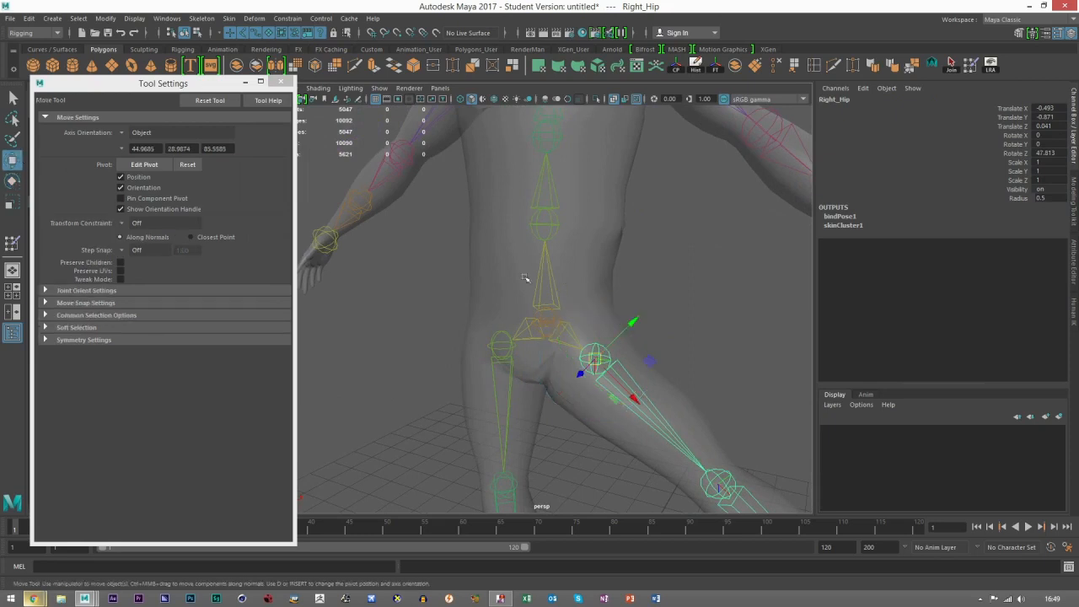
# Step: Open Paint Skin Weights on the character mesh and paint the Right_Hip influence off the waist and lower torso
pyautogui.click(577, 283)
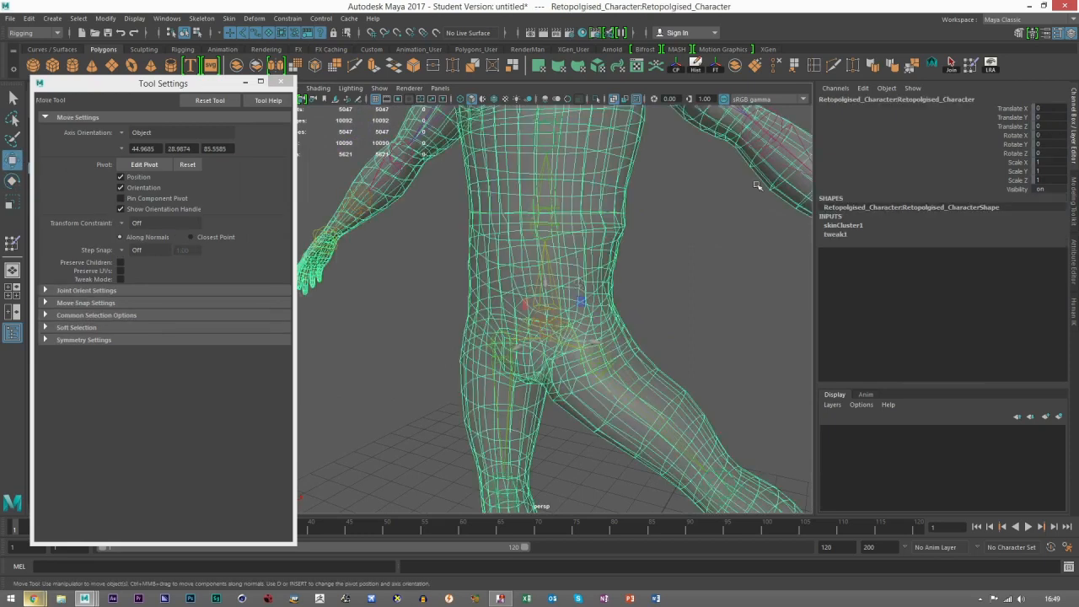
pyautogui.click(973, 66)
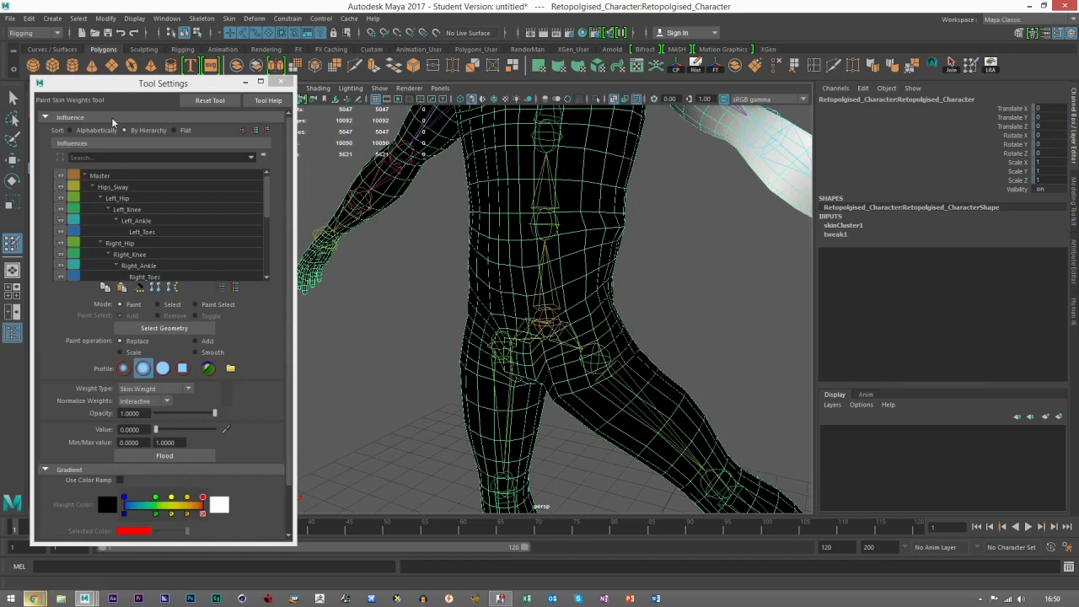
pyautogui.click(119, 243)
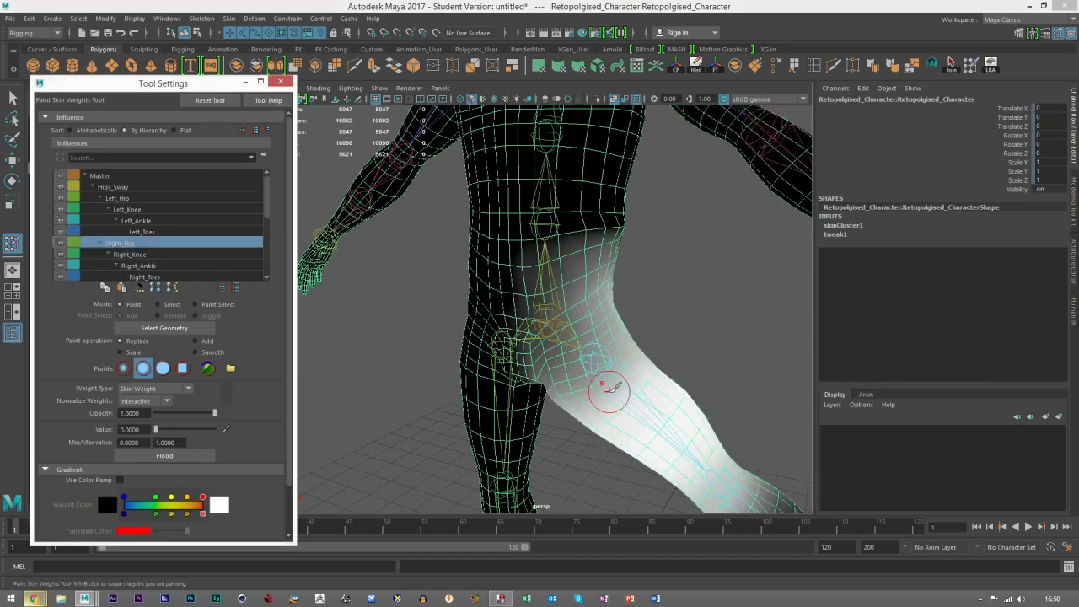
pyautogui.keyDown('alt'); pyautogui.moveTo(635, 339); pyautogui.dragTo(647, 314); pyautogui.keyUp('alt')
pyautogui.keyDown('alt'); pyautogui.moveTo(646, 307); pyautogui.dragTo(626, 305, button='middle'); pyautogui.keyUp('alt')
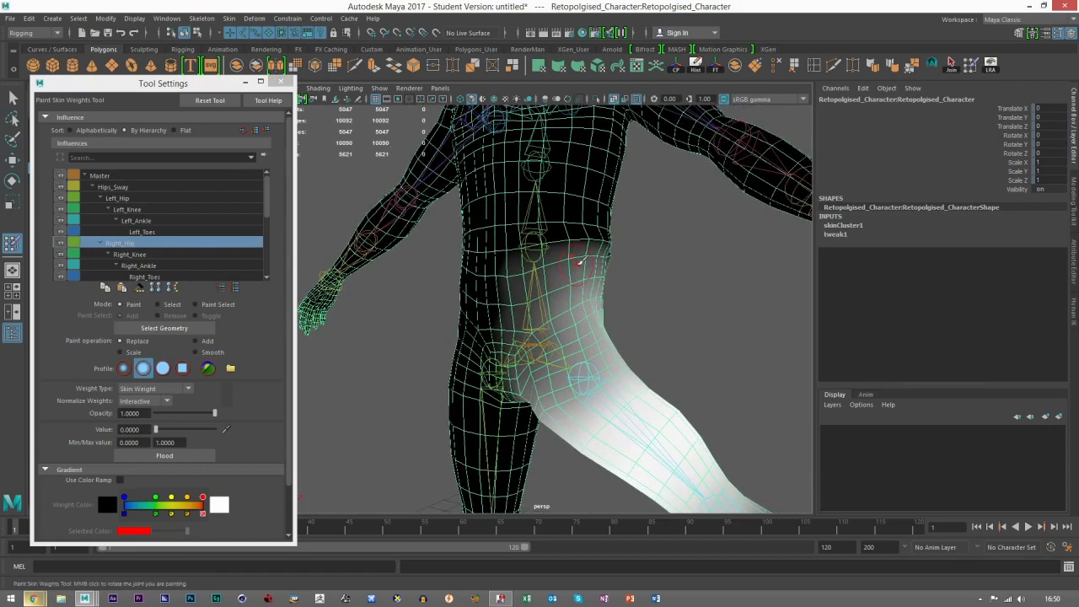
pyautogui.moveTo(559, 268)
pyautogui.mouseDown()
pyautogui.moveTo(594, 278)
pyautogui.moveTo(523, 287)
pyautogui.moveTo(535, 314)
pyautogui.moveTo(592, 297)
pyautogui.moveTo(651, 314)
pyautogui.moveTo(596, 312)
pyautogui.mouseUp()
pyautogui.keyDown('alt'); pyautogui.moveTo(754, 334); pyautogui.dragTo(645, 329); pyautogui.keyUp('alt')
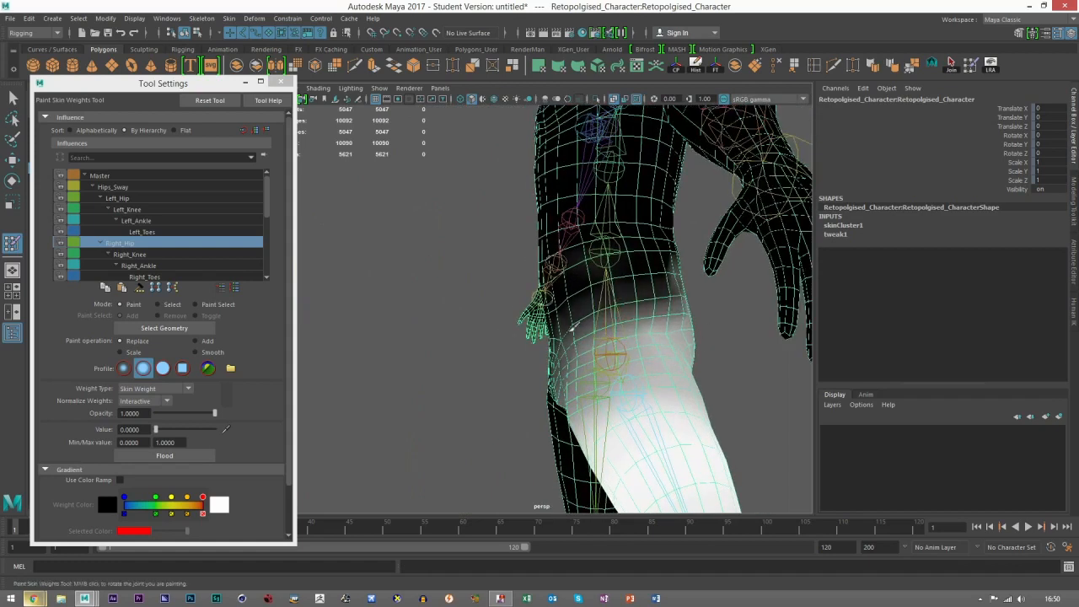
pyautogui.keyDown('alt'); pyautogui.moveTo(738, 369); pyautogui.dragTo(479, 354); pyautogui.keyUp('alt')
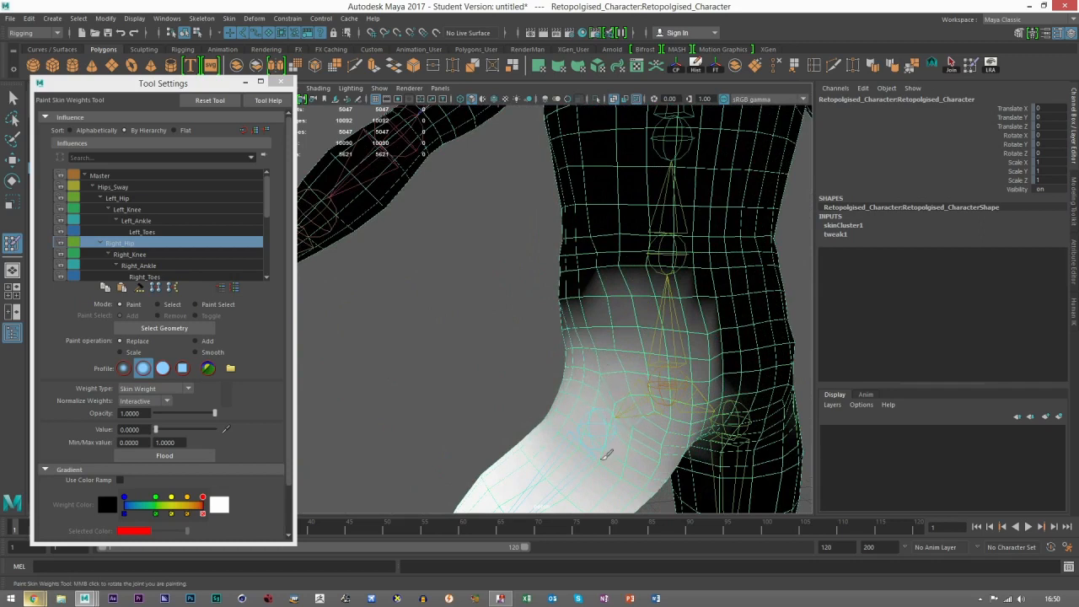
# Step: Paint the remaining Right_Hip weights off the waist and lower torso from the opposite side of the body
pyautogui.keyDown('alt'); pyautogui.moveTo(502, 346); pyautogui.dragTo(538, 381); pyautogui.keyUp('alt')
pyautogui.keyDown('alt'); pyautogui.moveTo(619, 351); pyautogui.dragTo(643, 337); pyautogui.keyUp('alt')
pyautogui.keyDown('alt'); pyautogui.moveTo(643, 338); pyautogui.dragTo(407, 375, button='right'); pyautogui.keyUp('alt')
pyautogui.keyDown('alt'); pyautogui.moveTo(578, 379); pyautogui.dragTo(630, 375, button='right'); pyautogui.keyUp('alt')
pyautogui.keyDown('alt'); pyautogui.moveTo(585, 353); pyautogui.dragTo(615, 346, button='middle'); pyautogui.keyUp('alt')
pyautogui.keyDown('alt'); pyautogui.moveTo(624, 341); pyautogui.dragTo(703, 353, button='right'); pyautogui.keyUp('alt')
# Step: Rotate the Left_Hip joint outward to spread the left leg and compare both sides of the waist
pyautogui.press('w')
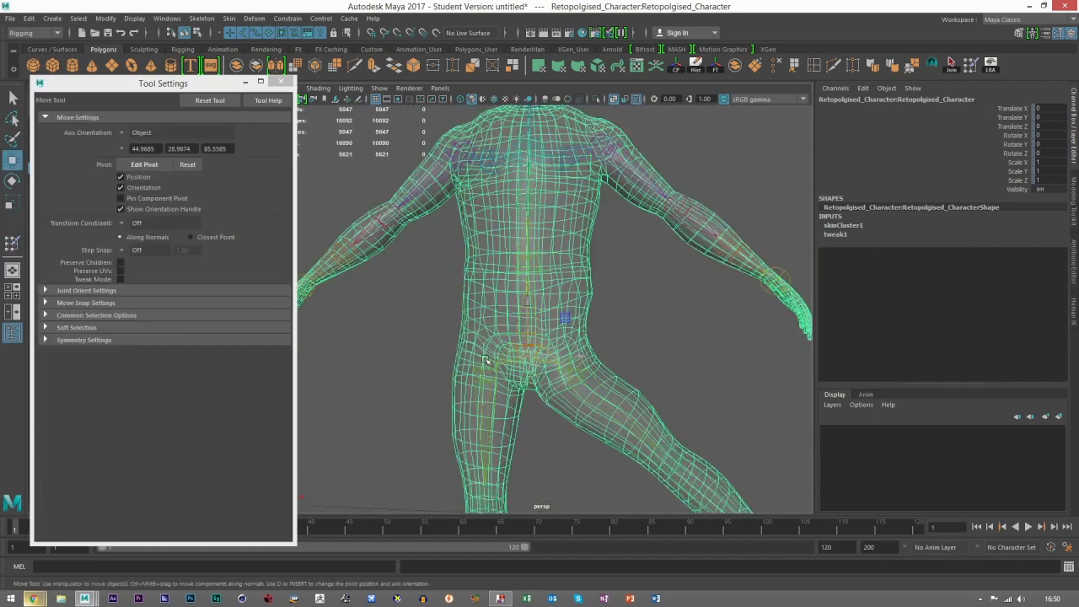
pyautogui.click(490, 368)
pyautogui.press('e')
pyautogui.moveTo(507, 336); pyautogui.dragTo(542, 369)
pyautogui.click(655, 361)
pyautogui.press('w')
pyautogui.keyDown('alt'); pyautogui.moveTo(655, 361); pyautogui.dragTo(629, 376, button='right'); pyautogui.keyUp('alt')
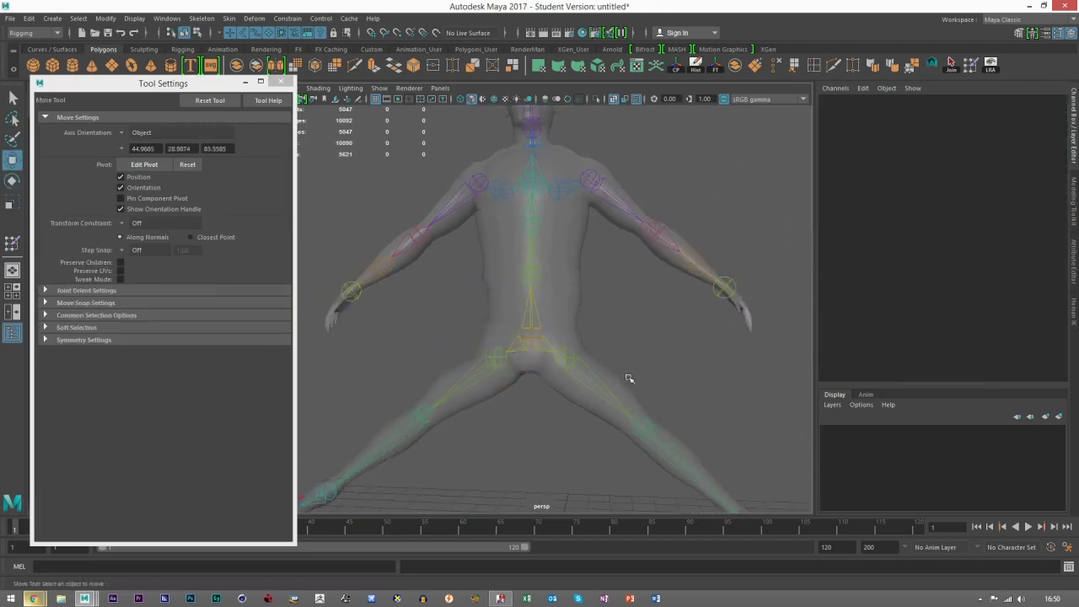
pyautogui.keyDown('alt'); pyautogui.moveTo(629, 376); pyautogui.dragTo(640, 386); pyautogui.keyUp('alt')
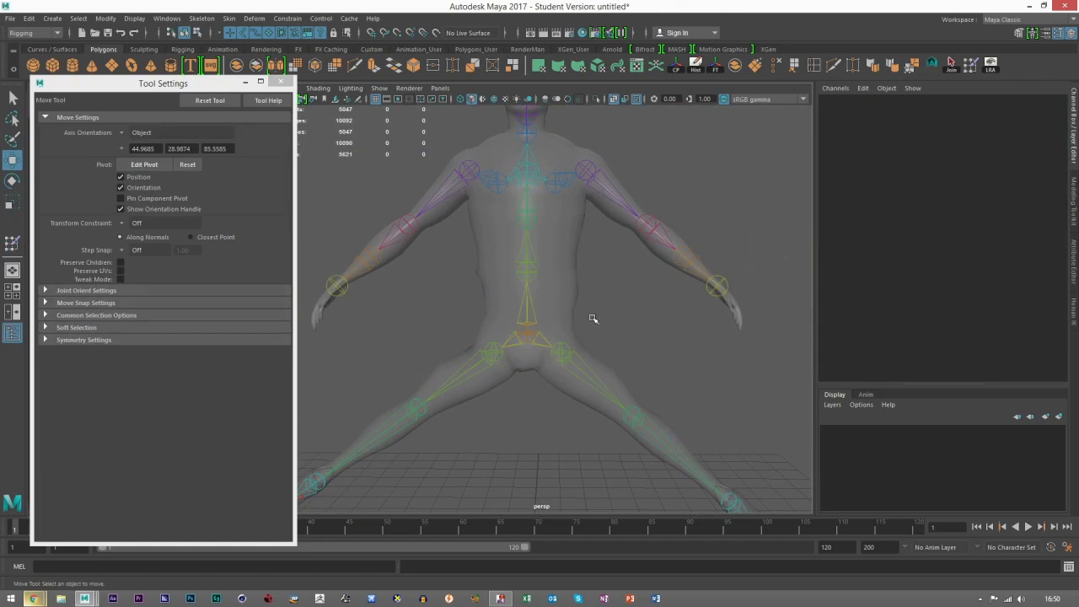
# Step: Return the character to its bind pose
pyautogui.click(576, 299)
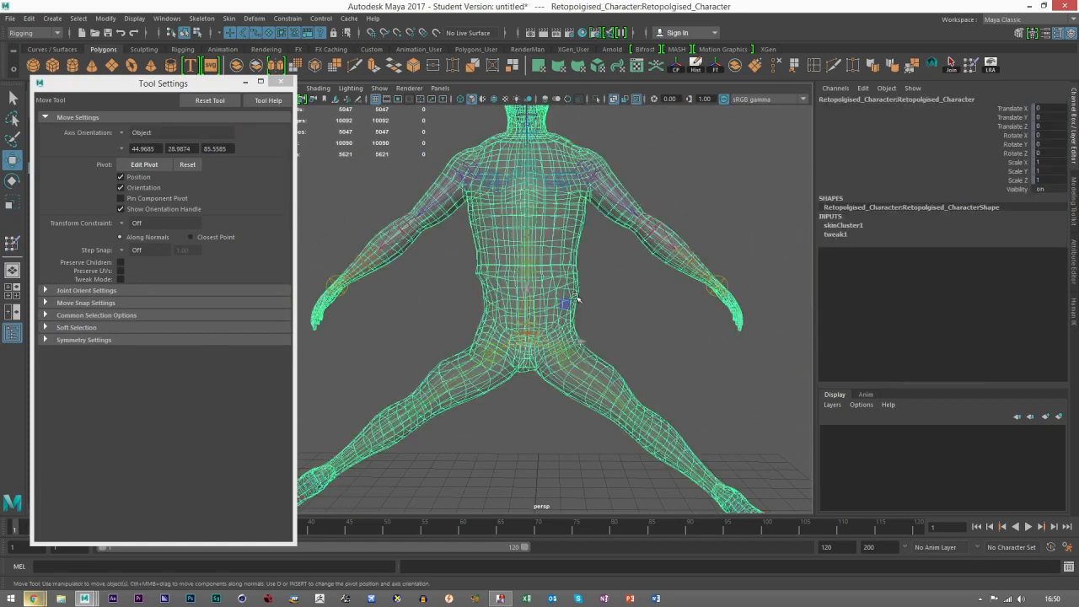
pyautogui.click(601, 300)
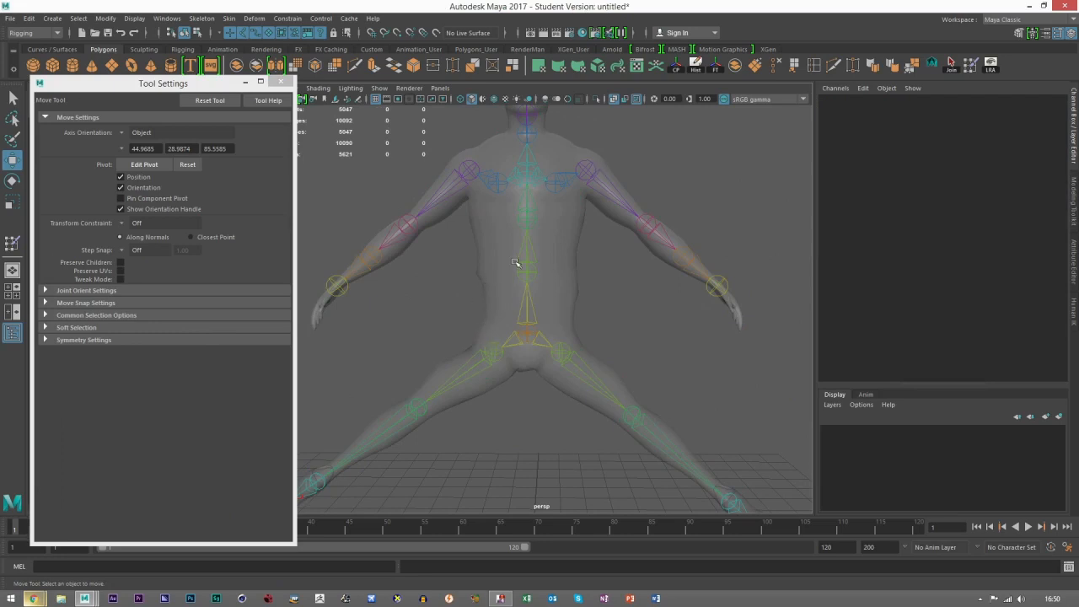
pyautogui.click(561, 258)
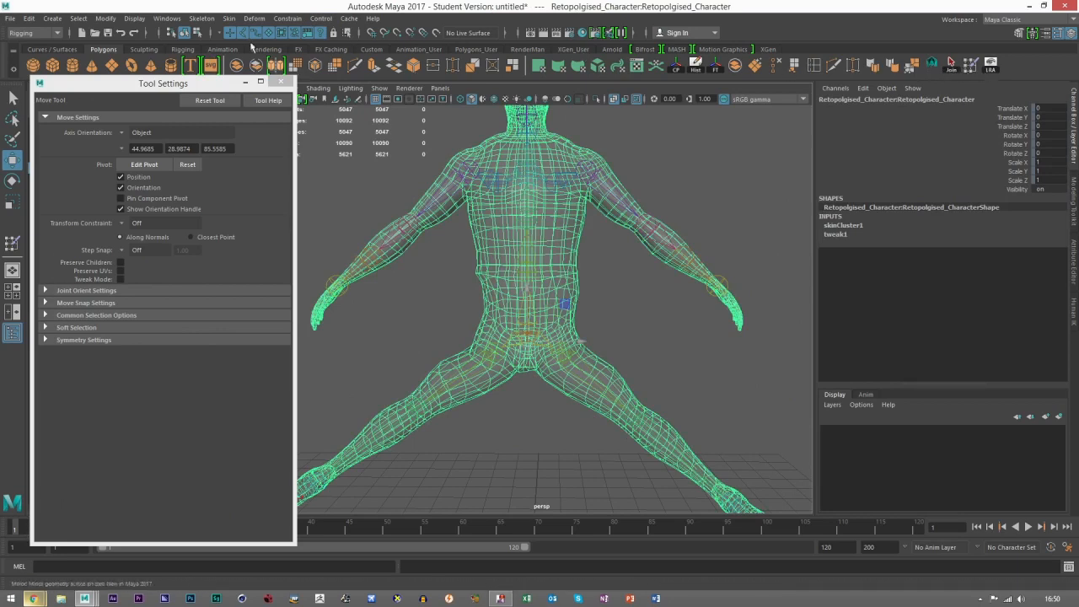
pyautogui.click(228, 17)
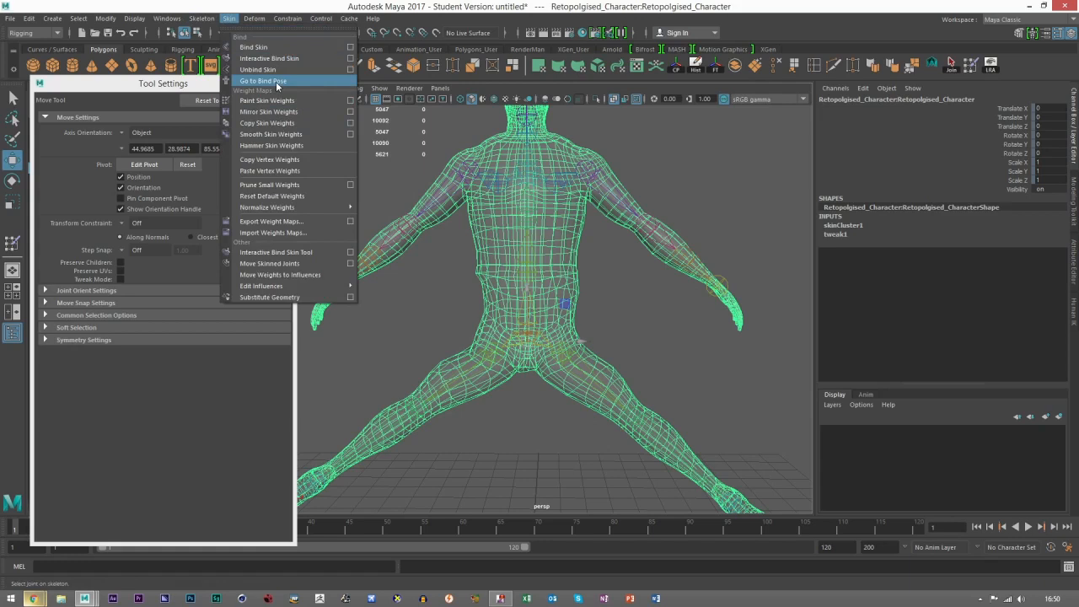
pyautogui.click(263, 81)
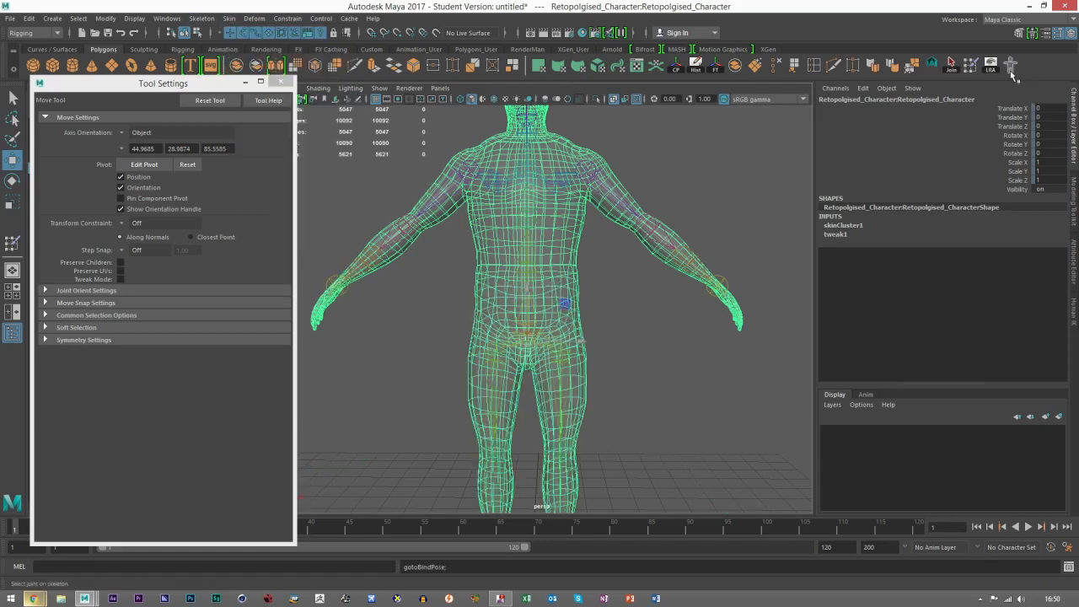
pyautogui.click(594, 341)
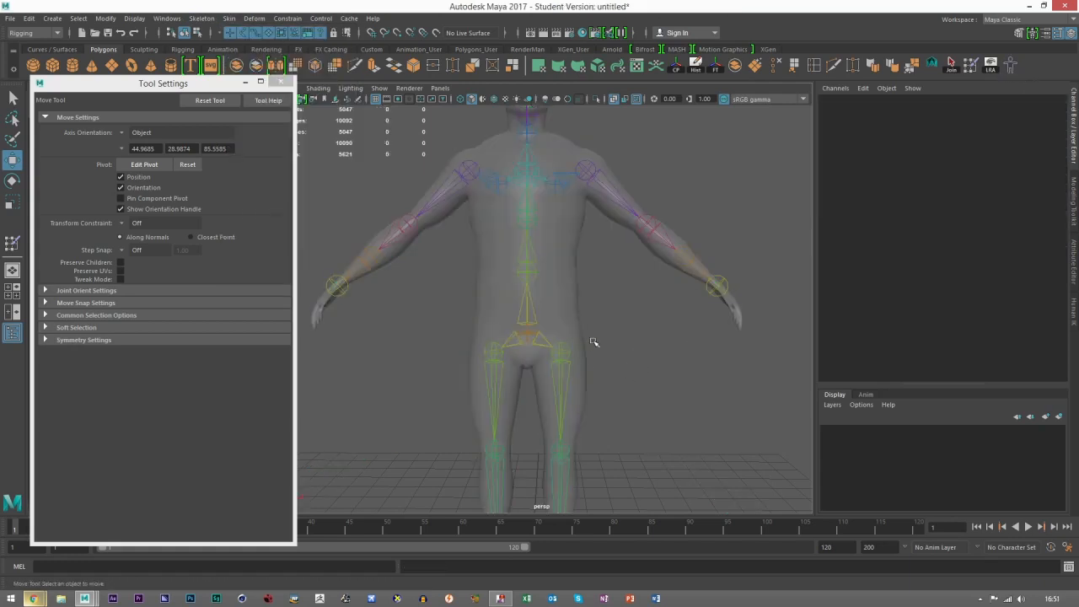
# Step: Open Paint Skin Weights on the character mesh and set up the Hips_Sway influence for painting in Add mode with value 0.4660
pyautogui.scroll(-1, 586, 341)
pyautogui.keyDown('alt'); pyautogui.moveTo(586, 340); pyautogui.dragTo(566, 385, button='middle'); pyautogui.keyUp('alt')
pyautogui.scroll(4, 582, 343)
pyautogui.keyDown('alt'); pyautogui.moveTo(593, 287); pyautogui.dragTo(573, 349, button='middle'); pyautogui.keyUp('alt')
pyautogui.scroll(1, 574, 348)
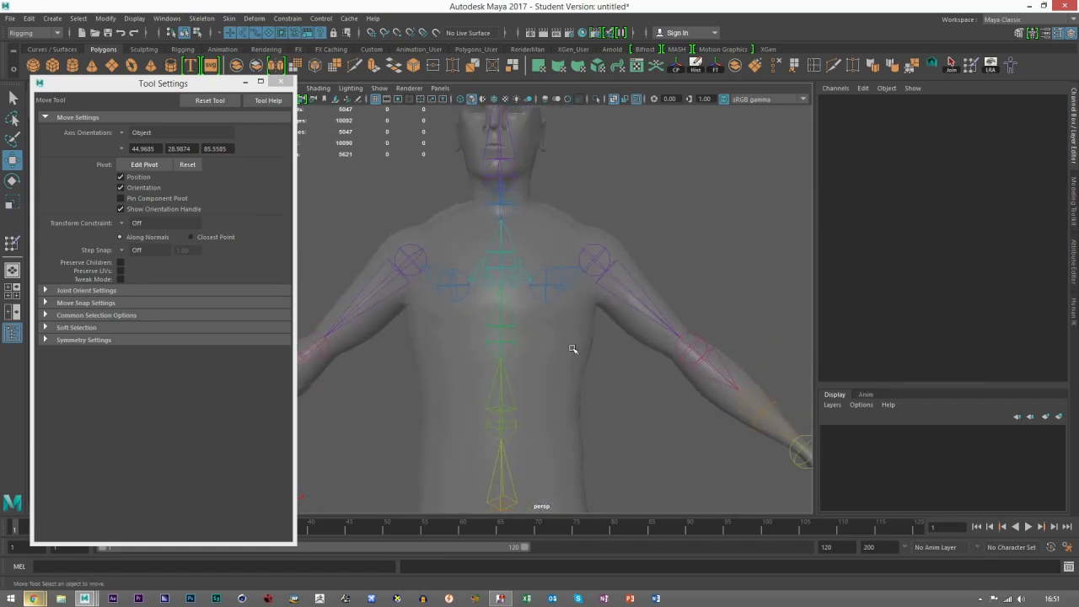
pyautogui.keyDown('alt'); pyautogui.moveTo(533, 351); pyautogui.dragTo(345, 221); pyautogui.keyUp('alt')
pyautogui.click(345, 221)
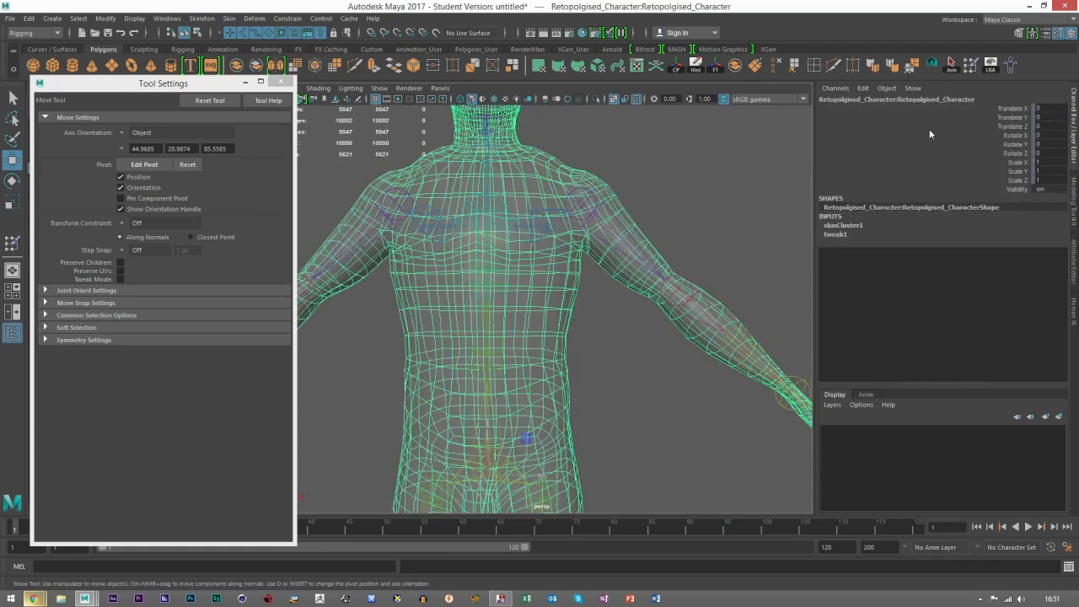
pyautogui.click(971, 65)
pyautogui.click(101, 199)
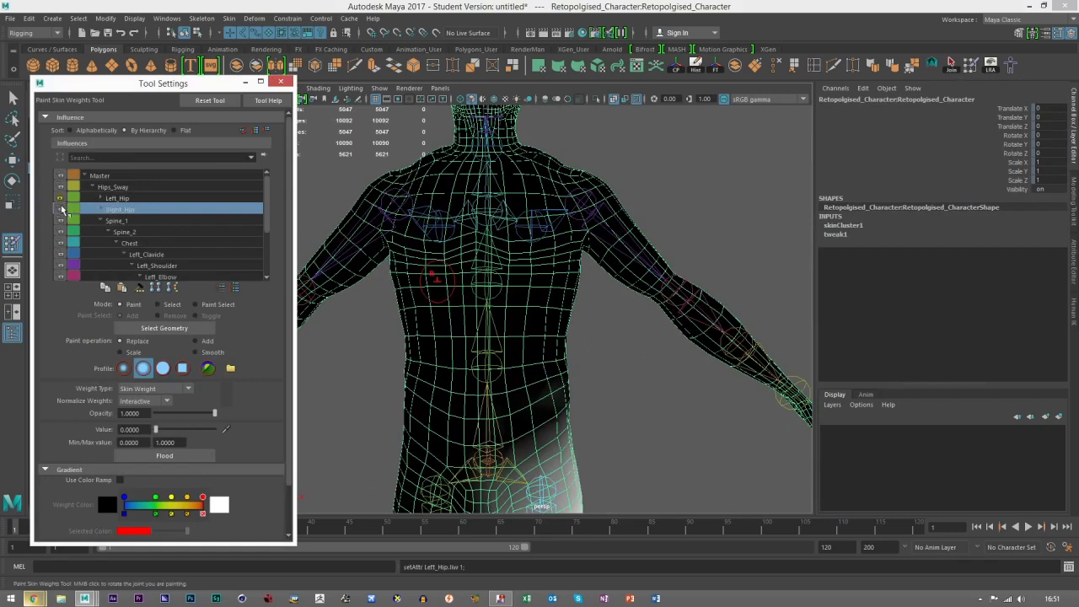
pyautogui.click(119, 188)
pyautogui.keyDown('alt'); pyautogui.moveTo(534, 358); pyautogui.dragTo(552, 233, button='middle'); pyautogui.keyUp('alt')
pyautogui.keyDown('alt'); pyautogui.moveTo(552, 234); pyautogui.dragTo(516, 334); pyautogui.keyUp('alt')
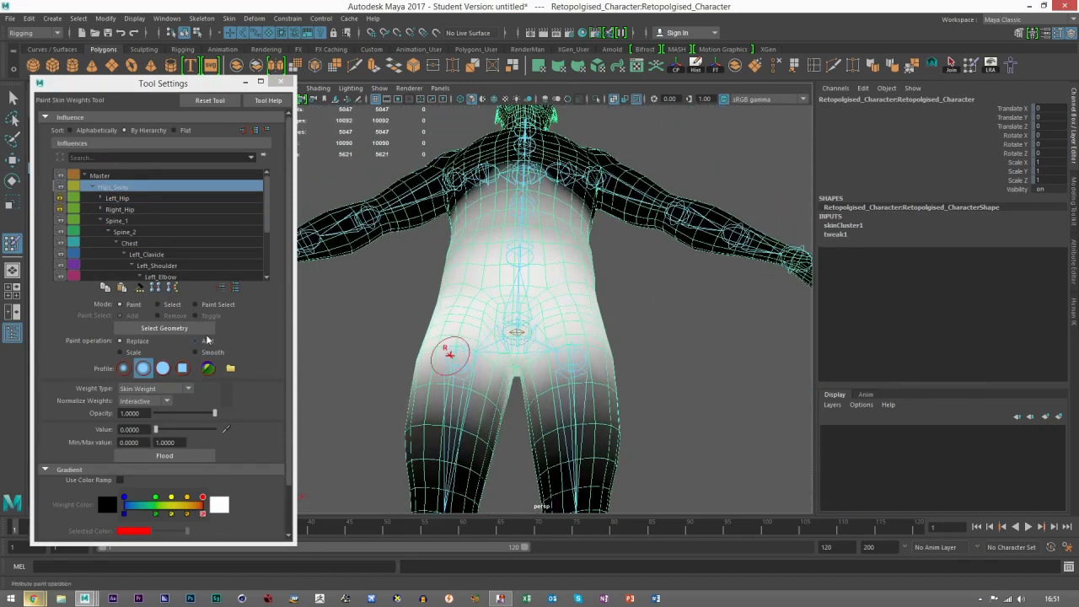
pyautogui.click(205, 342)
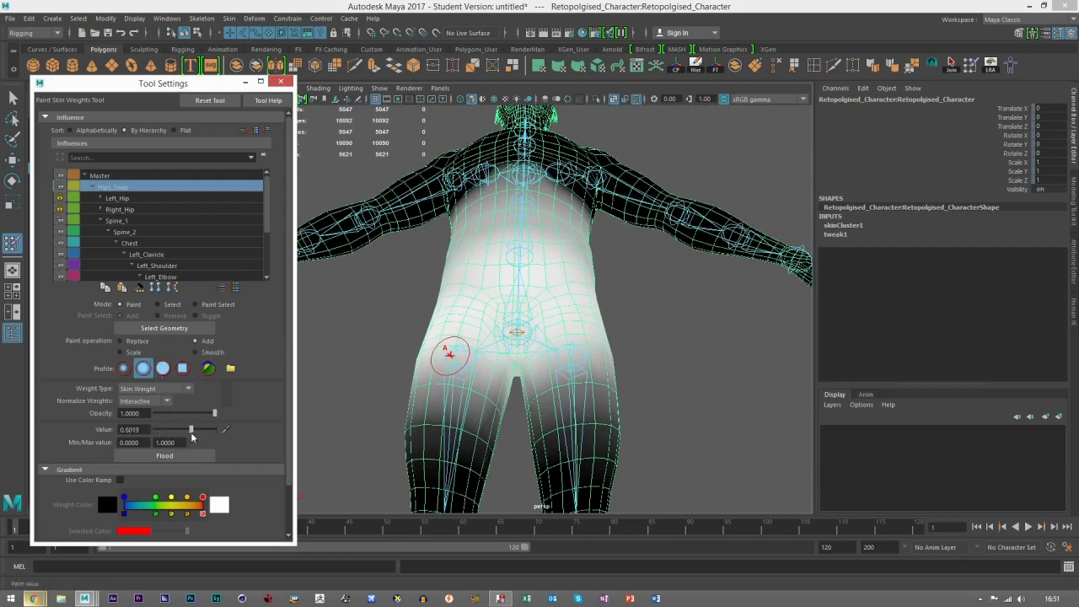
# Step: Add Hips_Sway influence around the pelvis, covering the hips and groin on the front and back
pyautogui.scroll(5, 498, 380)
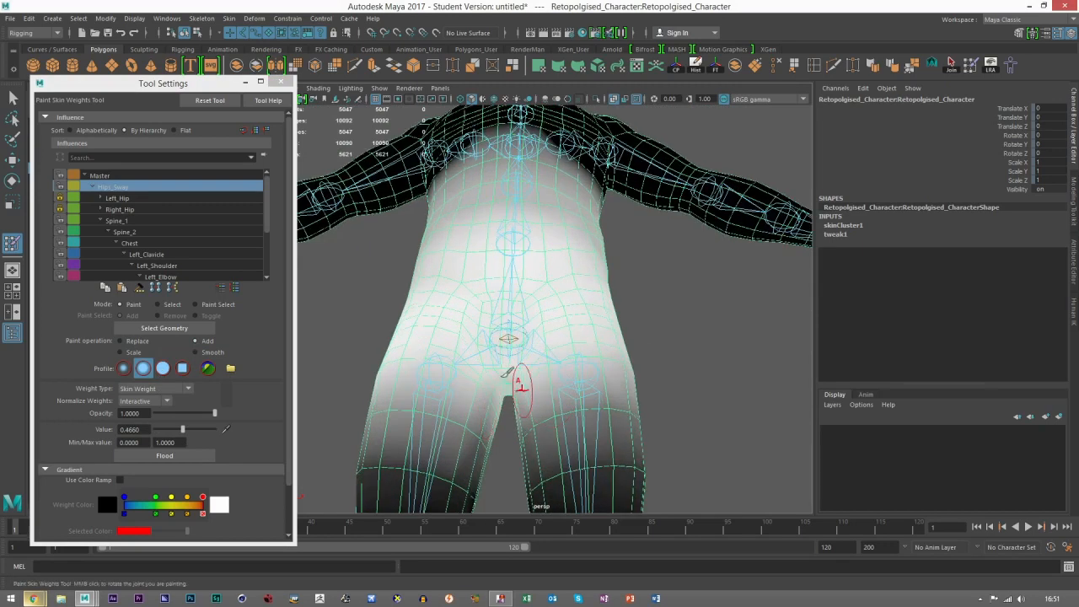
pyautogui.moveTo(472, 332)
pyautogui.mouseDown()
pyautogui.moveTo(442, 315)
pyautogui.moveTo(522, 323)
pyautogui.mouseUp()
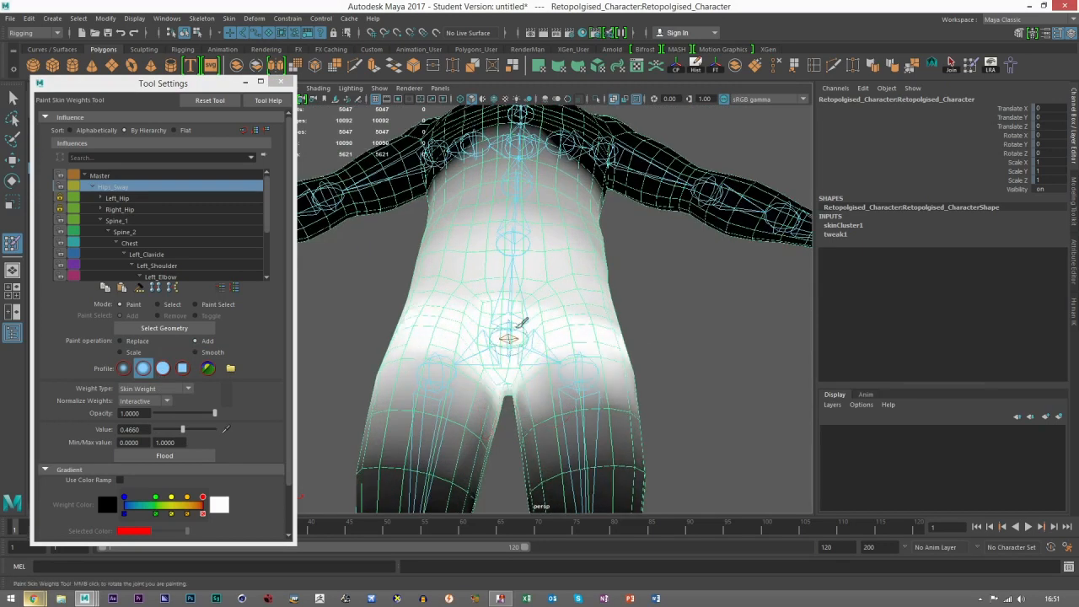
pyautogui.scroll(3, 474, 318)
pyautogui.scroll(3, 632, 296)
pyautogui.moveTo(624, 295)
pyautogui.mouseDown()
pyautogui.moveTo(565, 321)
pyautogui.moveTo(622, 342)
pyautogui.moveTo(562, 349)
pyautogui.mouseUp()
pyautogui.scroll(-3, 556, 354)
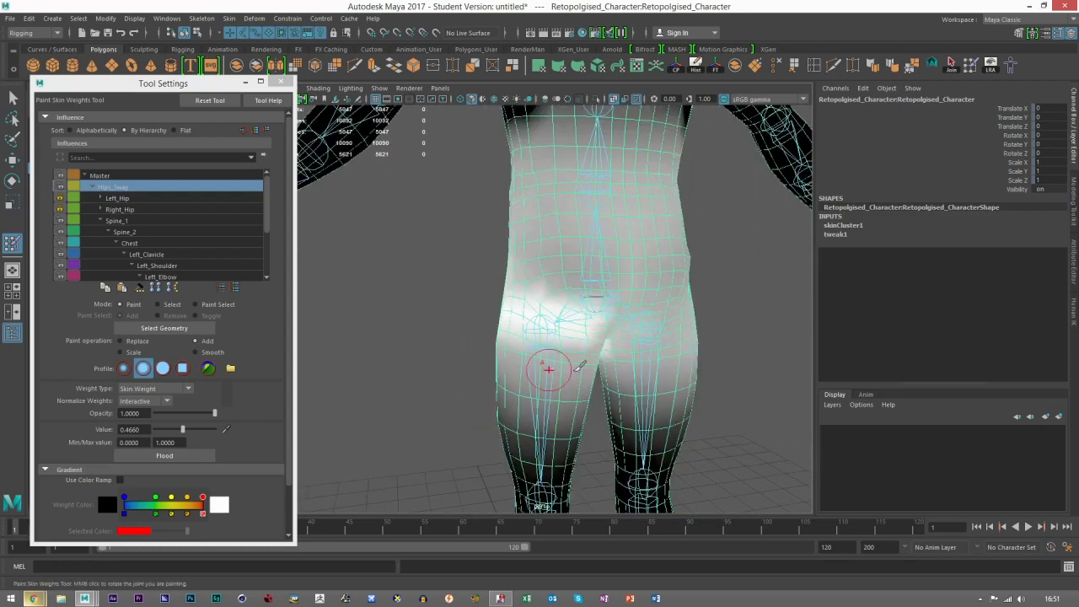
pyautogui.scroll(3, 641, 333)
pyautogui.moveTo(621, 312)
pyautogui.mouseDown()
pyautogui.moveTo(571, 308)
pyautogui.moveTo(525, 284)
pyautogui.moveTo(638, 264)
pyautogui.moveTo(622, 243)
pyautogui.moveTo(661, 243)
pyautogui.mouseUp()
pyautogui.moveTo(639, 285)
pyautogui.keyDown('alt'); pyautogui.mouseDown()
pyautogui.moveTo(548, 289)
pyautogui.moveTo(432, 256)
pyautogui.mouseUp(); pyautogui.keyUp('alt')
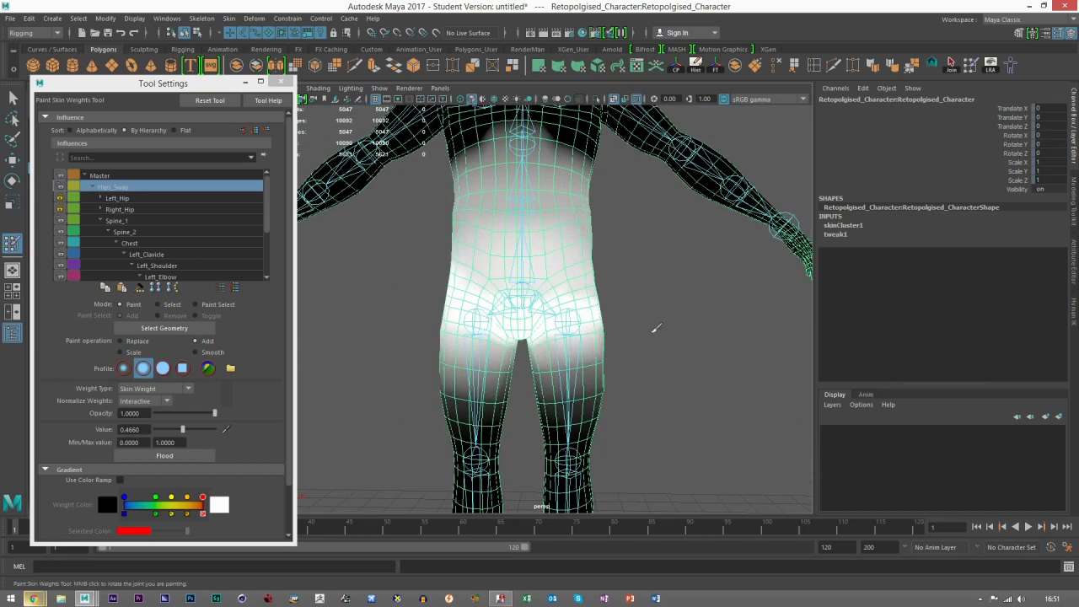
# Step: Add Spine_1 influence in a band around the waist and lower abdomen
pyautogui.click(116, 220)
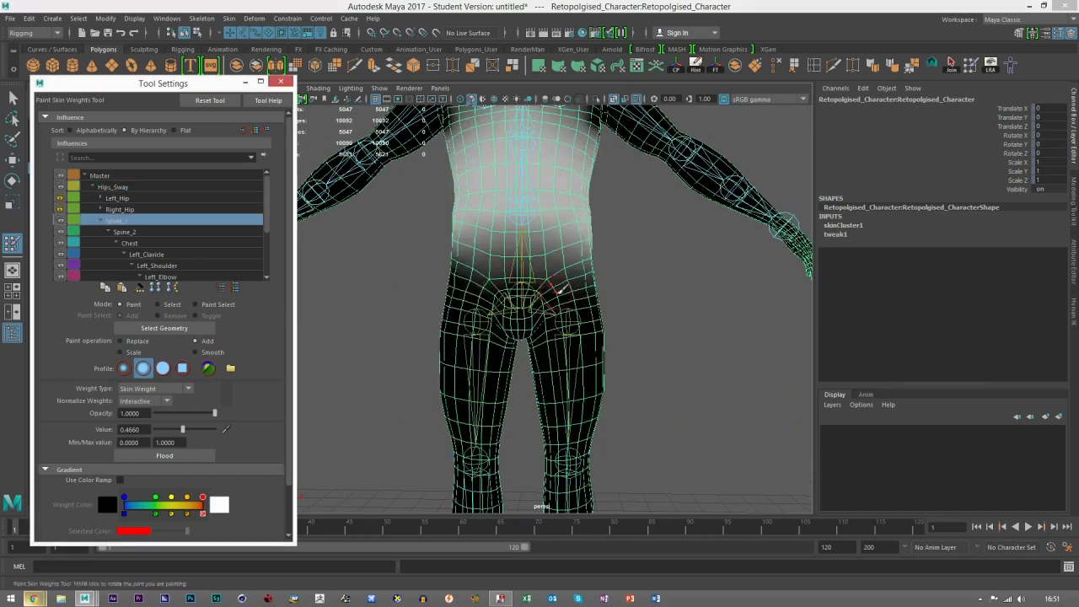
pyautogui.scroll(-3, 572, 380)
pyautogui.keyDown('alt'); pyautogui.moveTo(573, 380); pyautogui.dragTo(574, 376, button='middle'); pyautogui.keyUp('alt')
pyautogui.keyDown('alt'); pyautogui.moveTo(574, 376); pyautogui.dragTo(541, 305); pyautogui.keyUp('alt')
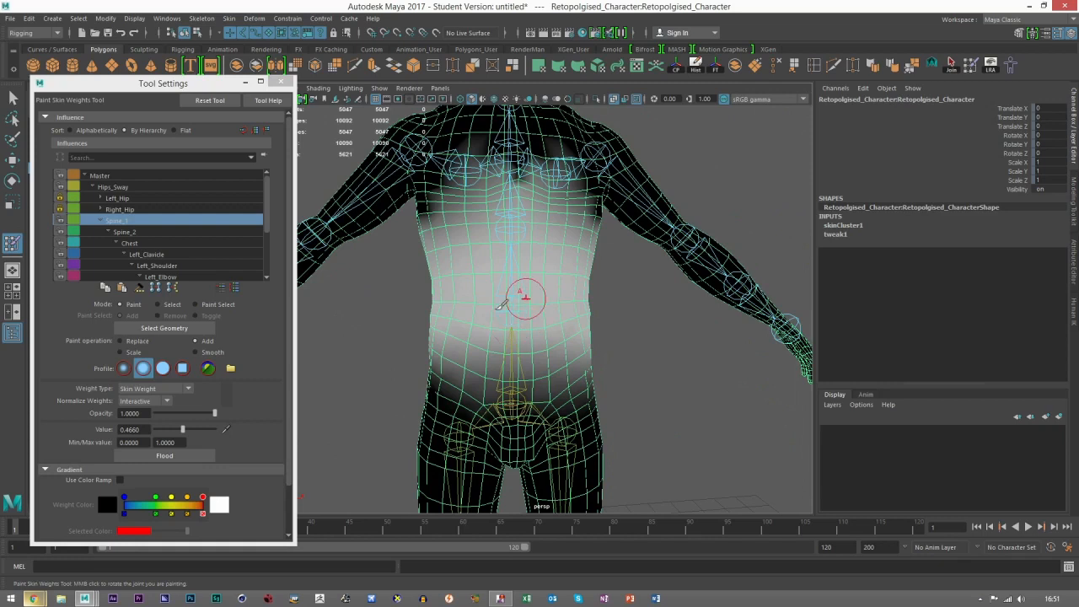
pyautogui.moveTo(420, 305)
pyautogui.mouseDown()
pyautogui.moveTo(482, 306)
pyautogui.moveTo(548, 329)
pyautogui.moveTo(362, 273)
pyautogui.moveTo(492, 311)
pyautogui.moveTo(458, 321)
pyautogui.moveTo(592, 324)
pyautogui.mouseUp()
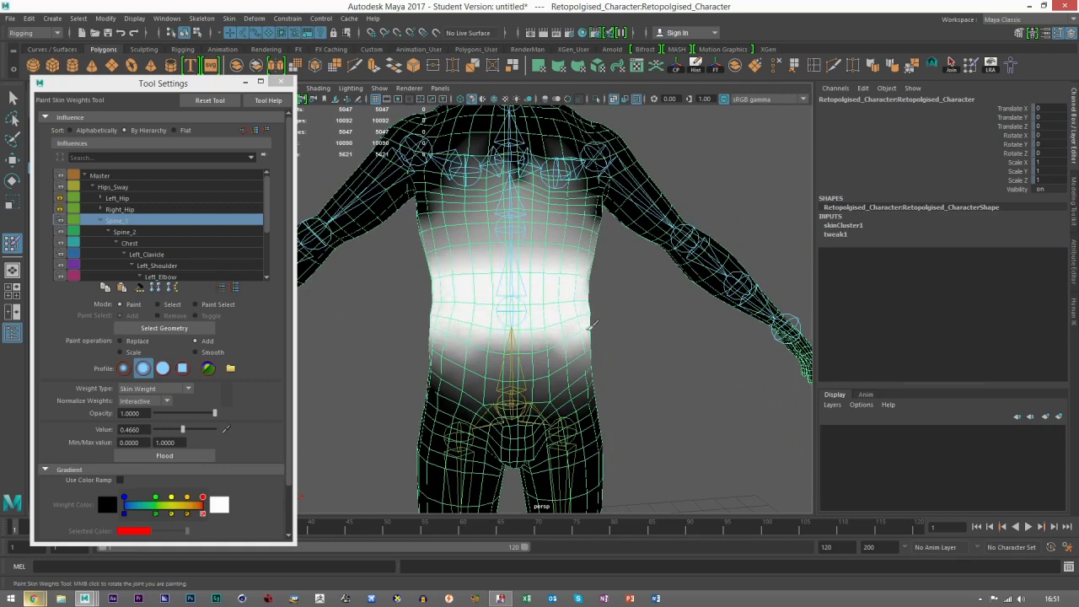
pyautogui.moveTo(454, 342); pyautogui.dragTo(406, 346)
pyautogui.moveTo(492, 275); pyautogui.dragTo(481, 250)
pyautogui.keyDown('alt'); pyautogui.moveTo(638, 314); pyautogui.dragTo(638, 342, button='middle'); pyautogui.keyUp('alt')
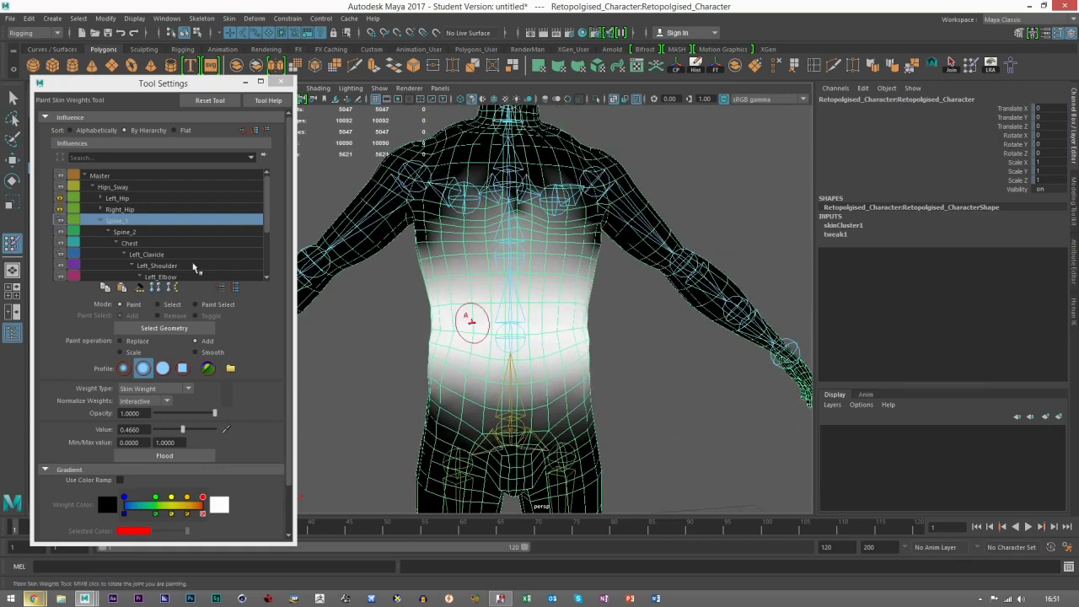
# Step: Add Spine_2 influence in a band around the rib cage below the chest
pyautogui.click(123, 232)
pyautogui.keyDown('alt'); pyautogui.moveTo(503, 274); pyautogui.dragTo(504, 337, button='middle'); pyautogui.keyUp('alt')
pyautogui.moveTo(431, 332); pyautogui.dragTo(492, 354)
pyautogui.keyDown('alt'); pyautogui.moveTo(609, 369); pyautogui.dragTo(546, 373); pyautogui.keyUp('alt')
pyautogui.moveTo(683, 347)
pyautogui.keyDown('alt'); pyautogui.mouseDown()
pyautogui.moveTo(638, 356)
pyautogui.moveTo(670, 379)
pyautogui.mouseUp(); pyautogui.keyUp('alt')
pyautogui.moveTo(501, 354)
pyautogui.mouseDown()
pyautogui.moveTo(635, 336)
pyautogui.moveTo(642, 369)
pyautogui.mouseUp()
pyautogui.moveTo(548, 321)
pyautogui.mouseDown()
pyautogui.moveTo(449, 319)
pyautogui.moveTo(616, 326)
pyautogui.mouseUp()
pyautogui.moveTo(566, 357)
pyautogui.mouseDown()
pyautogui.moveTo(606, 359)
pyautogui.moveTo(465, 363)
pyautogui.moveTo(583, 361)
pyautogui.moveTo(538, 379)
pyautogui.moveTo(518, 345)
pyautogui.moveTo(527, 325)
pyautogui.moveTo(607, 337)
pyautogui.moveTo(566, 362)
pyautogui.moveTo(624, 364)
pyautogui.mouseUp()
pyautogui.moveTo(538, 352)
pyautogui.mouseDown()
pyautogui.moveTo(559, 316)
pyautogui.moveTo(607, 320)
pyautogui.moveTo(648, 369)
pyautogui.moveTo(591, 374)
pyautogui.moveTo(481, 345)
pyautogui.moveTo(506, 357)
pyautogui.moveTo(443, 359)
pyautogui.moveTo(494, 349)
pyautogui.mouseUp()
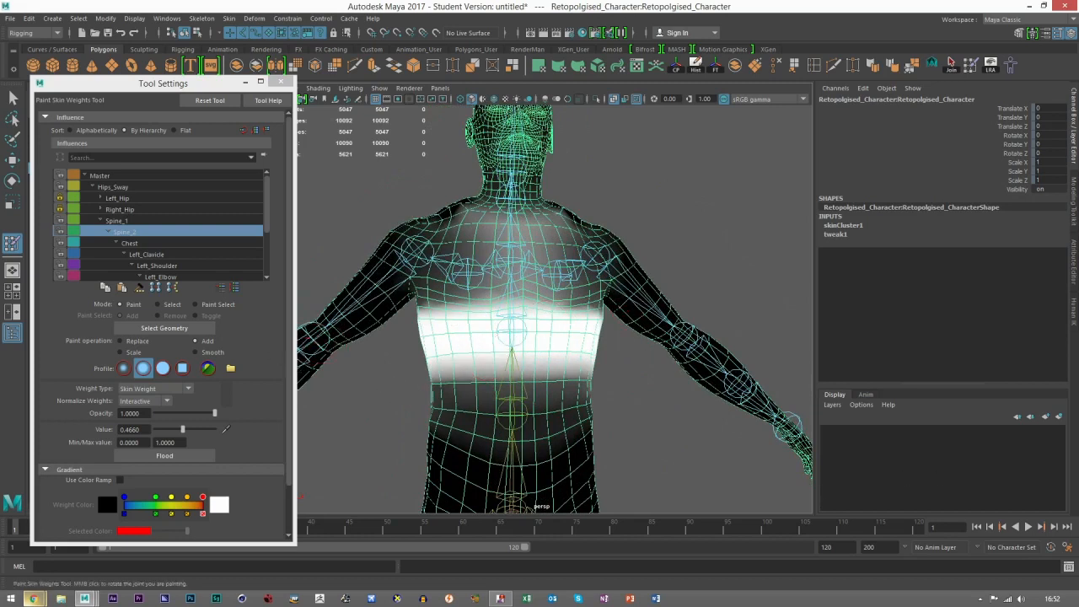
# Step: Smooth the Spine_2 weights along the lower edge of the rib cage band, working around the body
pyautogui.moveTo(624, 419)
pyautogui.keyDown('alt'); pyautogui.mouseDown()
pyautogui.moveTo(503, 378)
pyautogui.moveTo(578, 371)
pyautogui.mouseUp(); pyautogui.keyUp('alt')
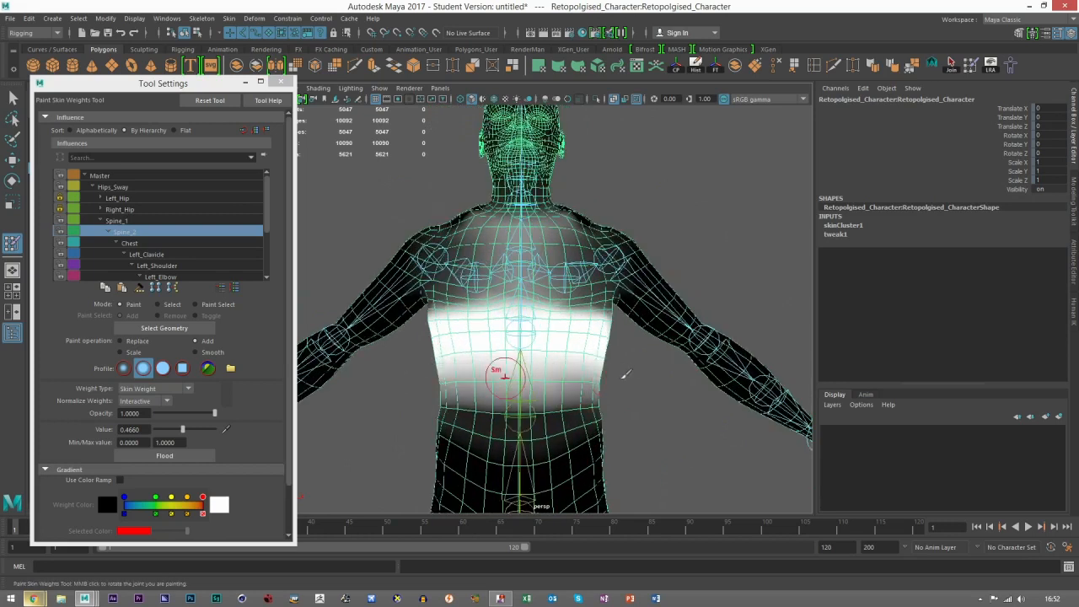
pyautogui.moveTo(543, 413)
pyautogui.keyDown('alt'); pyautogui.mouseDown()
pyautogui.moveTo(477, 416)
pyautogui.moveTo(607, 389)
pyautogui.moveTo(717, 407)
pyautogui.mouseUp(); pyautogui.keyUp('alt')
pyautogui.moveTo(512, 403)
pyautogui.mouseDown()
pyautogui.moveTo(641, 386)
pyautogui.moveTo(499, 386)
pyautogui.moveTo(518, 374)
pyautogui.moveTo(471, 383)
pyautogui.mouseUp()
pyautogui.moveTo(447, 319); pyautogui.dragTo(565, 304)
pyautogui.moveTo(599, 361)
pyautogui.keyDown('alt'); pyautogui.mouseDown()
pyautogui.moveTo(567, 321)
pyautogui.moveTo(657, 310)
pyautogui.mouseUp(); pyautogui.keyUp('alt')
pyautogui.moveTo(677, 380)
pyautogui.keyDown('alt'); pyautogui.mouseDown()
pyautogui.moveTo(529, 353)
pyautogui.moveTo(585, 308)
pyautogui.moveTo(610, 308)
pyautogui.moveTo(622, 361)
pyautogui.moveTo(588, 308)
pyautogui.moveTo(663, 328)
pyautogui.moveTo(439, 352)
pyautogui.mouseUp(); pyautogui.keyUp('alt')
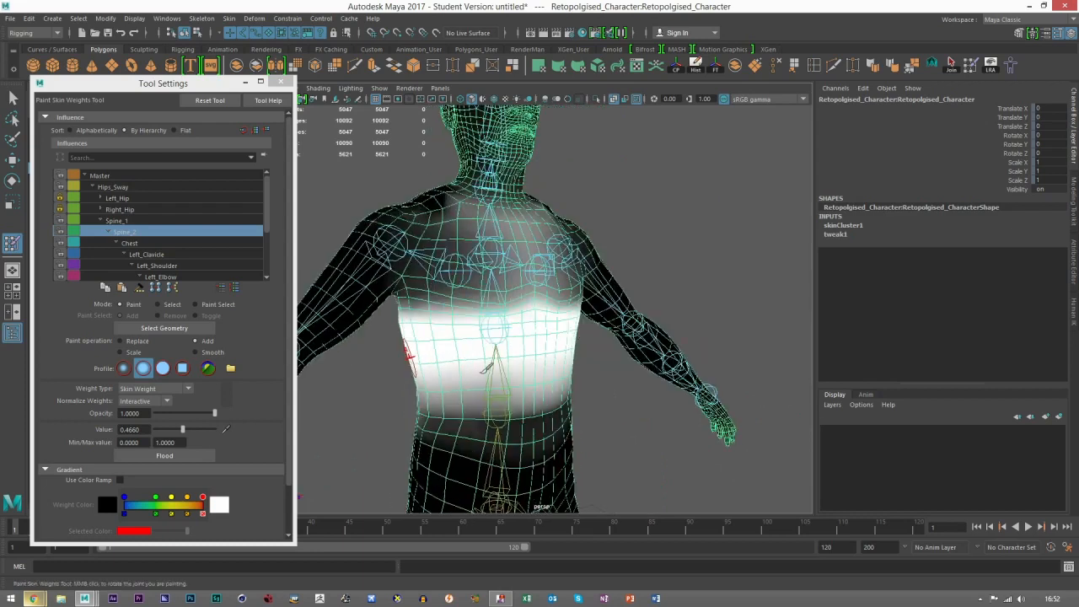
# Step: Add Chest influence across the front of the chest from the sternum to the armpits
pyautogui.click(130, 243)
pyautogui.keyDown('alt'); pyautogui.moveTo(642, 366); pyautogui.dragTo(495, 341); pyautogui.keyUp('alt')
pyautogui.moveTo(533, 300)
pyautogui.mouseDown()
pyautogui.moveTo(485, 337)
pyautogui.moveTo(519, 346)
pyautogui.moveTo(557, 324)
pyautogui.moveTo(568, 356)
pyautogui.moveTo(566, 344)
pyautogui.moveTo(577, 354)
pyautogui.moveTo(584, 341)
pyautogui.mouseUp()
pyautogui.moveTo(510, 314)
pyautogui.mouseDown()
pyautogui.moveTo(490, 312)
pyautogui.moveTo(460, 362)
pyautogui.moveTo(514, 359)
pyautogui.mouseUp()
pyautogui.moveTo(608, 346)
pyautogui.mouseDown()
pyautogui.moveTo(592, 347)
pyautogui.moveTo(612, 363)
pyautogui.mouseUp()
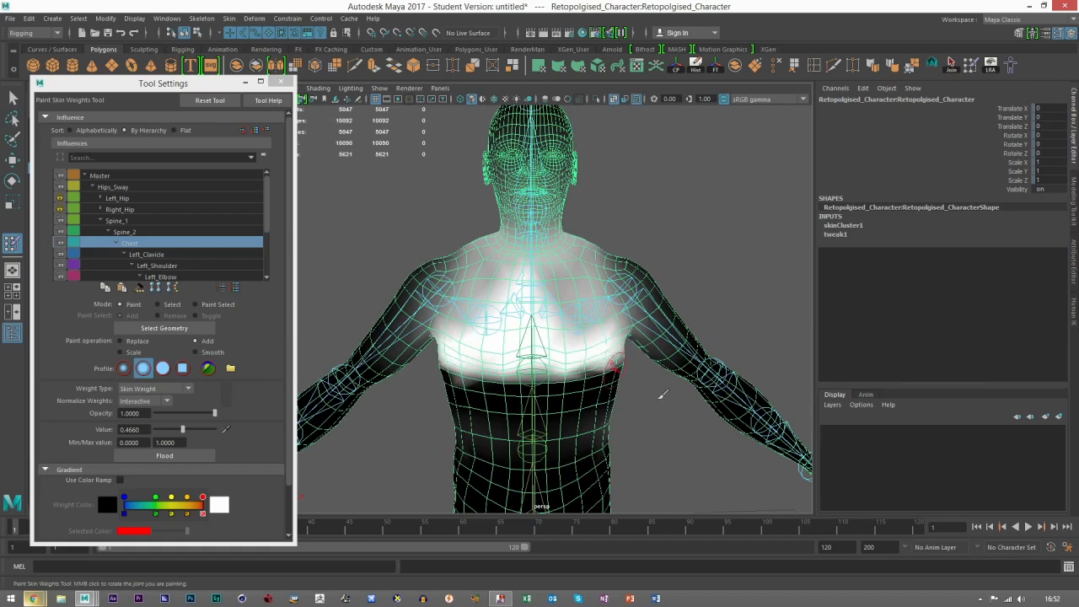
pyautogui.keyDown('alt'); pyautogui.moveTo(658, 398); pyautogui.dragTo(653, 371); pyautogui.keyUp('alt')
pyautogui.moveTo(515, 372)
pyautogui.mouseDown()
pyautogui.moveTo(487, 374)
pyautogui.moveTo(605, 375)
pyautogui.mouseUp()
pyautogui.keyDown('alt'); pyautogui.moveTo(659, 399); pyautogui.dragTo(661, 442); pyautogui.keyUp('alt')
pyautogui.moveTo(536, 309); pyautogui.dragTo(579, 336)
# Step: Extend the added Chest influence around the side of the torso and across the upper back
pyautogui.keyDown('alt'); pyautogui.moveTo(656, 411); pyautogui.dragTo(555, 370); pyautogui.keyUp('alt')
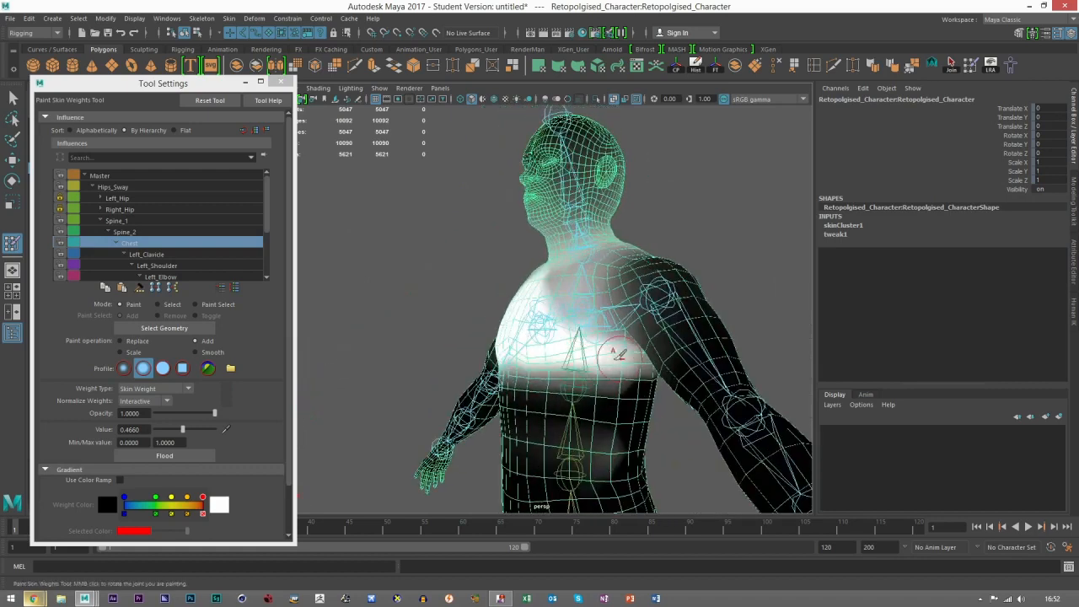
pyautogui.moveTo(582, 359)
pyautogui.keyDown('alt'); pyautogui.mouseDown()
pyautogui.moveTo(516, 321)
pyautogui.moveTo(553, 316)
pyautogui.moveTo(624, 337)
pyautogui.moveTo(550, 346)
pyautogui.moveTo(513, 313)
pyautogui.moveTo(513, 291)
pyautogui.moveTo(562, 272)
pyautogui.moveTo(609, 348)
pyautogui.moveTo(632, 346)
pyautogui.moveTo(607, 294)
pyautogui.moveTo(544, 282)
pyautogui.moveTo(576, 267)
pyautogui.moveTo(476, 314)
pyautogui.moveTo(610, 254)
pyautogui.moveTo(652, 352)
pyautogui.mouseUp(); pyautogui.keyUp('alt')
pyautogui.moveTo(571, 431)
pyautogui.keyDown('alt'); pyautogui.mouseDown()
pyautogui.moveTo(560, 358)
pyautogui.moveTo(490, 328)
pyautogui.moveTo(561, 316)
pyautogui.mouseUp(); pyautogui.keyUp('alt')
pyautogui.keyDown('alt'); pyautogui.moveTo(587, 388); pyautogui.dragTo(531, 371); pyautogui.keyUp('alt')
# Step: Set the brush to Replace with value 0, paint Chest influence off around the shoulder, and switch back to Add mode
pyautogui.click(133, 342)
pyautogui.moveTo(183, 430); pyautogui.dragTo(149, 431)
pyautogui.moveTo(499, 436)
pyautogui.mouseDown()
pyautogui.moveTo(582, 429)
pyautogui.moveTo(461, 373)
pyautogui.moveTo(666, 318)
pyautogui.mouseUp()
pyautogui.click(195, 340)
pyautogui.click(497, 336)
pyautogui.scroll(-5, 609, 309)
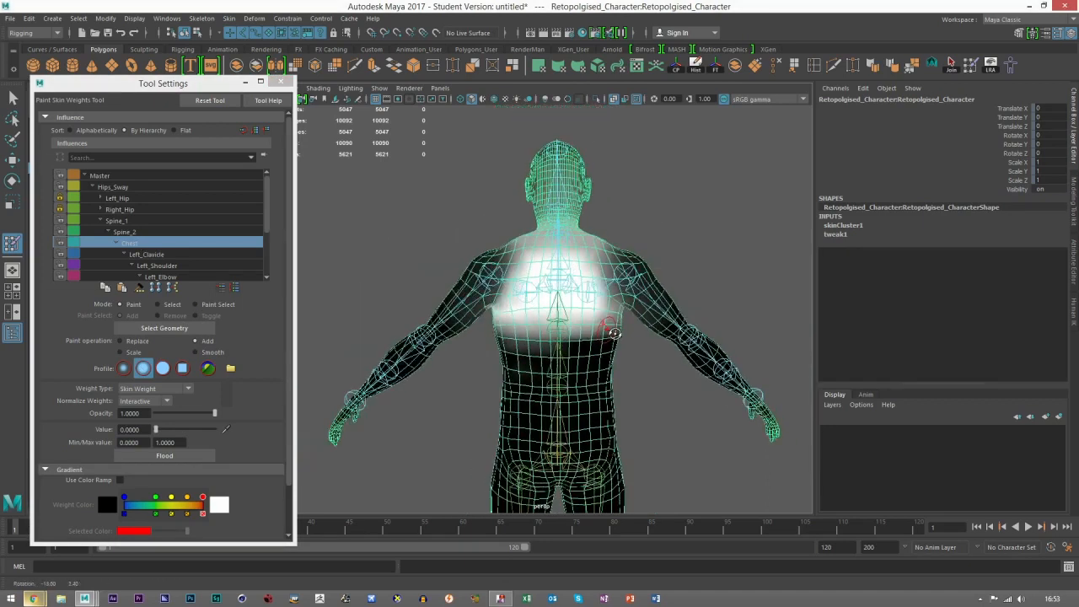
# Step: Paint the excess Chest influence off near the armpits on the back using Replace with value 0
pyautogui.scroll(5, 577, 329)
pyautogui.keyDown('alt'); pyautogui.moveTo(530, 322); pyautogui.dragTo(539, 348); pyautogui.keyUp('alt')
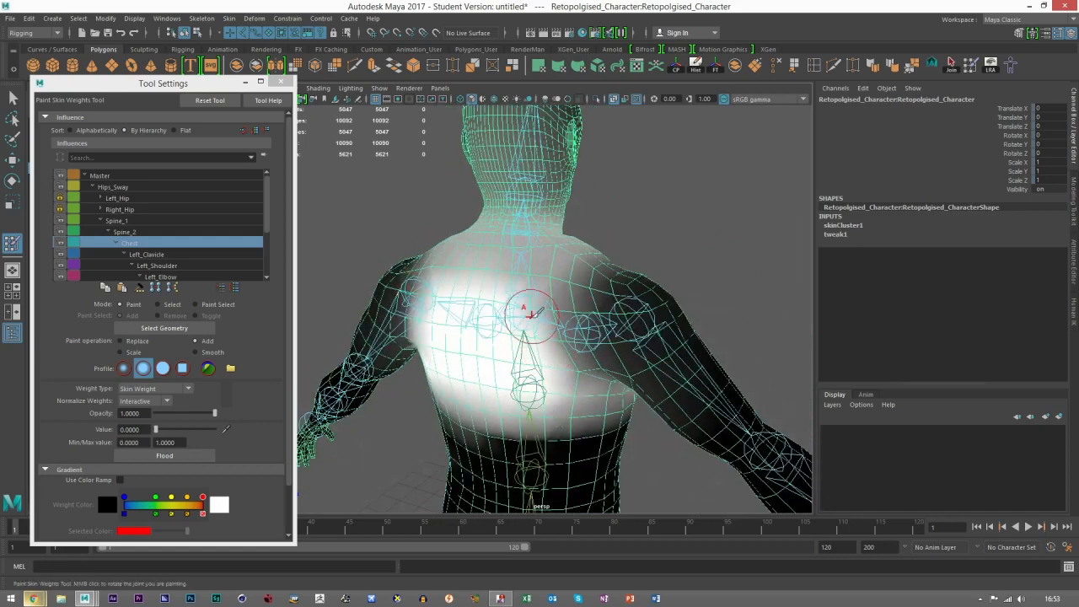
pyautogui.scroll(-3, 559, 339)
pyautogui.moveTo(596, 308)
pyautogui.keyDown('alt'); pyautogui.mouseDown()
pyautogui.moveTo(540, 304)
pyautogui.moveTo(582, 333)
pyautogui.moveTo(548, 354)
pyautogui.moveTo(502, 360)
pyautogui.moveTo(624, 356)
pyautogui.moveTo(474, 348)
pyautogui.mouseUp(); pyautogui.keyUp('alt')
pyautogui.click(120, 341)
pyautogui.moveTo(548, 345); pyautogui.dragTo(602, 342)
pyautogui.moveTo(483, 343)
pyautogui.mouseDown()
pyautogui.moveTo(581, 320)
pyautogui.moveTo(604, 329)
pyautogui.mouseUp()
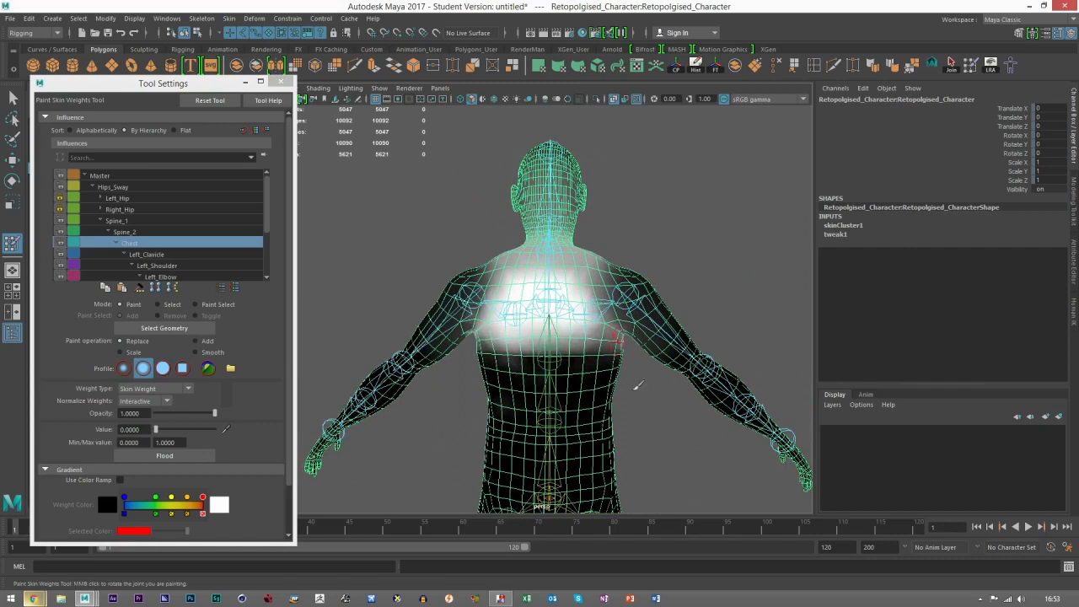
pyautogui.keyDown('alt'); pyautogui.moveTo(629, 374); pyautogui.dragTo(466, 355); pyautogui.keyUp('alt')
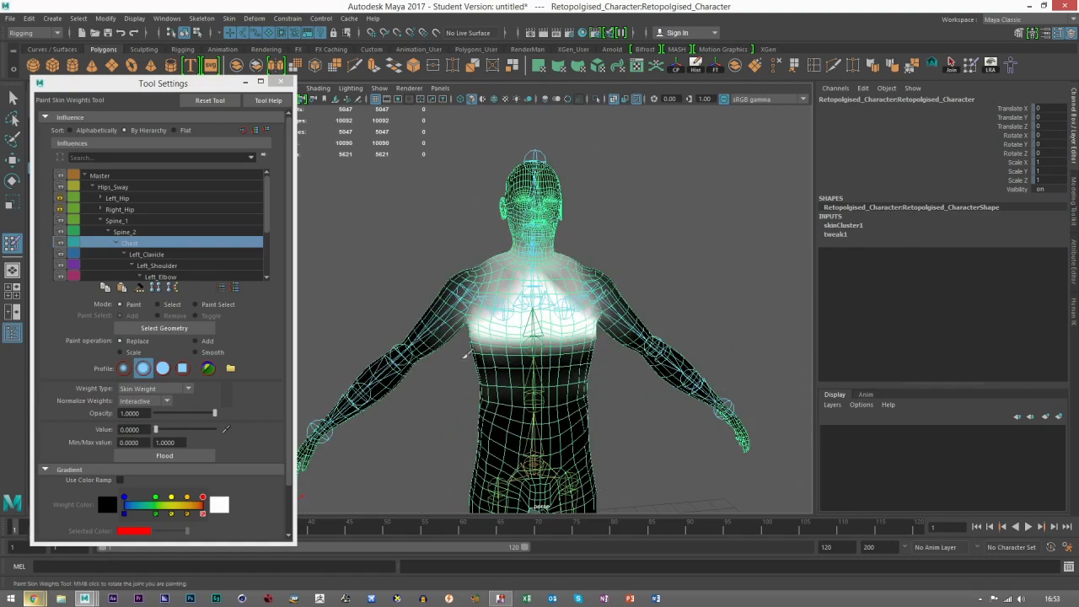
# Step: Mirror the mesh's skin weights across YZ from positive to negative, with both influence associations set to One to one
pyautogui.click(12, 160)
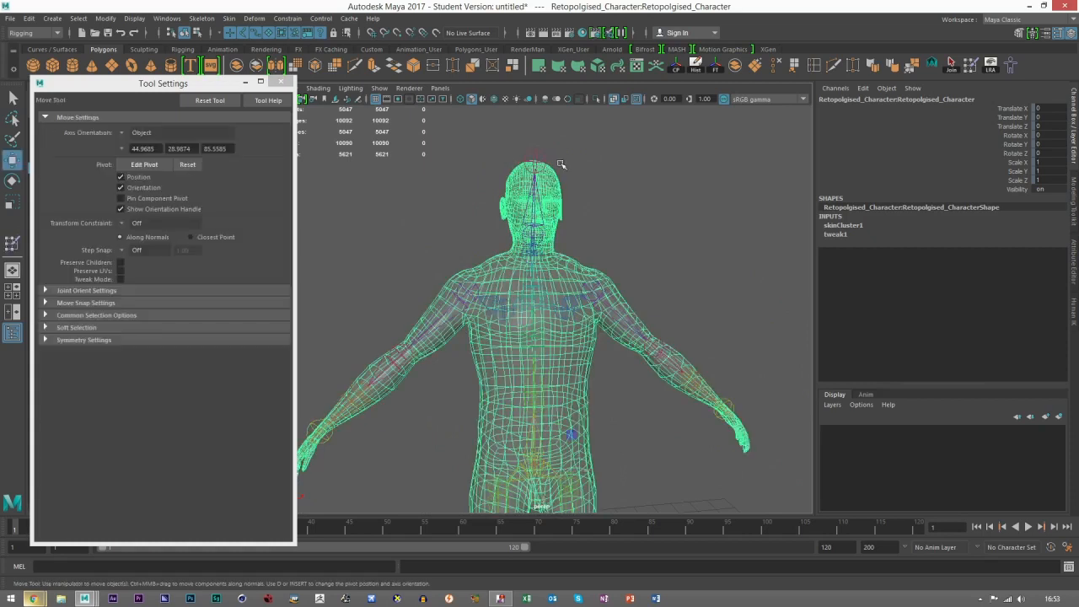
pyautogui.click(561, 239)
pyautogui.click(560, 274)
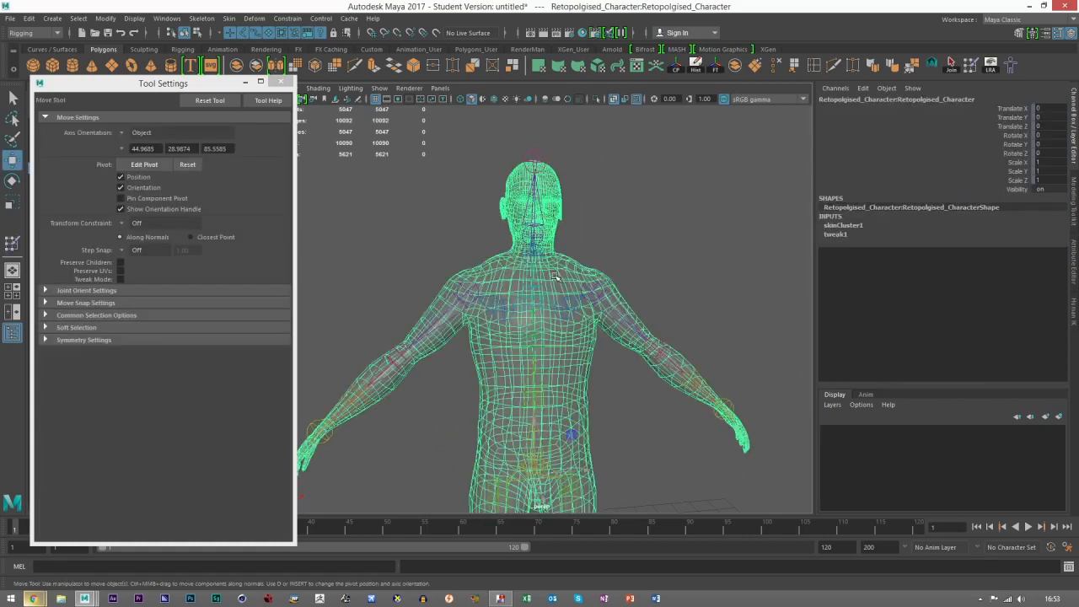
pyautogui.click(232, 19)
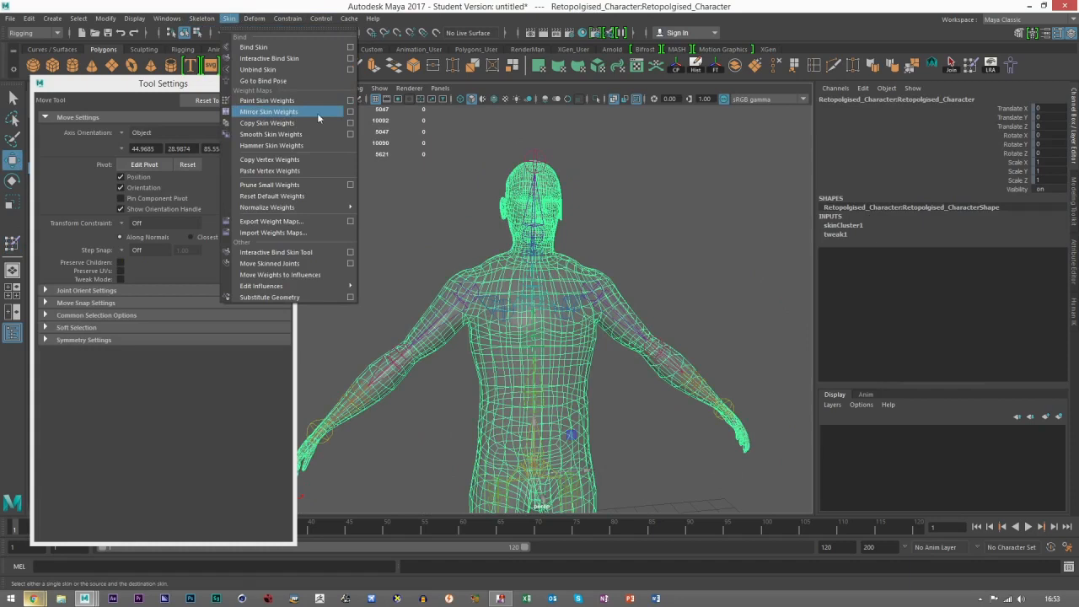
pyautogui.click(351, 111)
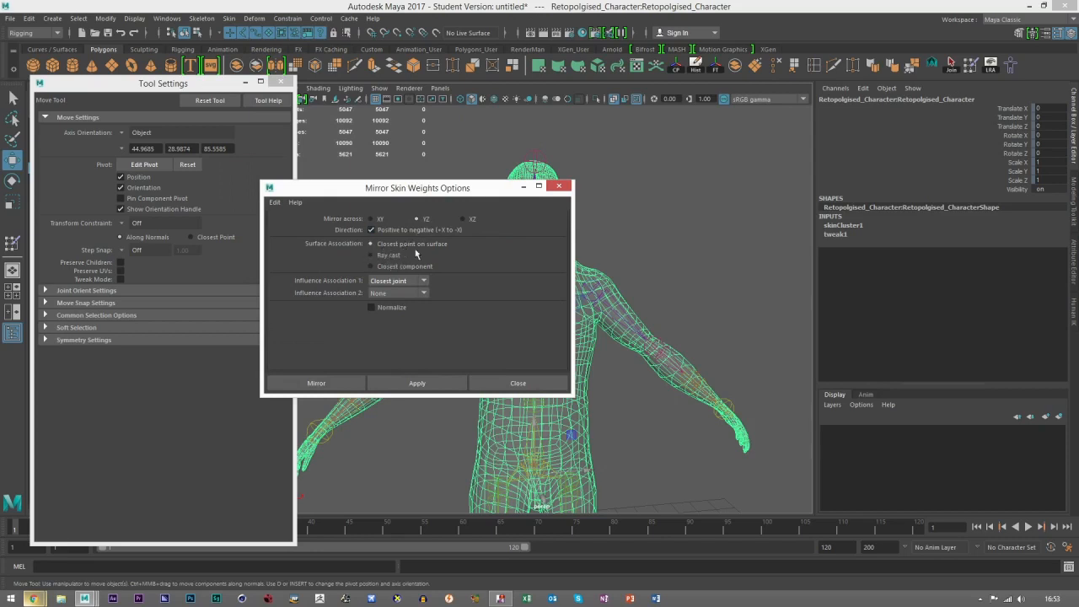
pyautogui.click(387, 293)
pyautogui.click(405, 301)
pyautogui.click(382, 284)
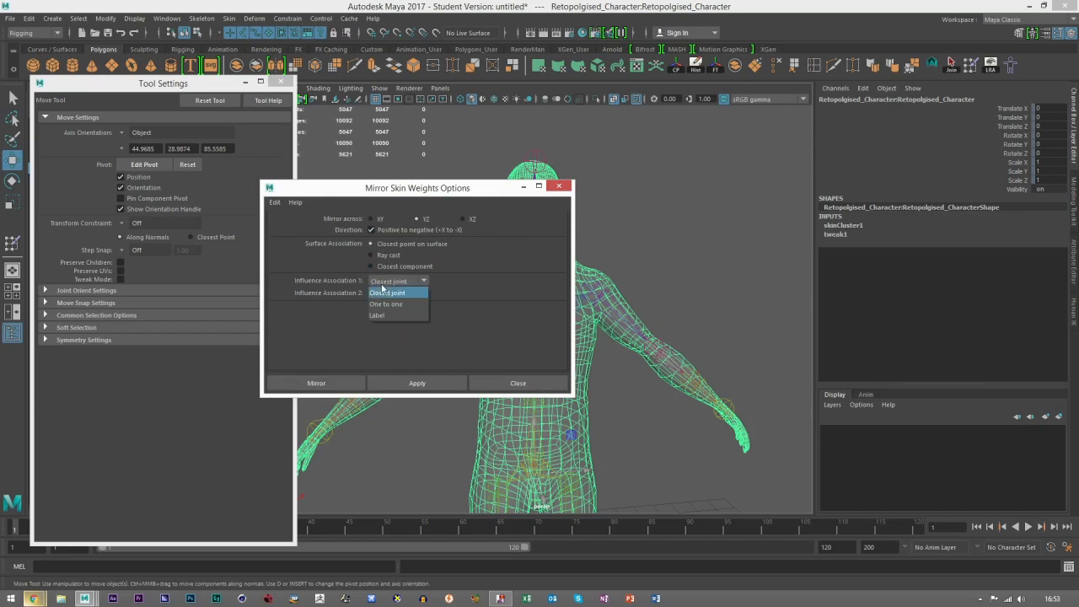
pyautogui.click(385, 303)
pyautogui.click(394, 293)
pyautogui.click(392, 327)
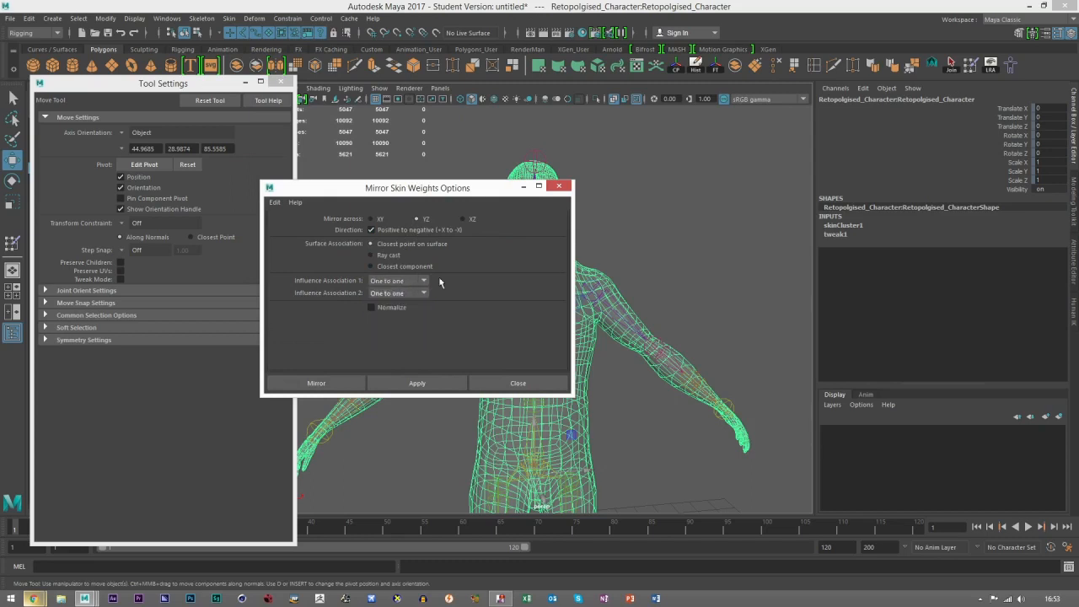
pyautogui.click(349, 381)
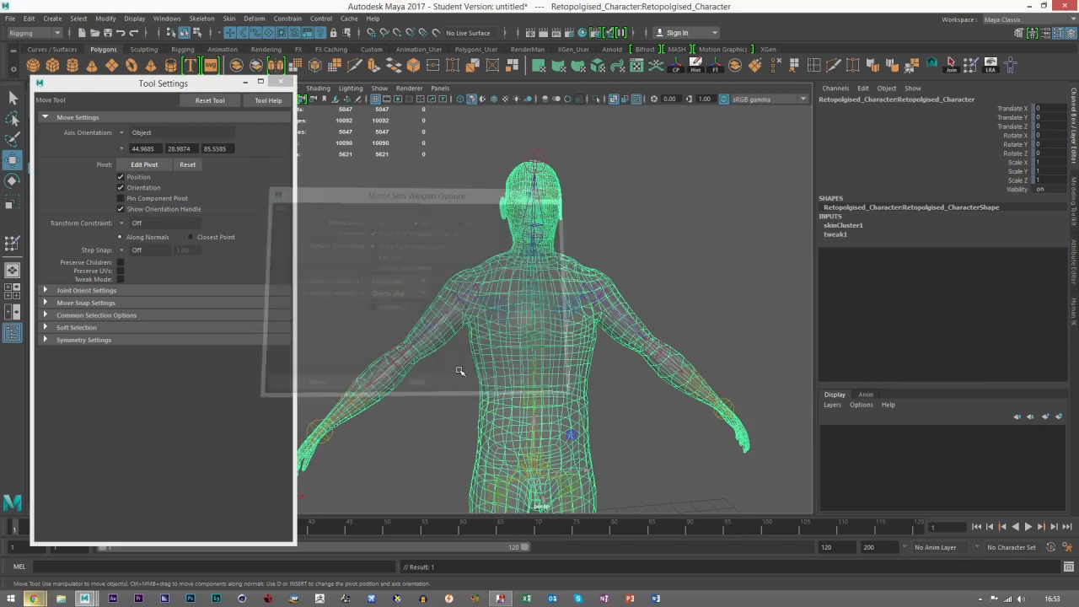
# Step: Clear the character mesh selection, pick the Right_Clavicle joint to check it, and deselect it
pyautogui.click(489, 235)
pyautogui.click(568, 313)
pyautogui.keyDown('alt'); pyautogui.moveTo(598, 366); pyautogui.dragTo(585, 388); pyautogui.keyUp('alt')
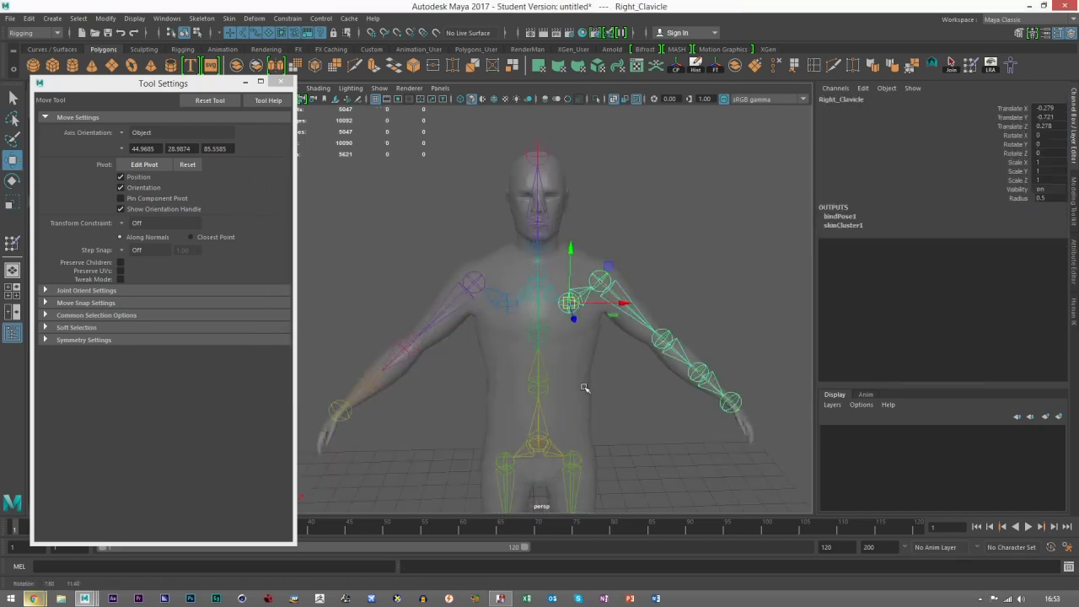
pyautogui.click(606, 388)
pyautogui.keyDown('alt'); pyautogui.moveTo(605, 388); pyautogui.dragTo(556, 398, button='right'); pyautogui.keyUp('alt')
pyautogui.keyDown('alt'); pyautogui.moveTo(555, 398); pyautogui.dragTo(557, 351, button='middle'); pyautogui.keyUp('alt')
pyautogui.scroll(3, 542, 340)
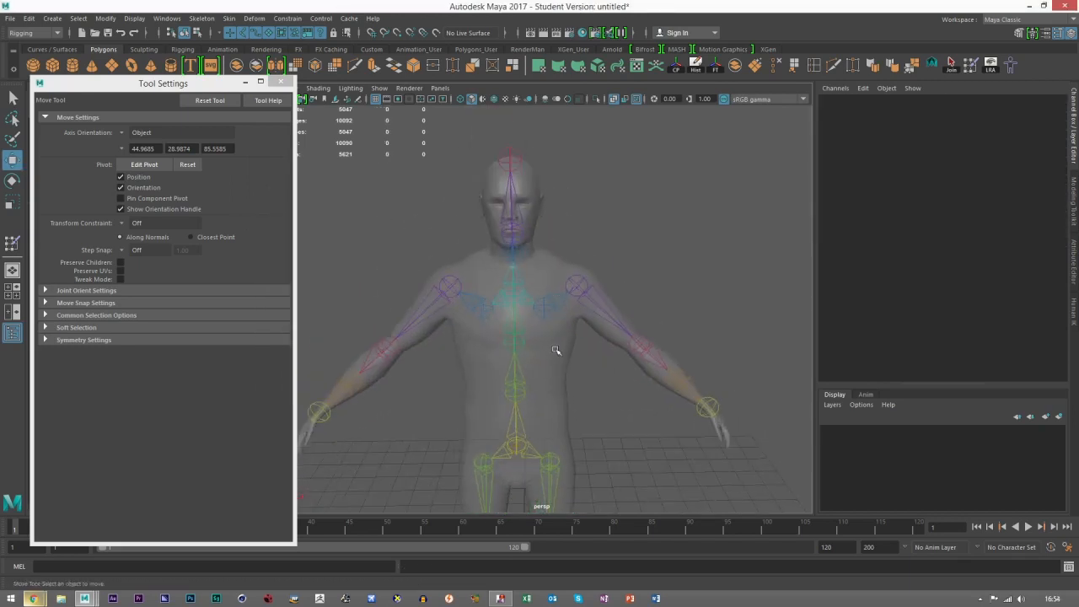
# Step: Rotate the Right_Shoulder joint to about 42.8 in Z so the right arm is raised roughly horizontal
pyautogui.scroll(3, 552, 289)
pyautogui.click(587, 278)
pyautogui.press('e')
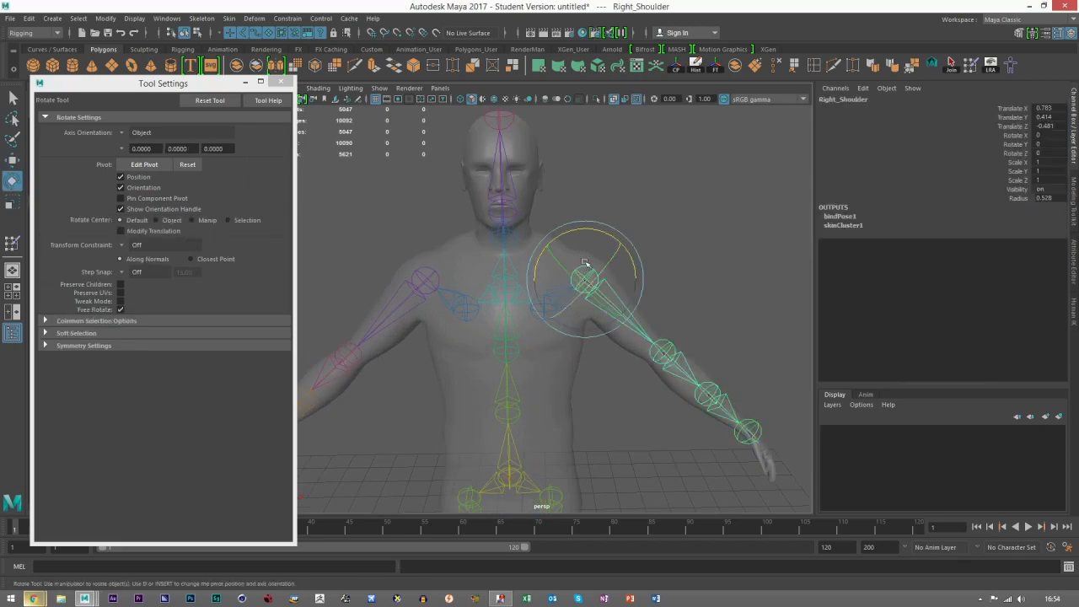
pyautogui.moveTo(592, 240); pyautogui.dragTo(634, 250)
pyautogui.hotkey('ctrl', 'z')
pyautogui.keyDown('alt'); pyautogui.moveTo(555, 275); pyautogui.dragTo(525, 300); pyautogui.keyUp('alt')
pyautogui.scroll(4, 517, 293)
pyautogui.scroll(-4, 594, 340)
pyautogui.keyDown('alt'); pyautogui.moveTo(593, 340); pyautogui.dragTo(549, 293, button='middle'); pyautogui.keyUp('alt')
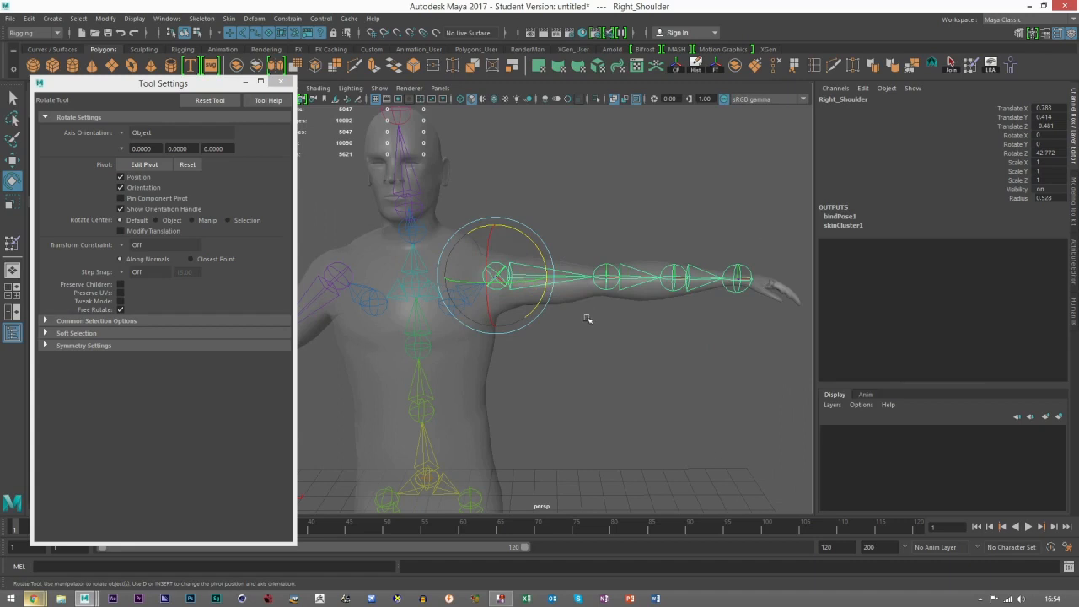
# Step: Try raising the arm further by rotating Right_Shoulder to about 71.1 in Z, and undo that rotation
pyautogui.moveTo(447, 257); pyautogui.dragTo(496, 274)
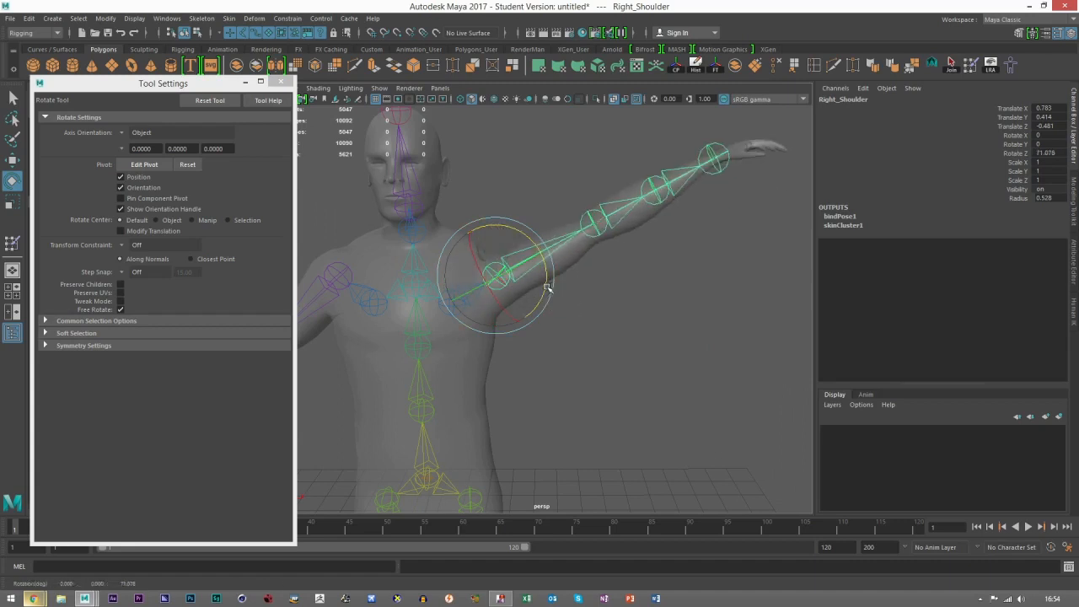
pyautogui.hotkey('ctrl', 'z')
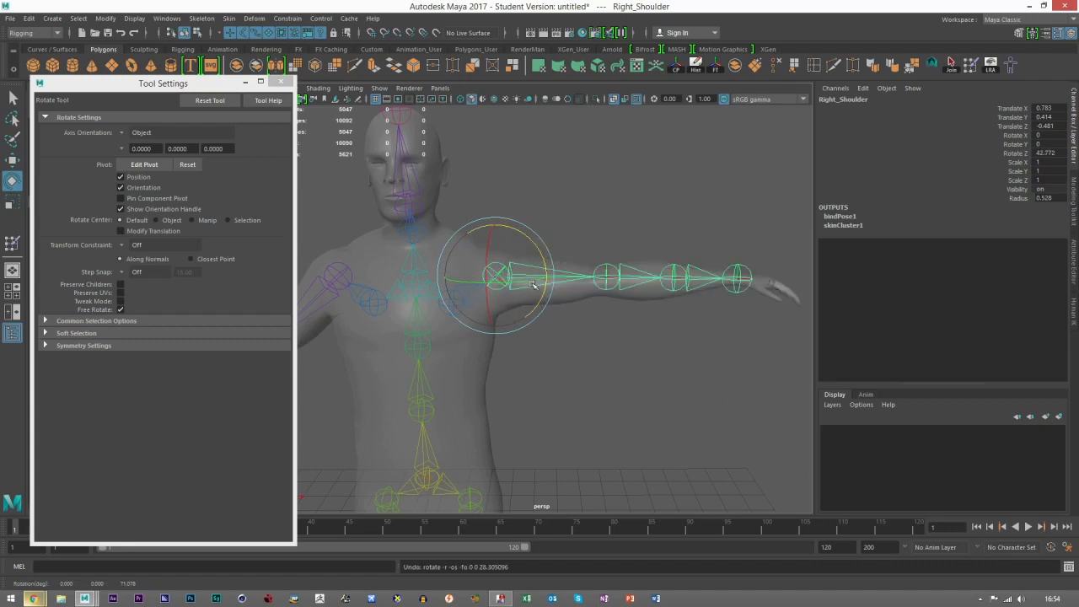
pyautogui.keyDown('alt'); pyautogui.moveTo(533, 269); pyautogui.dragTo(541, 268, button='middle'); pyautogui.keyUp('alt')
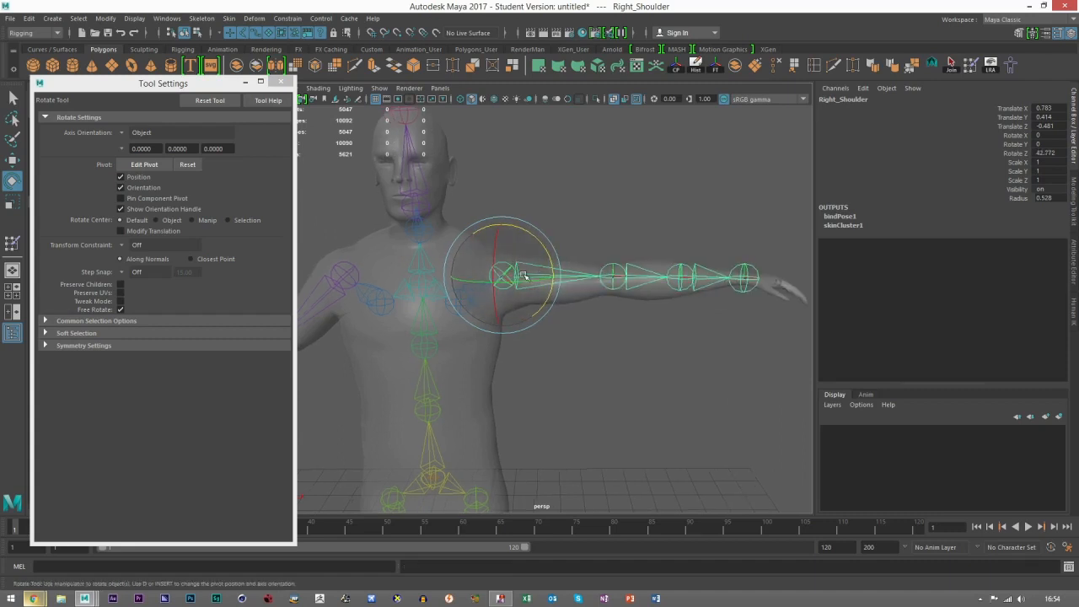
# Step: Test the shoulder deformation by rotating the Right_Clavicle joint to about 32.6 in Z, and undo the rotation
pyautogui.click(453, 300)
pyautogui.click(558, 367)
pyautogui.click(456, 299)
pyautogui.moveTo(479, 253); pyautogui.dragTo(449, 244)
pyautogui.scroll(5, 527, 282)
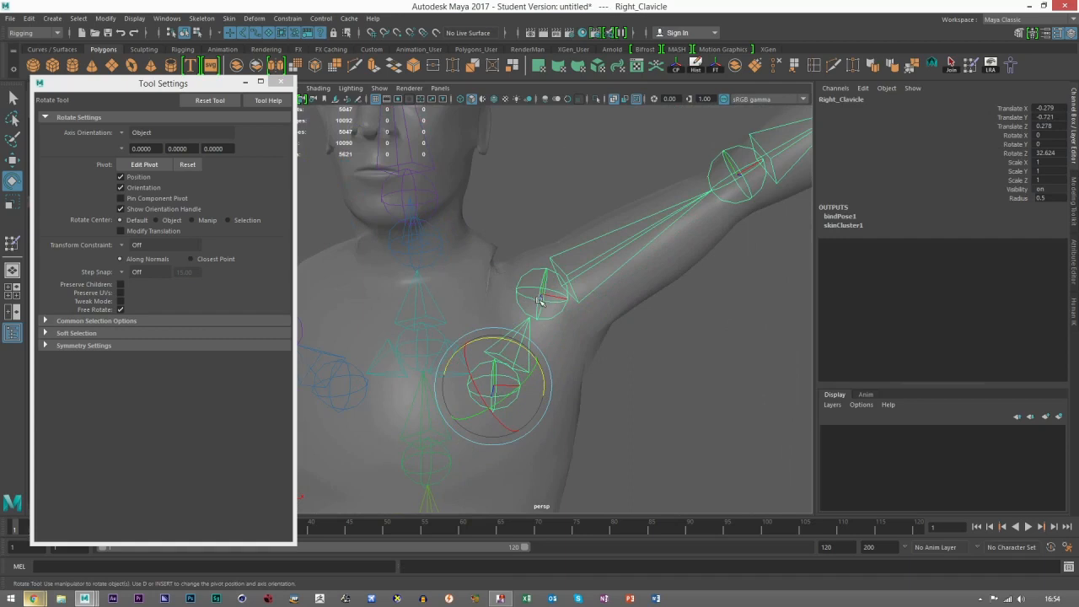
pyautogui.hotkey('ctrl', 'z')
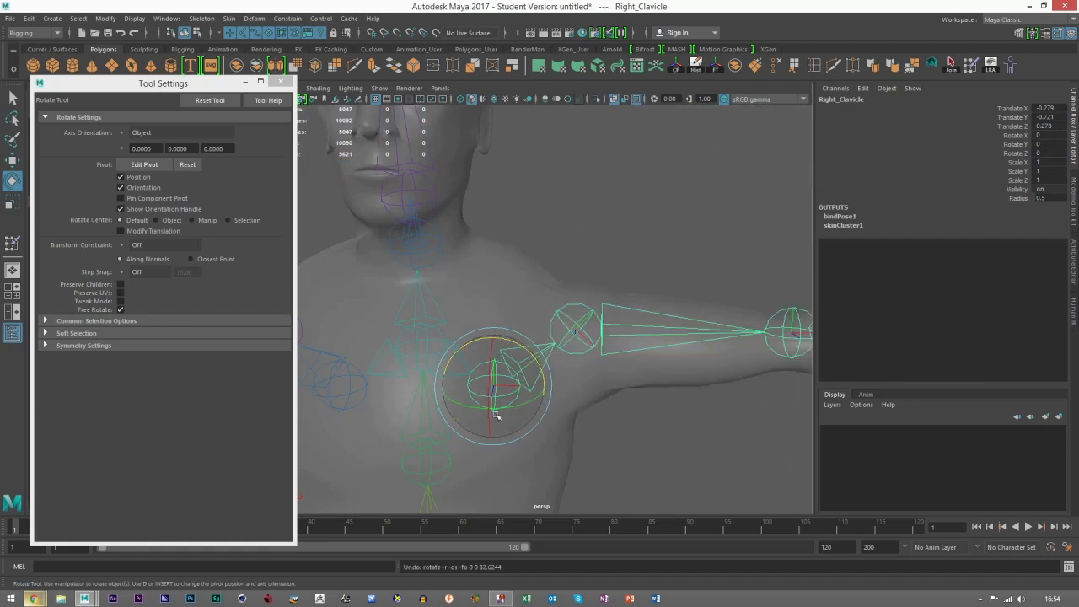
# Step: Start Paint Skin Weights on the character mesh for the Right_Clavicle influence, using Replace with value 0
pyautogui.click(514, 263)
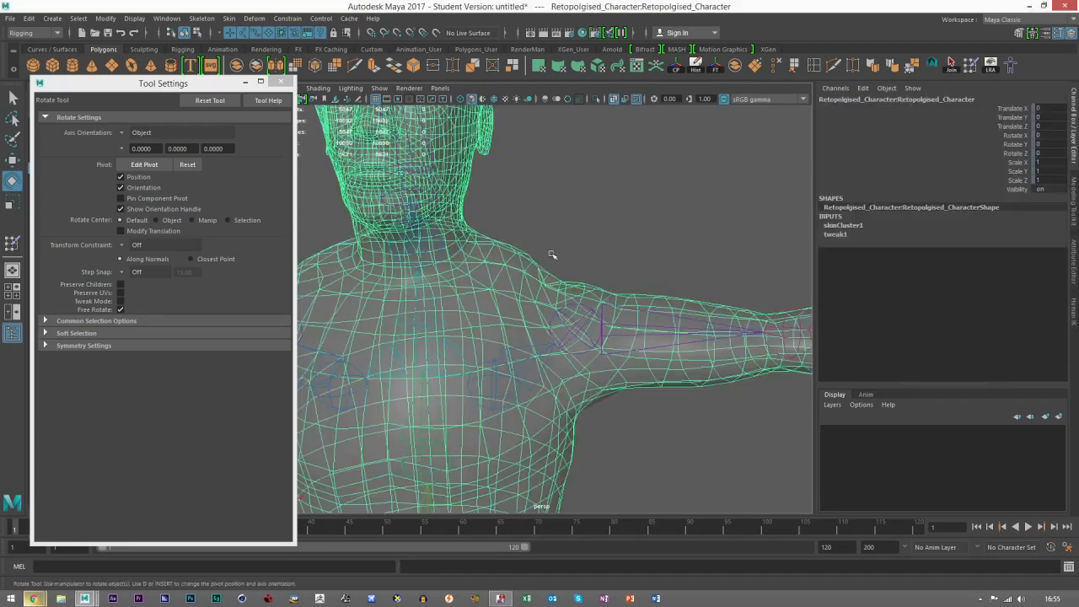
pyautogui.click(969, 64)
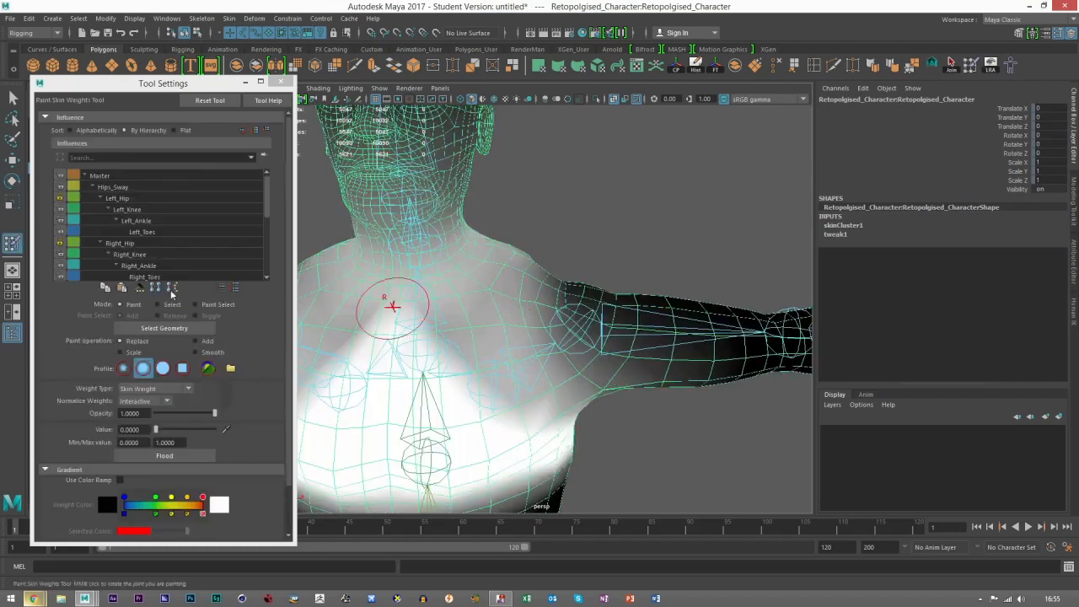
pyautogui.scroll(-4, 139, 253)
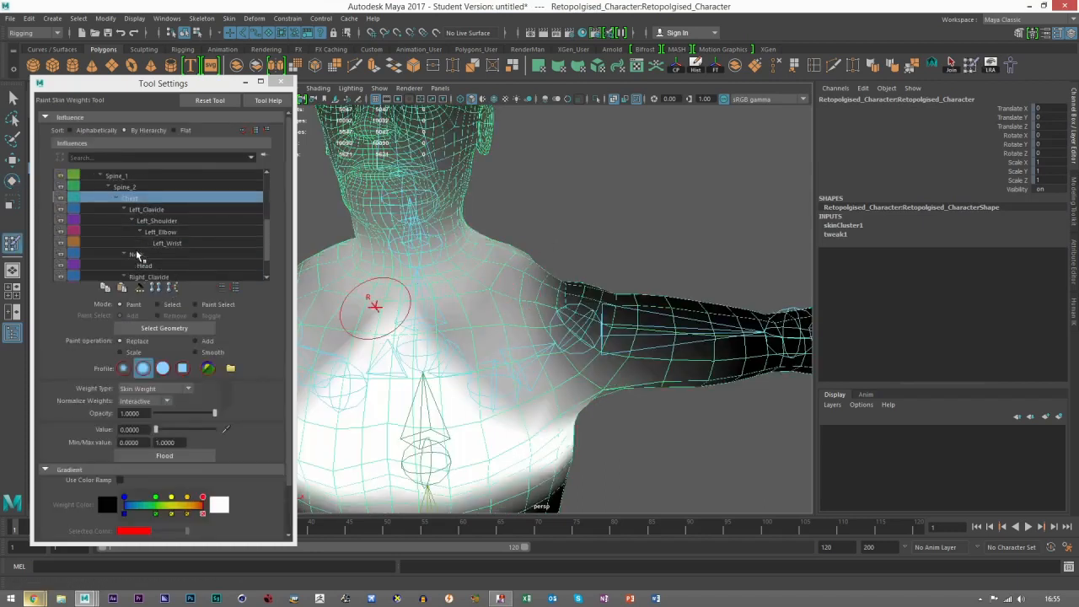
pyautogui.click(151, 244)
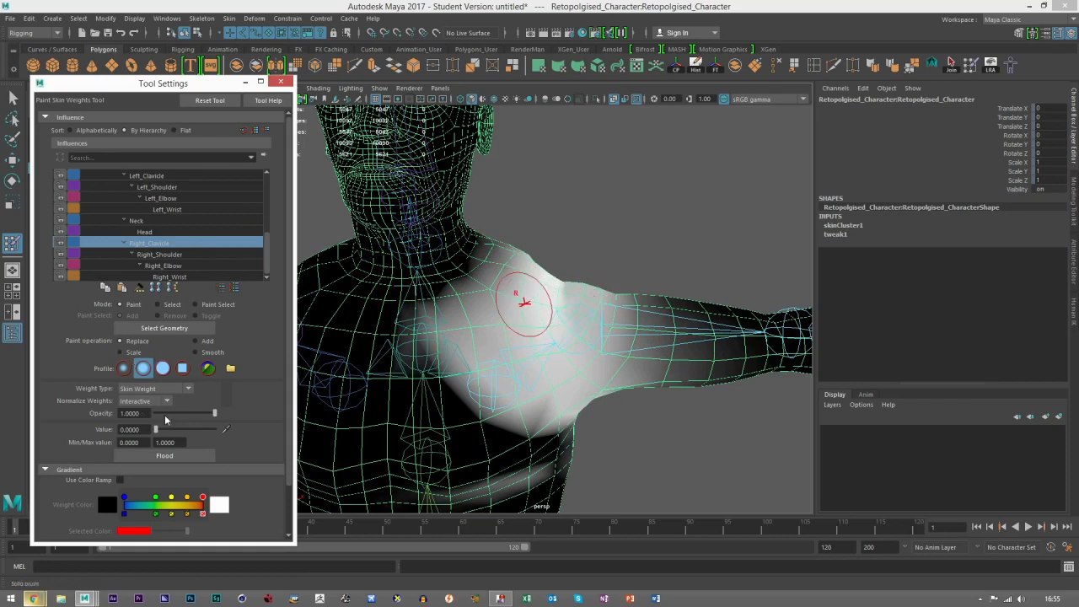
pyautogui.moveTo(214, 430); pyautogui.dragTo(155, 430)
# Step: Paint the Right_Clavicle influence off the upper arm and the side of the torso, front and back
pyautogui.moveTo(622, 318)
pyautogui.mouseDown()
pyautogui.moveTo(595, 315)
pyautogui.moveTo(559, 274)
pyautogui.moveTo(701, 337)
pyautogui.moveTo(706, 368)
pyautogui.moveTo(658, 427)
pyautogui.moveTo(716, 429)
pyautogui.moveTo(702, 461)
pyautogui.mouseUp()
pyautogui.keyDown('alt'); pyautogui.moveTo(701, 461); pyautogui.dragTo(602, 484, button='right'); pyautogui.keyUp('alt')
pyautogui.moveTo(400, 450); pyautogui.dragTo(472, 439)
pyautogui.moveTo(613, 475)
pyautogui.keyDown('alt'); pyautogui.mouseDown()
pyautogui.moveTo(556, 472)
pyautogui.moveTo(693, 430)
pyautogui.moveTo(714, 453)
pyautogui.moveTo(658, 430)
pyautogui.moveTo(675, 404)
pyautogui.mouseUp(); pyautogui.keyUp('alt')
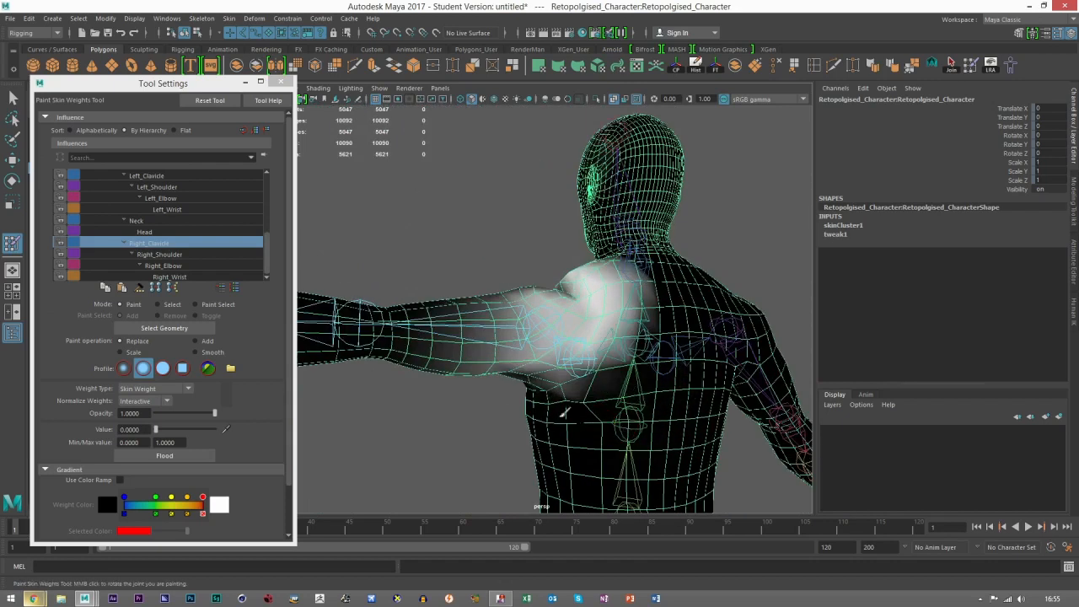
pyautogui.keyDown('alt'); pyautogui.moveTo(565, 413); pyautogui.dragTo(497, 403); pyautogui.keyUp('alt')
pyautogui.moveTo(438, 342)
pyautogui.mouseDown()
pyautogui.moveTo(474, 327)
pyautogui.moveTo(383, 362)
pyautogui.moveTo(483, 311)
pyautogui.moveTo(461, 374)
pyautogui.moveTo(444, 366)
pyautogui.moveTo(496, 312)
pyautogui.moveTo(469, 310)
pyautogui.moveTo(594, 342)
pyautogui.mouseUp()
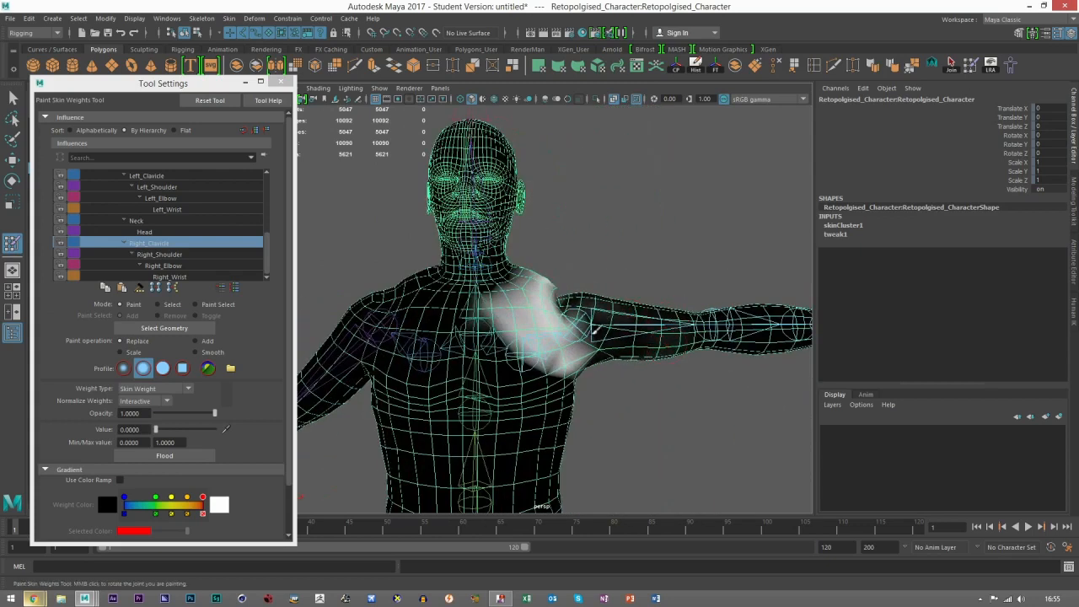
pyautogui.scroll(6, 547, 355)
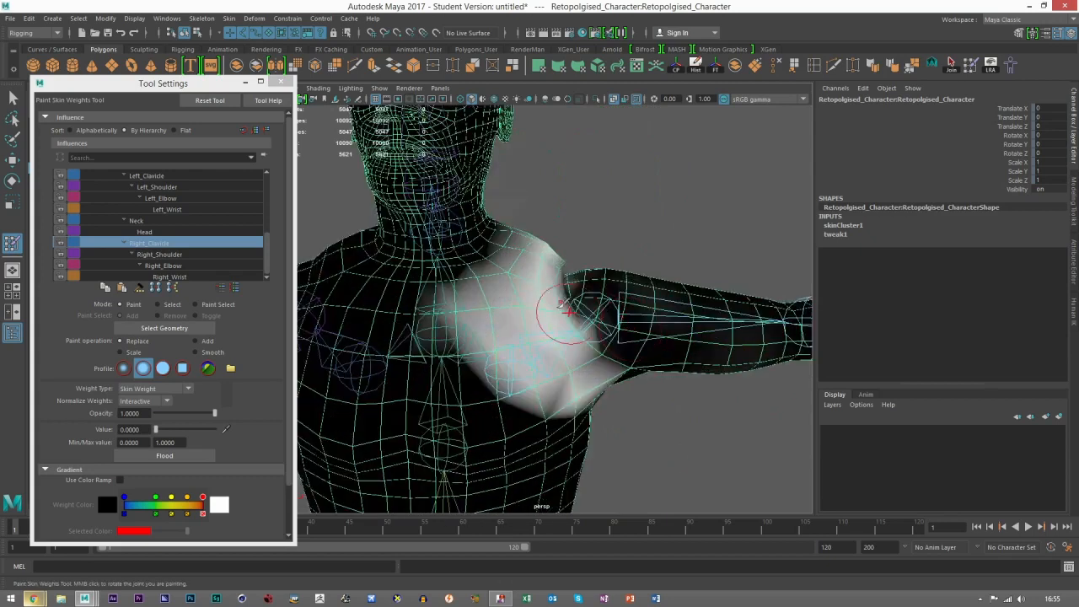
# Step: Smooth the Right_Clavicle weights around the shoulder and undo the last stroke
pyautogui.moveTo(593, 337)
pyautogui.keyDown('alt'); pyautogui.mouseDown()
pyautogui.moveTo(620, 348)
pyautogui.moveTo(620, 295)
pyautogui.mouseUp(); pyautogui.keyUp('alt')
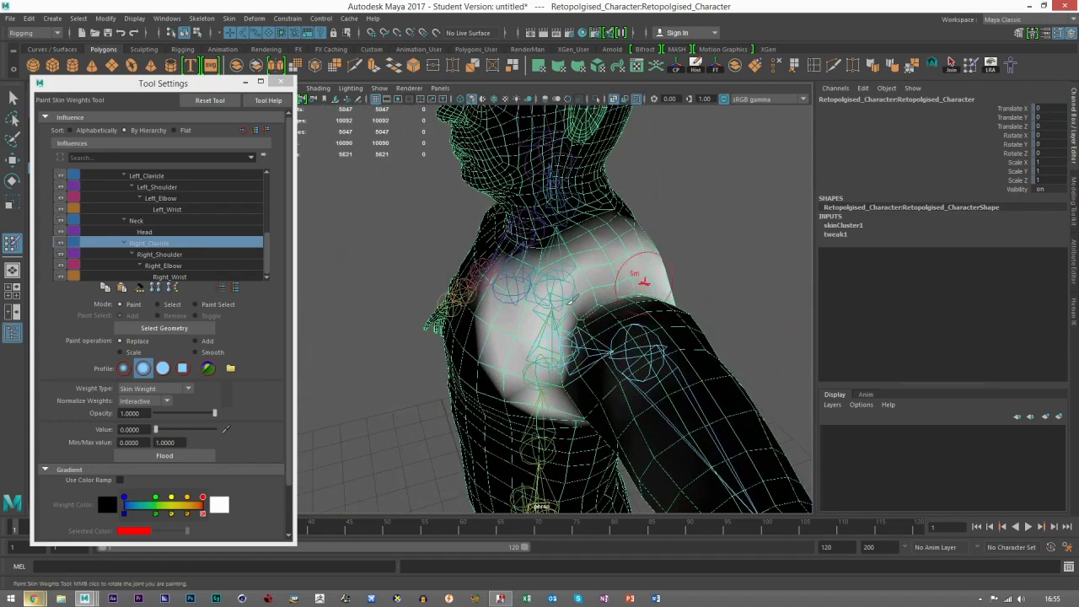
pyautogui.keyDown('alt'); pyautogui.moveTo(624, 270); pyautogui.dragTo(718, 258); pyautogui.keyUp('alt')
pyautogui.moveTo(522, 261)
pyautogui.mouseDown()
pyautogui.moveTo(534, 256)
pyautogui.moveTo(511, 281)
pyautogui.mouseUp()
pyautogui.hotkey('ctrl', 'z')
# Step: Set the brush to Add with value 0.5243 and paint more Right_Clavicle influence over the shoulder and upper chest
pyautogui.click(201, 342)
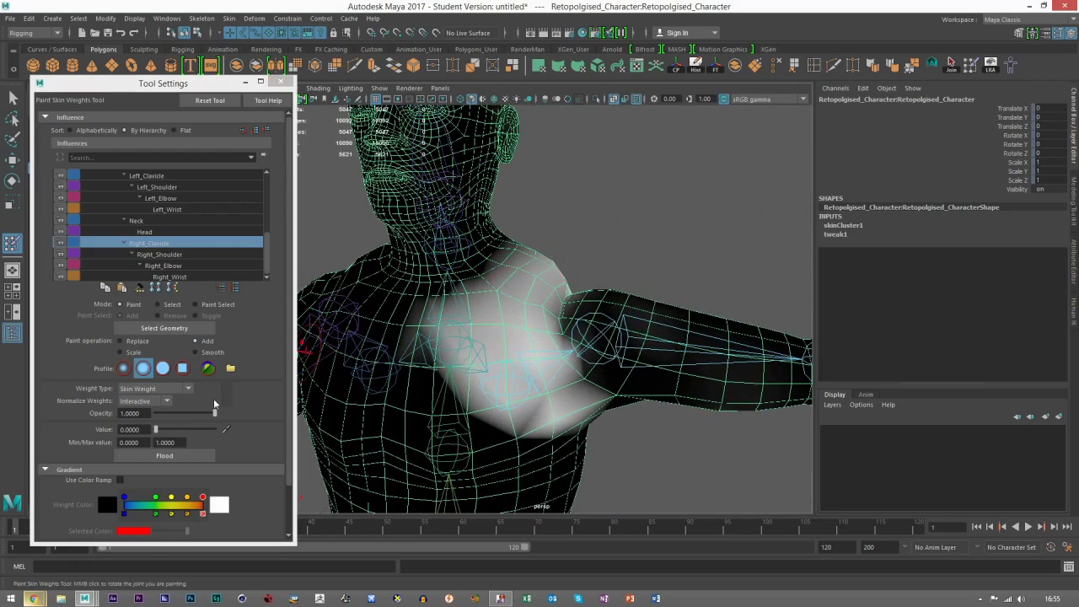
pyautogui.moveTo(156, 431); pyautogui.dragTo(186, 430)
pyautogui.moveTo(506, 321)
pyautogui.mouseDown()
pyautogui.moveTo(524, 247)
pyautogui.moveTo(472, 329)
pyautogui.moveTo(506, 354)
pyautogui.moveTo(540, 276)
pyautogui.moveTo(563, 306)
pyautogui.moveTo(578, 283)
pyautogui.moveTo(583, 314)
pyautogui.mouseUp()
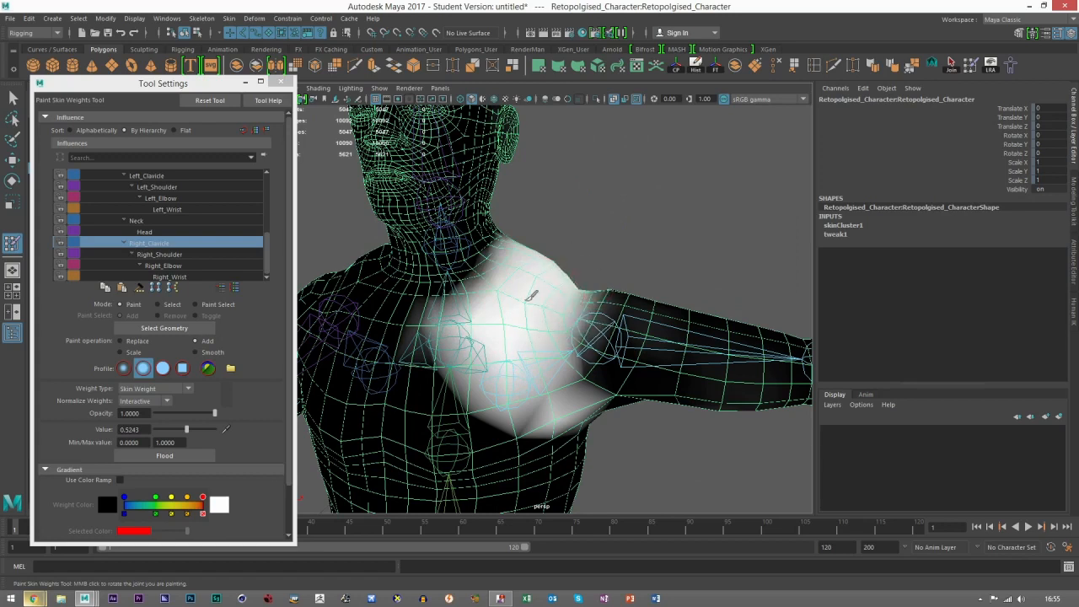
pyautogui.moveTo(518, 308)
pyautogui.mouseDown()
pyautogui.moveTo(472, 379)
pyautogui.moveTo(447, 371)
pyautogui.moveTo(495, 398)
pyautogui.mouseUp()
# Step: Leave weight painting and rotate the Right_Clavicle joint upward to test the shoulder deformation
pyautogui.press('e')
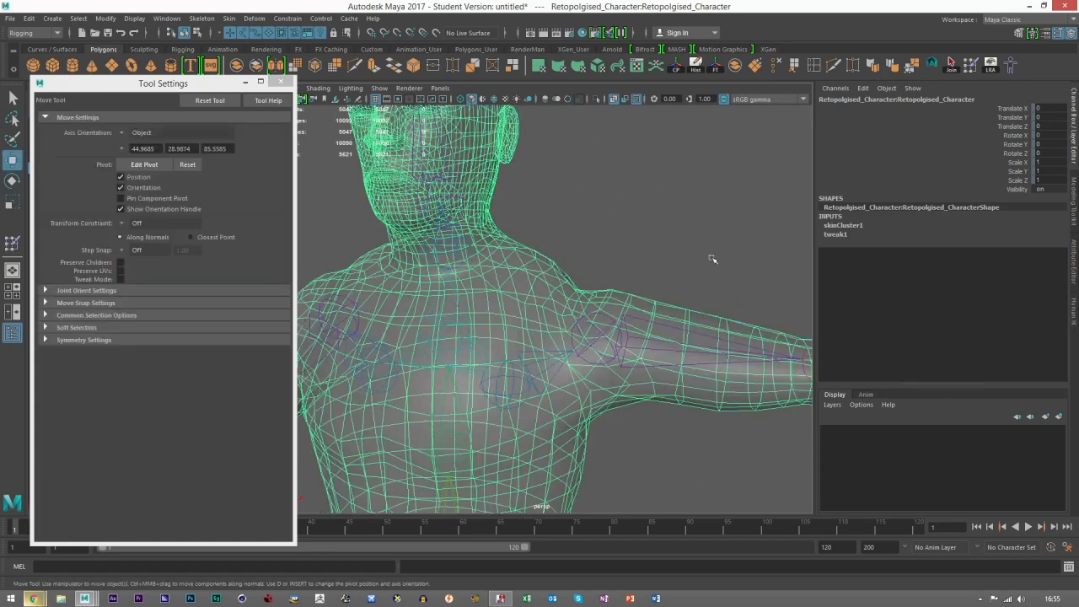
pyautogui.click(582, 334)
pyautogui.keyDown('alt'); pyautogui.moveTo(607, 305); pyautogui.dragTo(609, 311); pyautogui.keyUp('alt')
pyautogui.click(511, 374)
pyautogui.moveTo(511, 374)
pyautogui.keyDown('alt'); pyautogui.mouseDown()
pyautogui.moveTo(522, 355)
pyautogui.moveTo(506, 264)
pyautogui.moveTo(568, 352)
pyautogui.mouseUp(); pyautogui.keyUp('alt')
# Step: Resume skin weight painting on the mesh and add Right_Clavicle influence around the top and back of the shoulder
pyautogui.click(505, 264)
pyautogui.click(970, 69)
pyautogui.keyDown('alt'); pyautogui.moveTo(569, 351); pyautogui.dragTo(618, 357, button='right'); pyautogui.keyUp('alt')
pyautogui.moveTo(617, 357)
pyautogui.keyDown('alt'); pyautogui.mouseDown()
pyautogui.moveTo(588, 370)
pyautogui.moveTo(499, 253)
pyautogui.moveTo(482, 309)
pyautogui.moveTo(500, 295)
pyautogui.mouseUp(); pyautogui.keyUp('alt')
pyautogui.keyDown('alt'); pyautogui.moveTo(618, 238); pyautogui.dragTo(548, 255); pyautogui.keyUp('alt')
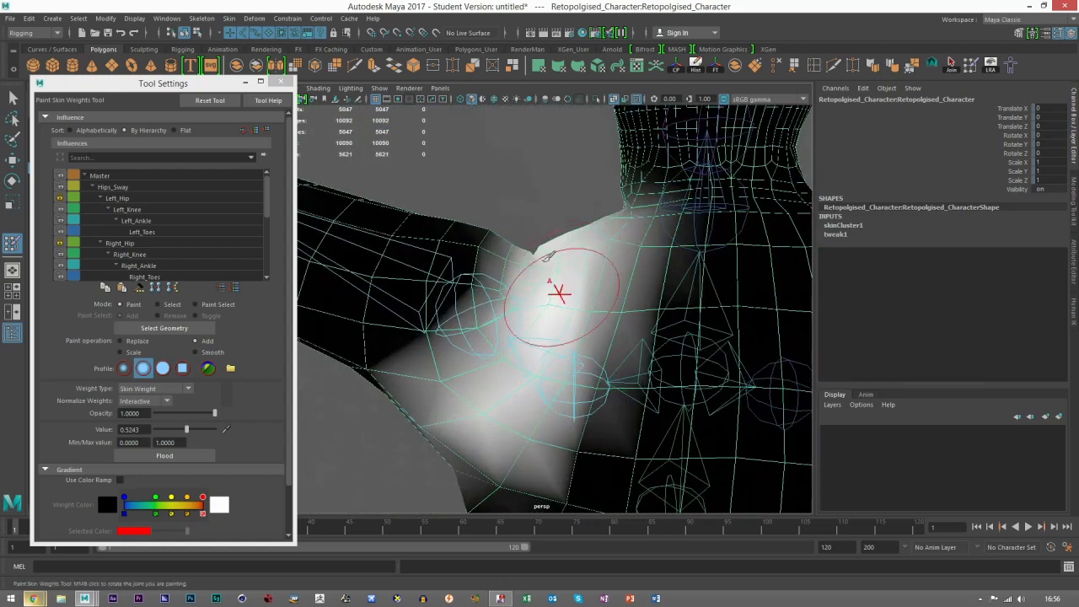
pyautogui.moveTo(593, 302)
pyautogui.keyDown('alt'); pyautogui.mouseDown()
pyautogui.moveTo(542, 272)
pyautogui.moveTo(622, 309)
pyautogui.moveTo(766, 281)
pyautogui.moveTo(742, 278)
pyautogui.mouseUp(); pyautogui.keyUp('alt')
# Step: Switch to the Right_Shoulder influence and add it inward across the top and front of the shoulder at value 0.5243
pyautogui.scroll(-5, 141, 244)
pyautogui.click(150, 268)
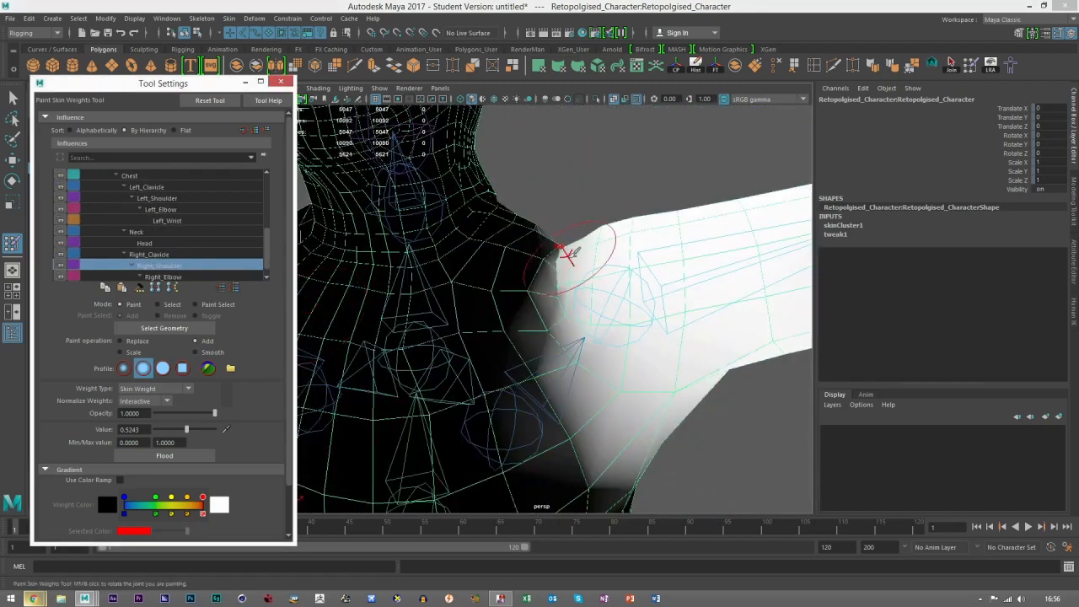
pyautogui.keyDown('alt'); pyautogui.moveTo(554, 259); pyautogui.dragTo(537, 330); pyautogui.keyUp('alt')
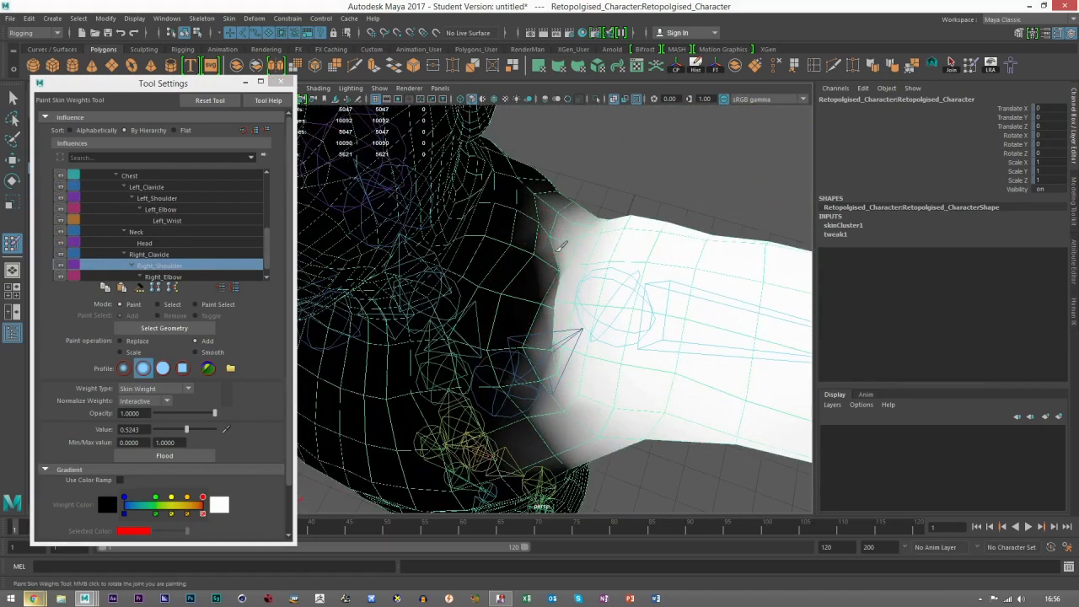
pyautogui.keyDown('shift'); pyautogui.moveTo(557, 266); pyautogui.dragTo(552, 289); pyautogui.keyUp('shift')
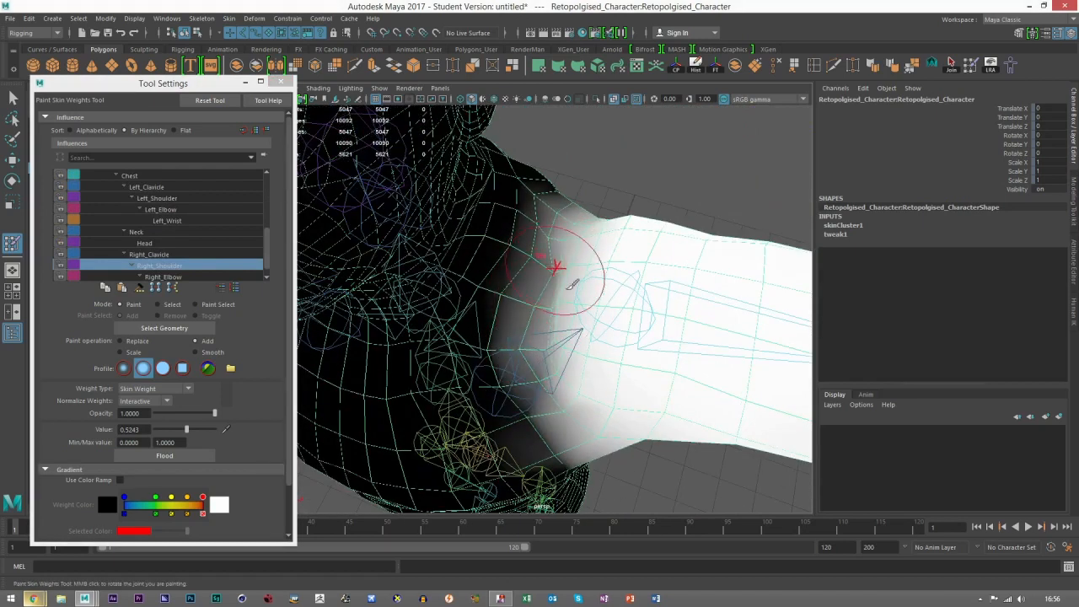
pyautogui.moveTo(562, 275)
pyautogui.keyDown('alt'); pyautogui.mouseDown()
pyautogui.moveTo(580, 215)
pyautogui.moveTo(580, 272)
pyautogui.moveTo(557, 264)
pyautogui.moveTo(566, 234)
pyautogui.moveTo(576, 285)
pyautogui.mouseUp(); pyautogui.keyUp('alt')
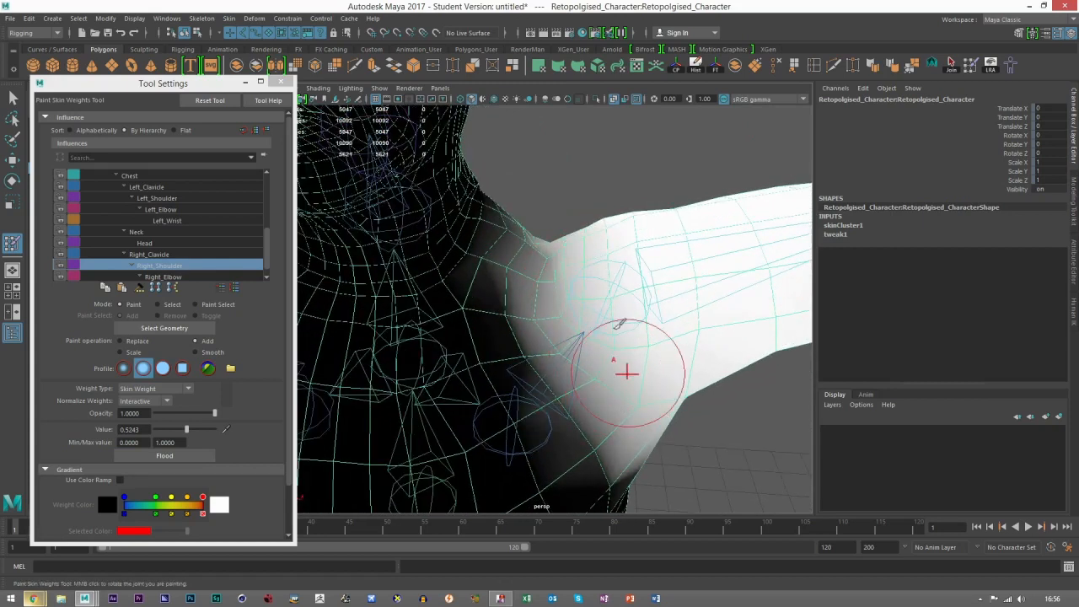
pyautogui.scroll(-10, 619, 354)
pyautogui.scroll(5, 603, 330)
pyautogui.scroll(3, 593, 329)
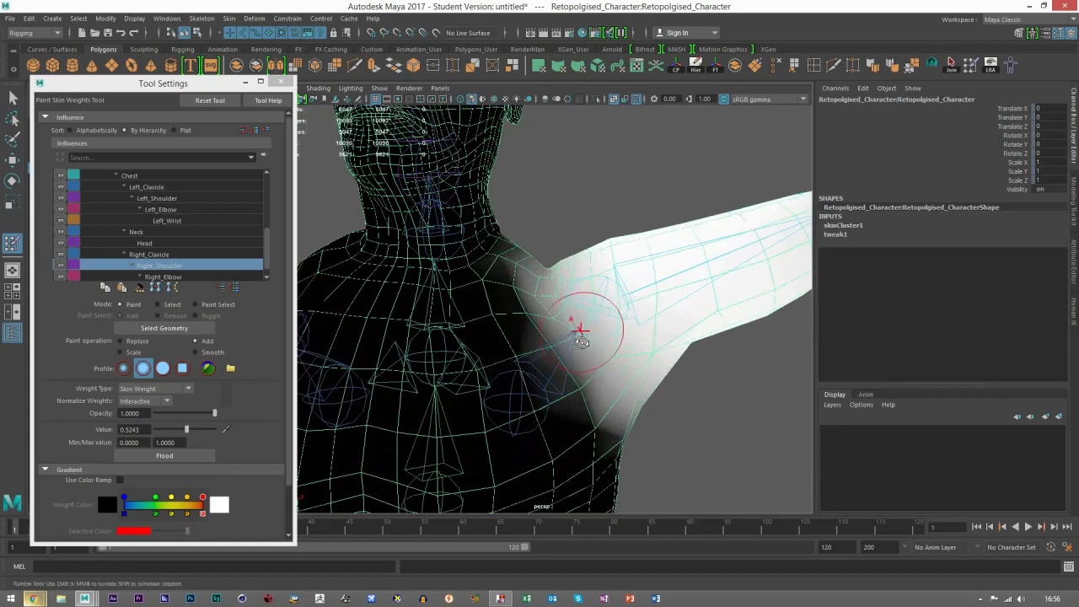
pyautogui.keyDown('alt'); pyautogui.moveTo(593, 285); pyautogui.dragTo(575, 311); pyautogui.keyUp('alt')
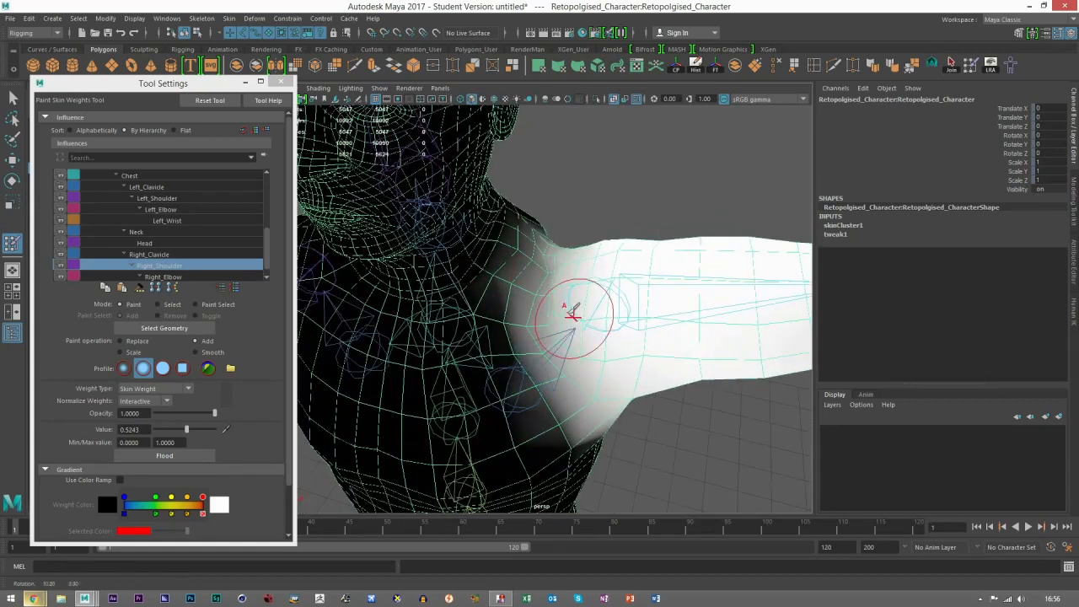
# Step: Switch back to the Right_Clavicle influence and add it across the shoulder, chest and upper back at value 0.1942
pyautogui.click(152, 255)
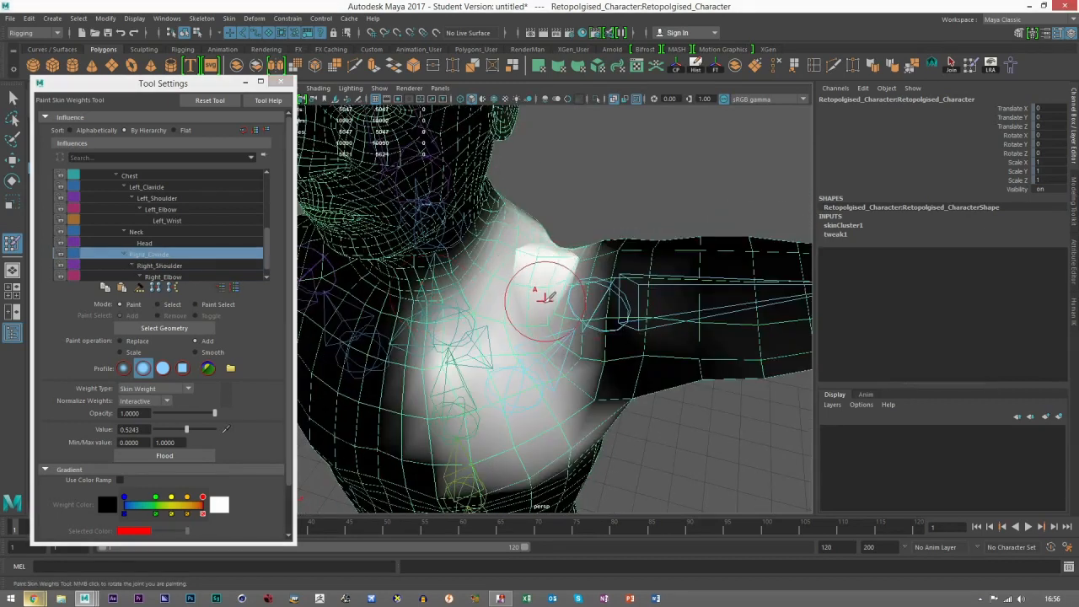
pyautogui.click(163, 429)
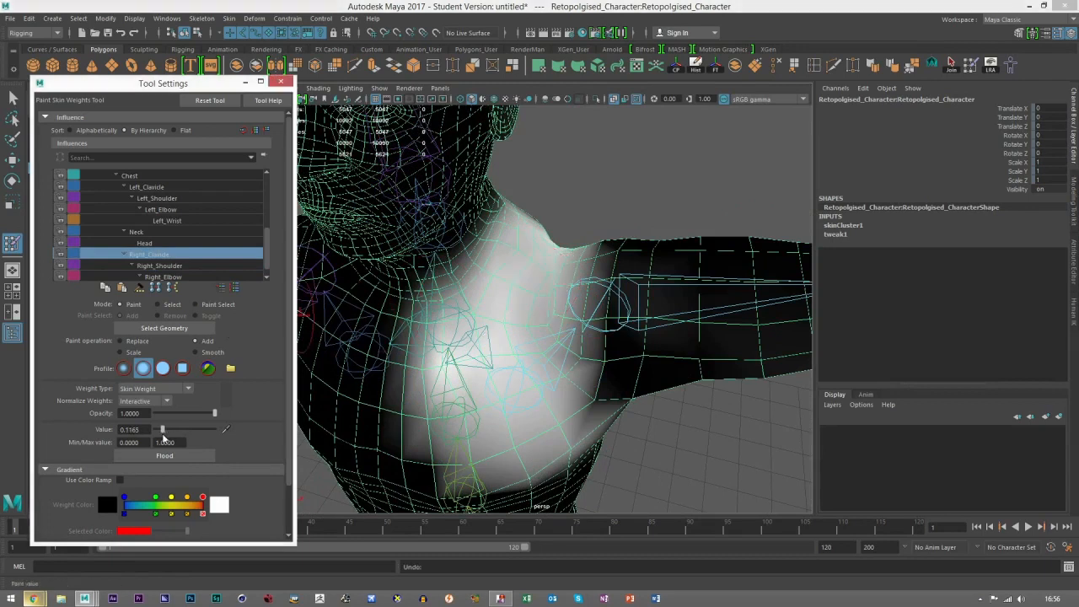
pyautogui.moveTo(582, 244)
pyautogui.keyDown('alt'); pyautogui.mouseDown()
pyautogui.moveTo(651, 193)
pyautogui.moveTo(649, 206)
pyautogui.mouseUp(); pyautogui.keyUp('alt')
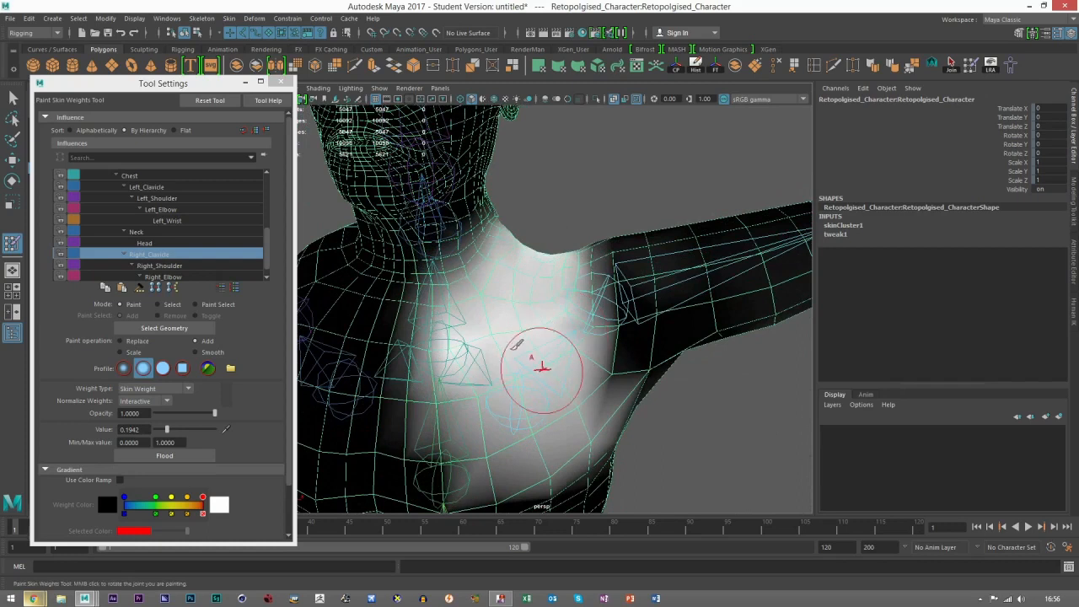
pyautogui.keyDown('alt'); pyautogui.moveTo(607, 202); pyautogui.dragTo(548, 292); pyautogui.keyUp('alt')
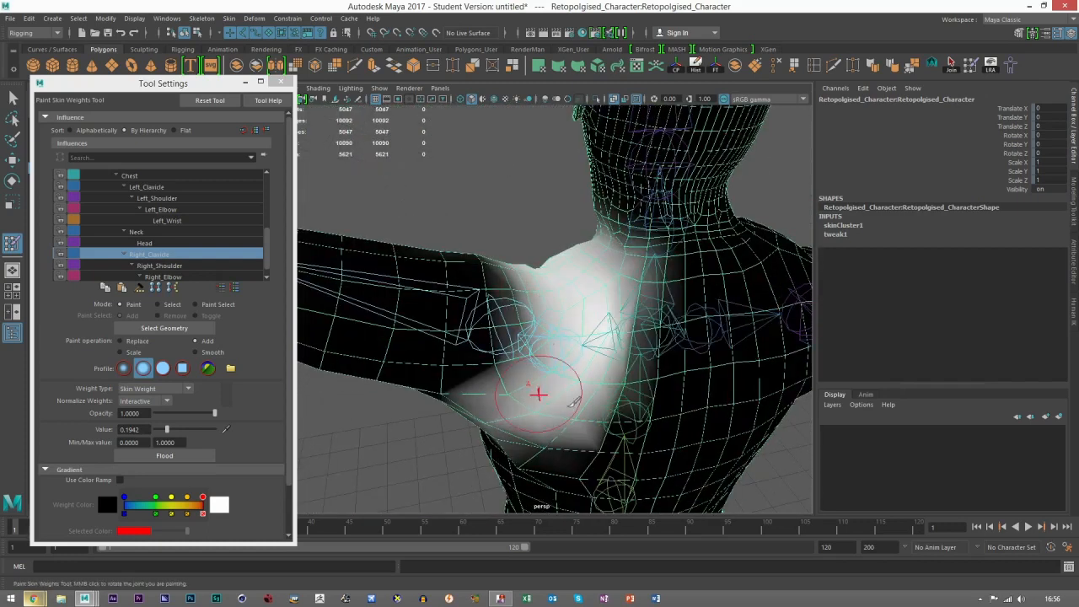
# Step: Exit weight painting, deselect the mesh and select the Right_Shoulder joint
pyautogui.press('w')
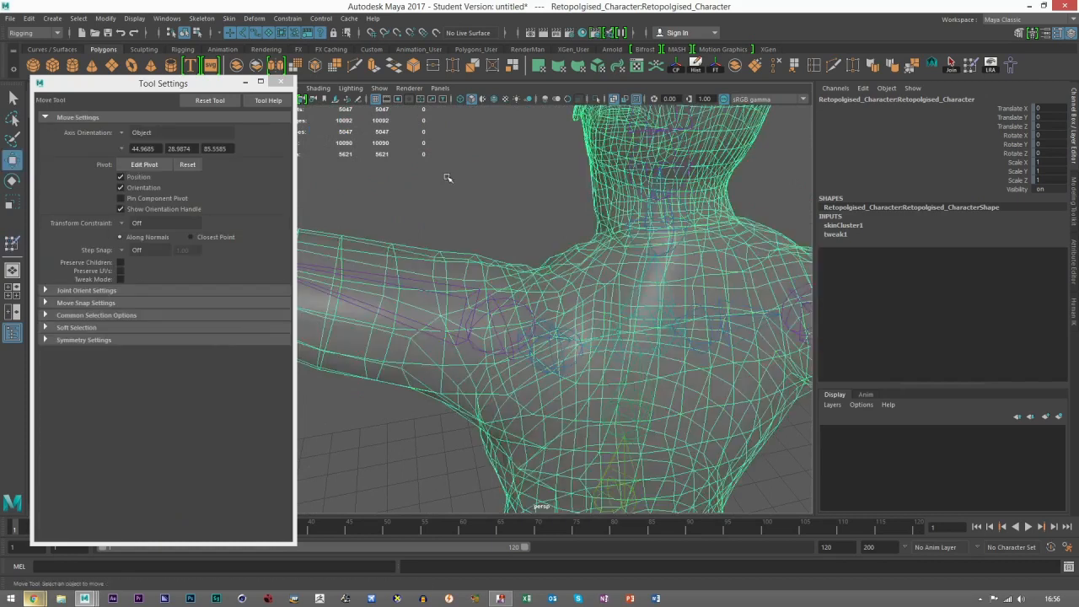
pyautogui.click(446, 176)
pyautogui.keyDown('alt'); pyautogui.moveTo(489, 211); pyautogui.dragTo(737, 272); pyautogui.keyUp('alt')
pyautogui.scroll(-5, 725, 283)
pyautogui.keyDown('alt'); pyautogui.moveTo(679, 312); pyautogui.dragTo(655, 319); pyautogui.keyUp('alt')
pyautogui.scroll(5, 624, 314)
pyautogui.click(572, 307)
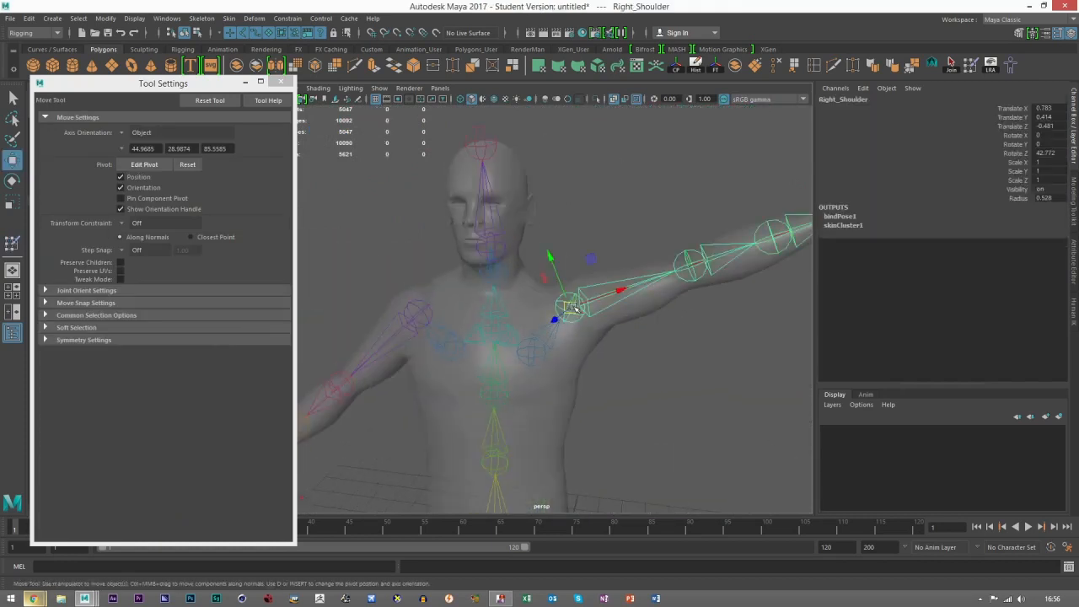
# Step: Test the shoulder deformation by rotating Right_Clavicle, undoing the raise to 37.1 in Z and rotating it to about 24.1
pyautogui.press('e')
pyautogui.scroll(2, 582, 289)
pyautogui.moveTo(557, 338); pyautogui.dragTo(583, 322)
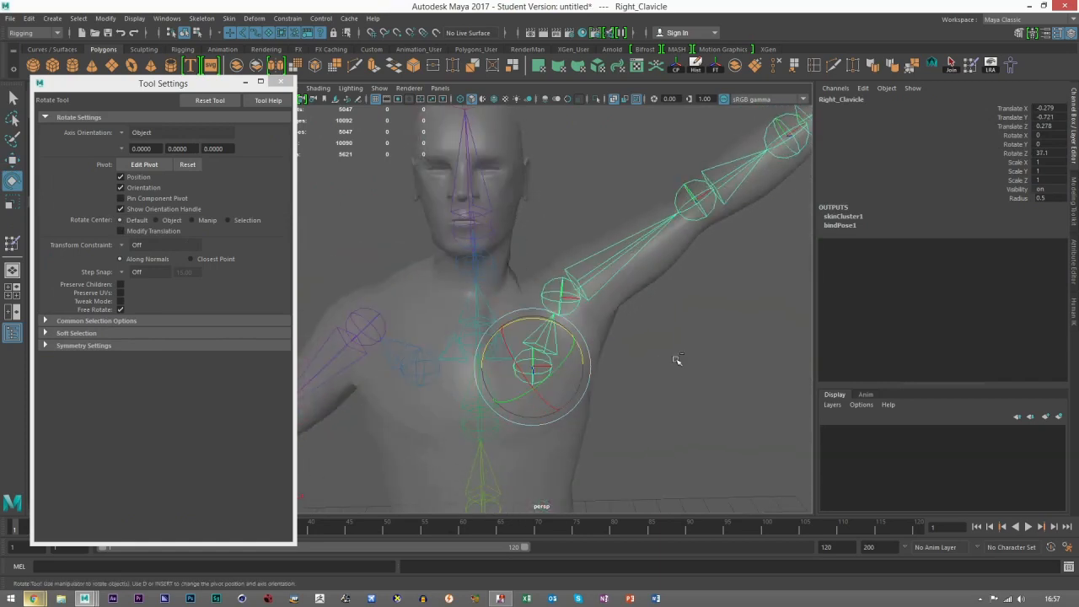
pyautogui.hotkey('ctrl', 'z')
pyautogui.keyDown('alt'); pyautogui.moveTo(559, 308); pyautogui.dragTo(530, 347); pyautogui.keyUp('alt')
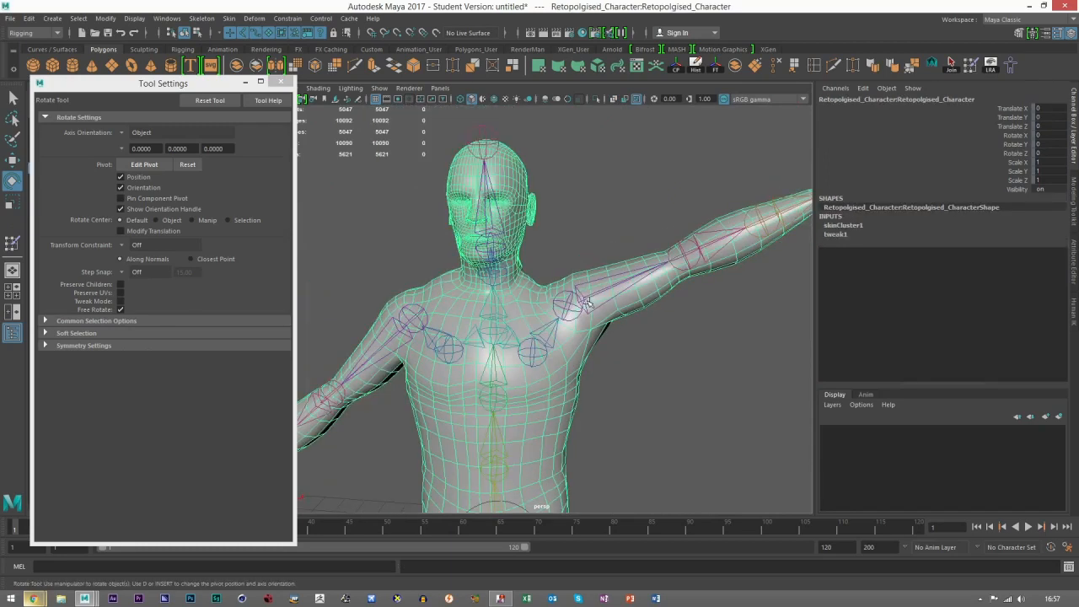
# Step: Test the shoulder deformation by rotating the Right_Shoulder joint to raise the arm further
pyautogui.click(588, 303)
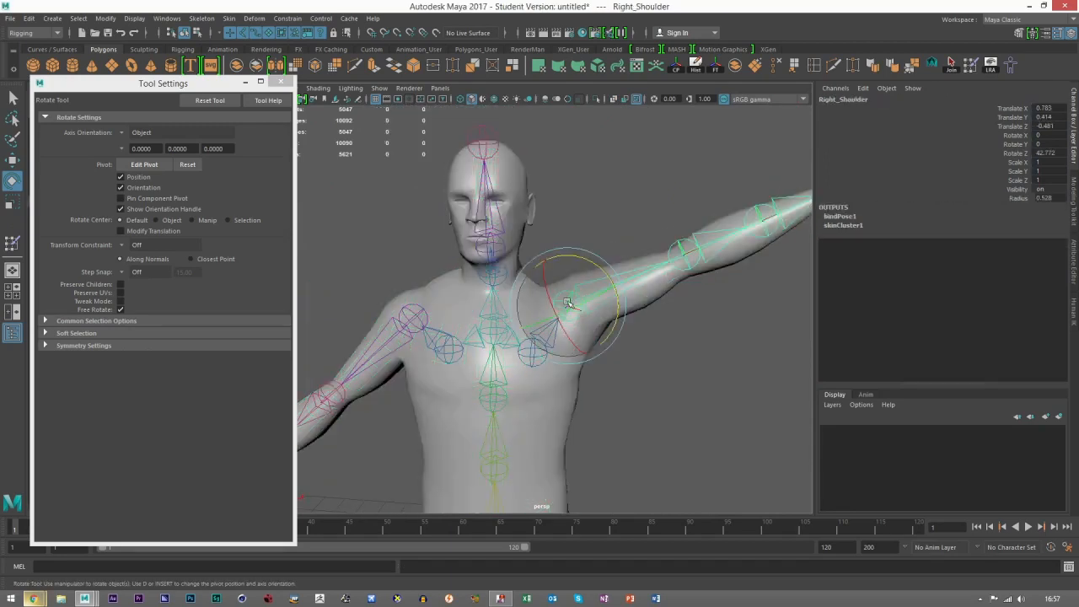
pyautogui.moveTo(573, 352); pyautogui.dragTo(575, 253)
pyautogui.click(701, 332)
pyautogui.keyDown('alt'); pyautogui.moveTo(701, 332); pyautogui.dragTo(602, 341, button='right'); pyautogui.keyUp('alt')
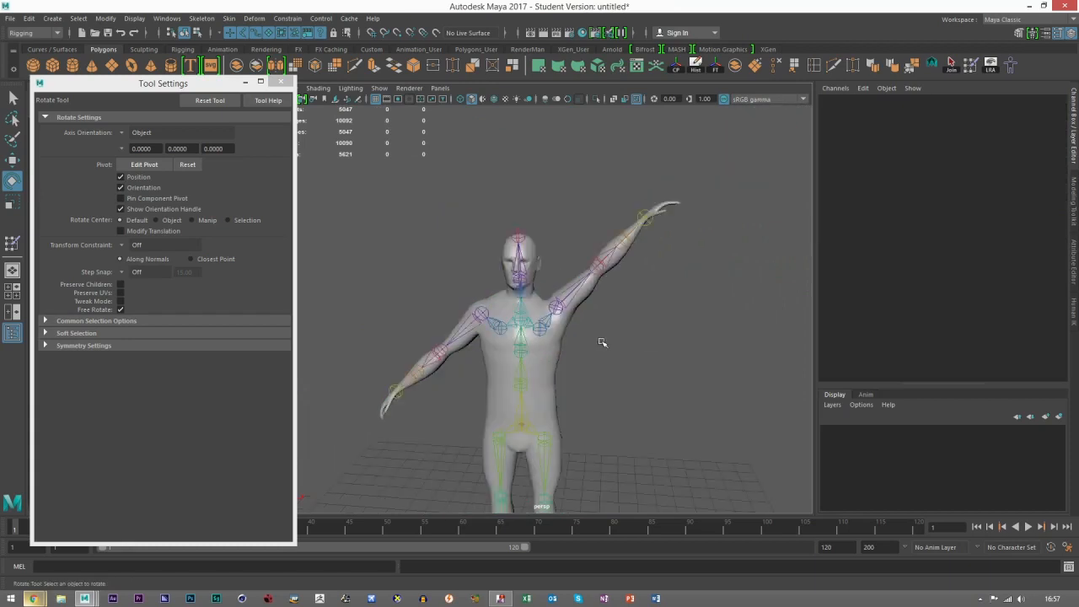
# Step: Return the skeleton to its bind pose and mirror the skin weights of the character mesh
pyautogui.click(548, 289)
pyautogui.click(1011, 73)
pyautogui.keyDown('alt'); pyautogui.moveTo(538, 311); pyautogui.dragTo(459, 371, button='right'); pyautogui.keyUp('alt')
pyautogui.keyDown('alt'); pyautogui.moveTo(460, 376); pyautogui.dragTo(469, 315, button='middle'); pyautogui.keyUp('alt')
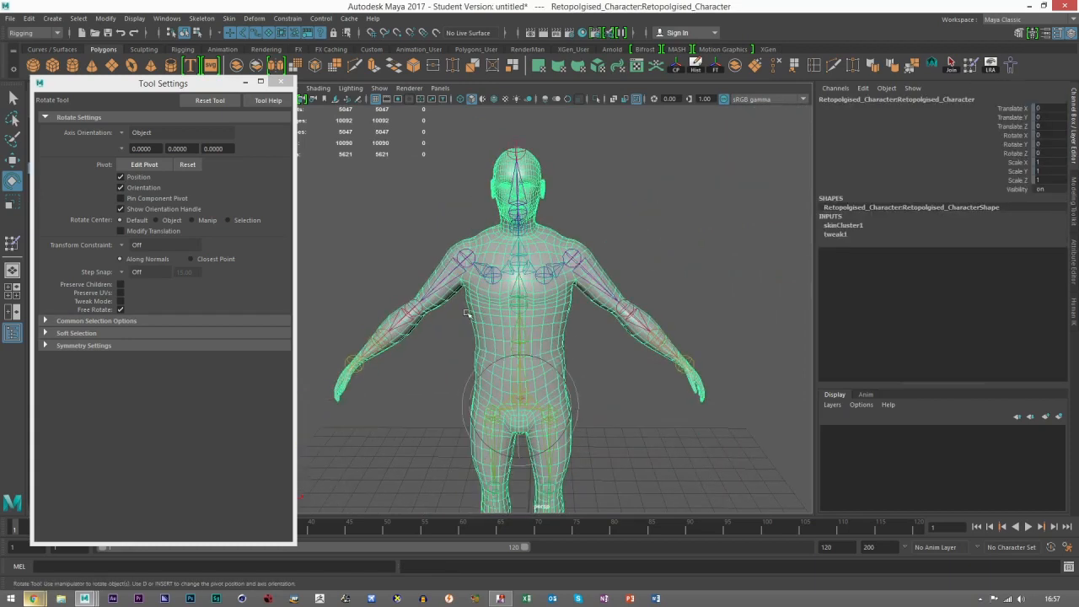
pyautogui.click(230, 18)
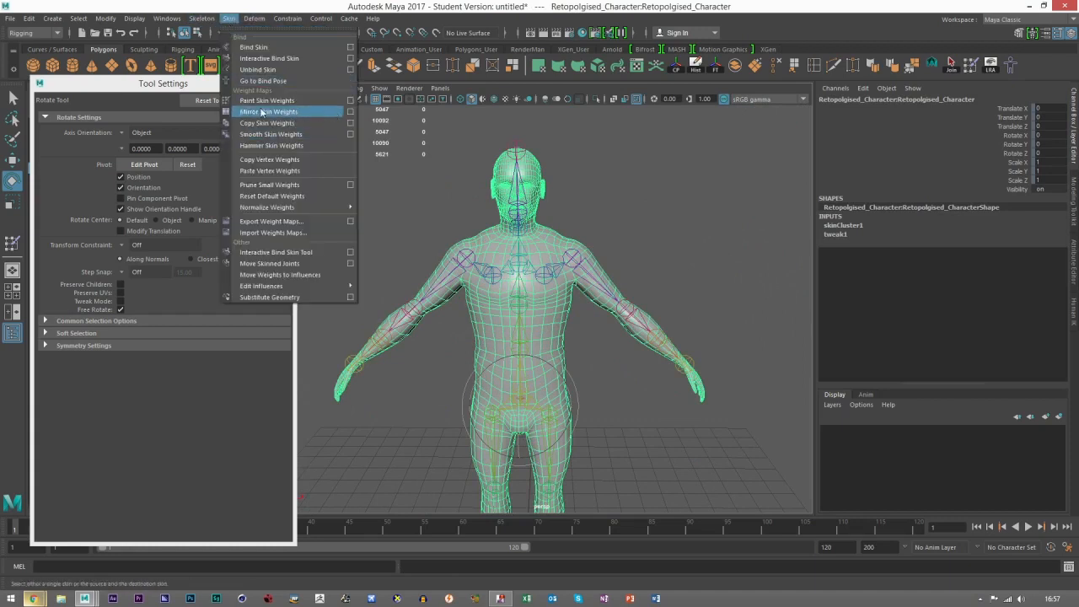
pyautogui.click(253, 113)
# Step: Reselect the character mesh, reopen Paint Skin Weights and inspect the Left_Clavicle and Neck influences from front and back
pyautogui.click(12, 161)
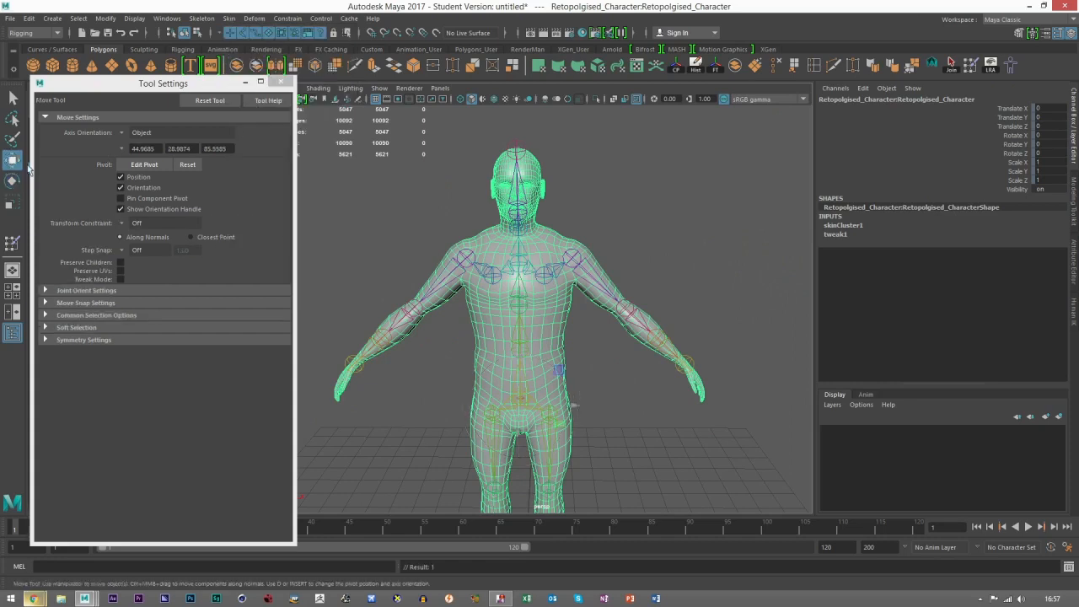
pyautogui.click(666, 204)
pyautogui.scroll(2, 563, 249)
pyautogui.click(529, 226)
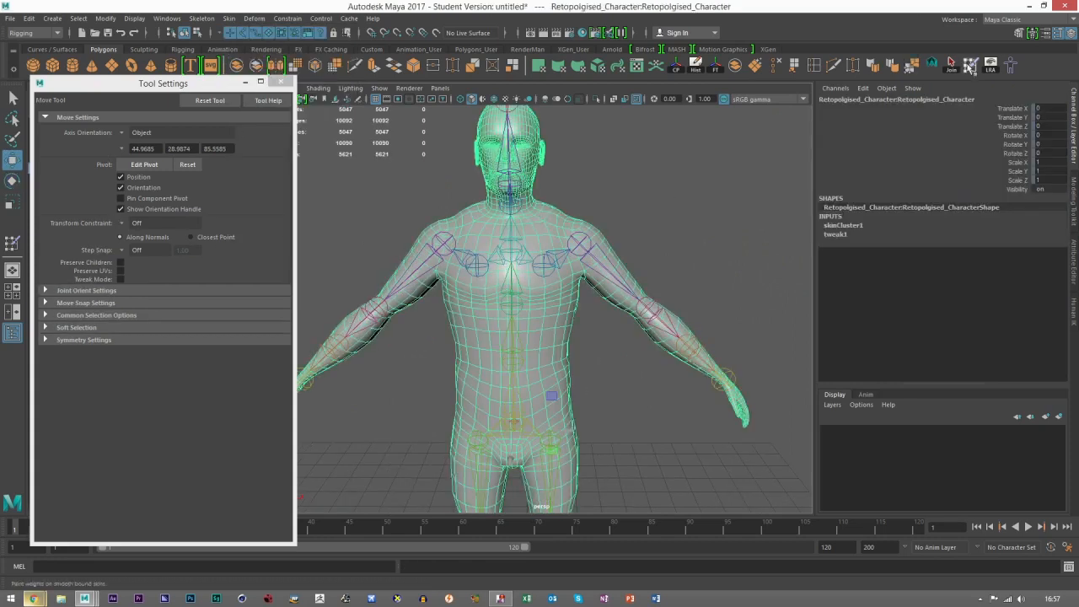
pyautogui.click(970, 65)
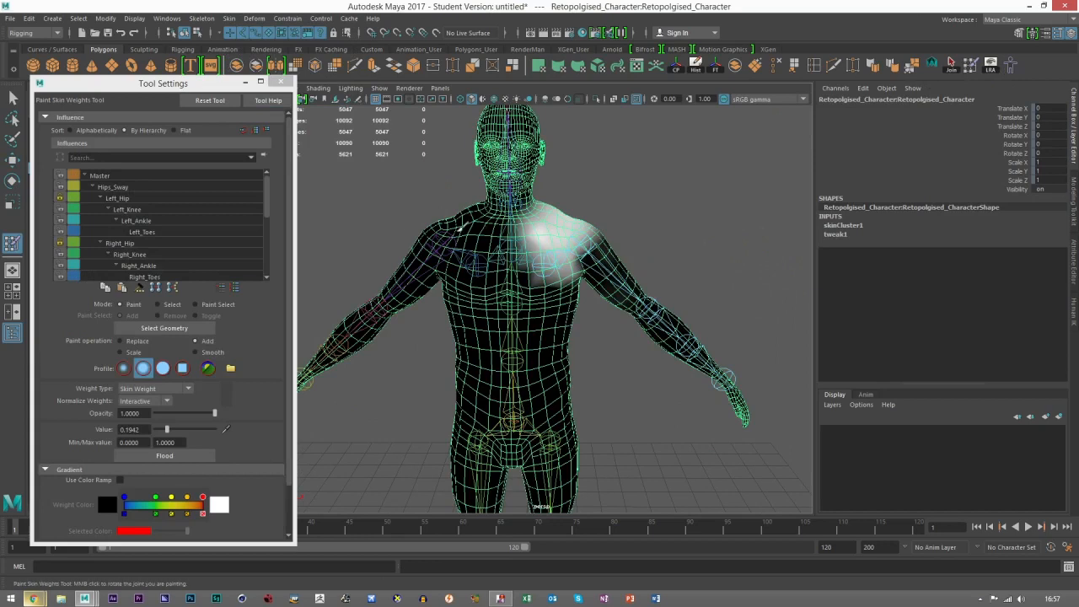
pyautogui.scroll(3, 140, 257)
pyautogui.scroll(-1, 141, 262)
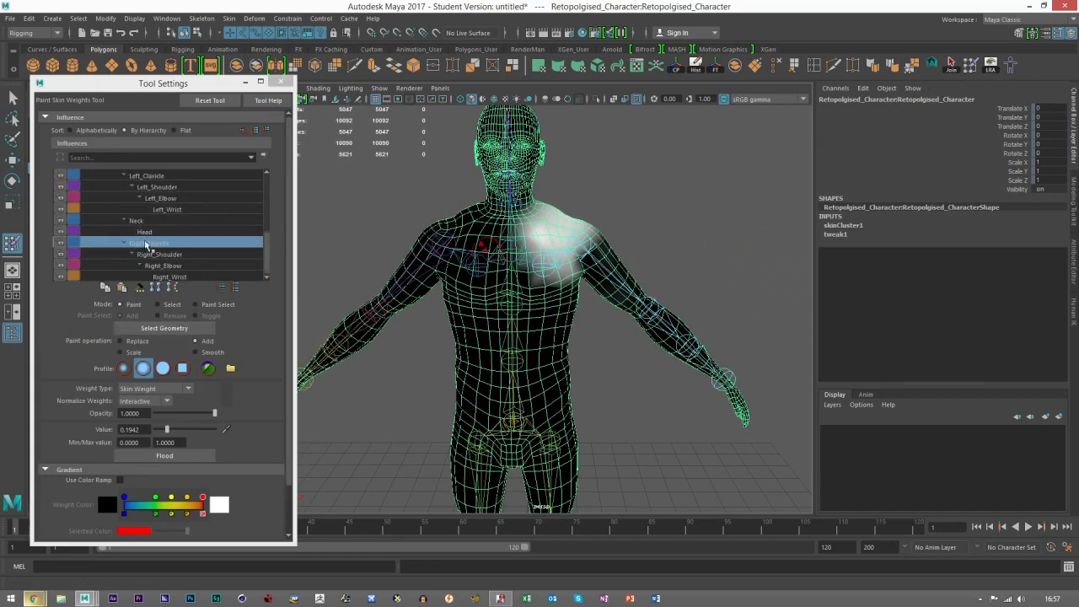
pyautogui.scroll(3, 132, 252)
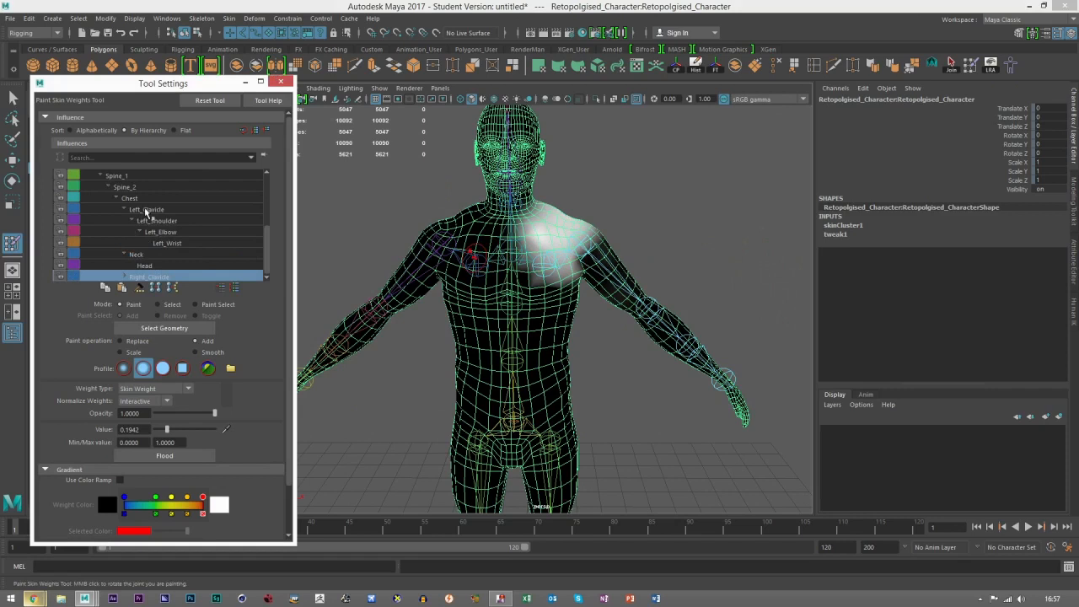
pyautogui.click(148, 210)
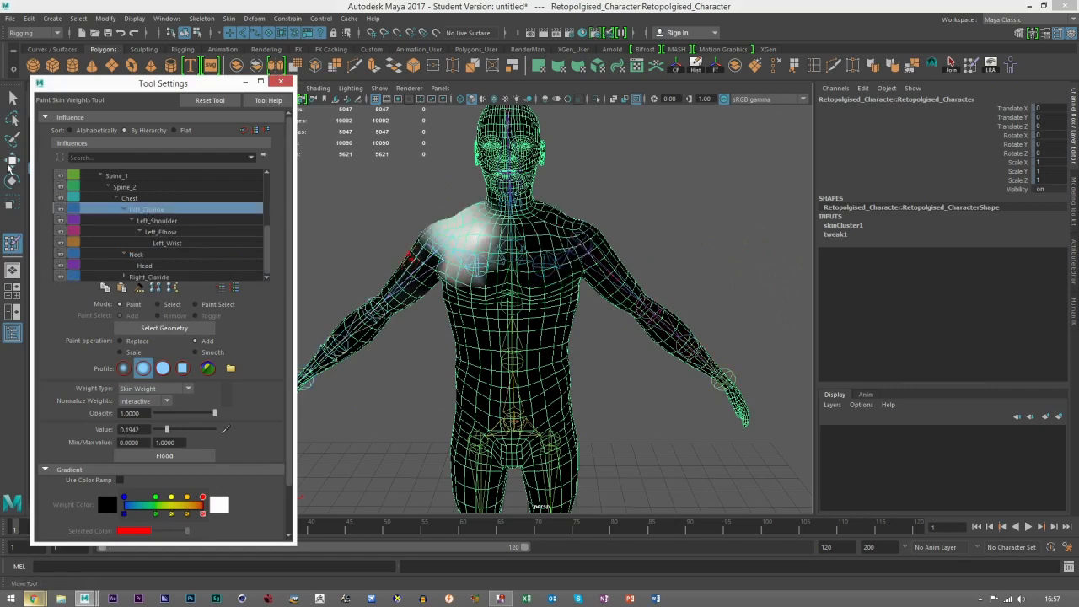
pyautogui.click(139, 254)
pyautogui.scroll(5, 586, 389)
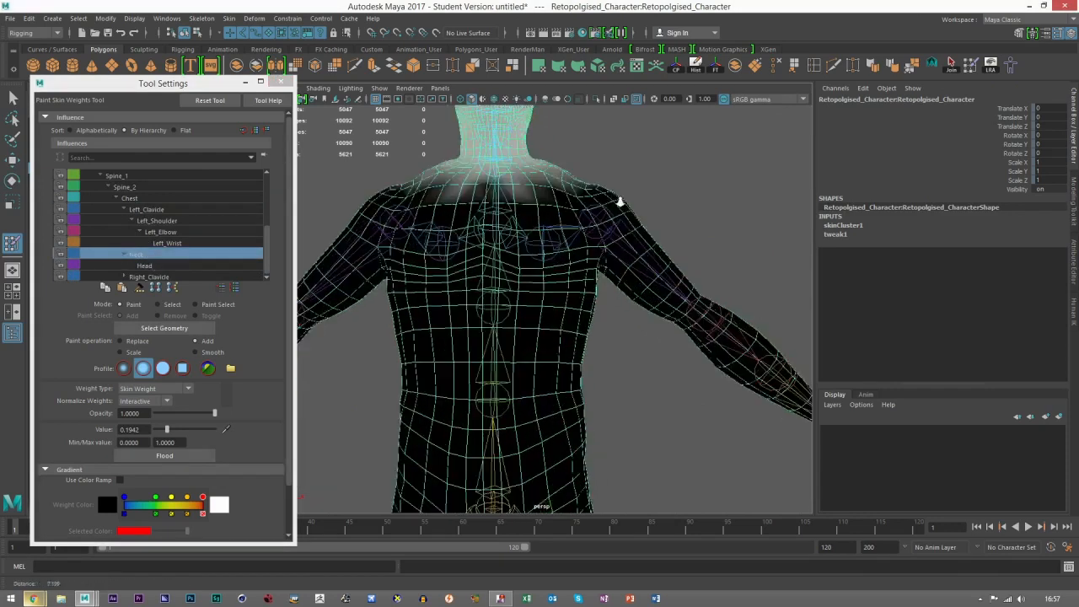
pyautogui.keyDown('alt'); pyautogui.moveTo(586, 390); pyautogui.dragTo(354, 379); pyautogui.keyUp('alt')
# Step: Select the Head influence and add it over the face and skull at value 1.0
pyautogui.click(146, 266)
pyautogui.scroll(5, 624, 297)
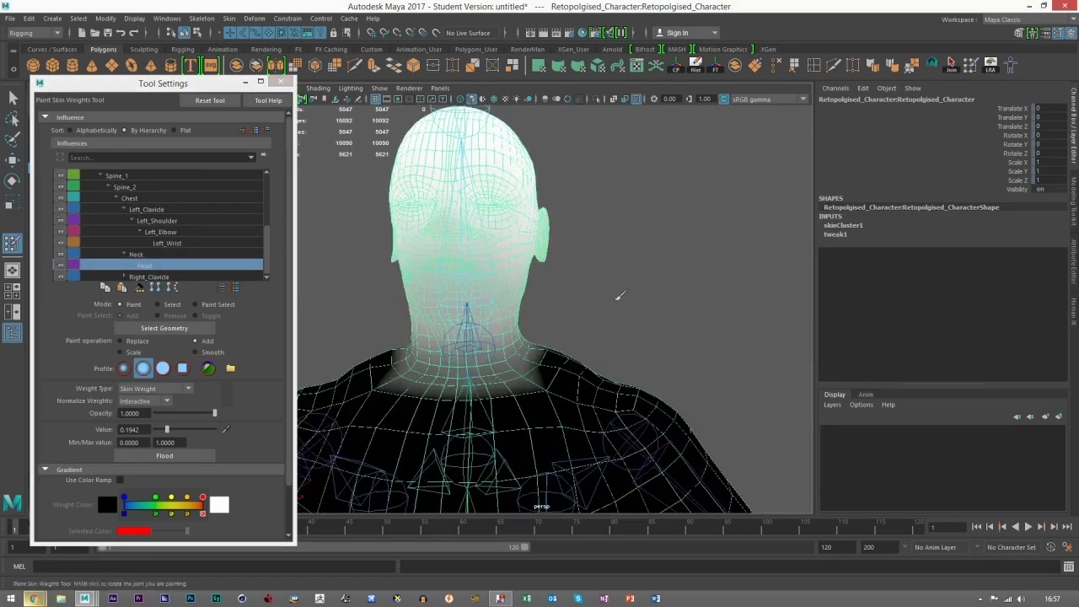
pyautogui.keyDown('alt'); pyautogui.moveTo(371, 300); pyautogui.dragTo(602, 309); pyautogui.keyUp('alt')
pyautogui.keyDown('alt'); pyautogui.moveTo(532, 319); pyautogui.dragTo(534, 309); pyautogui.keyUp('alt')
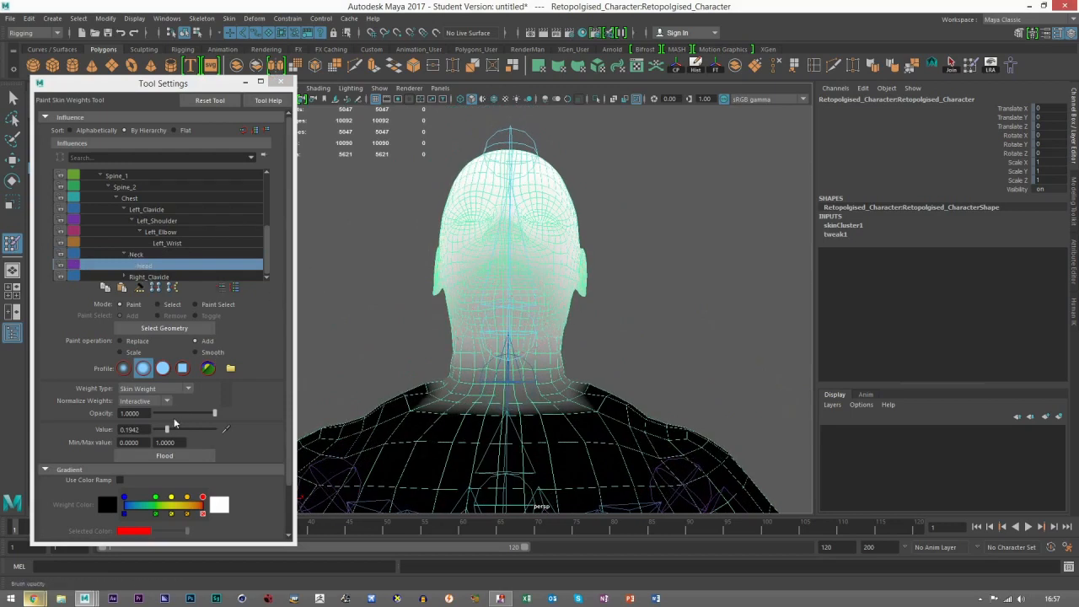
pyautogui.moveTo(168, 430); pyautogui.dragTo(226, 433)
pyautogui.keyDown('alt'); pyautogui.moveTo(622, 368); pyautogui.dragTo(623, 349); pyautogui.keyUp('alt')
pyautogui.moveTo(507, 280)
pyautogui.mouseDown()
pyautogui.moveTo(520, 274)
pyautogui.moveTo(446, 296)
pyautogui.moveTo(557, 263)
pyautogui.moveTo(452, 198)
pyautogui.mouseUp()
pyautogui.moveTo(435, 267)
pyautogui.keyDown('alt'); pyautogui.mouseDown()
pyautogui.moveTo(525, 275)
pyautogui.moveTo(405, 180)
pyautogui.mouseUp(); pyautogui.keyUp('alt')
pyautogui.moveTo(443, 215)
pyautogui.keyDown('alt'); pyautogui.mouseDown()
pyautogui.moveTo(542, 268)
pyautogui.moveTo(579, 260)
pyautogui.moveTo(578, 228)
pyautogui.moveTo(666, 194)
pyautogui.moveTo(563, 239)
pyautogui.moveTo(589, 259)
pyautogui.moveTo(544, 259)
pyautogui.moveTo(566, 289)
pyautogui.moveTo(597, 292)
pyautogui.moveTo(554, 290)
pyautogui.moveTo(499, 312)
pyautogui.moveTo(489, 337)
pyautogui.moveTo(555, 314)
pyautogui.mouseUp(); pyautogui.keyUp('alt')
# Step: Switch to the Neck influence and add it all the way around the neck at value 1.0
pyautogui.click(142, 257)
pyautogui.moveTo(647, 287)
pyautogui.keyDown('alt'); pyautogui.mouseDown()
pyautogui.moveTo(494, 303)
pyautogui.moveTo(579, 296)
pyautogui.mouseUp(); pyautogui.keyUp('alt')
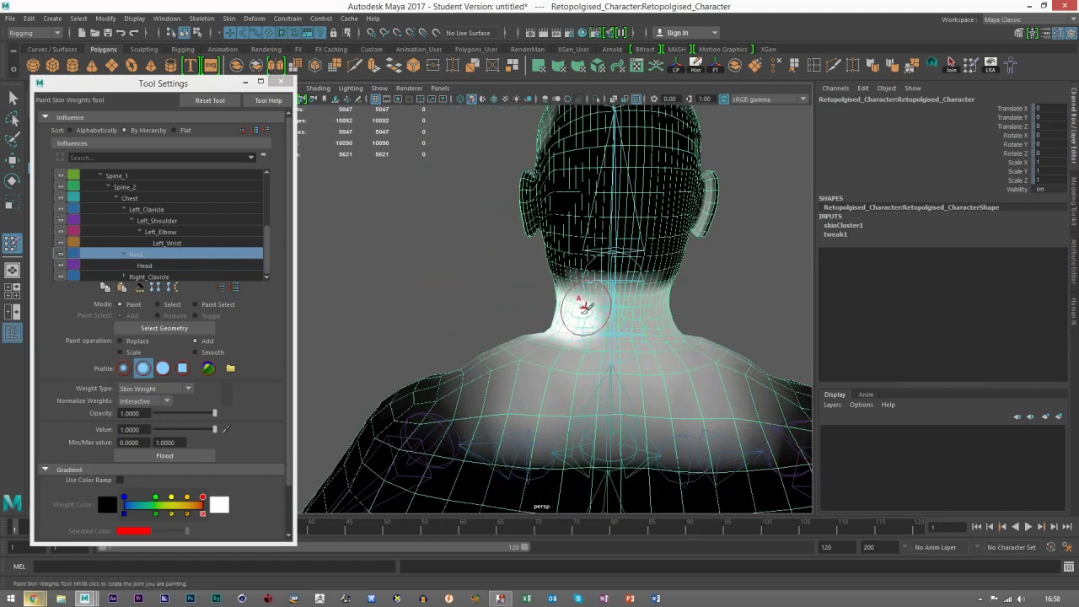
pyautogui.moveTo(651, 319)
pyautogui.keyDown('alt'); pyautogui.mouseDown()
pyautogui.moveTo(508, 312)
pyautogui.moveTo(559, 318)
pyautogui.moveTo(603, 347)
pyautogui.moveTo(471, 330)
pyautogui.mouseUp(); pyautogui.keyUp('alt')
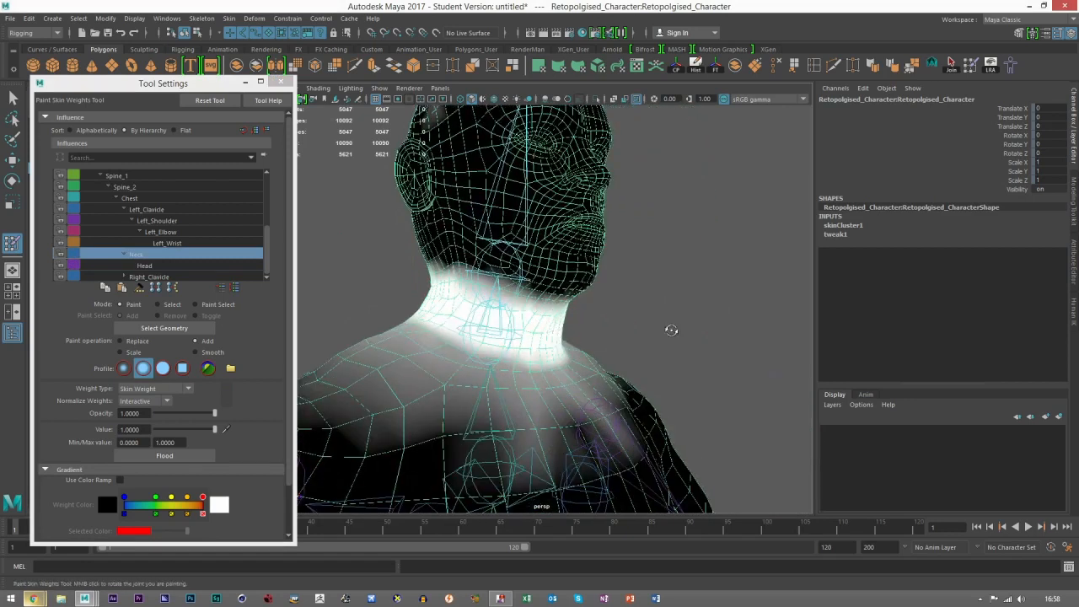
pyautogui.keyDown('alt'); pyautogui.moveTo(671, 331); pyautogui.dragTo(732, 324); pyautogui.keyUp('alt')
pyautogui.moveTo(511, 285); pyautogui.dragTo(600, 306)
pyautogui.keyDown('alt'); pyautogui.moveTo(695, 337); pyautogui.dragTo(516, 309); pyautogui.keyUp('alt')
pyautogui.moveTo(433, 287); pyautogui.dragTo(550, 297)
pyautogui.keyDown('alt'); pyautogui.moveTo(639, 310); pyautogui.dragTo(524, 304); pyautogui.keyUp('alt')
pyautogui.keyDown('alt'); pyautogui.moveTo(649, 294); pyautogui.dragTo(582, 276); pyautogui.keyUp('alt')
pyautogui.keyDown('alt'); pyautogui.moveTo(493, 288); pyautogui.dragTo(574, 297); pyautogui.keyUp('alt')
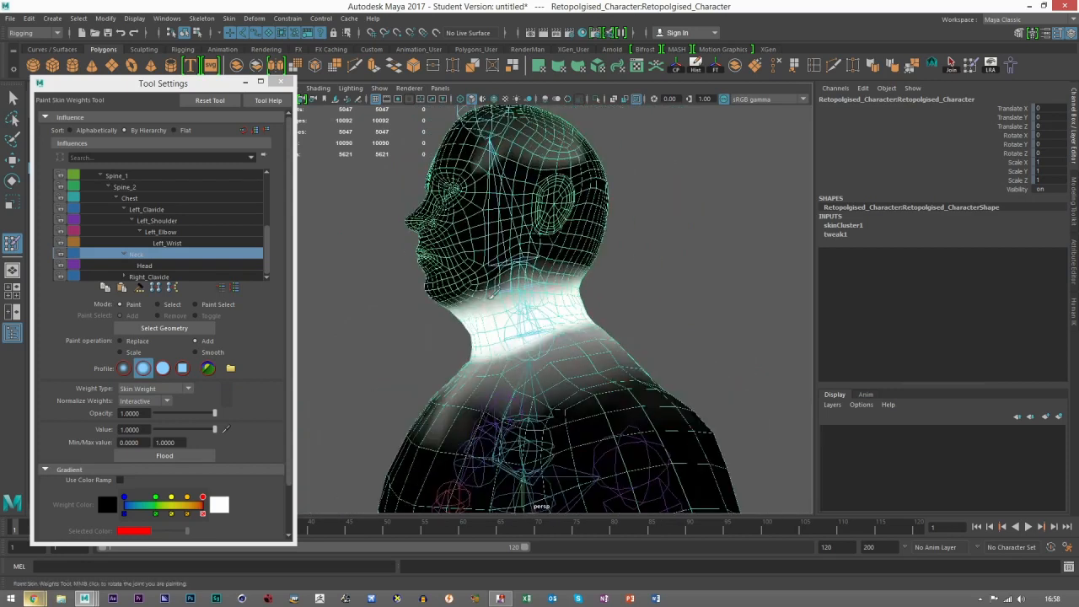
pyautogui.scroll(3, 508, 311)
pyautogui.keyDown('alt'); pyautogui.moveTo(475, 339); pyautogui.dragTo(490, 327); pyautogui.keyUp('alt')
pyautogui.scroll(-1, 484, 322)
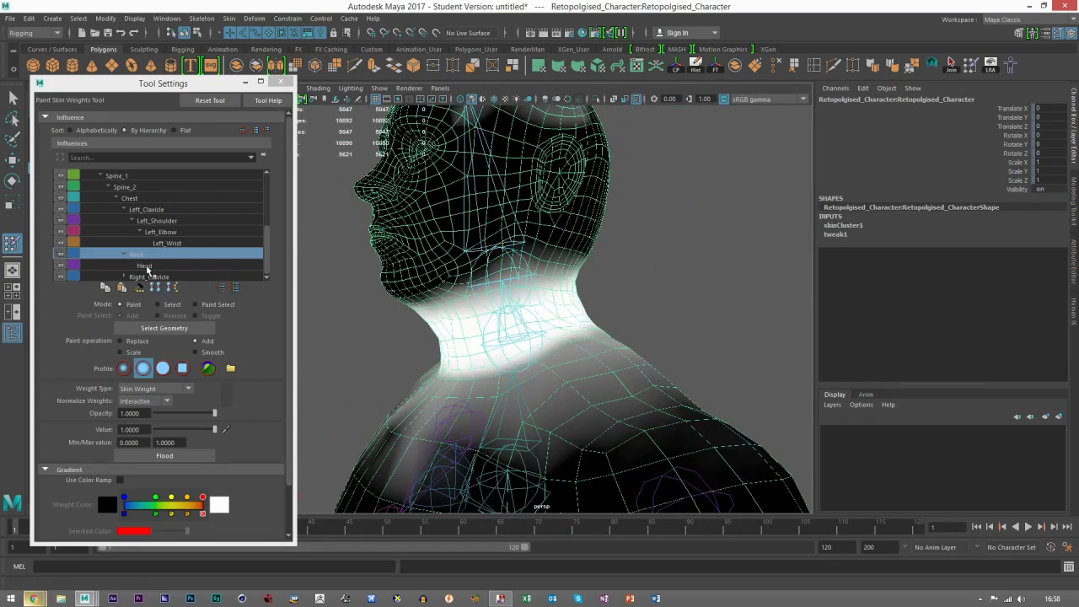
# Step: Switch back to the Head influence and add it at value 1.0 along the jaw, chin and lower back of the head
pyautogui.click(145, 267)
pyautogui.keyDown('alt'); pyautogui.moveTo(433, 301); pyautogui.dragTo(748, 280); pyautogui.keyUp('alt')
pyautogui.keyDown('alt'); pyautogui.moveTo(748, 280); pyautogui.dragTo(590, 291); pyautogui.keyUp('alt')
pyautogui.moveTo(569, 292)
pyautogui.mouseDown()
pyautogui.moveTo(634, 285)
pyautogui.moveTo(753, 308)
pyautogui.moveTo(527, 295)
pyautogui.mouseUp()
pyautogui.moveTo(456, 295); pyautogui.dragTo(620, 310)
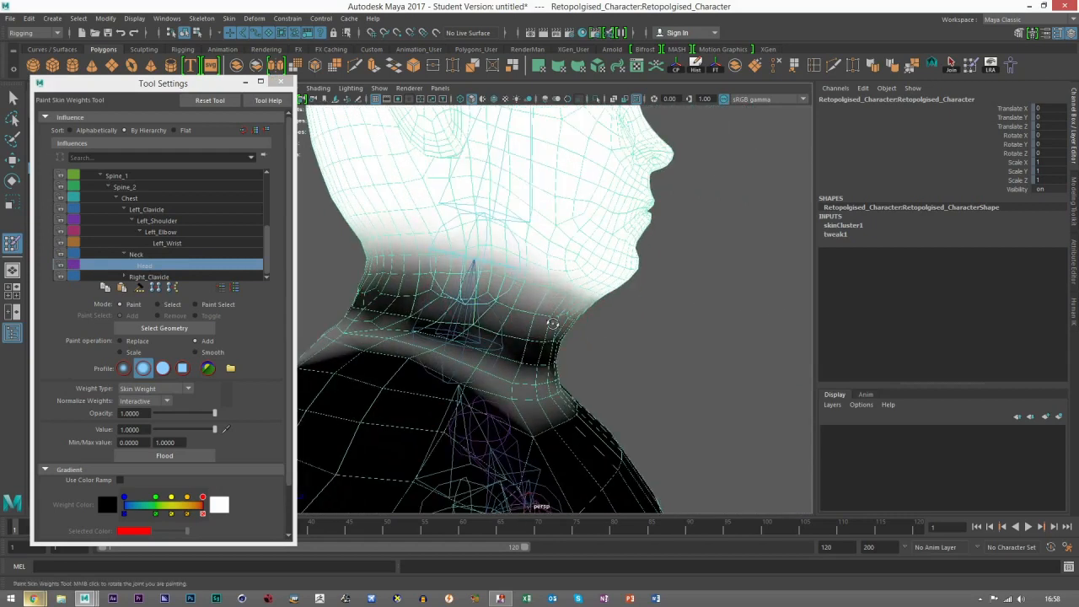
pyautogui.keyDown('alt'); pyautogui.moveTo(552, 326); pyautogui.dragTo(717, 316); pyautogui.keyUp('alt')
pyautogui.moveTo(425, 276)
pyautogui.mouseDown()
pyautogui.moveTo(547, 310)
pyautogui.moveTo(608, 305)
pyautogui.moveTo(631, 277)
pyautogui.mouseUp()
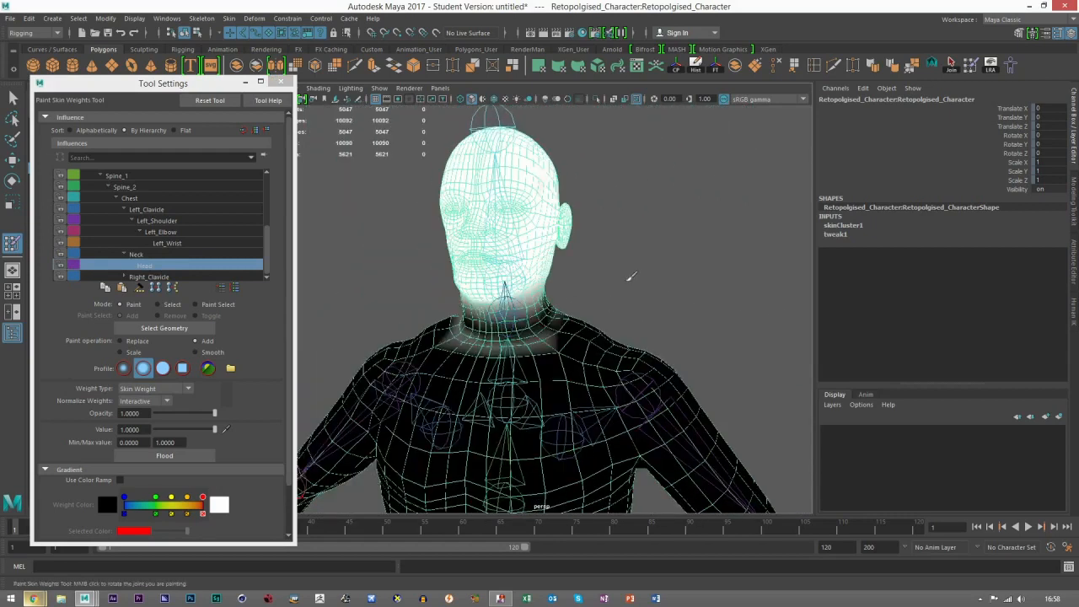
pyautogui.scroll(2, 619, 284)
pyautogui.keyDown('alt'); pyautogui.moveTo(511, 287); pyautogui.dragTo(560, 311, button='middle'); pyautogui.keyUp('alt')
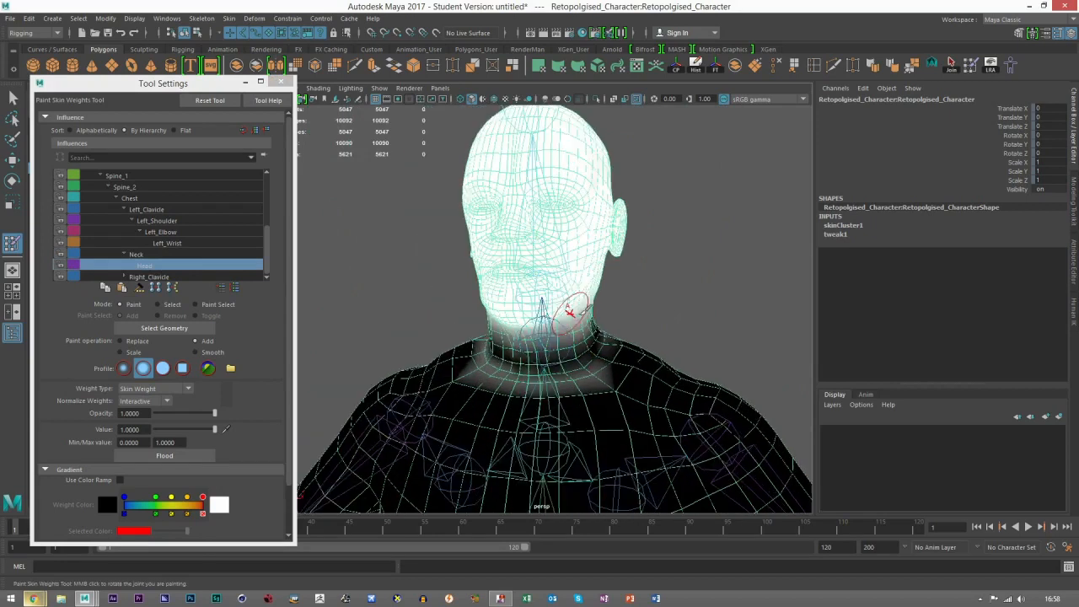
pyautogui.keyDown('alt'); pyautogui.moveTo(597, 360); pyautogui.dragTo(628, 370); pyautogui.keyUp('alt')
pyautogui.scroll(3, 660, 308)
pyautogui.keyDown('alt'); pyautogui.moveTo(660, 308); pyautogui.dragTo(681, 288, button='middle'); pyautogui.keyUp('alt')
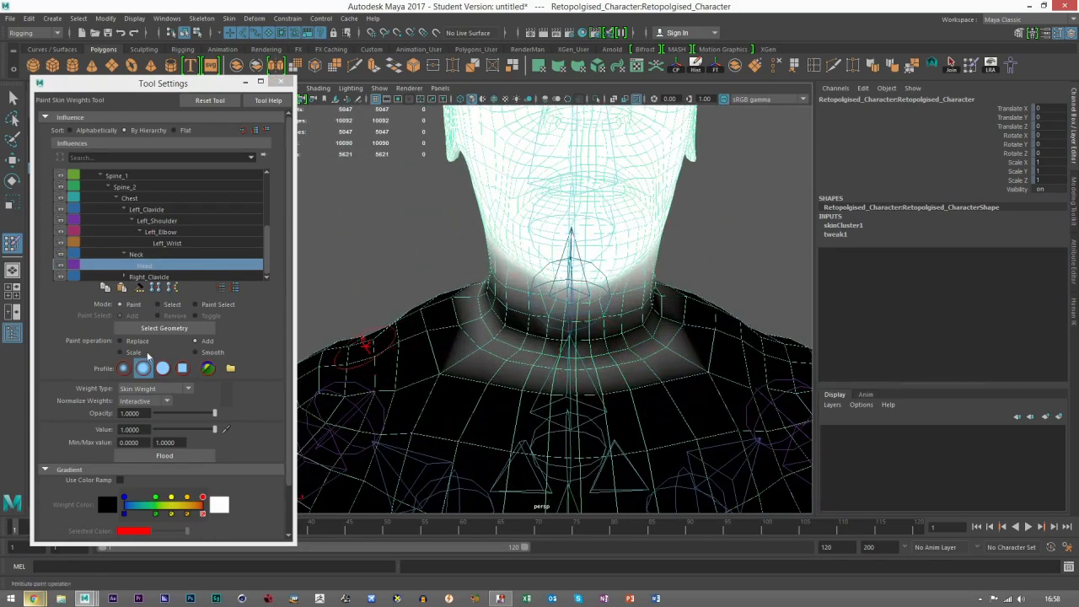
# Step: Remove the Head influence from the base of the neck, chest and upper back using Replace at value 0
pyautogui.click(135, 341)
pyautogui.click(177, 432)
pyautogui.moveTo(550, 363)
pyautogui.mouseDown()
pyautogui.moveTo(643, 366)
pyautogui.moveTo(680, 340)
pyautogui.mouseUp()
pyautogui.moveTo(447, 347)
pyautogui.mouseDown()
pyautogui.moveTo(472, 322)
pyautogui.moveTo(484, 361)
pyautogui.moveTo(514, 368)
pyautogui.mouseUp()
pyautogui.keyDown('alt'); pyautogui.moveTo(506, 368); pyautogui.dragTo(620, 418); pyautogui.keyUp('alt')
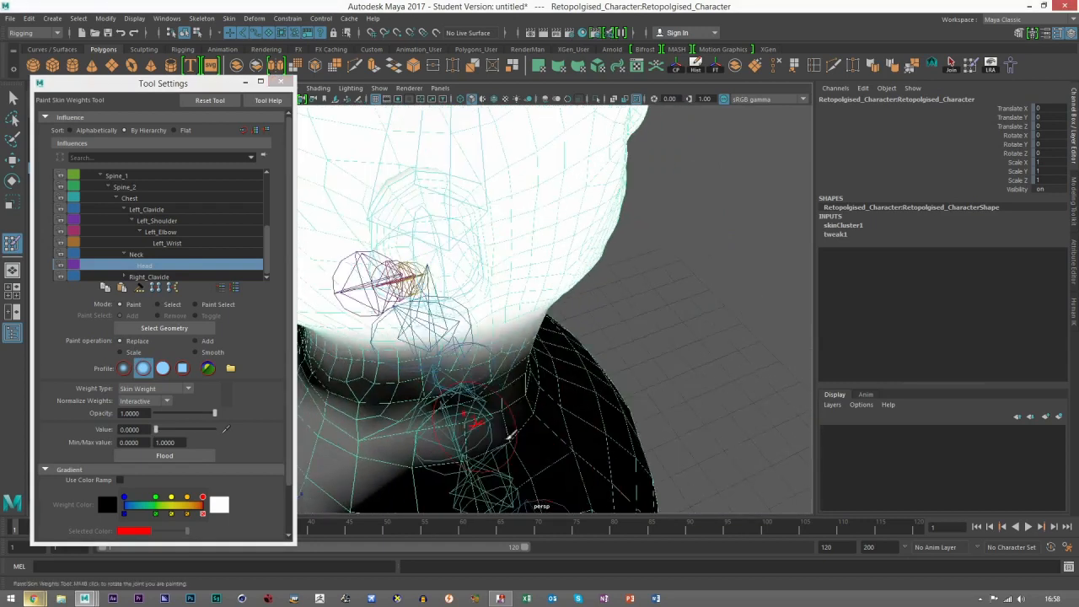
pyautogui.keyDown('alt'); pyautogui.moveTo(428, 445); pyautogui.dragTo(568, 393); pyautogui.keyUp('alt')
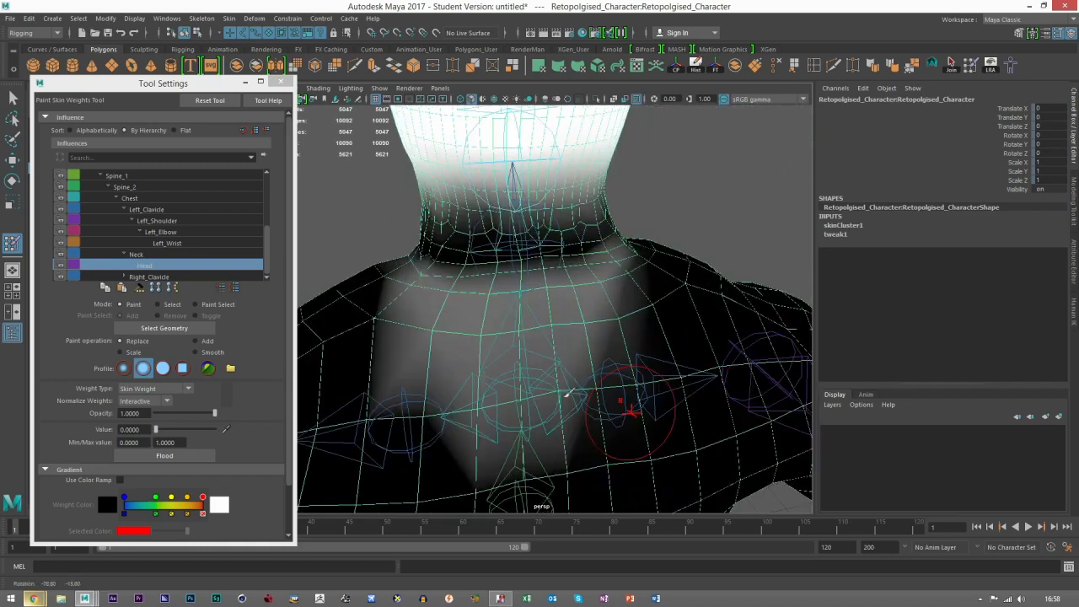
pyautogui.scroll(-2, 567, 393)
pyautogui.moveTo(608, 354)
pyautogui.mouseDown()
pyautogui.moveTo(460, 312)
pyautogui.moveTo(453, 296)
pyautogui.moveTo(528, 327)
pyautogui.moveTo(516, 381)
pyautogui.moveTo(609, 268)
pyautogui.moveTo(407, 280)
pyautogui.mouseUp()
pyautogui.scroll(-5, 556, 331)
pyautogui.keyDown('alt'); pyautogui.moveTo(556, 330); pyautogui.dragTo(739, 359); pyautogui.keyUp('alt')
pyautogui.keyDown('alt'); pyautogui.moveTo(565, 357); pyautogui.dragTo(603, 323); pyautogui.keyUp('alt')
pyautogui.scroll(4, 602, 323)
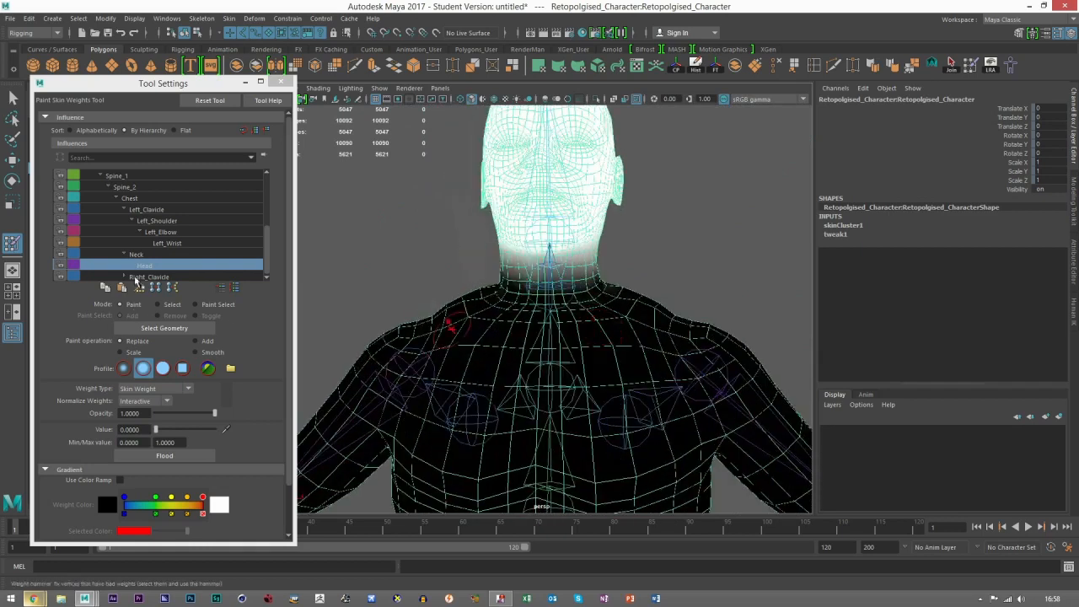
# Step: Switch to the Neck influence and remove it from the shoulders, upper chest and upper back using Replace at value 0
pyautogui.click(137, 254)
pyautogui.moveTo(494, 385)
pyautogui.mouseDown()
pyautogui.moveTo(482, 340)
pyautogui.moveTo(523, 371)
pyautogui.moveTo(556, 349)
pyautogui.mouseUp()
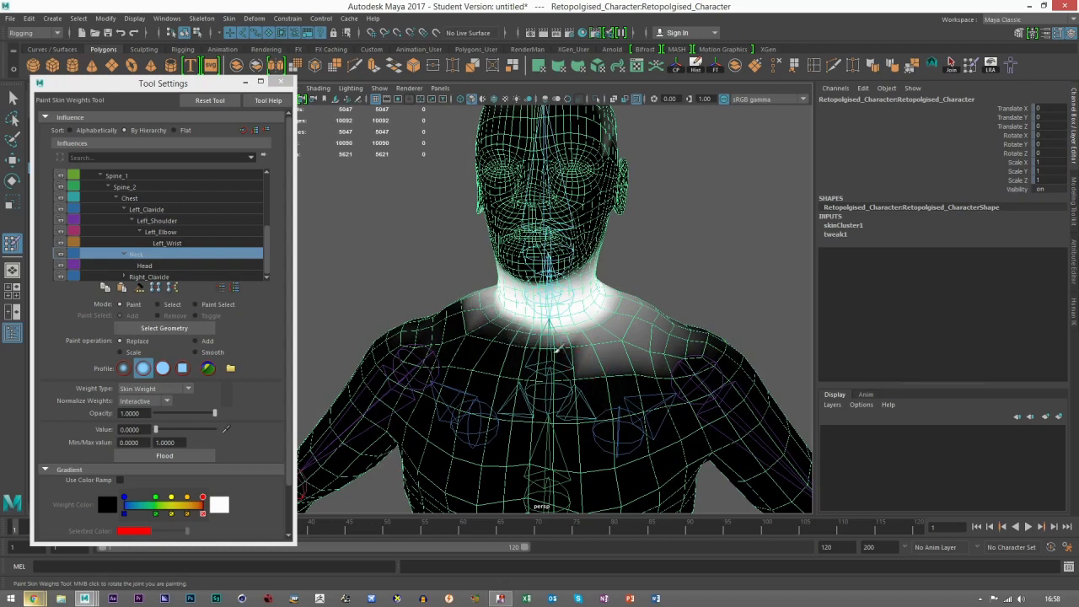
pyautogui.moveTo(646, 379)
pyautogui.mouseDown()
pyautogui.moveTo(616, 348)
pyautogui.moveTo(658, 314)
pyautogui.moveTo(727, 322)
pyautogui.mouseUp()
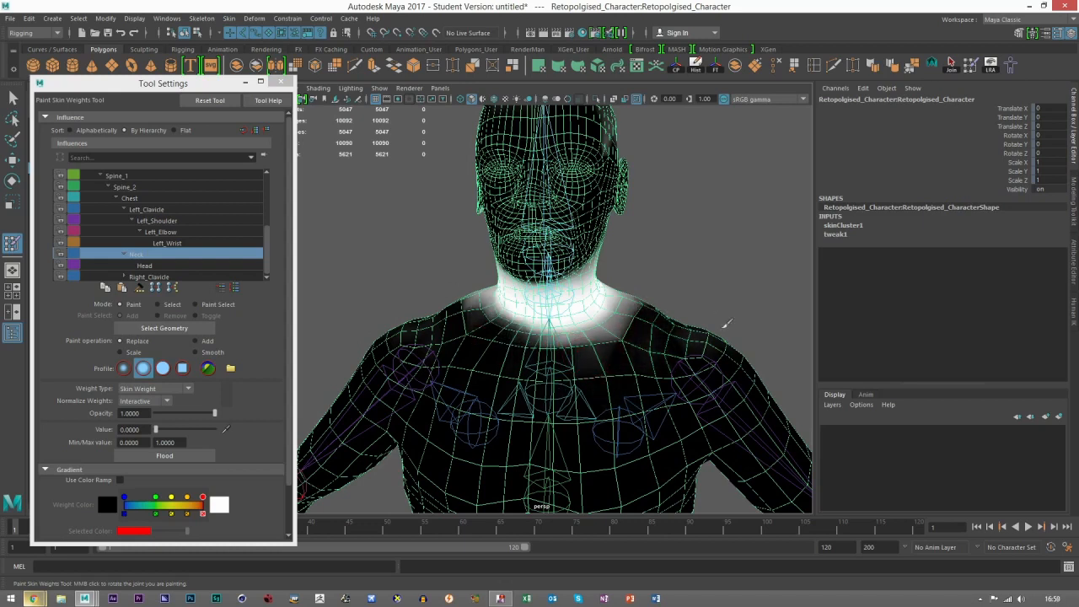
pyautogui.moveTo(576, 318)
pyautogui.mouseDown()
pyautogui.moveTo(639, 307)
pyautogui.moveTo(628, 325)
pyautogui.moveTo(533, 350)
pyautogui.moveTo(553, 384)
pyautogui.moveTo(645, 371)
pyautogui.mouseUp()
pyautogui.moveTo(655, 334)
pyautogui.mouseDown()
pyautogui.moveTo(460, 333)
pyautogui.moveTo(449, 285)
pyautogui.moveTo(544, 341)
pyautogui.moveTo(479, 314)
pyautogui.moveTo(477, 302)
pyautogui.mouseUp()
pyautogui.keyDown('alt'); pyautogui.moveTo(545, 364); pyautogui.dragTo(519, 305); pyautogui.keyUp('alt')
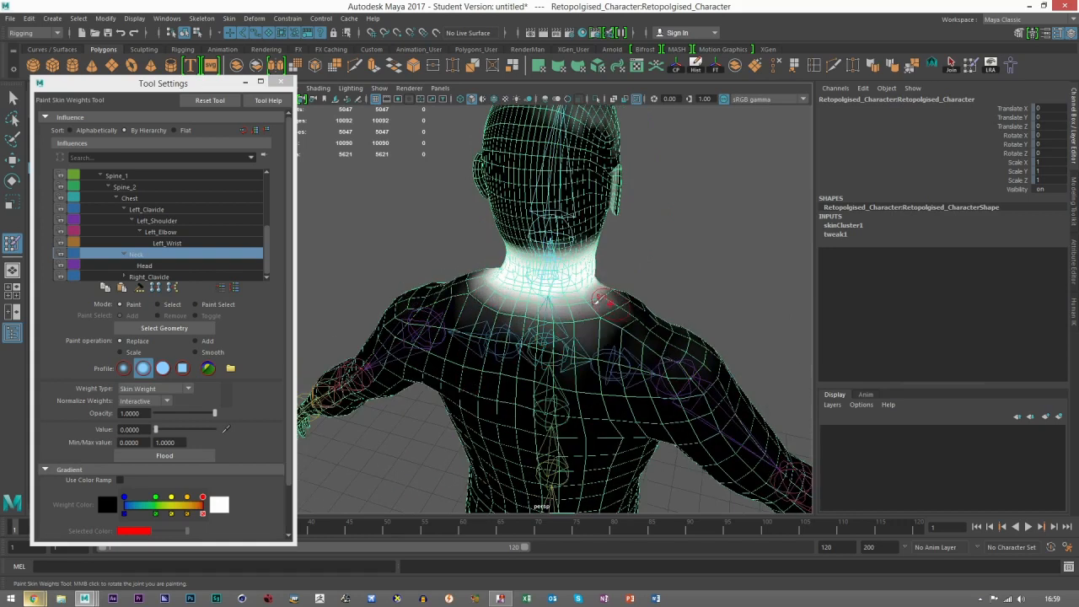
# Step: Undo the last Neck strokes and repaint value 0 beside the front base of the neck
pyautogui.hotkey('ctrl', 'z')
pyautogui.hotkey('ctrl', 'z')
pyautogui.keyDown('alt'); pyautogui.moveTo(612, 287); pyautogui.dragTo(543, 329); pyautogui.keyUp('alt')
pyautogui.hotkey('ctrl', 'z')
pyautogui.moveTo(484, 314); pyautogui.dragTo(493, 334)
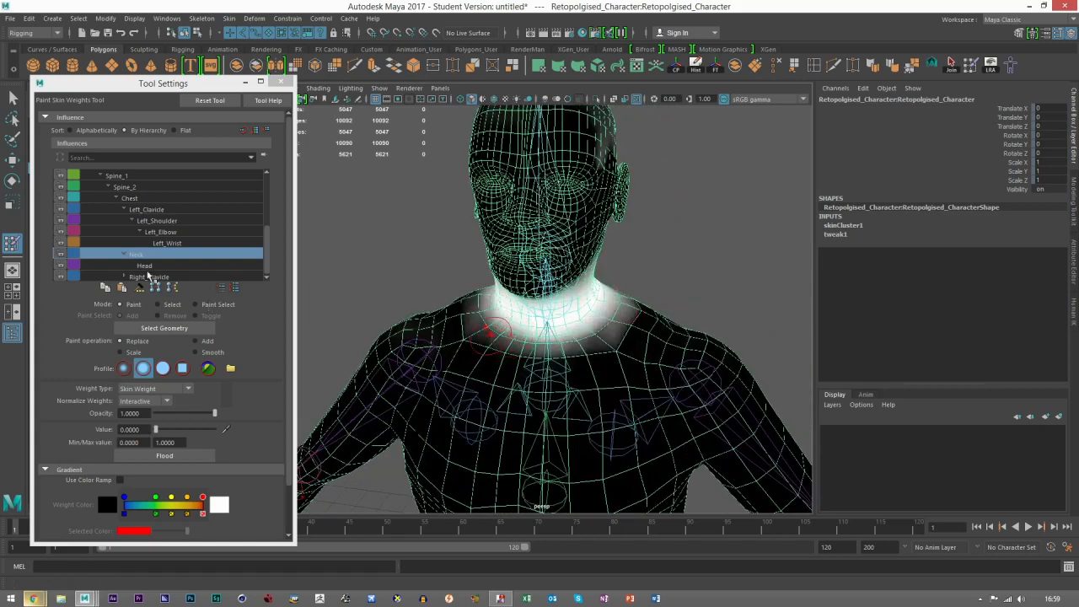
# Step: Inspect the Chest, Left_Clavicle and Right_Clavicle influences on the upper body
pyautogui.click(131, 198)
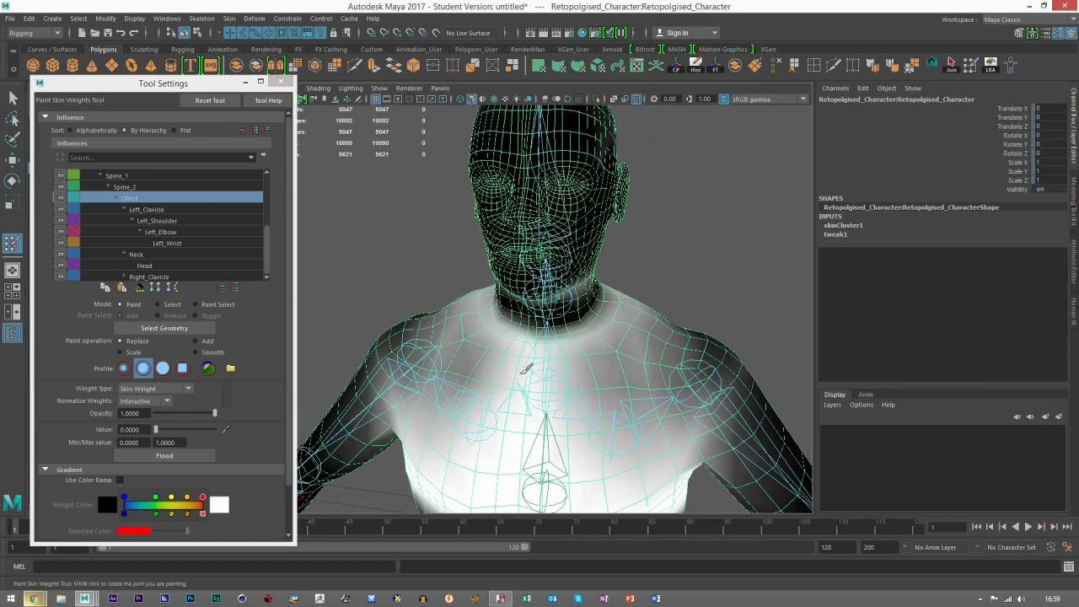
pyautogui.click(145, 209)
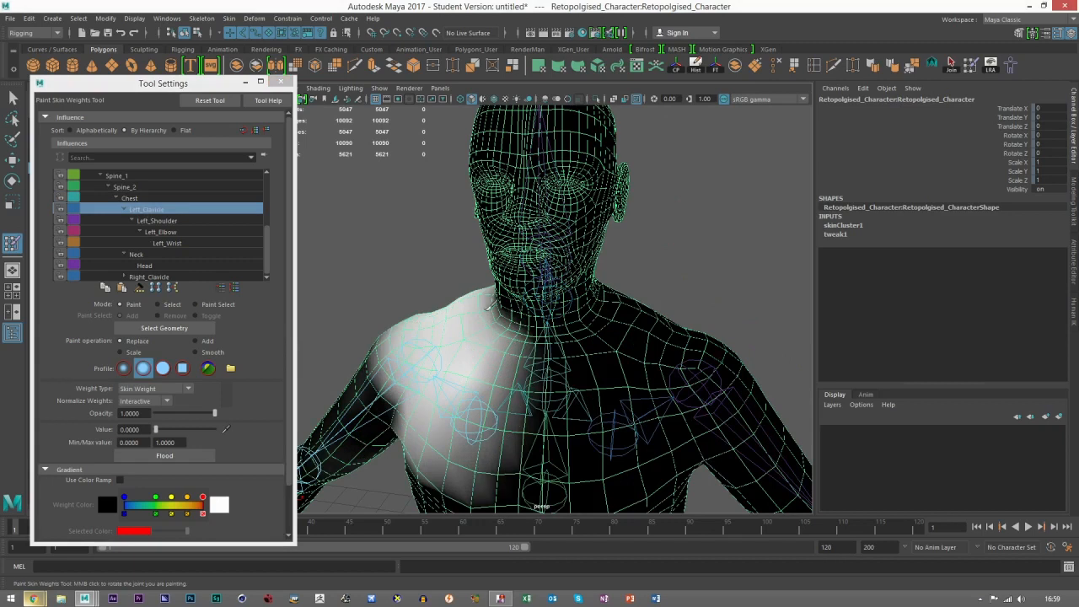
pyautogui.click(145, 276)
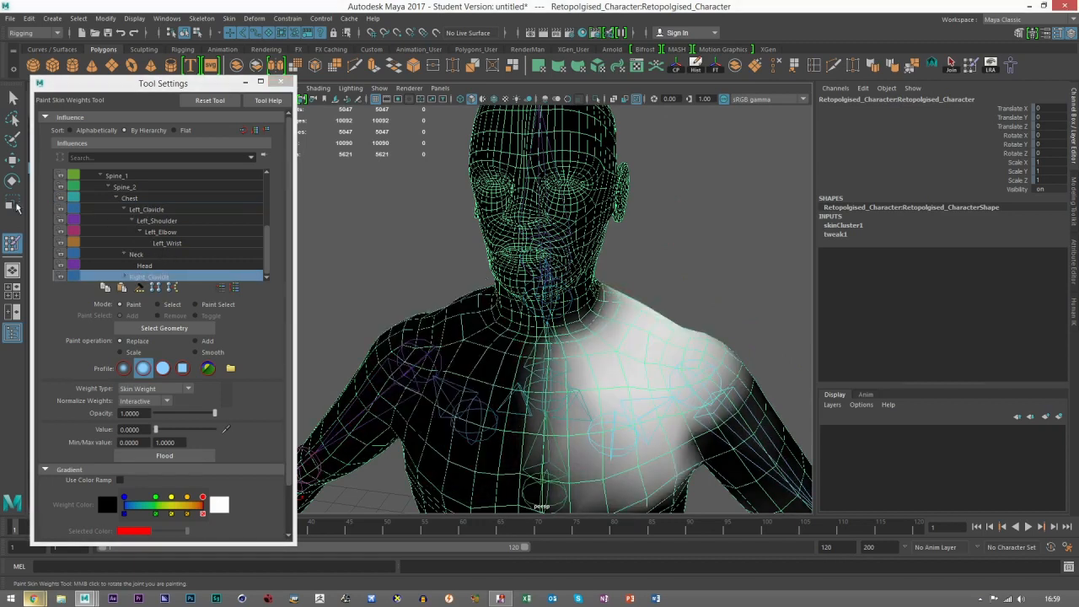
# Step: Exit weight painting, deselect the mesh and select the Spine_2 joint
pyautogui.click(10, 162)
pyautogui.click(674, 258)
pyautogui.scroll(-3, 573, 414)
pyautogui.keyDown('alt'); pyautogui.moveTo(558, 431); pyautogui.dragTo(519, 404, button='middle'); pyautogui.keyUp('alt')
pyautogui.click(519, 406)
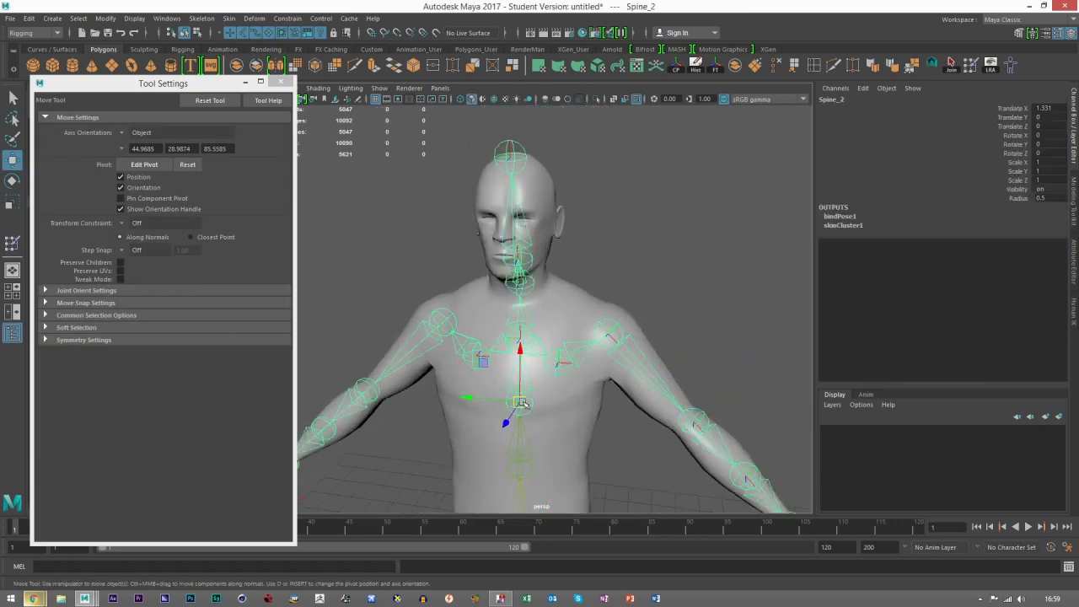
# Step: Test the torso deformation by rotating Spine_2, including to about -12 in Y, and undo the rotations
pyautogui.scroll(-5, 540, 384)
pyautogui.press('e')
pyautogui.keyDown('alt'); pyautogui.moveTo(542, 382); pyautogui.dragTo(496, 349); pyautogui.keyUp('alt')
pyautogui.scroll(4, 537, 307)
pyautogui.scroll(-4, 539, 310)
pyautogui.hotkey('ctrl', 'z')
pyautogui.scroll(4, 540, 345)
pyautogui.keyDown('alt'); pyautogui.moveTo(675, 349); pyautogui.dragTo(563, 321); pyautogui.keyUp('alt')
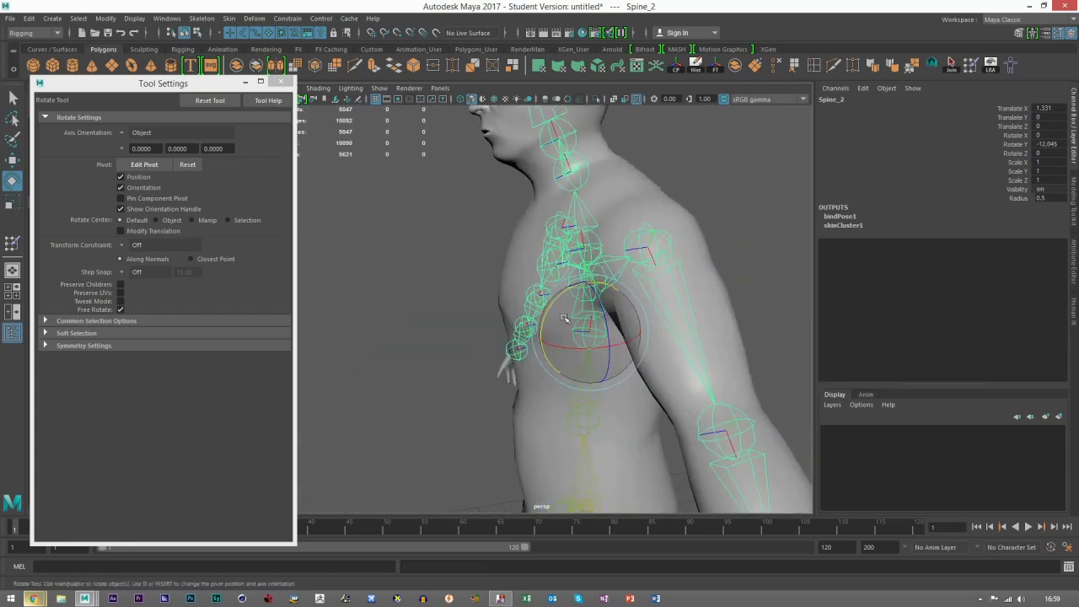
pyautogui.hotkey('ctrl', 'z')
# Step: Select the Spine_1 joint and rotate it to about -11.3 in Y to test the waist bend
pyautogui.scroll(-4, 552, 334)
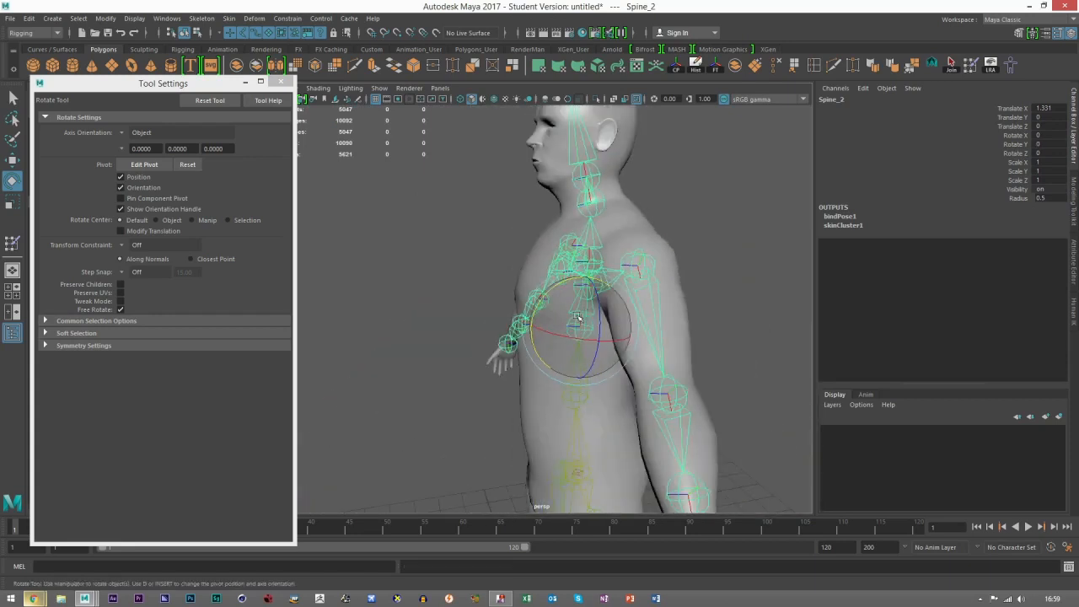
pyautogui.click(570, 432)
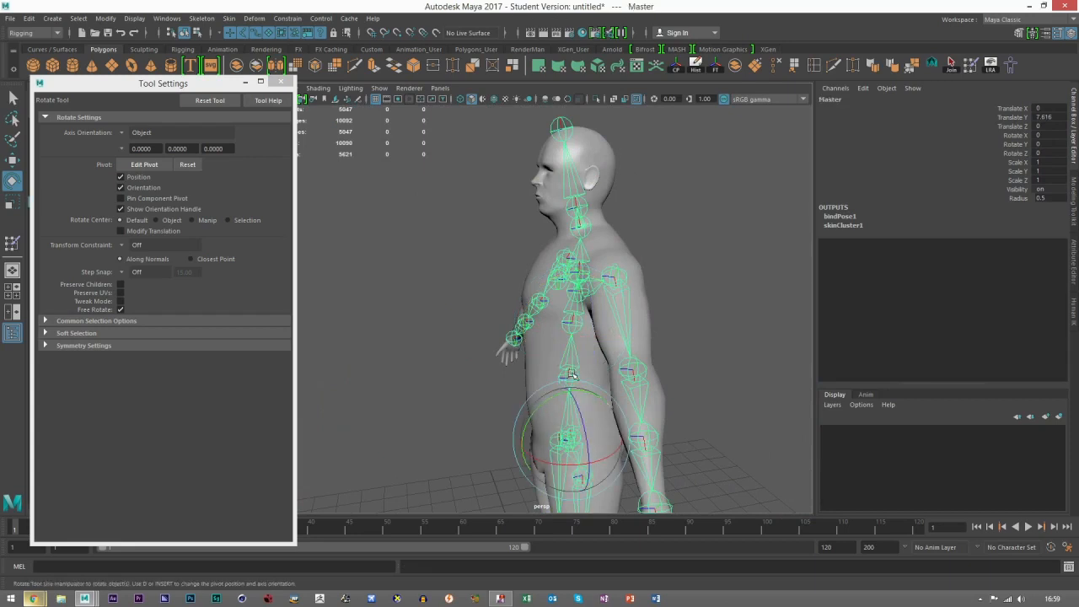
pyautogui.click(567, 377)
pyautogui.moveTo(559, 330); pyautogui.dragTo(550, 334)
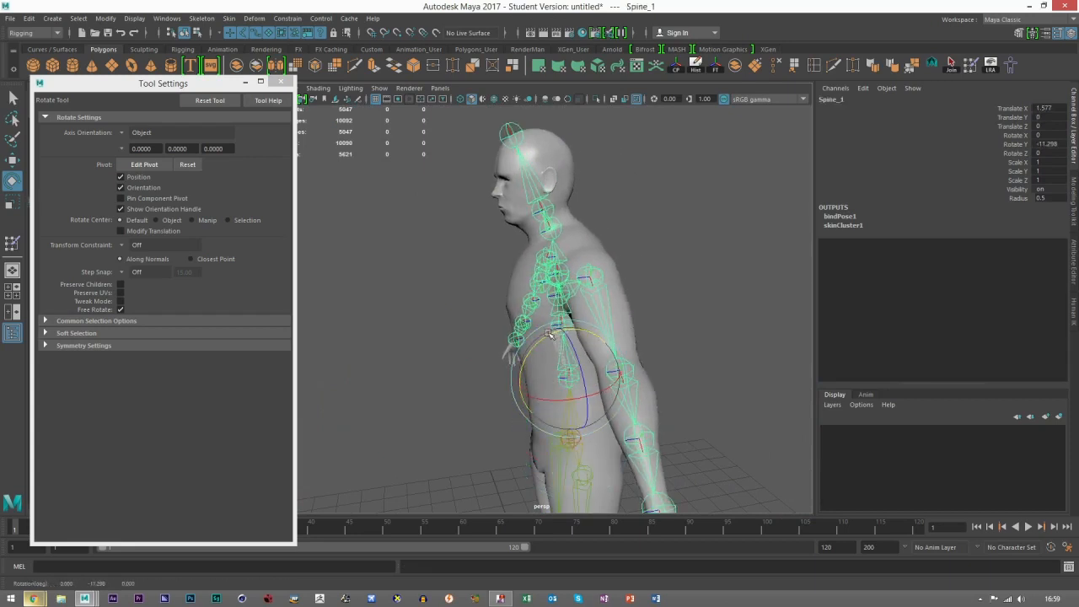
# Step: Test the upper torso deformation by rotating the Chest joint to about -4.4 in Y
pyautogui.click(552, 316)
pyautogui.click(564, 327)
pyautogui.moveTo(558, 276); pyautogui.dragTo(642, 309)
pyautogui.scroll(4, 553, 291)
pyautogui.click(560, 262)
pyautogui.keyDown('alt'); pyautogui.moveTo(579, 266); pyautogui.dragTo(517, 245); pyautogui.keyUp('alt')
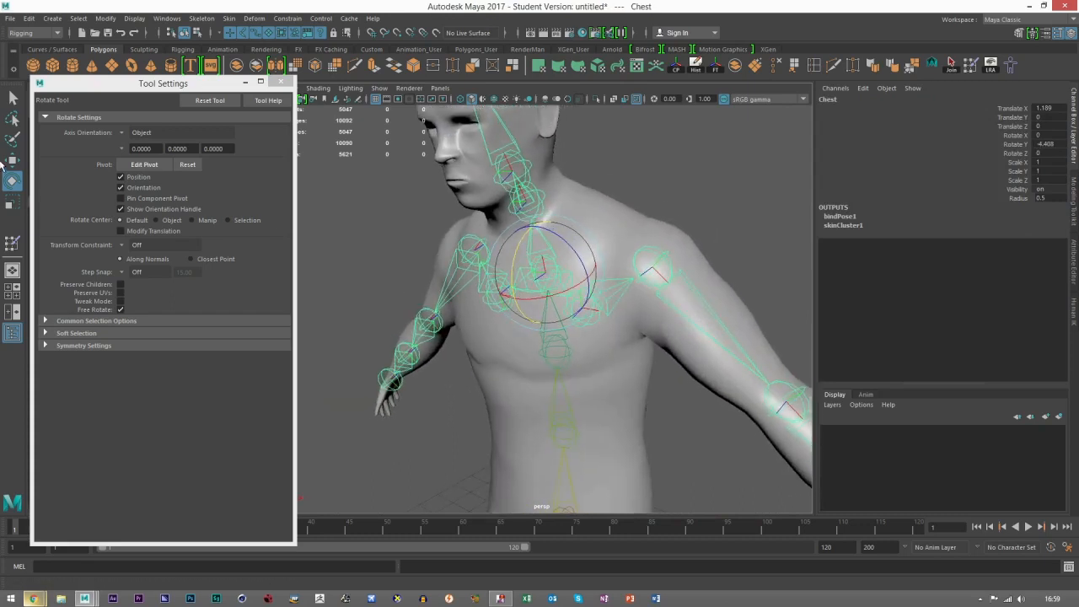
# Step: Activate the Move tool and select the Master joint at the hips
pyautogui.click(12, 160)
pyautogui.scroll(-5, 648, 221)
pyautogui.click(670, 206)
pyautogui.keyDown('alt'); pyautogui.moveTo(665, 213); pyautogui.dragTo(542, 390); pyautogui.keyUp('alt')
pyautogui.click(538, 417)
pyautogui.scroll(3, 587, 385)
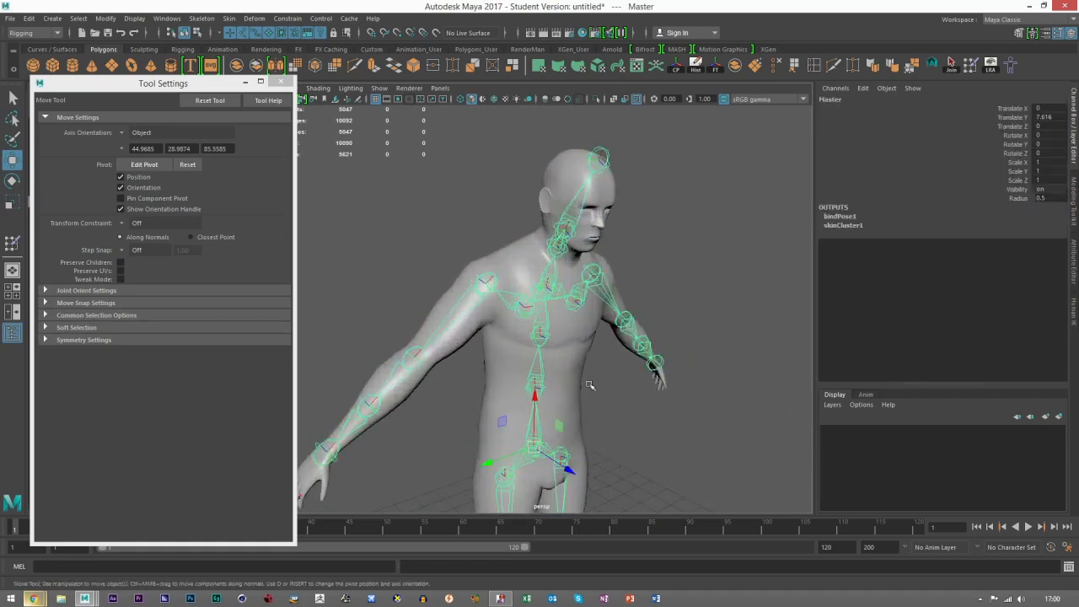
pyautogui.keyDown('alt'); pyautogui.moveTo(588, 385); pyautogui.dragTo(590, 299, button='middle'); pyautogui.keyUp('alt')
# Step: Move the Tool Settings window off the Outliner, expand the Master hierarchy and select Spine_1
pyautogui.moveTo(92, 87); pyautogui.dragTo(183, 99)
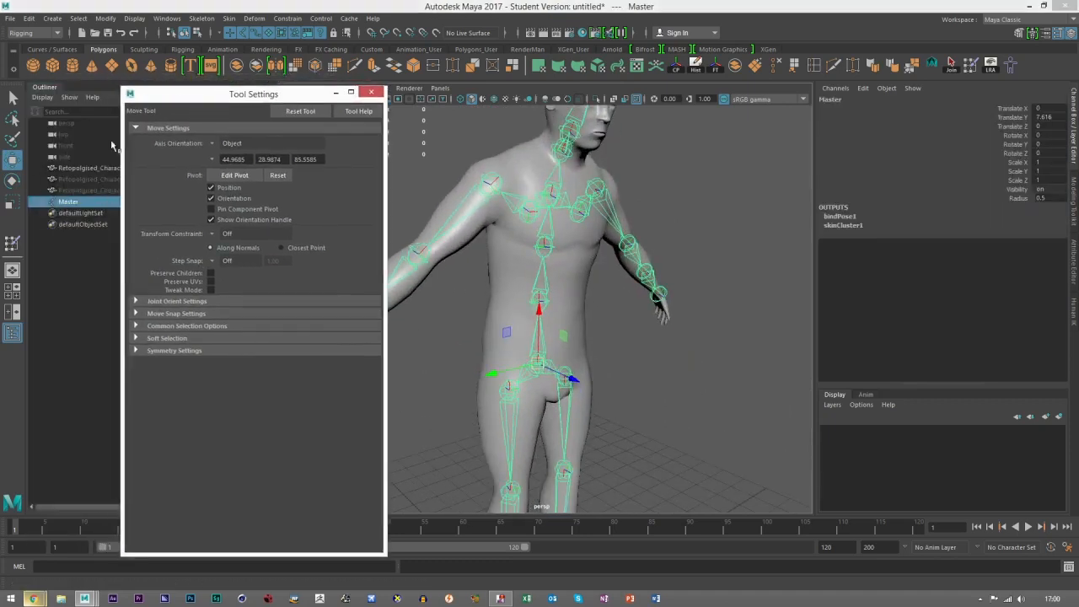
pyautogui.keyDown('shift'); pyautogui.click(43, 201); pyautogui.keyUp('shift')
pyautogui.click(80, 213)
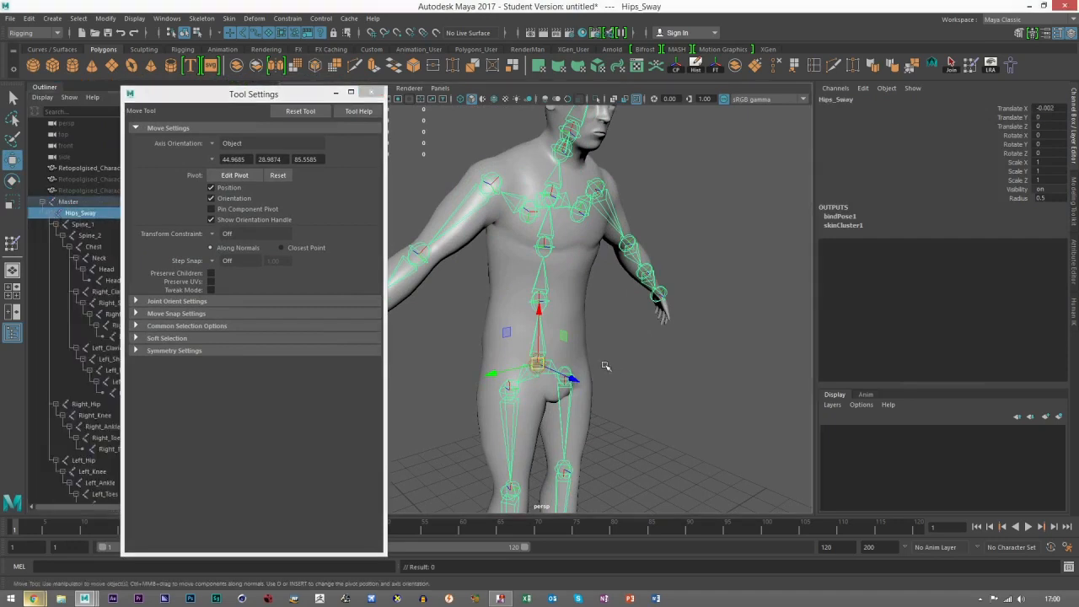
pyautogui.click(78, 224)
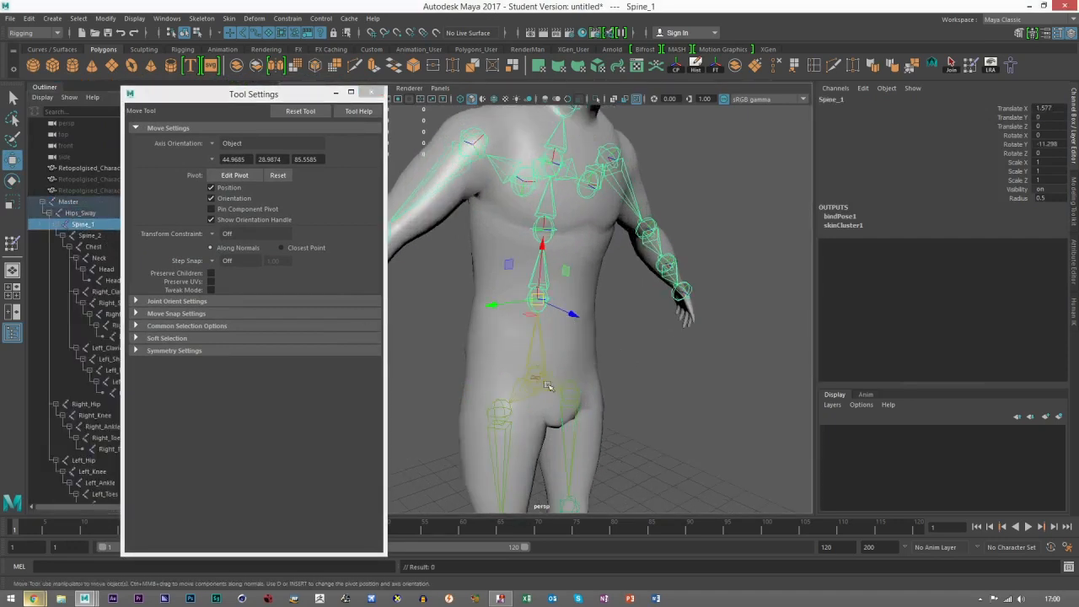
# Step: Test the torso by rotating Spine_1 further, and undo back to the Hips_Sway selection
pyautogui.press('e')
pyautogui.moveTo(559, 280); pyautogui.dragTo(622, 349)
pyautogui.hotkey('ctrl', 'z')
pyautogui.hotkey('ctrl', 'z')
pyautogui.hotkey('ctrl', 'z')
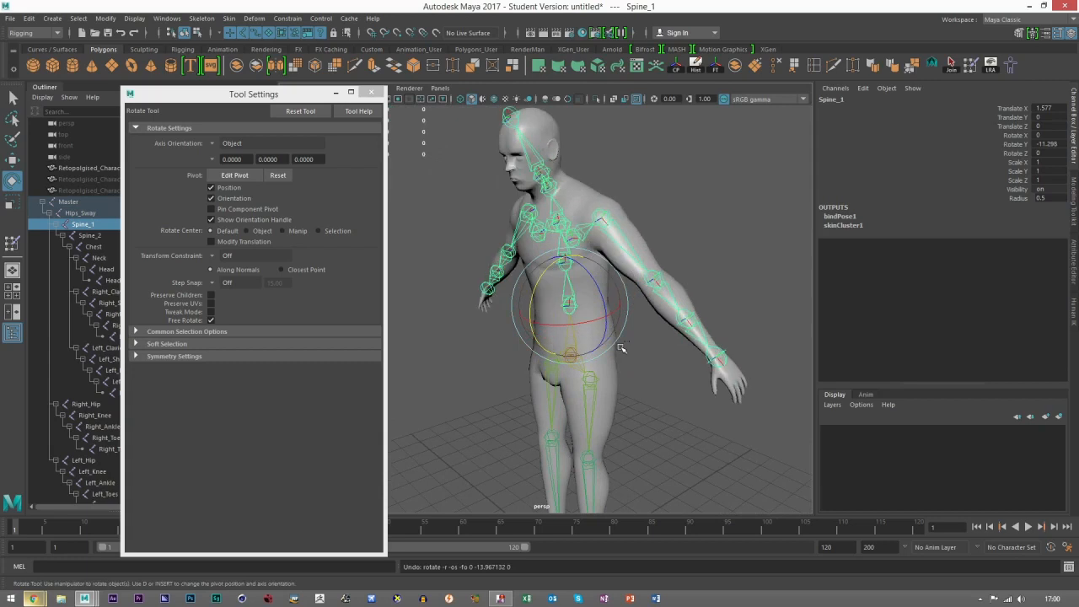
pyautogui.hotkey('ctrl', 'z')
pyautogui.hotkey('ctrl', 'z')
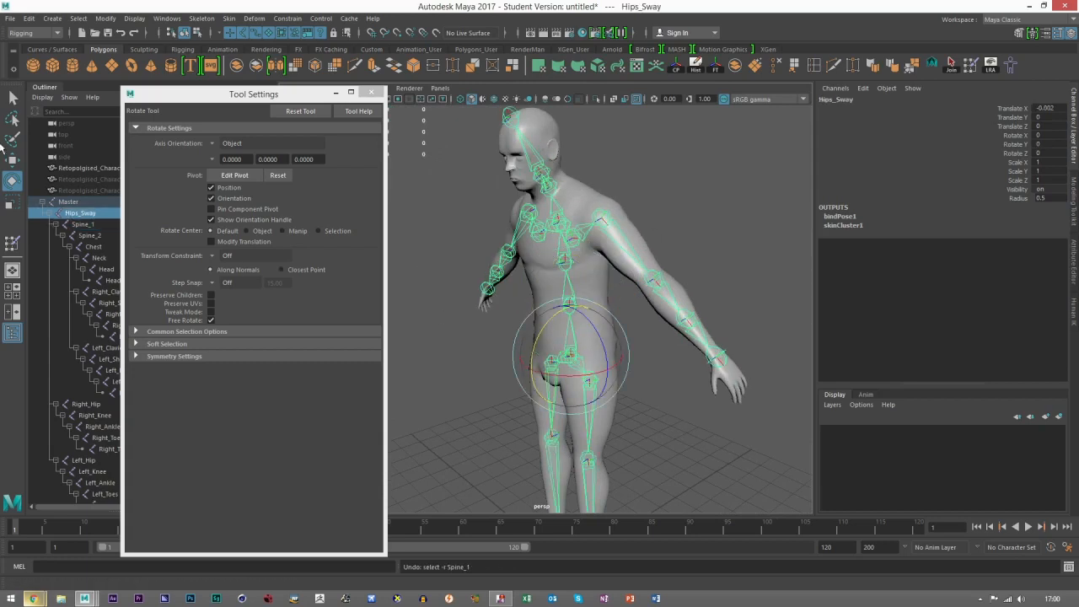
# Step: Select the character mesh and return the skeleton to its bind pose
pyautogui.click(15, 160)
pyautogui.click(648, 247)
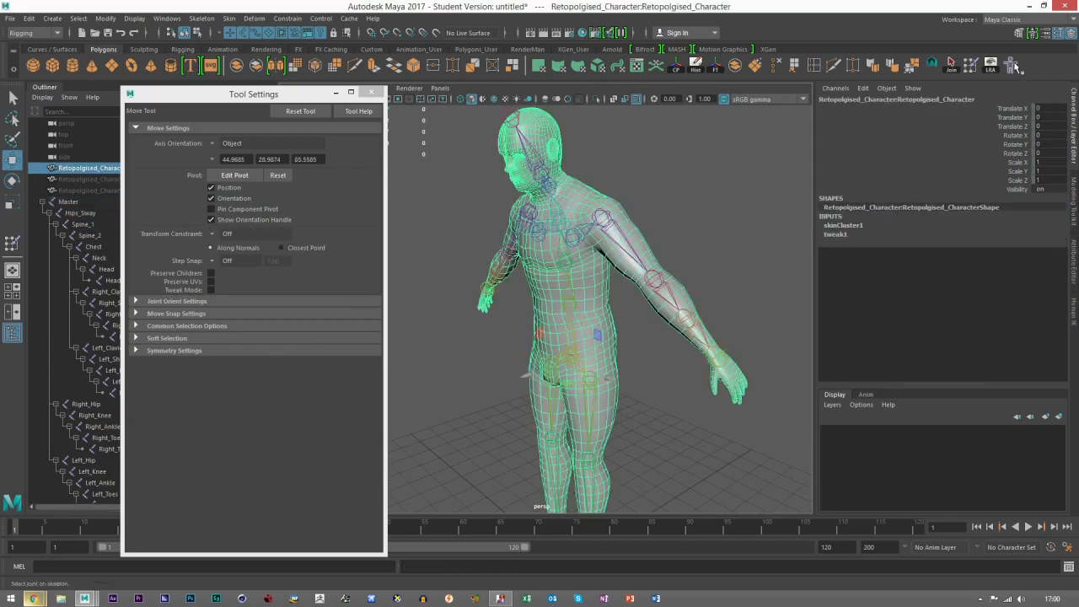
pyautogui.click(1014, 65)
pyautogui.click(708, 202)
pyautogui.keyDown('alt'); pyautogui.moveTo(707, 201); pyautogui.dragTo(764, 205); pyautogui.keyUp('alt')
pyautogui.keyDown('alt'); pyautogui.moveTo(603, 211); pyautogui.dragTo(630, 301, button='middle'); pyautogui.keyUp('alt')
# Step: Select the Head joint and tilt it sideways to about 48 in Z to test the neck deformation
pyautogui.scroll(6, 565, 376)
pyautogui.scroll(4, 585, 298)
pyautogui.keyDown('alt'); pyautogui.moveTo(585, 299); pyautogui.dragTo(549, 299); pyautogui.keyUp('alt')
pyautogui.click(580, 307)
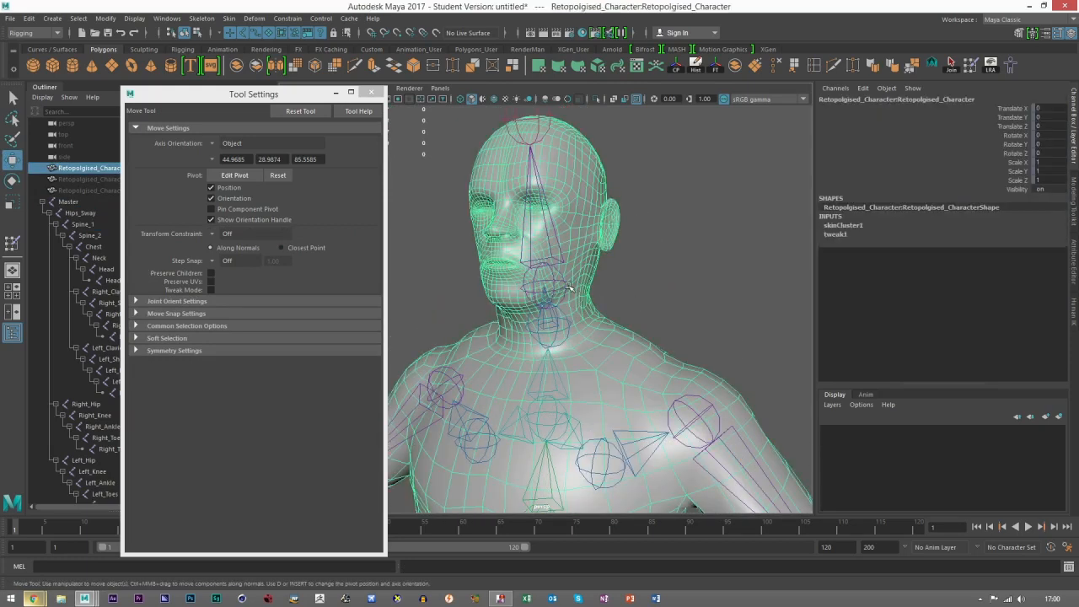
pyautogui.click(569, 287)
pyautogui.press('e')
pyautogui.keyDown('alt'); pyautogui.moveTo(569, 291); pyautogui.dragTo(602, 268); pyautogui.keyUp('alt')
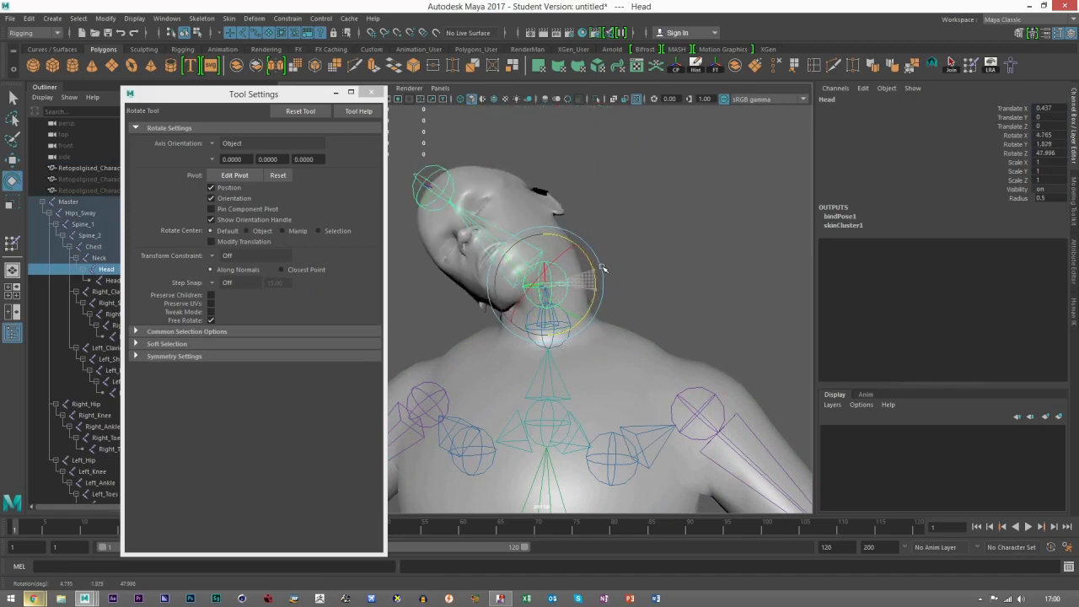
pyautogui.click(672, 309)
# Step: Select the Neck joint and rotate it to about -8.5 in Z to test the base of the neck
pyautogui.scroll(3, 672, 310)
pyautogui.click(550, 319)
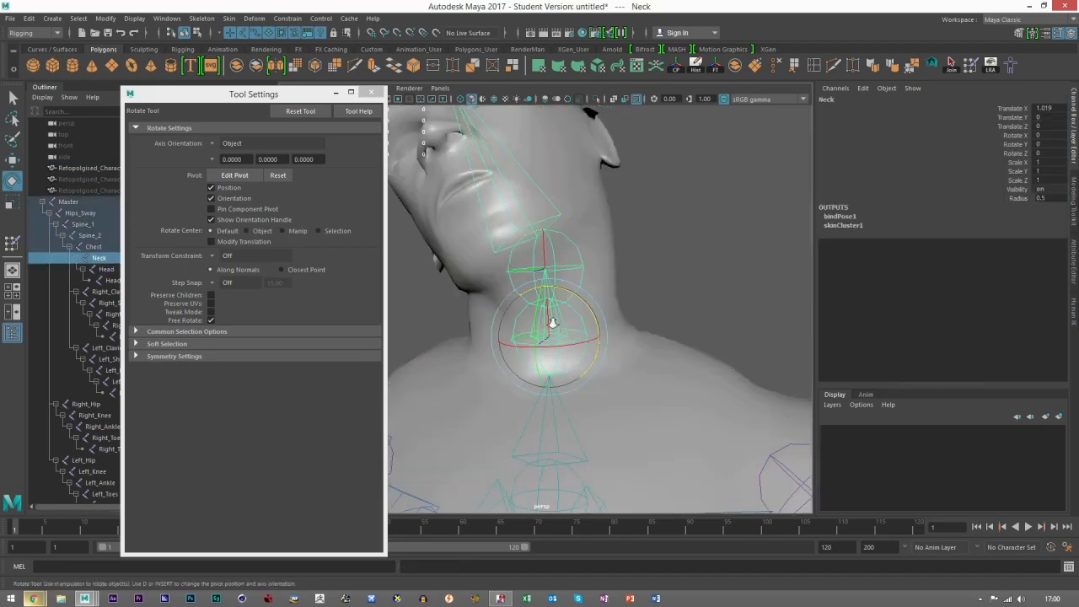
pyautogui.scroll(-3, 557, 312)
pyautogui.moveTo(567, 295)
pyautogui.mouseDown()
pyautogui.moveTo(579, 299)
pyautogui.moveTo(568, 285)
pyautogui.moveTo(579, 277)
pyautogui.moveTo(594, 312)
pyautogui.moveTo(569, 286)
pyautogui.mouseUp()
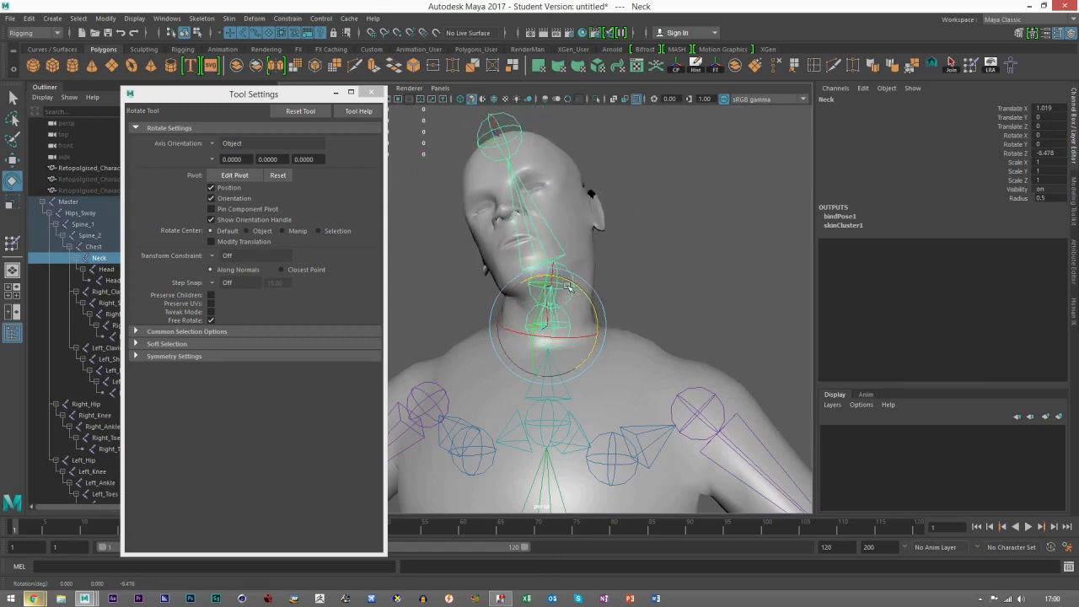
# Step: Reset the tilted head and neck to the bind pose with the character mesh selected
pyautogui.click(11, 159)
pyautogui.click(1074, 198)
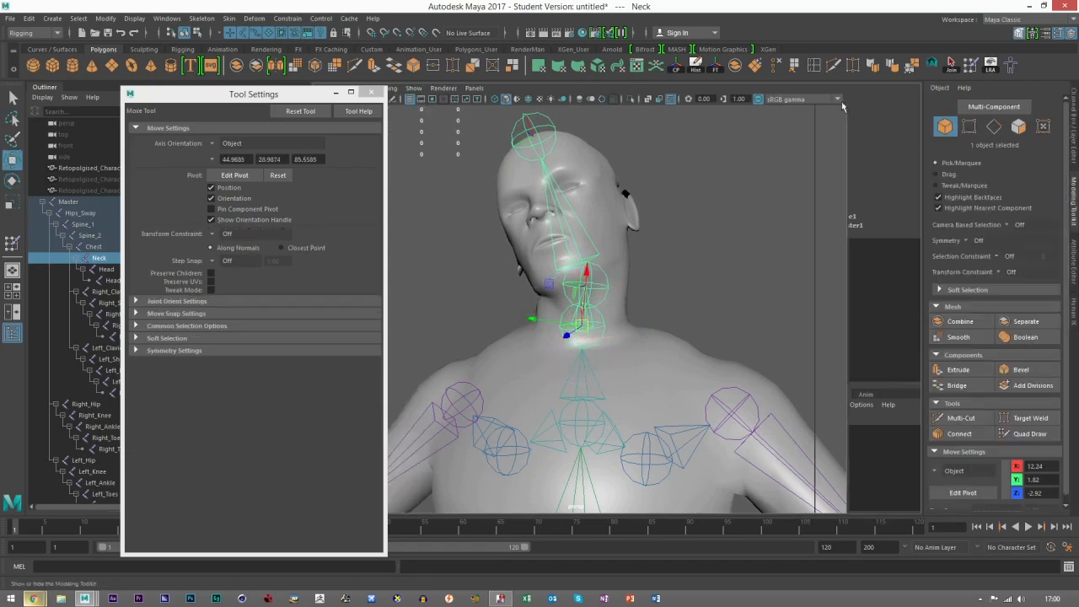
pyautogui.click(687, 329)
pyautogui.click(1011, 65)
pyautogui.moveTo(753, 311)
pyautogui.keyDown('alt'); pyautogui.mouseDown()
pyautogui.moveTo(748, 349)
pyautogui.moveTo(641, 306)
pyautogui.moveTo(635, 292)
pyautogui.mouseUp(); pyautogui.keyUp('alt')
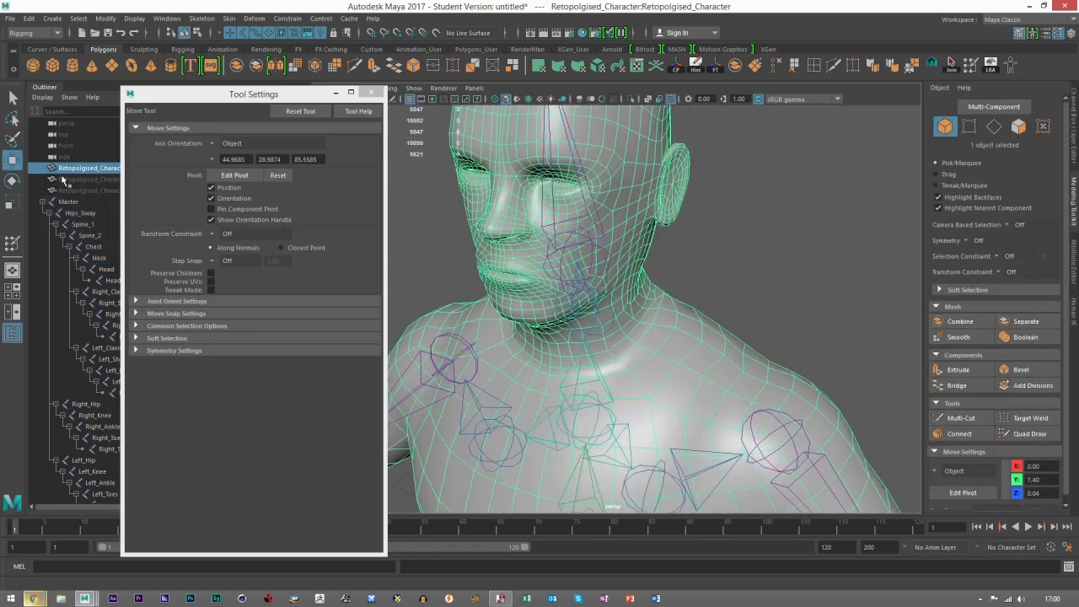
# Step: Start the Paint Skin Weights tool, select the Neck influence and paint value 0 around the front base of the neck
pyautogui.click(972, 66)
pyautogui.moveTo(360, 214)
pyautogui.mouseDown()
pyautogui.moveTo(362, 242)
pyautogui.moveTo(368, 213)
pyautogui.moveTo(367, 234)
pyautogui.moveTo(355, 238)
pyautogui.mouseUp()
pyautogui.click(214, 255)
pyautogui.click(223, 265)
pyautogui.keyDown('alt'); pyautogui.moveTo(594, 359); pyautogui.dragTo(599, 339); pyautogui.keyUp('alt')
pyautogui.moveTo(694, 311)
pyautogui.keyDown('shift'); pyautogui.mouseDown()
pyautogui.moveTo(636, 370)
pyautogui.moveTo(692, 291)
pyautogui.mouseUp(); pyautogui.keyUp('shift')
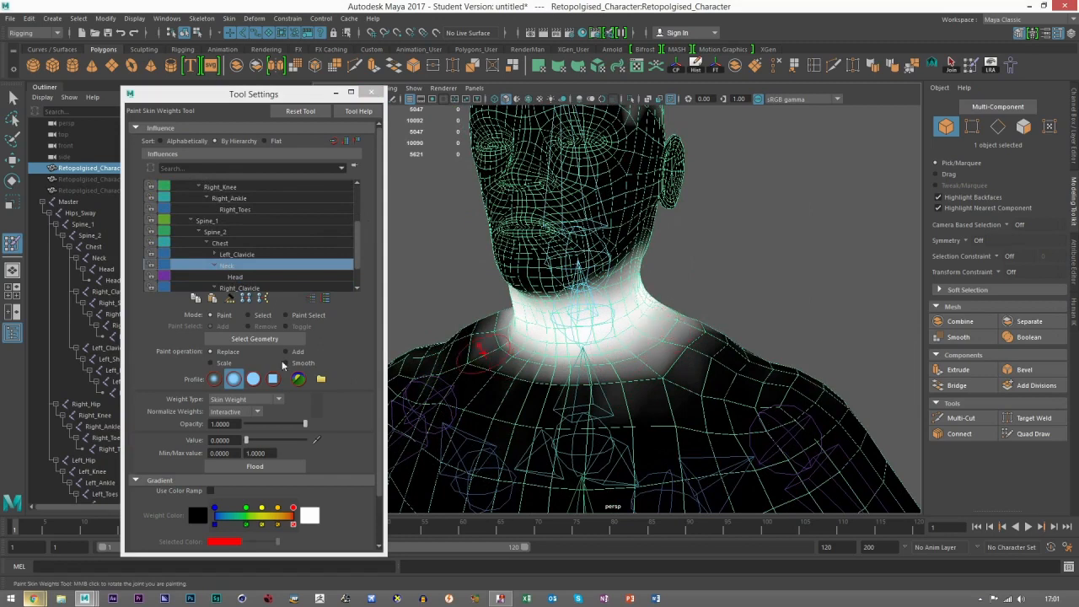
# Step: Paint value 0 for the Neck influence across the upper back and shoulders below the neck
pyautogui.moveTo(643, 364)
pyautogui.mouseDown()
pyautogui.moveTo(666, 371)
pyautogui.moveTo(646, 385)
pyautogui.moveTo(554, 363)
pyautogui.moveTo(510, 369)
pyautogui.moveTo(607, 397)
pyautogui.moveTo(549, 389)
pyautogui.moveTo(620, 413)
pyautogui.mouseUp()
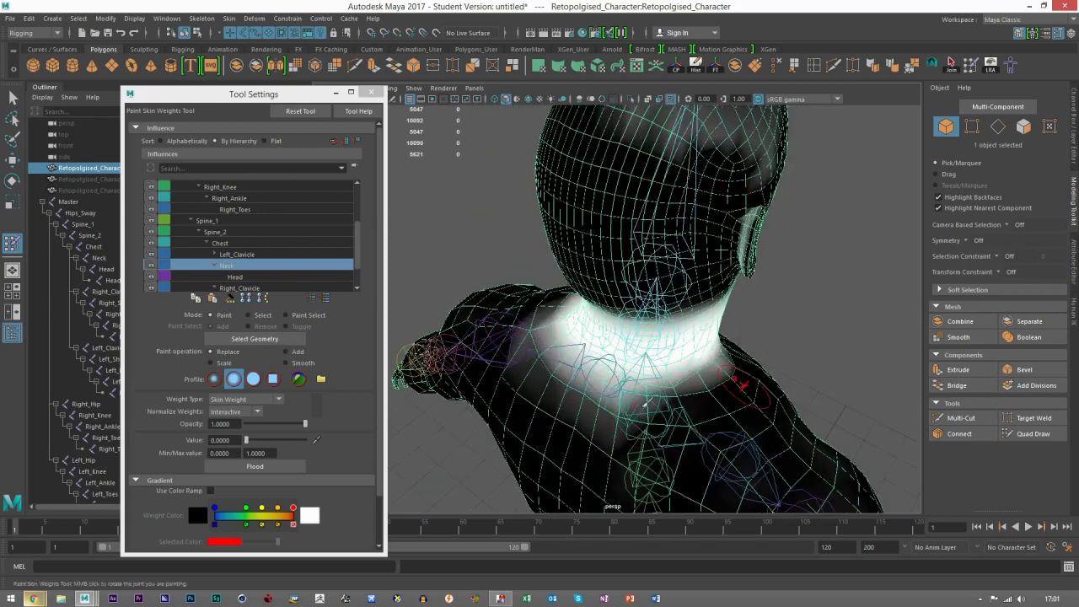
pyautogui.moveTo(529, 340)
pyautogui.mouseDown()
pyautogui.moveTo(560, 366)
pyautogui.moveTo(688, 415)
pyautogui.mouseUp()
pyautogui.moveTo(535, 372)
pyautogui.mouseDown()
pyautogui.moveTo(544, 339)
pyautogui.moveTo(563, 357)
pyautogui.mouseUp()
pyautogui.moveTo(726, 390)
pyautogui.mouseDown()
pyautogui.moveTo(743, 375)
pyautogui.moveTo(727, 398)
pyautogui.mouseUp()
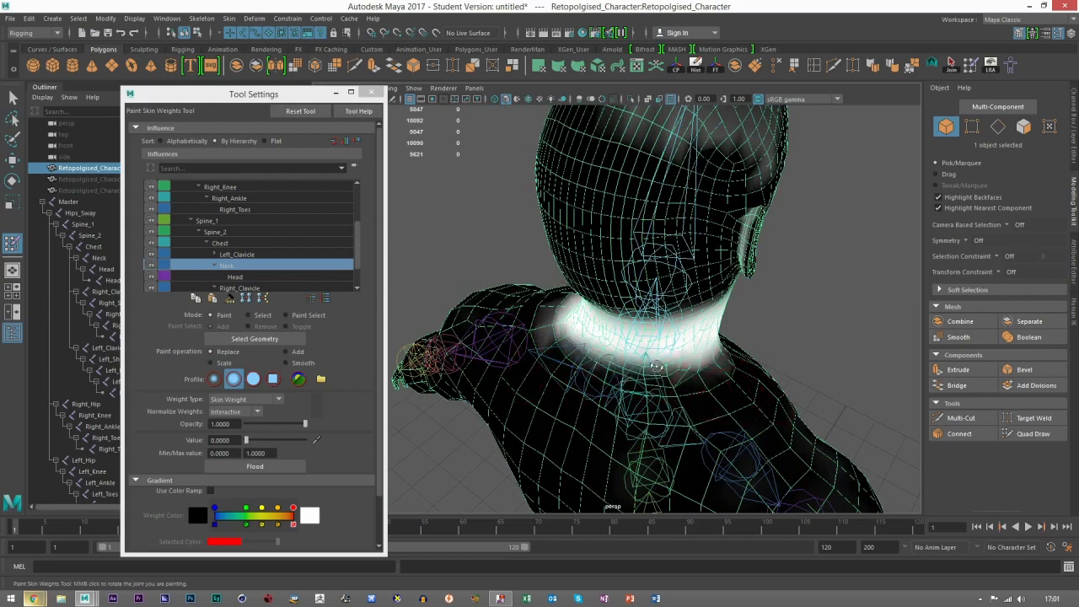
pyautogui.keyDown('alt'); pyautogui.moveTo(652, 371); pyautogui.dragTo(485, 343); pyautogui.keyUp('alt')
# Step: Trim the Neck influence with value 0 along the lower front and side edges of the neck
pyautogui.moveTo(556, 363)
pyautogui.mouseDown()
pyautogui.moveTo(478, 344)
pyautogui.moveTo(711, 367)
pyautogui.moveTo(562, 354)
pyautogui.moveTo(606, 349)
pyautogui.moveTo(615, 318)
pyautogui.mouseUp()
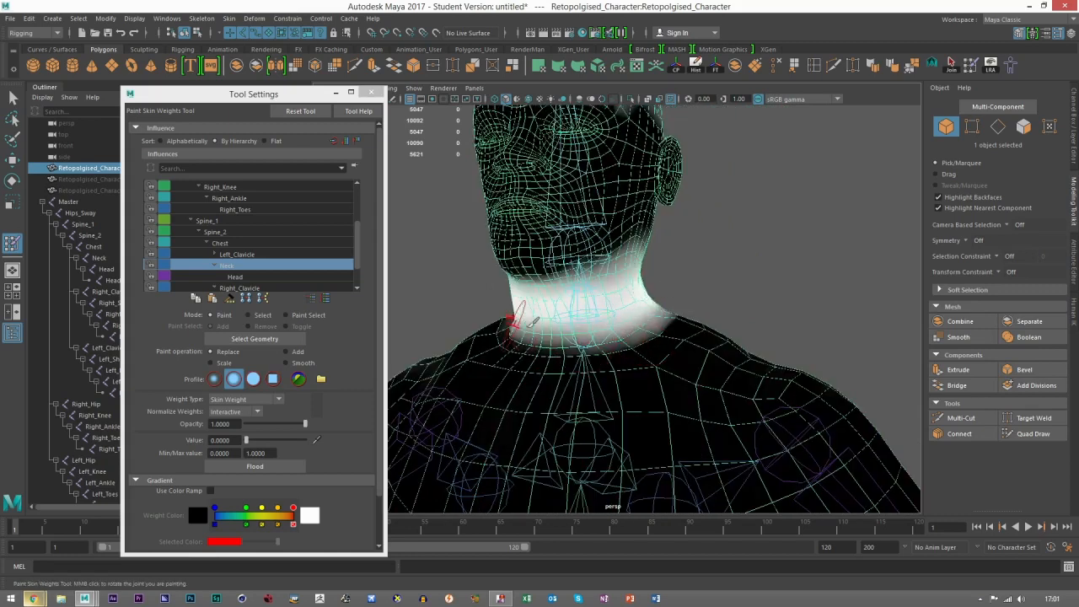
pyautogui.moveTo(549, 332)
pyautogui.keyDown('alt'); pyautogui.mouseDown()
pyautogui.moveTo(574, 354)
pyautogui.moveTo(595, 338)
pyautogui.mouseUp(); pyautogui.keyUp('alt')
pyautogui.keyDown('alt'); pyautogui.moveTo(661, 356); pyautogui.dragTo(587, 325); pyautogui.keyUp('alt')
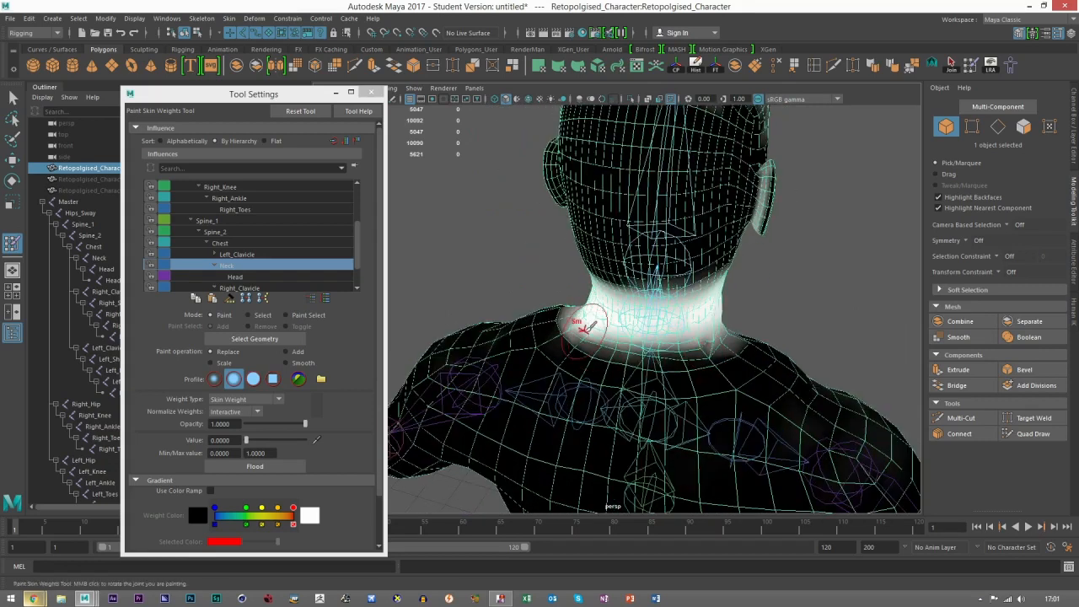
# Step: Exit weight painting, deselect the mesh and select the Neck joint
pyautogui.click(12, 160)
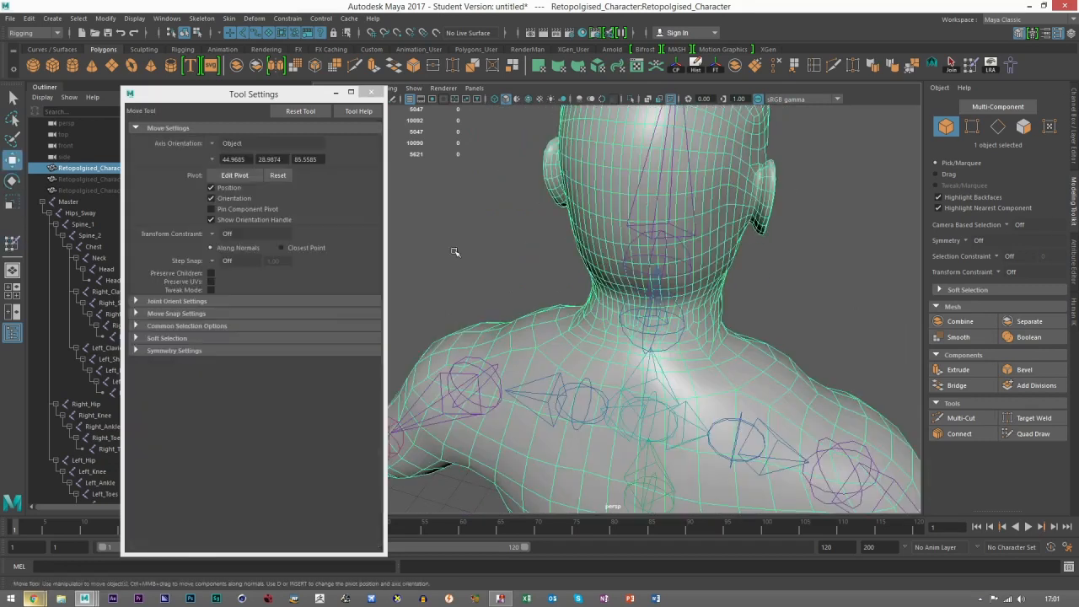
pyautogui.click(456, 250)
pyautogui.scroll(-4, 649, 265)
pyautogui.keyDown('alt'); pyautogui.moveTo(653, 267); pyautogui.dragTo(478, 280); pyautogui.keyUp('alt')
pyautogui.scroll(5, 590, 312)
pyautogui.click(607, 316)
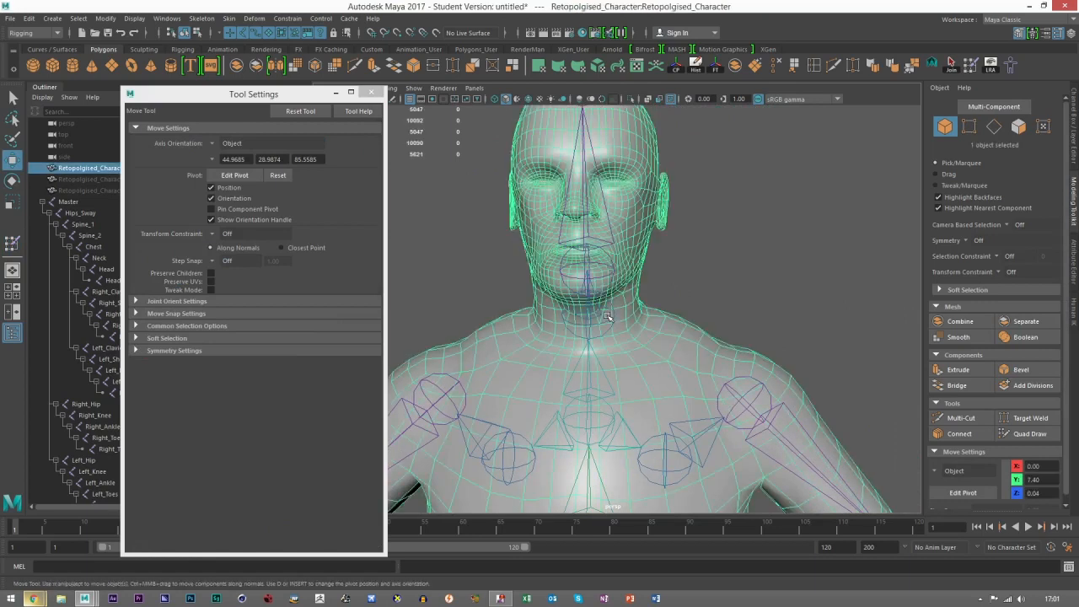
pyautogui.click(615, 312)
# Step: Test the repainted neck by rotating the Neck joint and viewing it from the side
pyautogui.press('e')
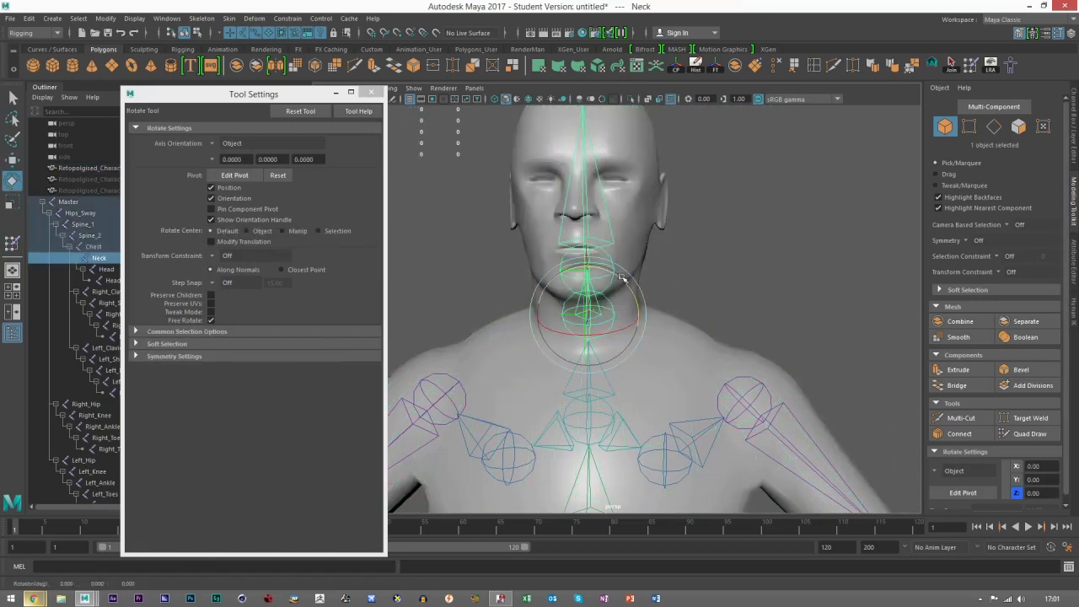
pyautogui.moveTo(603, 272)
pyautogui.mouseDown()
pyautogui.moveTo(624, 277)
pyautogui.moveTo(586, 277)
pyautogui.moveTo(616, 278)
pyautogui.moveTo(594, 272)
pyautogui.mouseUp()
pyautogui.keyDown('alt'); pyautogui.moveTo(771, 325); pyautogui.dragTo(710, 305); pyautogui.keyUp('alt')
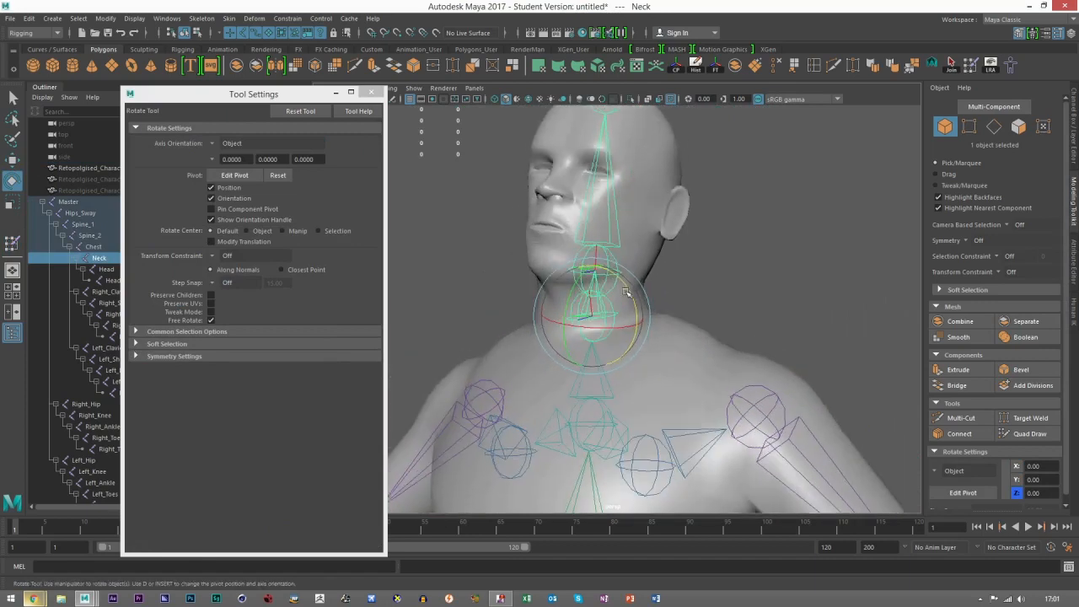
pyautogui.moveTo(624, 288); pyautogui.dragTo(630, 293)
# Step: Select the character mesh, resume skin weight painting and undo a trial Neck stroke at the side of the neck base
pyautogui.click(704, 349)
pyautogui.keyDown('alt'); pyautogui.moveTo(706, 355); pyautogui.dragTo(956, 105, button='right'); pyautogui.keyUp('alt')
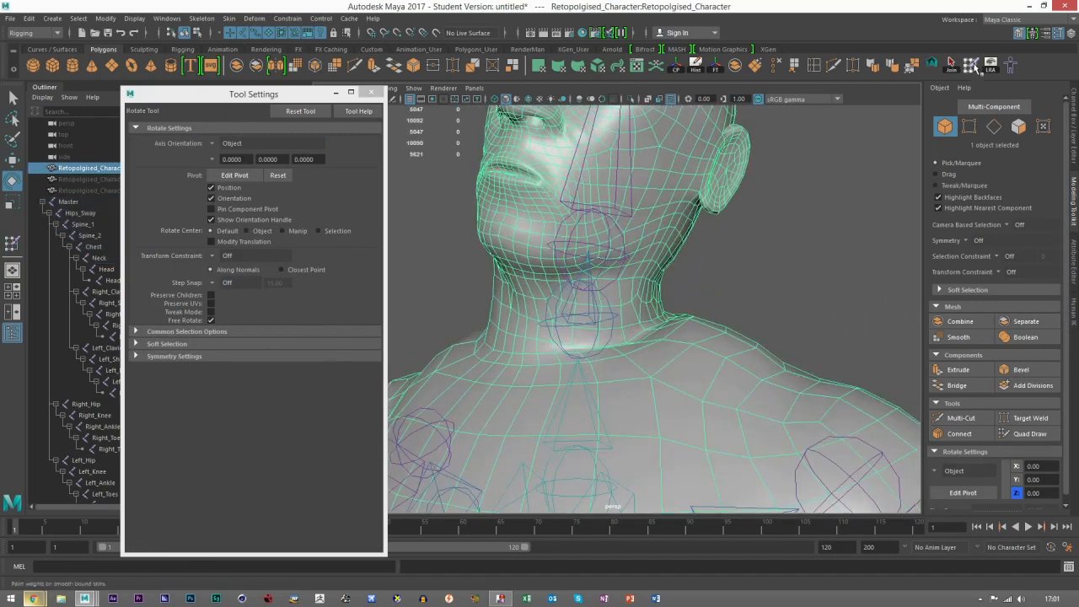
pyautogui.click(972, 65)
pyautogui.moveTo(697, 340)
pyautogui.keyDown('alt'); pyautogui.mouseDown()
pyautogui.moveTo(713, 335)
pyautogui.moveTo(672, 381)
pyautogui.mouseUp(); pyautogui.keyUp('alt')
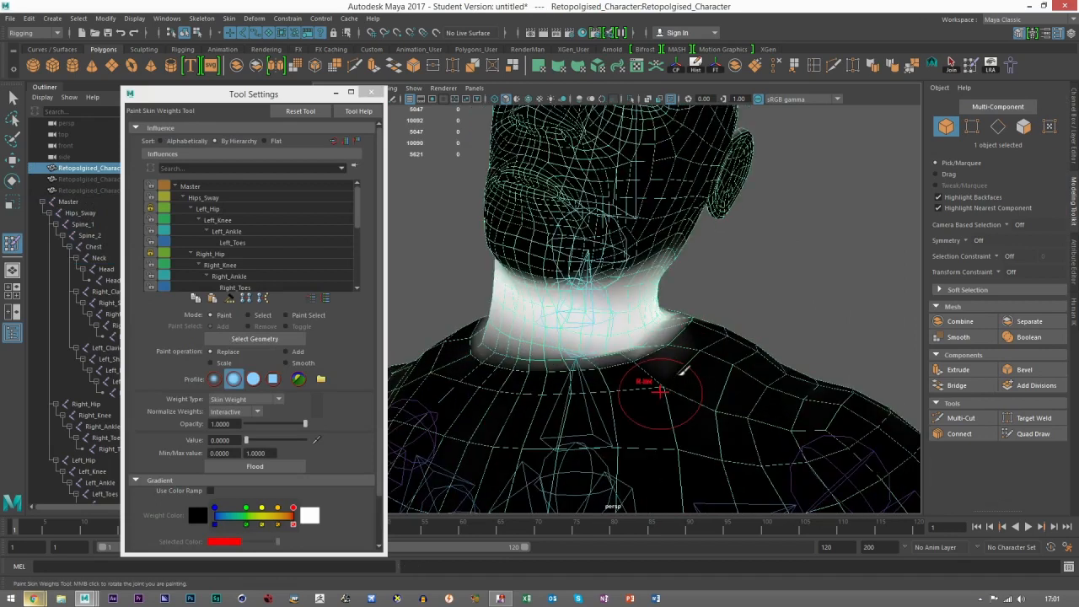
pyautogui.hotkey('ctrl', 'z')
# Step: Select the Right_Clavicle influence and paint value 0.6505 where the side of the neck meets the shoulder
pyautogui.scroll(-3, 247, 268)
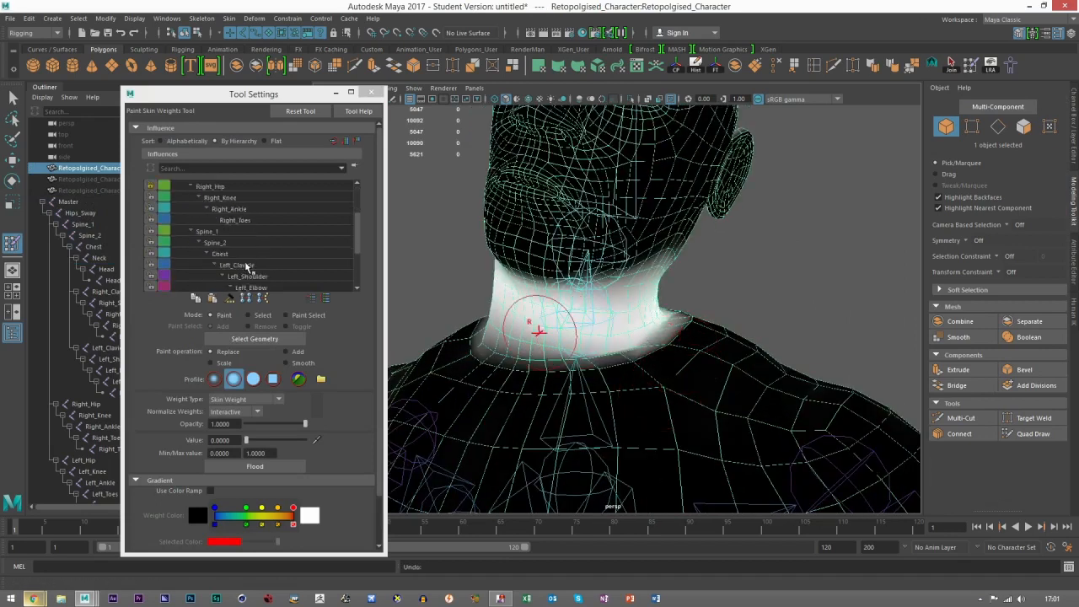
pyautogui.scroll(-2, 247, 268)
pyautogui.click(242, 267)
pyautogui.scroll(-1, 238, 287)
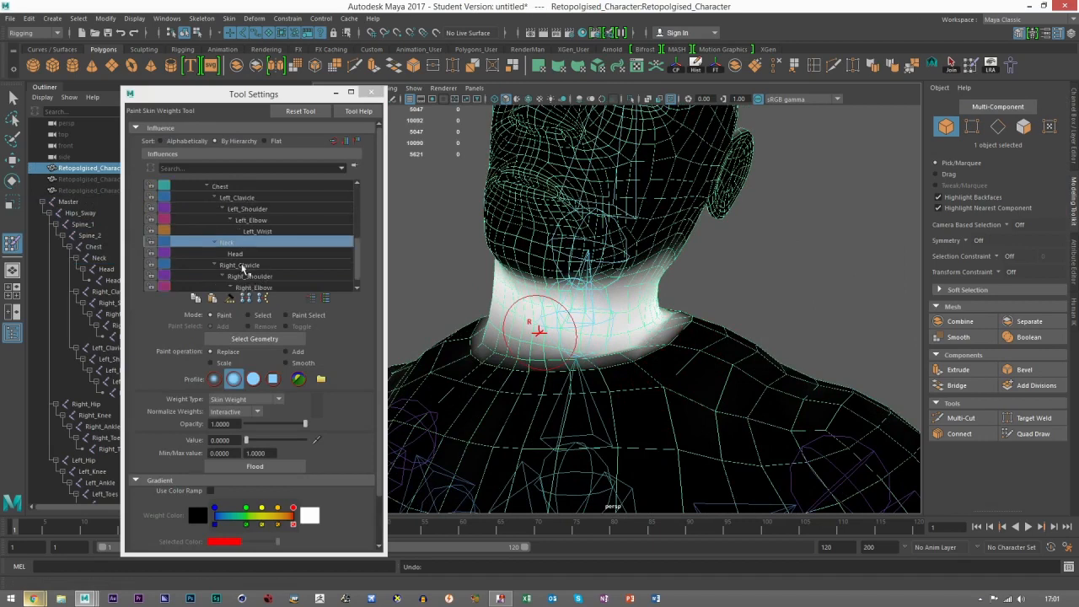
pyautogui.click(242, 265)
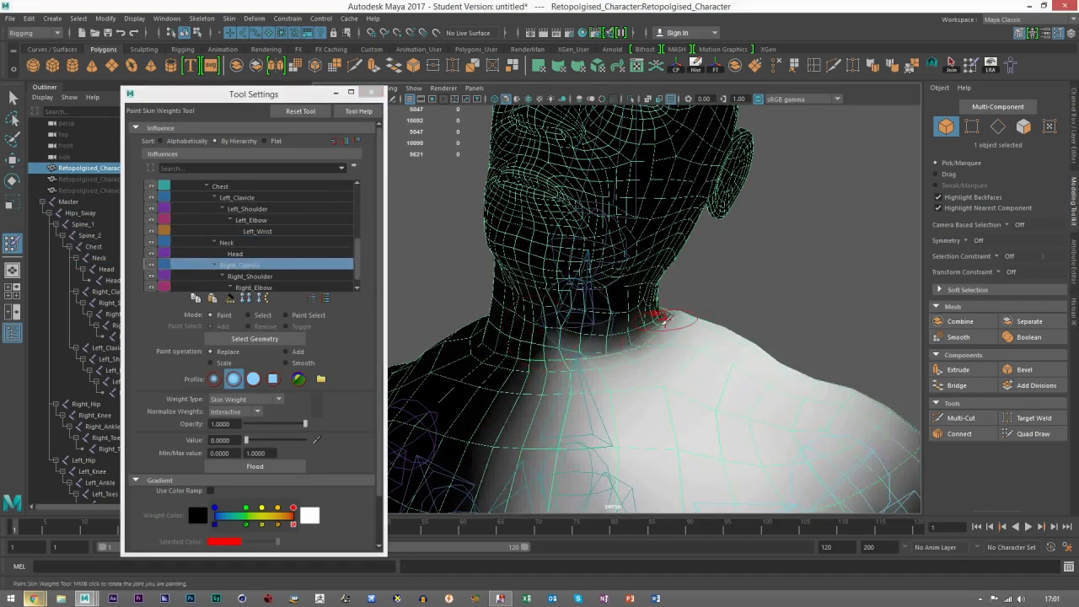
pyautogui.keyDown('alt'); pyautogui.moveTo(754, 296); pyautogui.dragTo(673, 329); pyautogui.keyUp('alt')
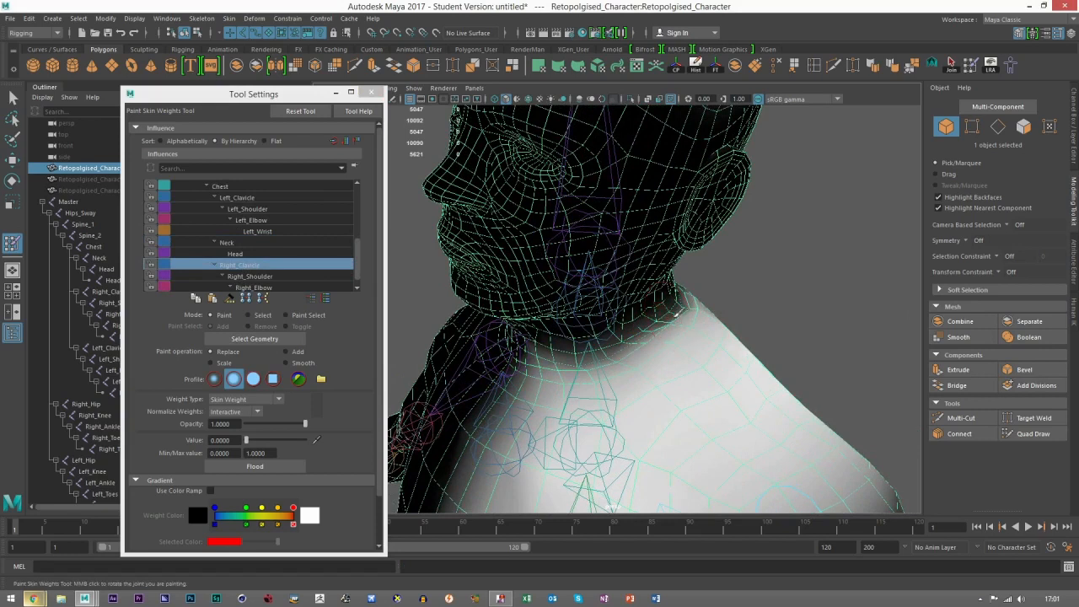
pyautogui.moveTo(679, 347)
pyautogui.keyDown('alt'); pyautogui.mouseDown()
pyautogui.moveTo(783, 301)
pyautogui.moveTo(668, 329)
pyautogui.moveTo(702, 331)
pyautogui.mouseUp(); pyautogui.keyUp('alt')
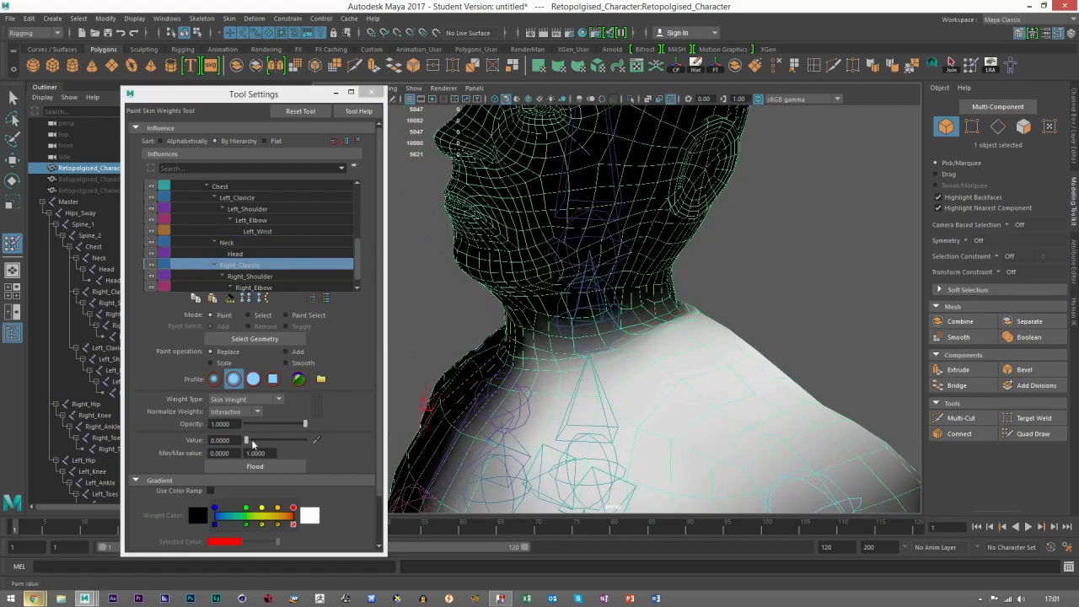
pyautogui.moveTo(247, 440); pyautogui.dragTo(285, 440)
pyautogui.moveTo(667, 313); pyautogui.dragTo(686, 311)
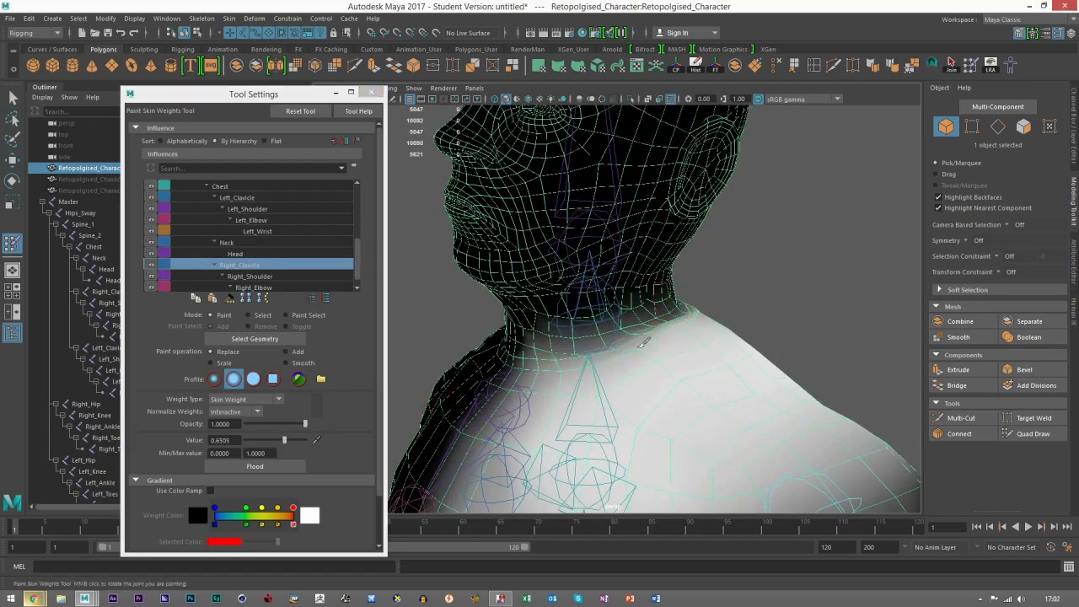
# Step: Compare the Neck and Right_Clavicle influence weights around the base of the neck from the front and side
pyautogui.click(244, 243)
pyautogui.keyDown('alt'); pyautogui.moveTo(699, 351); pyautogui.dragTo(669, 330); pyautogui.keyUp('alt')
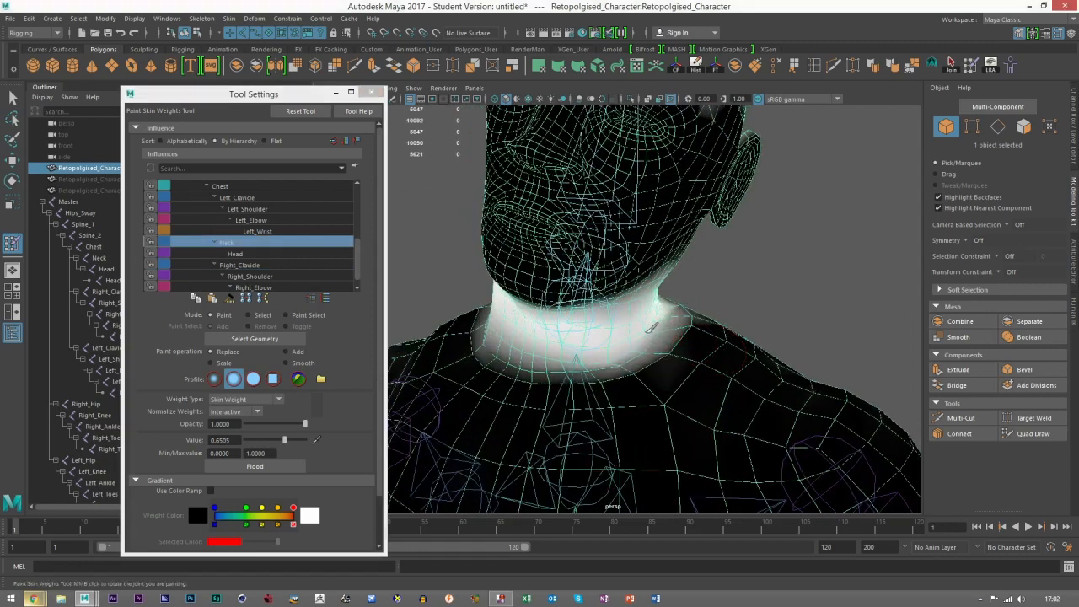
pyautogui.moveTo(639, 353)
pyautogui.keyDown('shift'); pyautogui.mouseDown()
pyautogui.moveTo(663, 320)
pyautogui.moveTo(701, 315)
pyautogui.moveTo(691, 316)
pyautogui.mouseUp(); pyautogui.keyUp('shift')
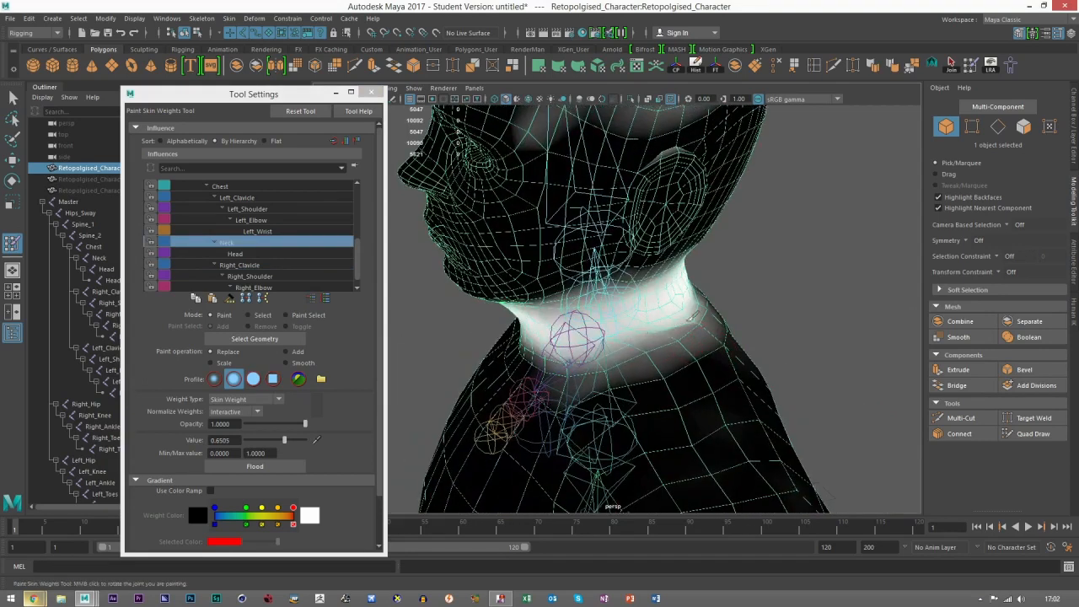
pyautogui.click(255, 265)
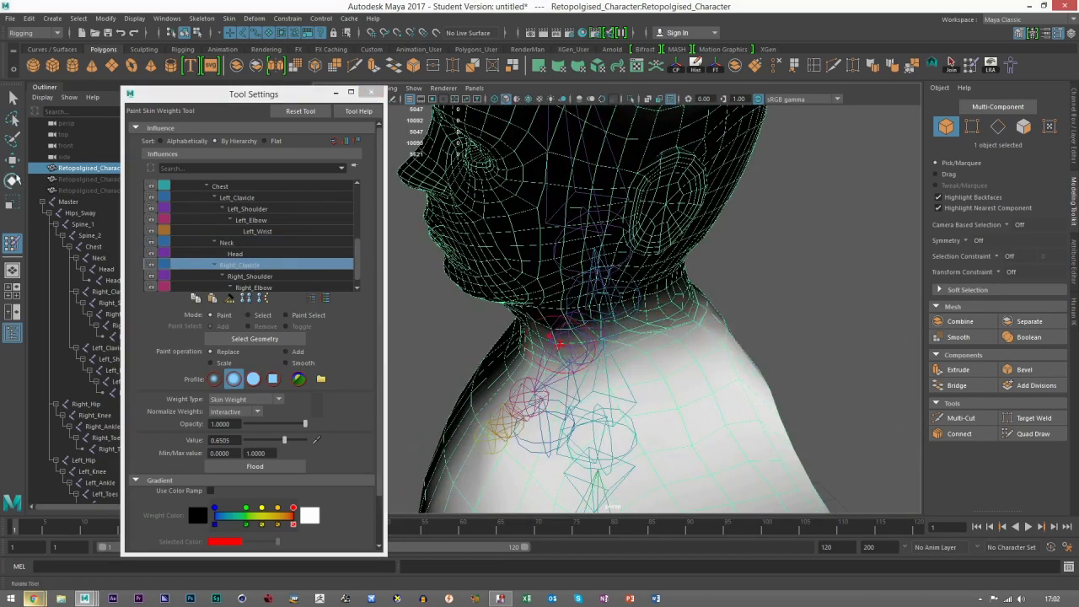
# Step: Exit weight painting, deselect the mesh and select the Neck joint with the Move tool
pyautogui.press('w')
pyautogui.click(779, 277)
pyautogui.moveTo(778, 277)
pyautogui.keyDown('alt'); pyautogui.mouseDown()
pyautogui.moveTo(730, 300)
pyautogui.moveTo(607, 310)
pyautogui.moveTo(645, 299)
pyautogui.moveTo(624, 278)
pyautogui.moveTo(646, 293)
pyautogui.moveTo(607, 265)
pyautogui.mouseUp(); pyautogui.keyUp('alt')
pyautogui.click(606, 311)
pyautogui.press('e')
pyautogui.click(12, 159)
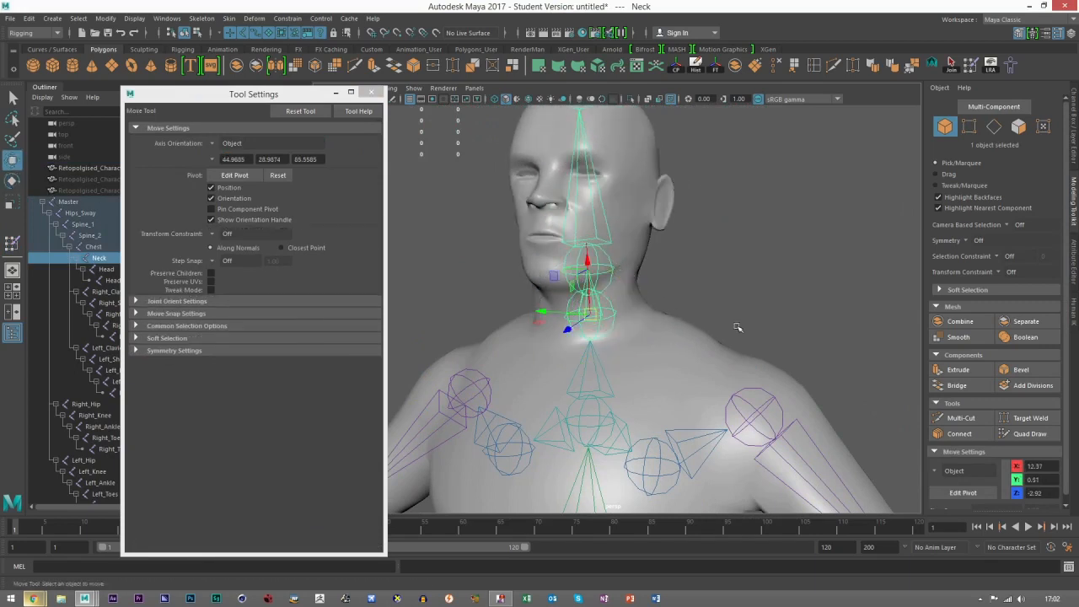
# Step: Select the character mesh, return it to the bind pose and deselect it
pyautogui.click(675, 321)
pyautogui.press('f')
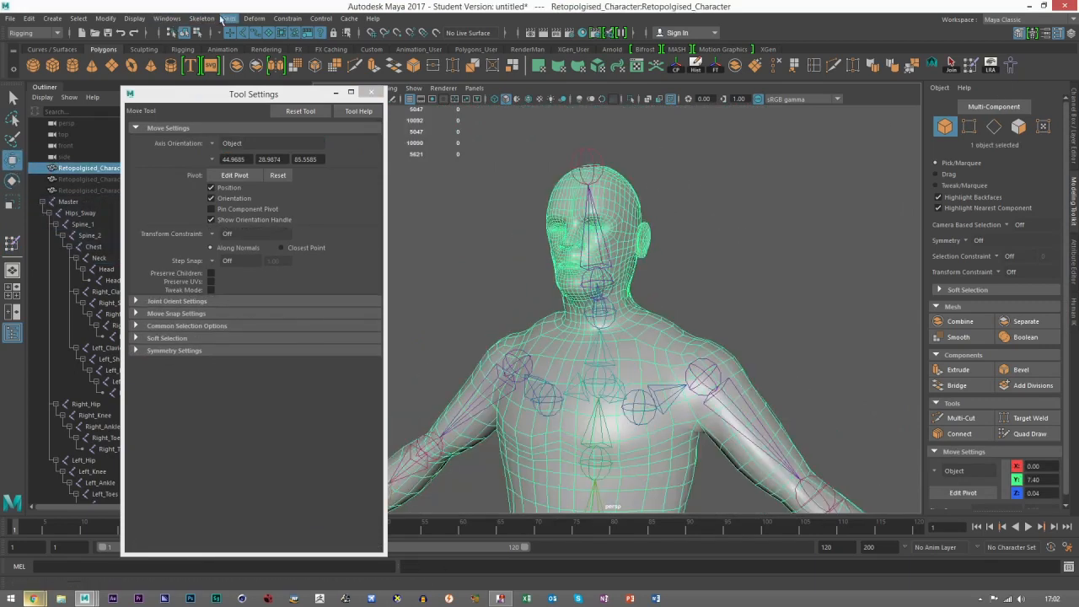
pyautogui.click(228, 18)
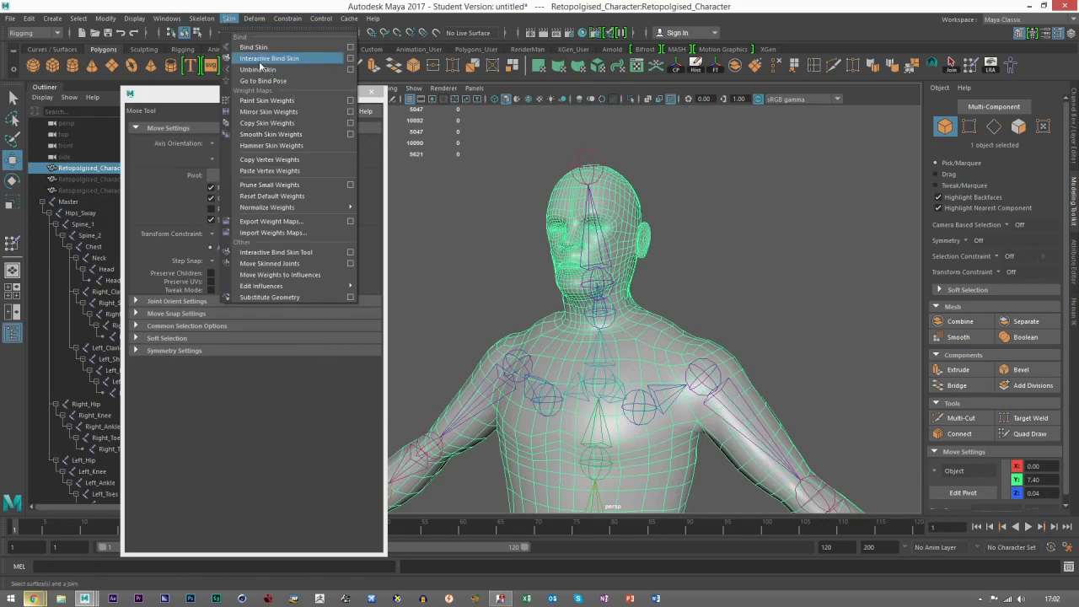
pyautogui.click(780, 255)
pyautogui.click(780, 256)
# Step: Select the Right_Hip joint at the top of the leg and activate the Rotate tool
pyautogui.scroll(-6, 776, 260)
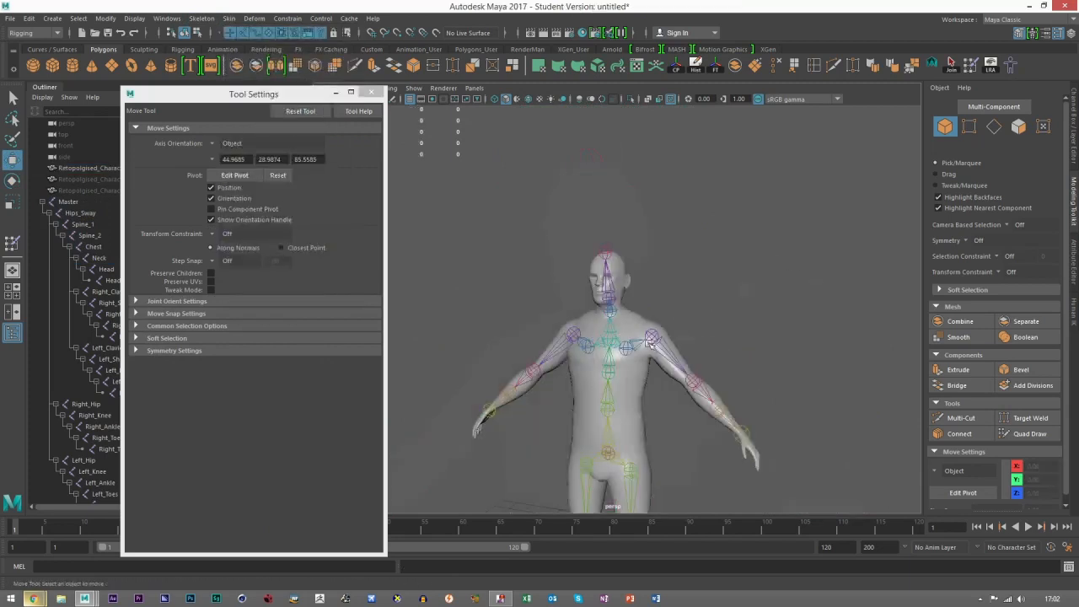
pyautogui.keyDown('alt'); pyautogui.moveTo(641, 469); pyautogui.dragTo(665, 388, button='middle'); pyautogui.keyUp('alt')
pyautogui.keyDown('alt'); pyautogui.moveTo(665, 292); pyautogui.dragTo(607, 275, button='middle'); pyautogui.keyUp('alt')
pyautogui.scroll(5, 608, 274)
pyautogui.click(581, 260)
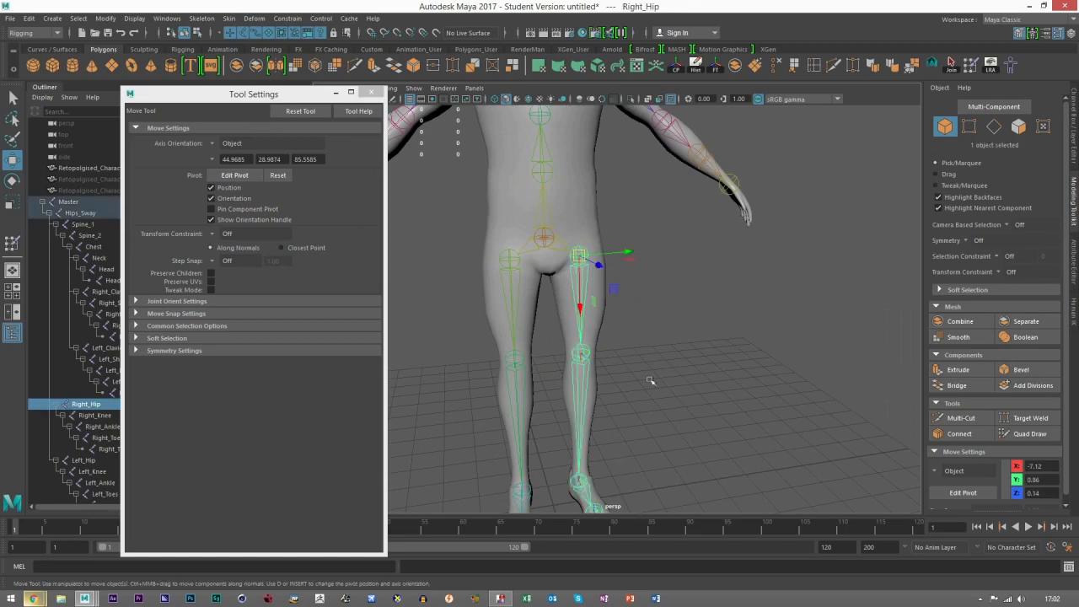
pyautogui.keyDown('alt'); pyautogui.moveTo(651, 380); pyautogui.dragTo(660, 366); pyautogui.keyUp('alt')
pyautogui.press('e')
# Step: Test the hip deformation by rotating the Right_Hip joint to swing the leg outward, viewing the groin up close
pyautogui.scroll(-4, 661, 294)
pyautogui.keyDown('alt'); pyautogui.moveTo(660, 292); pyautogui.dragTo(733, 295, button='middle'); pyautogui.keyUp('alt')
pyautogui.keyDown('alt'); pyautogui.moveTo(734, 295); pyautogui.dragTo(653, 169); pyautogui.keyUp('alt')
pyautogui.scroll(-4, 687, 253)
pyautogui.keyDown('alt'); pyautogui.moveTo(652, 155); pyautogui.dragTo(628, 207, button='middle'); pyautogui.keyUp('alt')
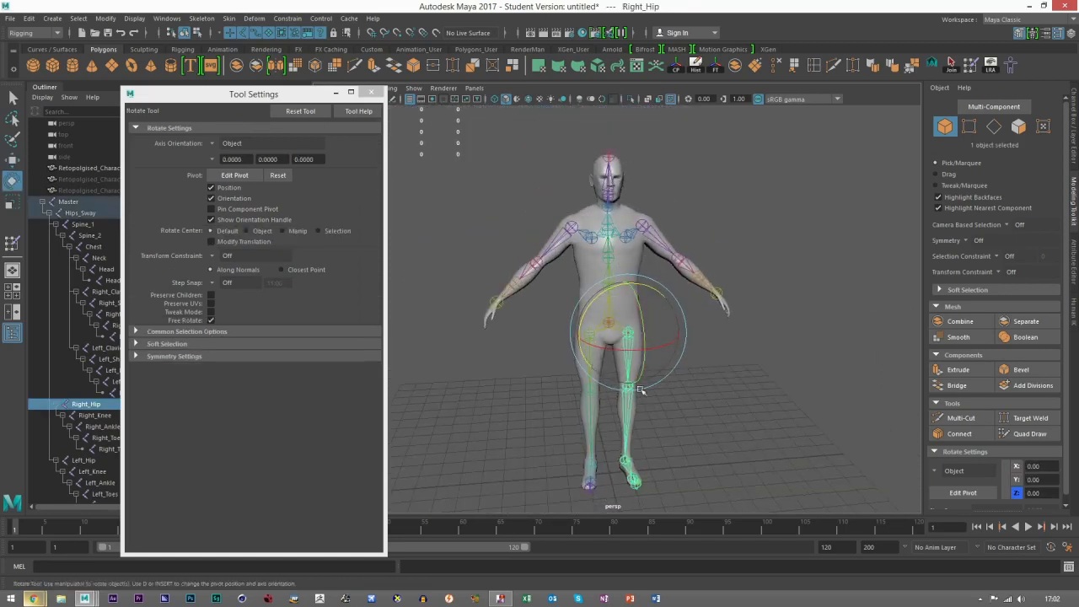
pyautogui.keyDown('alt'); pyautogui.moveTo(641, 390); pyautogui.dragTo(624, 313, button='middle'); pyautogui.keyUp('alt')
pyautogui.scroll(5, 624, 313)
pyautogui.keyDown('alt'); pyautogui.moveTo(624, 313); pyautogui.dragTo(670, 291); pyautogui.keyUp('alt')
pyautogui.keyDown('alt'); pyautogui.moveTo(669, 291); pyautogui.dragTo(729, 384, button='middle'); pyautogui.keyUp('alt')
pyautogui.moveTo(686, 215)
pyautogui.mouseDown()
pyautogui.moveTo(707, 180)
pyautogui.moveTo(727, 195)
pyautogui.moveTo(634, 236)
pyautogui.moveTo(670, 240)
pyautogui.moveTo(698, 221)
pyautogui.moveTo(693, 196)
pyautogui.moveTo(702, 209)
pyautogui.mouseUp()
pyautogui.keyDown('alt'); pyautogui.moveTo(722, 241); pyautogui.dragTo(679, 206); pyautogui.keyUp('alt')
pyautogui.keyDown('alt'); pyautogui.moveTo(678, 206); pyautogui.dragTo(621, 318, button='middle'); pyautogui.keyUp('alt')
pyautogui.keyDown('alt'); pyautogui.moveTo(621, 317); pyautogui.dragTo(877, 345, button='right'); pyautogui.keyUp('alt')
# Step: Select the character mesh, resume skin weight painting and choose the Right_Hip influence
pyautogui.click(586, 305)
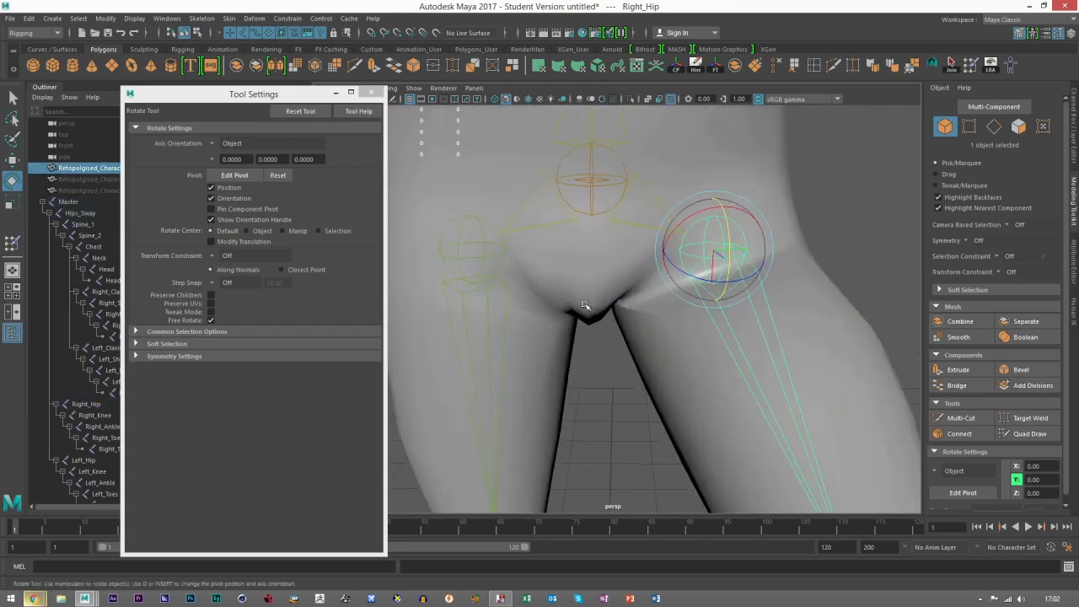
pyautogui.click(974, 67)
pyautogui.moveTo(598, 310)
pyautogui.keyDown('alt'); pyautogui.mouseDown()
pyautogui.moveTo(616, 283)
pyautogui.moveTo(681, 301)
pyautogui.moveTo(494, 309)
pyautogui.mouseUp(); pyautogui.keyUp('alt')
pyautogui.click(215, 254)
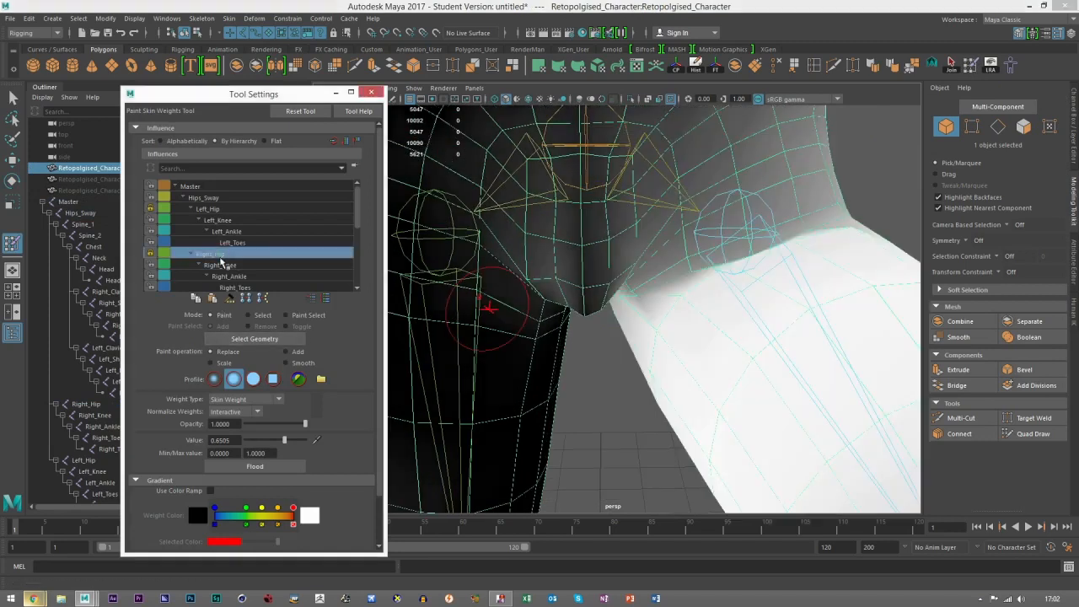
# Step: Examine the Right_Hip influence's weights around the groin, pelvis and upper thigh from different angles
pyautogui.keyDown('alt'); pyautogui.moveTo(638, 313); pyautogui.dragTo(407, 310); pyautogui.keyUp('alt')
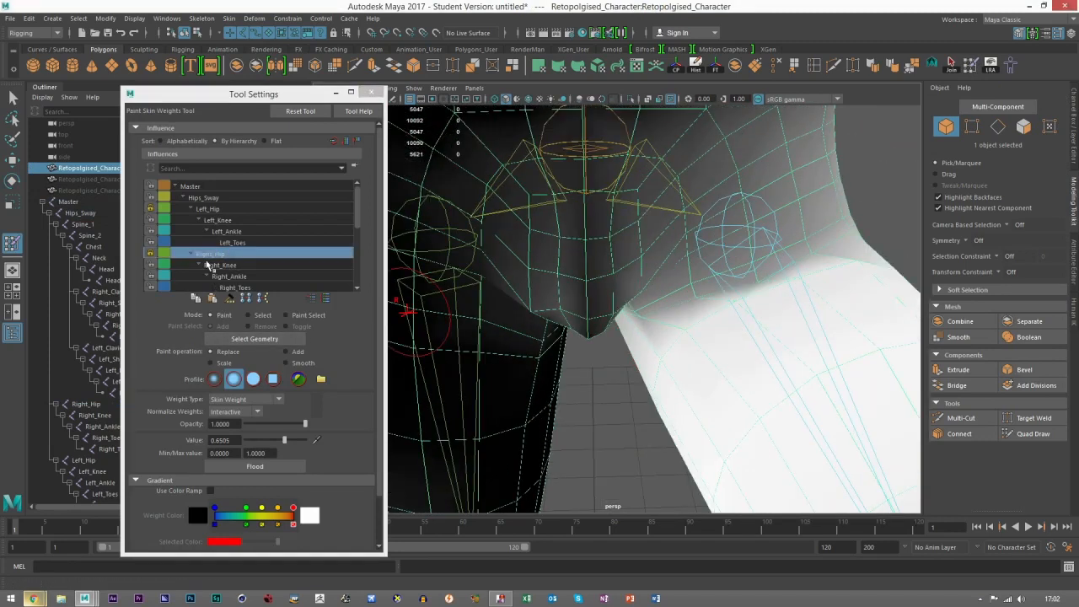
pyautogui.keyDown('alt'); pyautogui.moveTo(827, 244); pyautogui.dragTo(741, 291, button='right'); pyautogui.keyUp('alt')
pyautogui.keyDown('alt'); pyautogui.moveTo(690, 298); pyautogui.dragTo(603, 323); pyautogui.keyUp('alt')
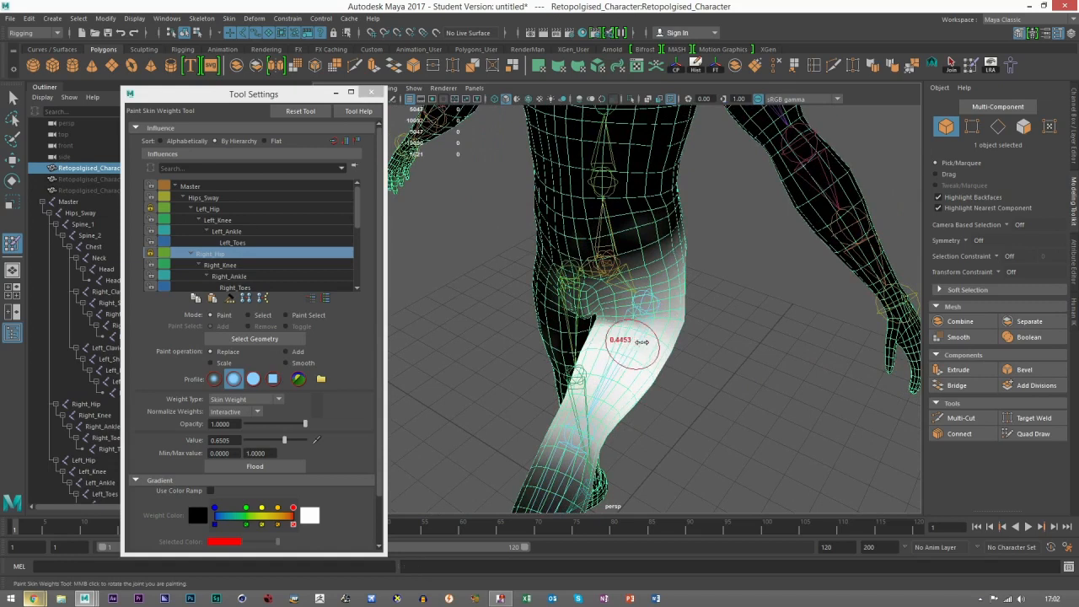
# Step: Set the weight brush value to 0.1650, undo the trial Replace stroke on the upper thigh and switch the paint operation to Add
pyautogui.click(256, 440)
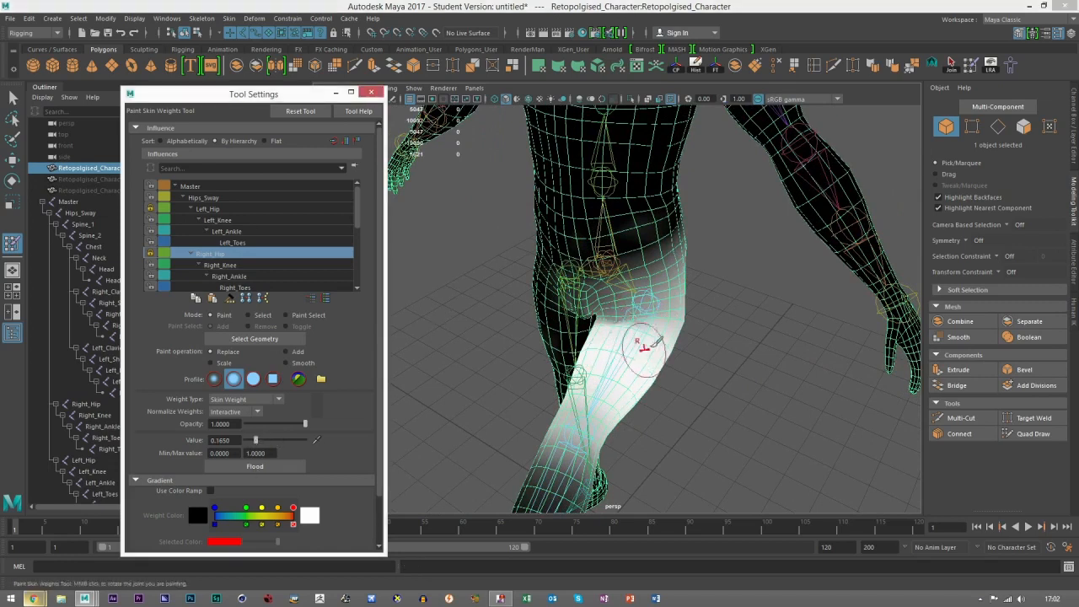
pyautogui.moveTo(622, 317)
pyautogui.mouseDown()
pyautogui.moveTo(647, 327)
pyautogui.moveTo(644, 312)
pyautogui.mouseUp()
pyautogui.hotkey('ctrl', 'z')
pyautogui.click(286, 353)
# Step: Add Right_Hip weight around the side of the hip, the groin and the inner thigh
pyautogui.moveTo(650, 342)
pyautogui.keyDown('alt'); pyautogui.mouseDown()
pyautogui.moveTo(602, 313)
pyautogui.moveTo(628, 274)
pyautogui.moveTo(617, 270)
pyautogui.mouseUp(); pyautogui.keyUp('alt')
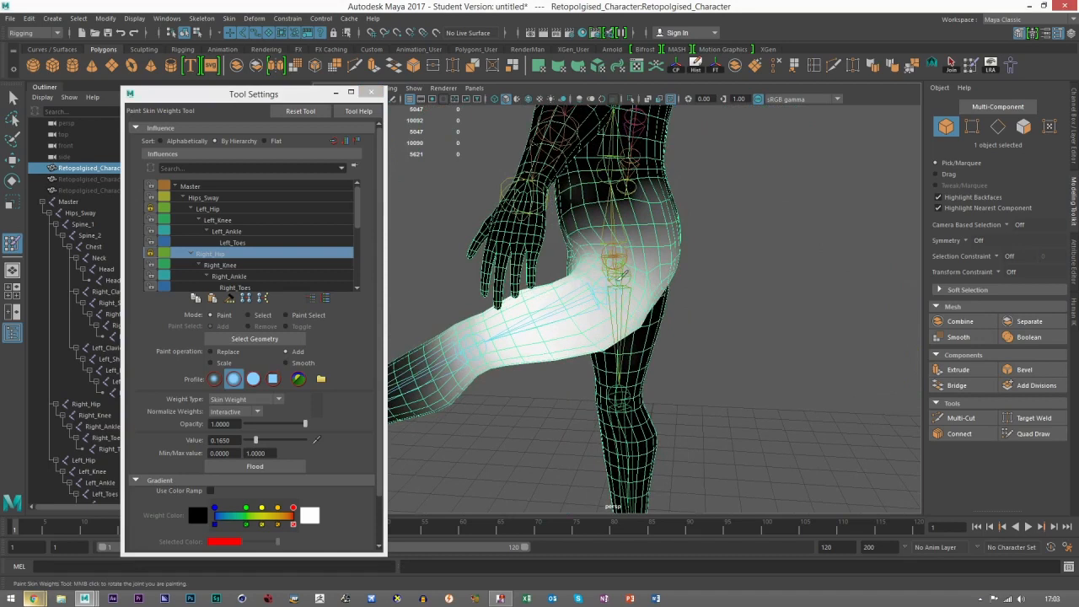
pyautogui.moveTo(729, 305)
pyautogui.keyDown('alt'); pyautogui.mouseDown()
pyautogui.moveTo(665, 281)
pyautogui.moveTo(638, 284)
pyautogui.moveTo(657, 271)
pyautogui.moveTo(675, 299)
pyautogui.moveTo(656, 352)
pyautogui.moveTo(634, 302)
pyautogui.moveTo(581, 258)
pyautogui.mouseUp(); pyautogui.keyUp('alt')
pyautogui.scroll(6, 632, 299)
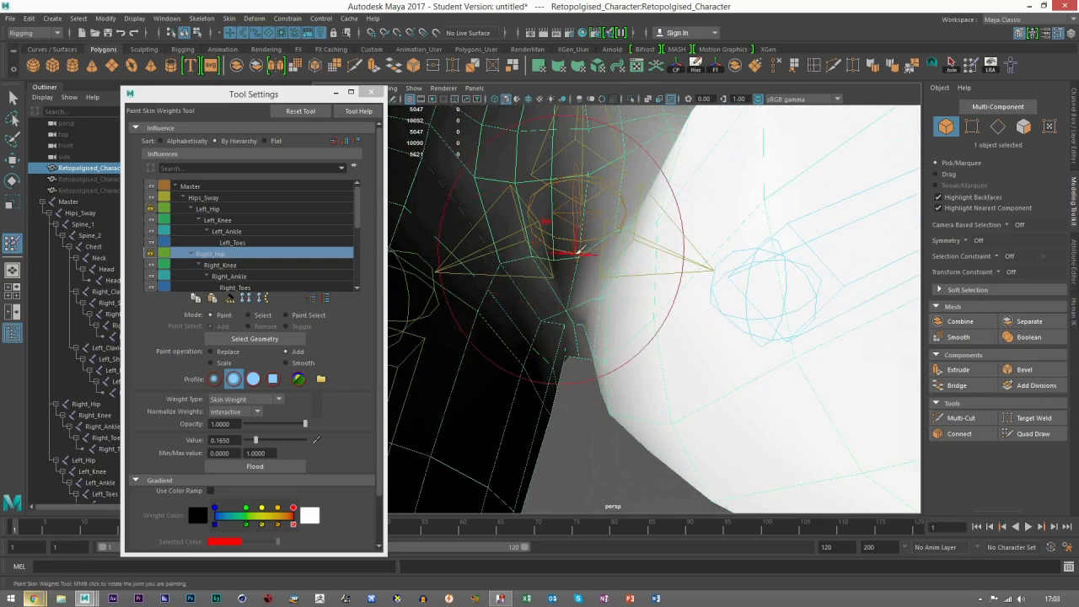
pyautogui.scroll(-5, 657, 221)
pyautogui.keyDown('alt'); pyautogui.moveTo(658, 253); pyautogui.dragTo(647, 337); pyautogui.keyUp('alt')
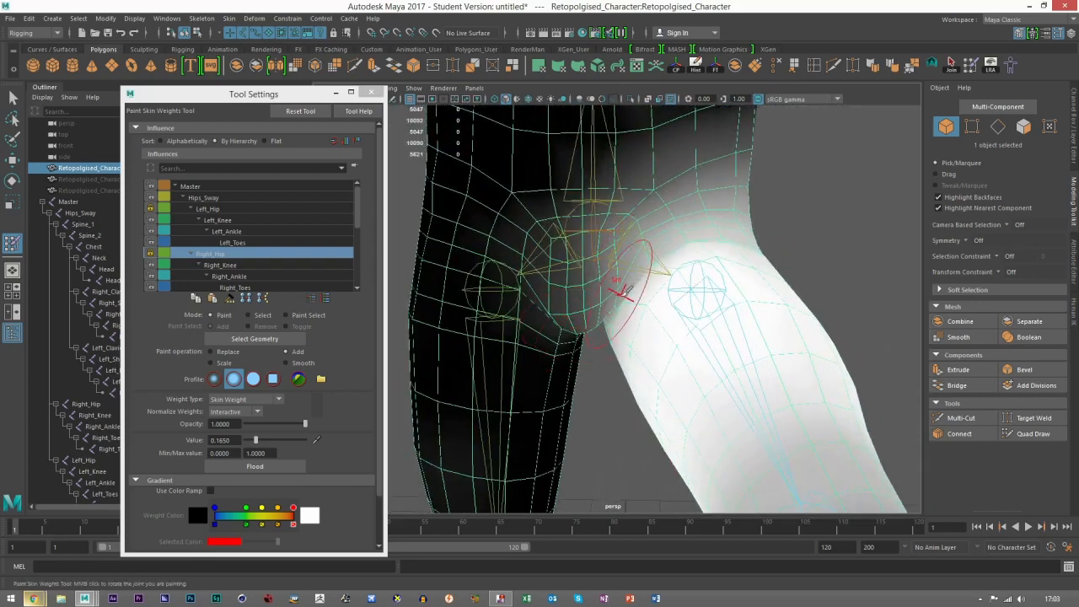
pyautogui.moveTo(755, 258)
pyautogui.keyDown('alt'); pyautogui.mouseDown()
pyautogui.moveTo(650, 309)
pyautogui.moveTo(715, 364)
pyautogui.moveTo(670, 366)
pyautogui.mouseUp(); pyautogui.keyUp('alt')
# Step: Leave weight painting and examine the hip, groin and raised thigh deformation from several angles
pyautogui.press('w')
pyautogui.click(831, 381)
pyautogui.keyDown('alt'); pyautogui.moveTo(831, 380); pyautogui.dragTo(877, 371); pyautogui.keyUp('alt')
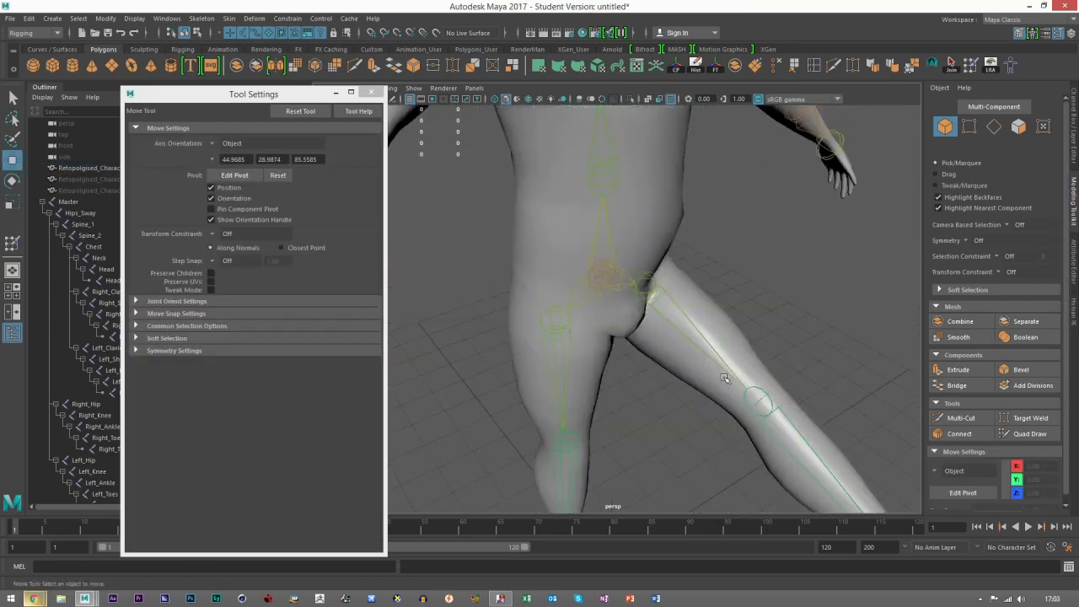
pyautogui.keyDown('alt'); pyautogui.moveTo(671, 339); pyautogui.dragTo(577, 319, button='middle'); pyautogui.keyUp('alt')
pyautogui.scroll(3, 575, 319)
pyautogui.keyDown('alt'); pyautogui.moveTo(546, 261); pyautogui.dragTo(549, 217); pyautogui.keyUp('alt')
pyautogui.click(525, 220)
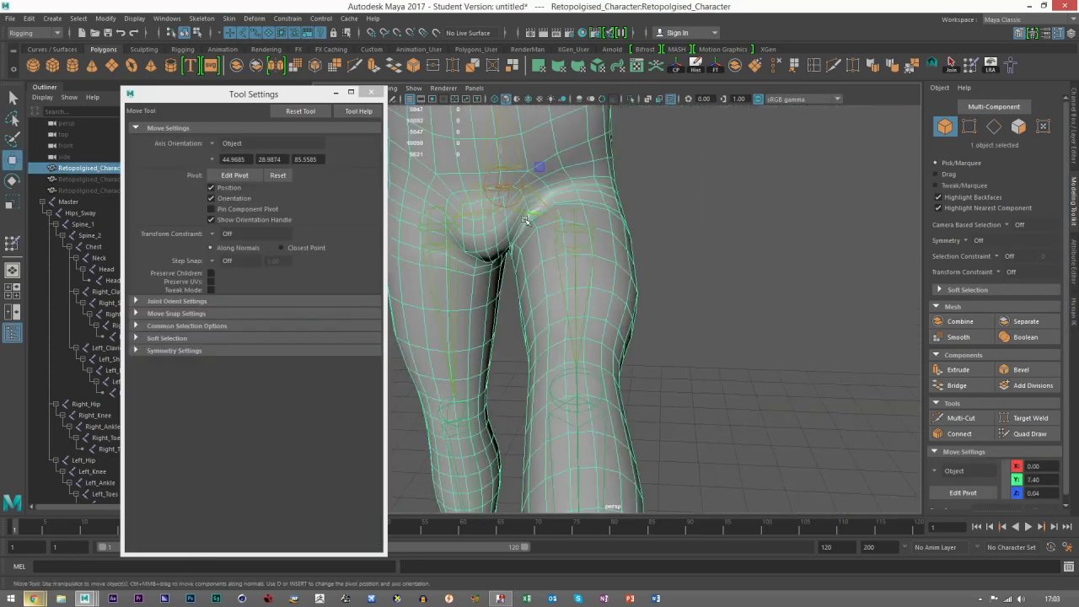
pyautogui.scroll(-3, 541, 228)
pyautogui.keyDown('alt'); pyautogui.moveTo(558, 261); pyautogui.dragTo(663, 294); pyautogui.keyUp('alt')
pyautogui.scroll(2, 590, 313)
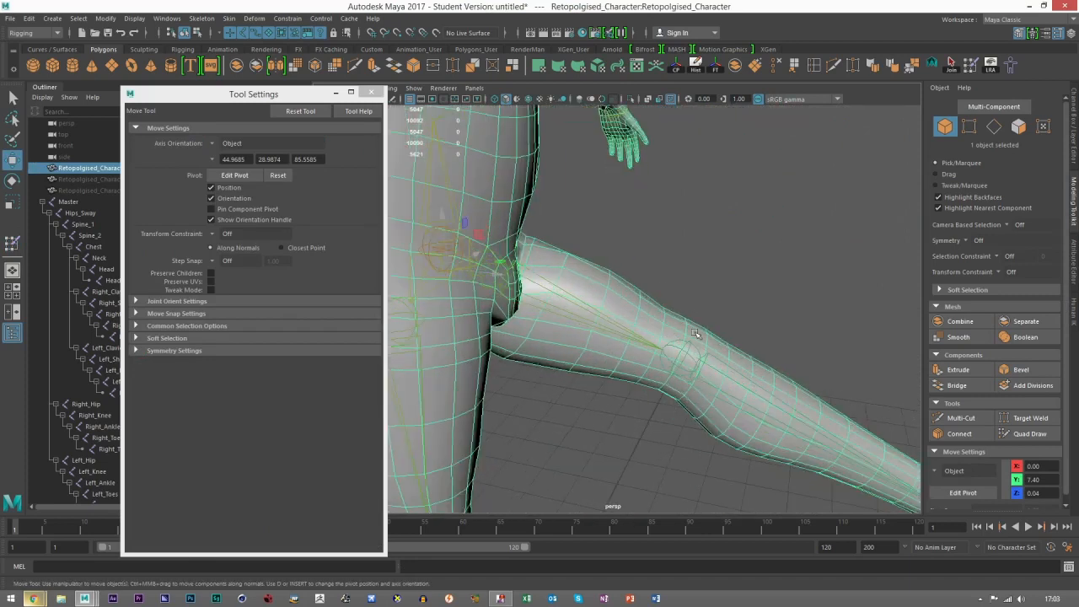
# Step: Select the Right_Knee joint, activate the Rotate tool and test the knee's rotation
pyautogui.click(686, 357)
pyautogui.keyDown('alt'); pyautogui.moveTo(697, 301); pyautogui.dragTo(666, 280, button='middle'); pyautogui.keyUp('alt')
pyautogui.press('e')
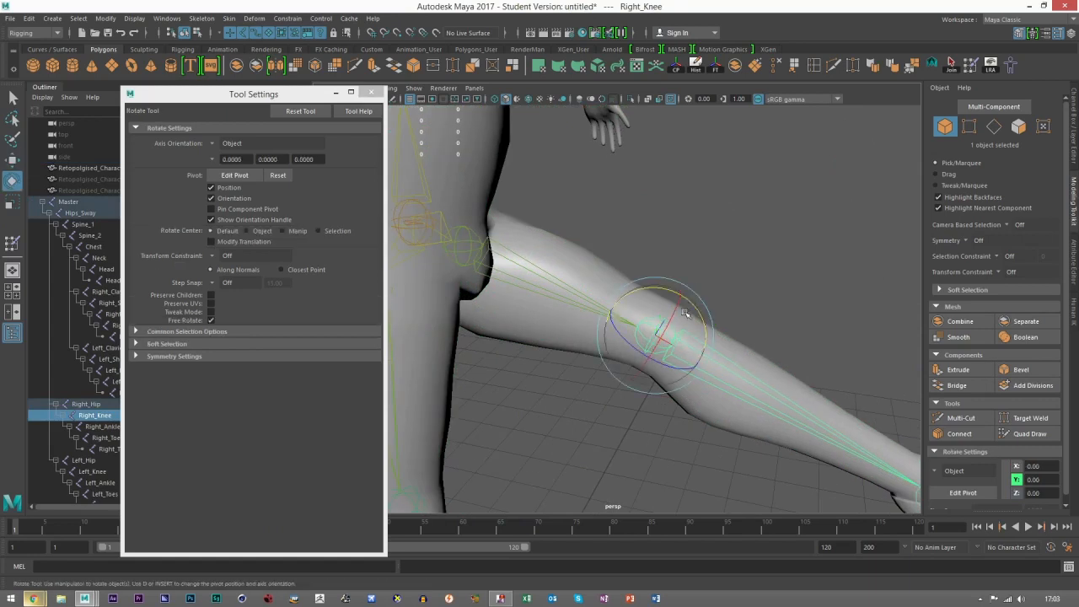
pyautogui.moveTo(691, 303); pyautogui.dragTo(451, 256)
pyautogui.keyDown('alt'); pyautogui.moveTo(527, 250); pyautogui.dragTo(488, 229); pyautogui.keyUp('alt')
pyautogui.keyDown('alt'); pyautogui.moveTo(687, 363); pyautogui.dragTo(650, 295); pyautogui.keyUp('alt')
pyautogui.moveTo(667, 257); pyautogui.dragTo(604, 237)
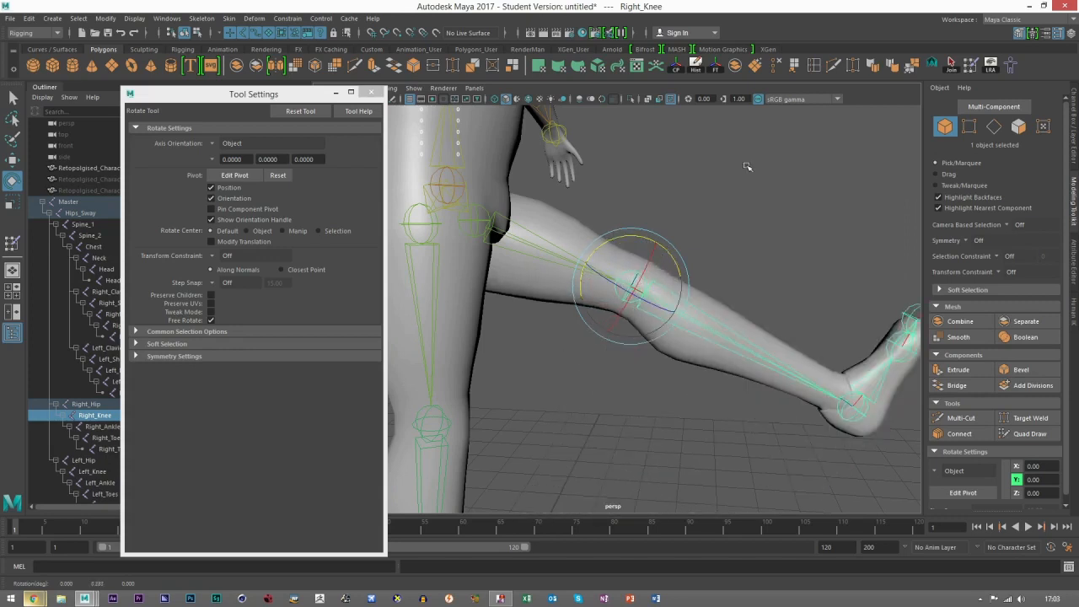
# Step: Resume skin weight painting on the character mesh and compare the Right_Knee and Right_Hip influences around the knee
pyautogui.click(993, 64)
pyautogui.click(972, 64)
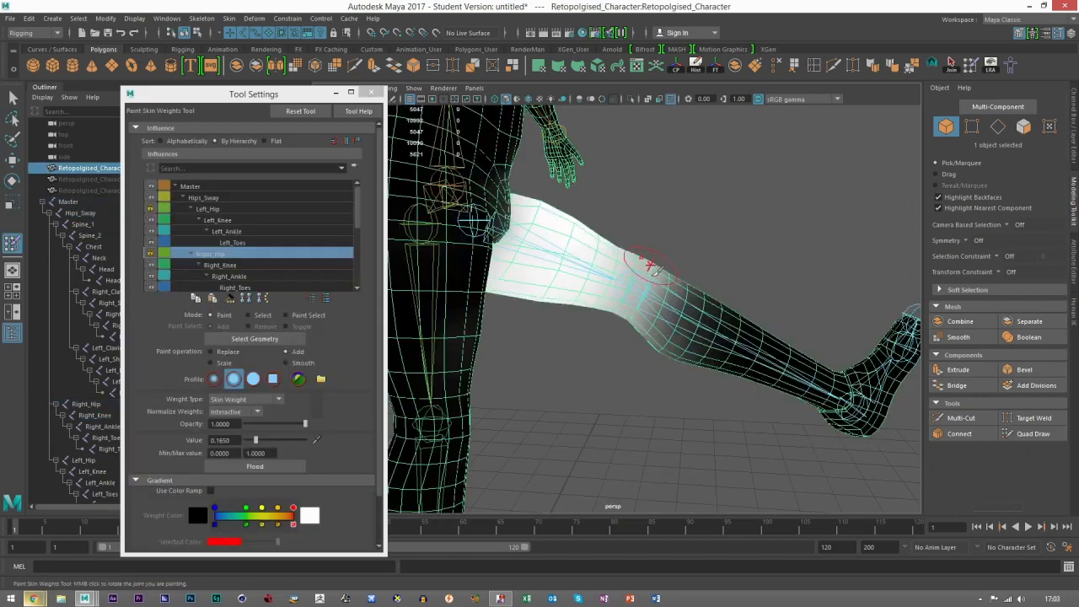
pyautogui.click(219, 265)
pyautogui.keyDown('alt'); pyautogui.moveTo(629, 253); pyautogui.dragTo(660, 278); pyautogui.keyUp('alt')
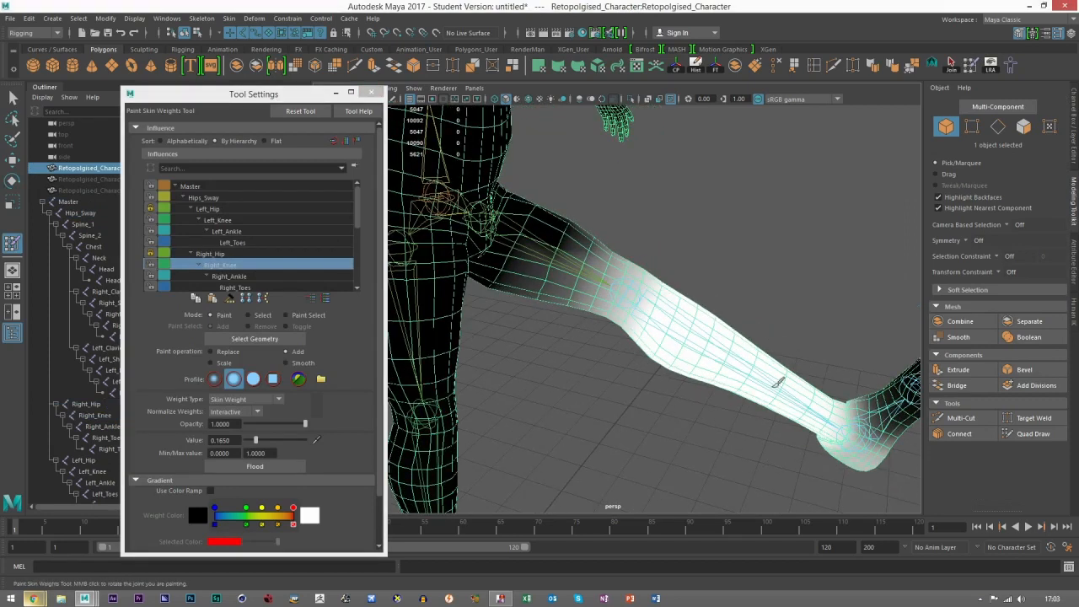
pyautogui.click(213, 253)
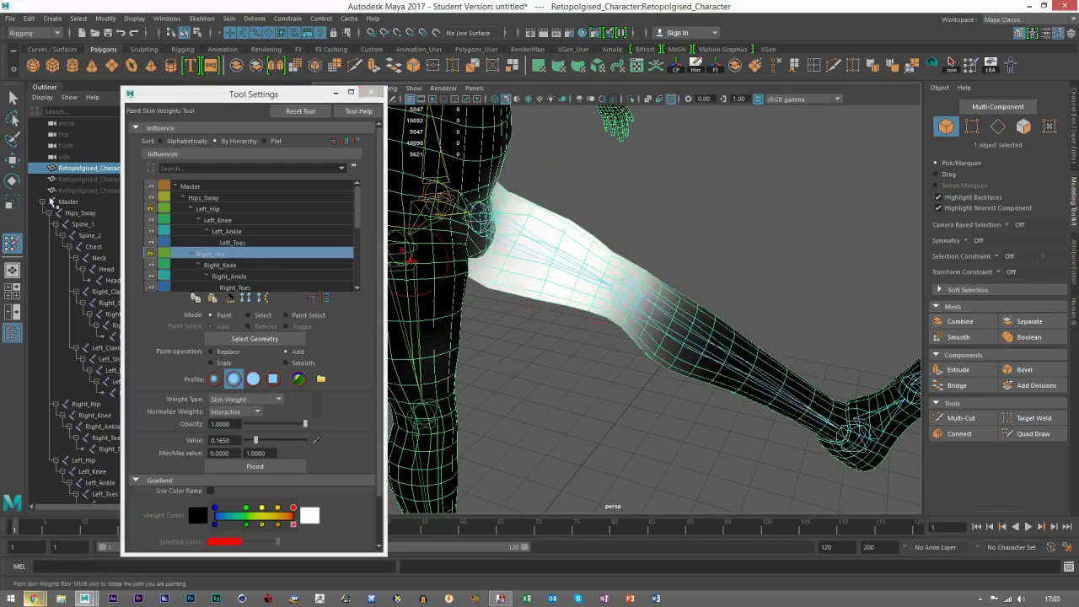
# Step: Rotate the Right_Knee joint to bend the lower leg downward and inspect the bent knee up close
pyautogui.press('e')
pyautogui.click(635, 280)
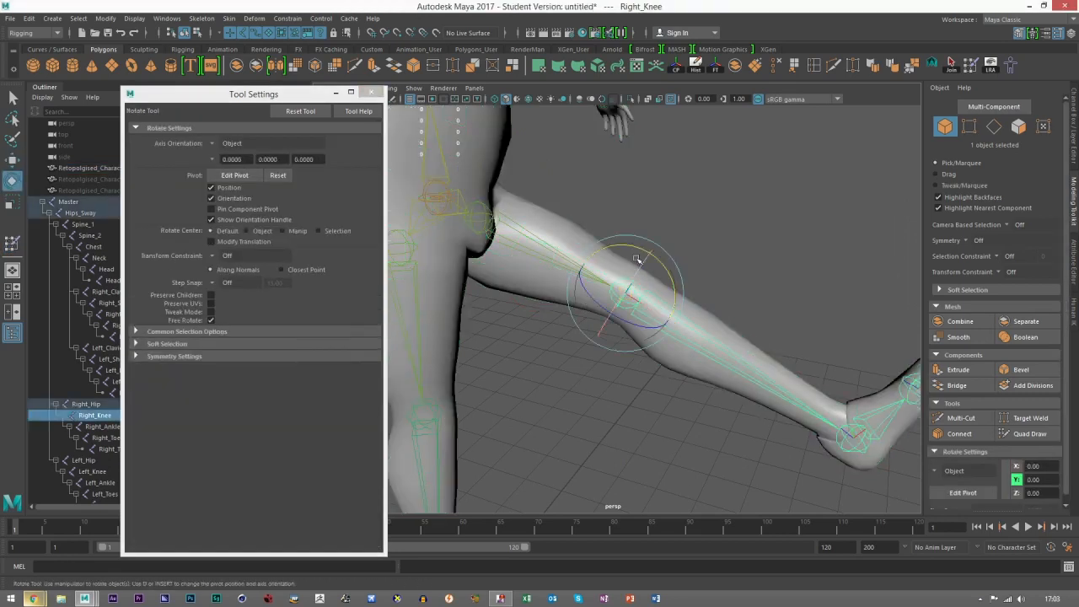
pyautogui.moveTo(645, 252); pyautogui.dragTo(687, 303)
pyautogui.click(738, 330)
pyautogui.keyDown('alt'); pyautogui.moveTo(738, 331); pyautogui.dragTo(529, 346); pyautogui.keyUp('alt')
pyautogui.click(661, 339)
pyautogui.scroll(4, 661, 340)
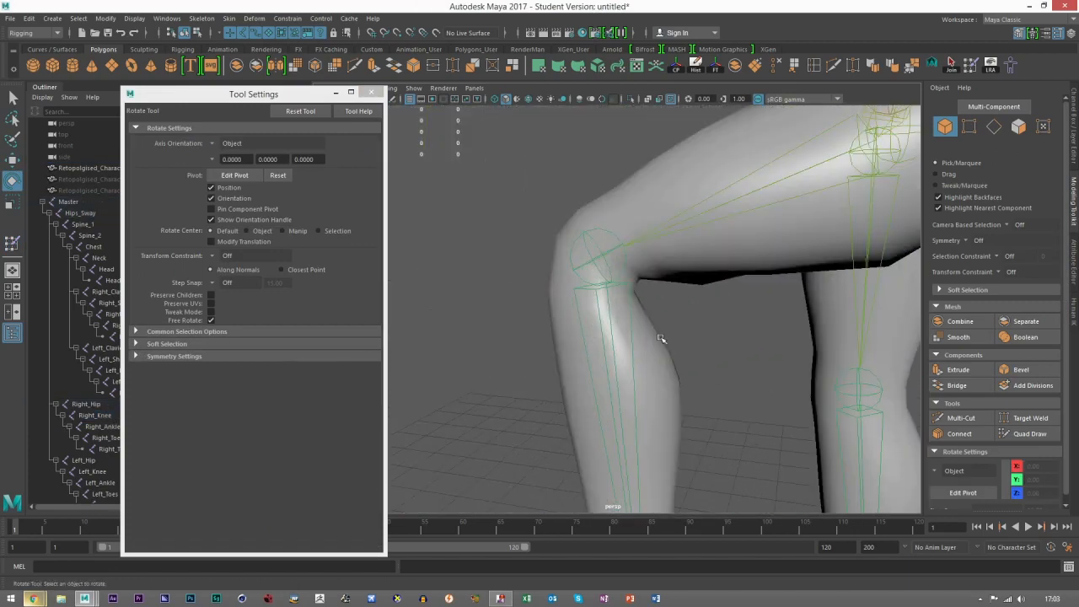
# Step: Select the character mesh, resume skin weight painting and work on the Right_Knee influence behind the bent knee
pyautogui.keyDown('alt'); pyautogui.moveTo(660, 339); pyautogui.dragTo(670, 279); pyautogui.keyUp('alt')
pyautogui.click(670, 279)
pyautogui.click(972, 66)
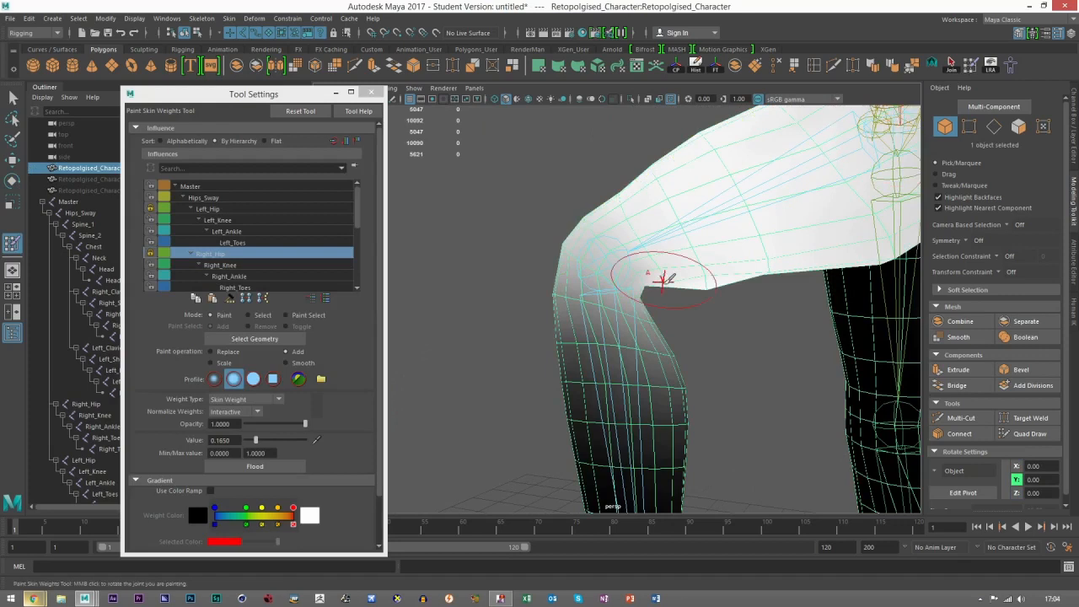
pyautogui.click(228, 276)
pyautogui.click(227, 268)
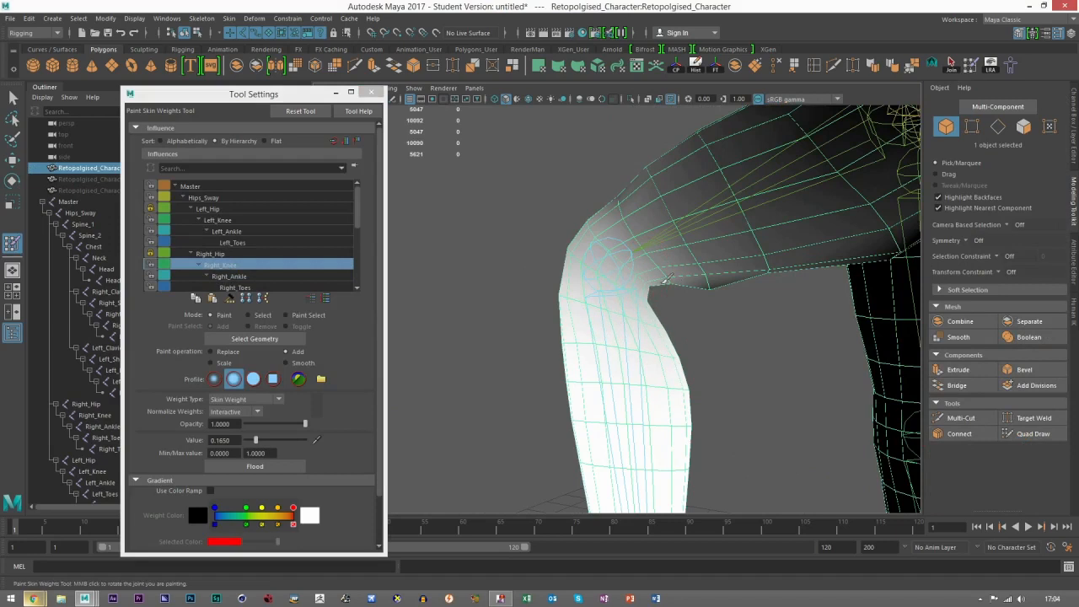
pyautogui.keyDown('alt'); pyautogui.moveTo(711, 318); pyautogui.dragTo(671, 292); pyautogui.keyUp('alt')
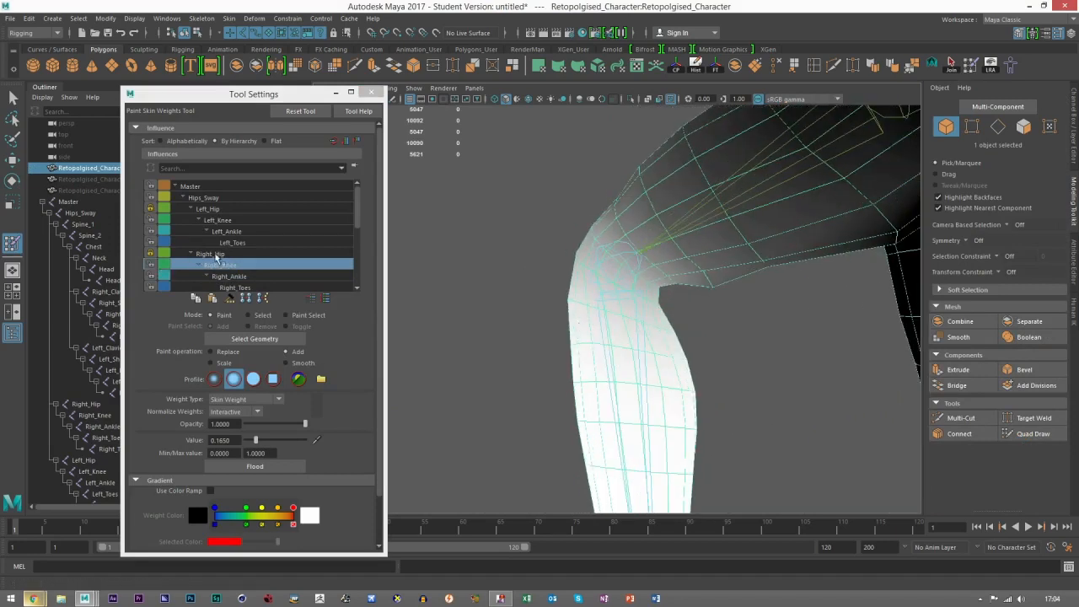
# Step: Choose the Right_Hip influence and add weight around the kneecap and the back of the bent knee
pyautogui.click(215, 255)
pyautogui.keyDown('alt'); pyautogui.moveTo(726, 330); pyautogui.dragTo(665, 285); pyautogui.keyUp('alt')
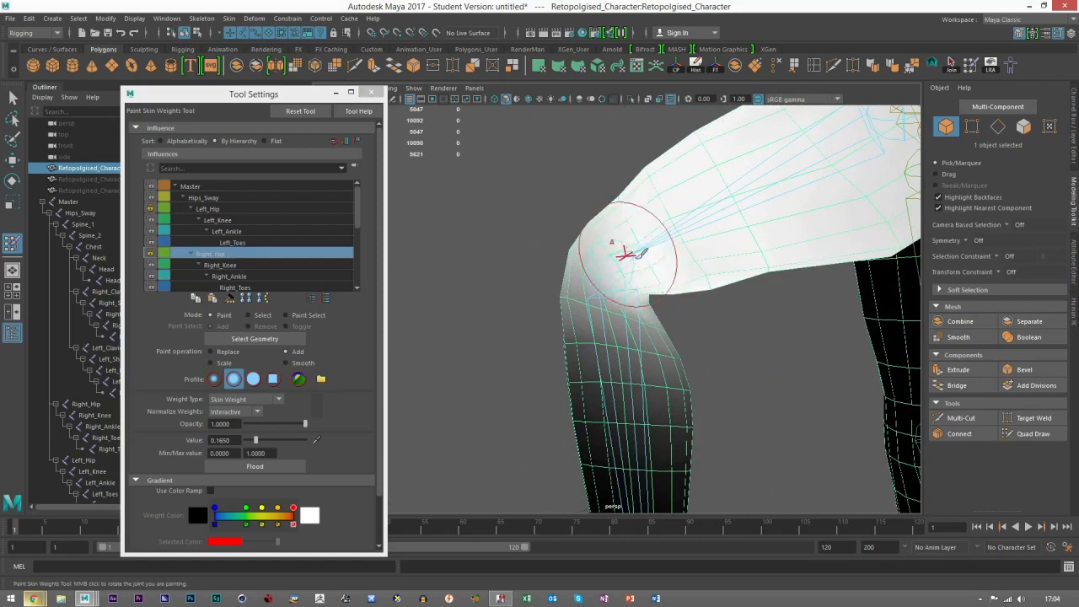
pyautogui.moveTo(744, 300)
pyautogui.keyDown('alt'); pyautogui.mouseDown()
pyautogui.moveTo(621, 289)
pyautogui.moveTo(534, 299)
pyautogui.moveTo(609, 257)
pyautogui.moveTo(604, 283)
pyautogui.moveTo(622, 285)
pyautogui.mouseUp(); pyautogui.keyUp('alt')
pyautogui.moveTo(610, 322)
pyautogui.keyDown('alt'); pyautogui.mouseDown()
pyautogui.moveTo(670, 313)
pyautogui.moveTo(627, 293)
pyautogui.moveTo(712, 361)
pyautogui.moveTo(705, 340)
pyautogui.mouseUp(); pyautogui.keyUp('alt')
# Step: Leave weight painting, deselect the mesh and examine the bent knee's deformation from different angles
pyautogui.click(12, 161)
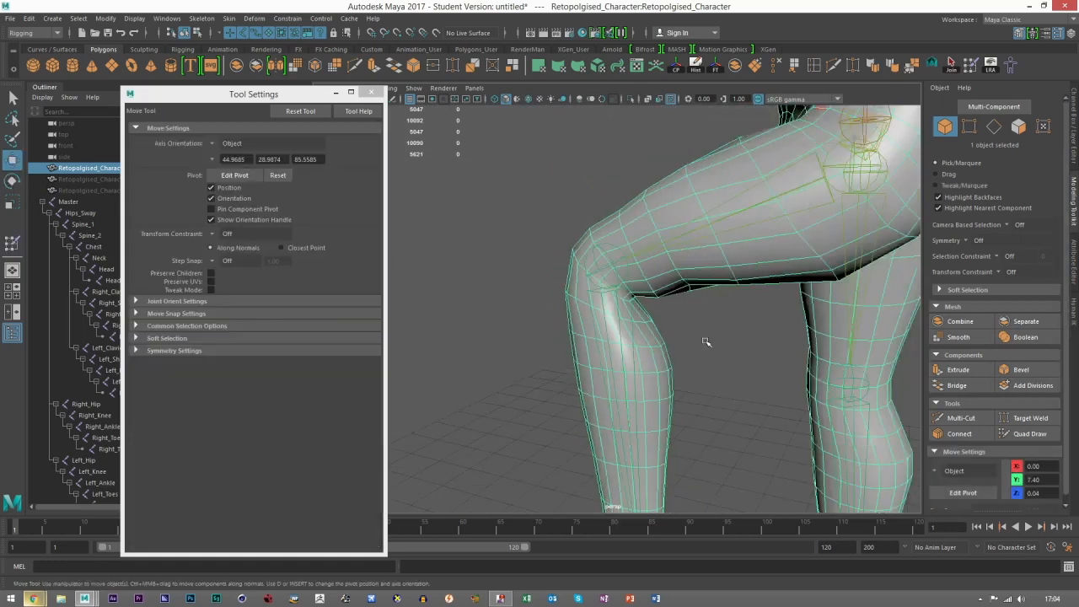
pyautogui.click(707, 342)
pyautogui.keyDown('alt'); pyautogui.moveTo(746, 377); pyautogui.dragTo(683, 351, button='right'); pyautogui.keyUp('alt')
pyautogui.keyDown('alt'); pyautogui.moveTo(682, 352); pyautogui.dragTo(728, 353); pyautogui.keyUp('alt')
pyautogui.scroll(5, 728, 352)
pyautogui.keyDown('alt'); pyautogui.moveTo(648, 343); pyautogui.dragTo(601, 292); pyautogui.keyUp('alt')
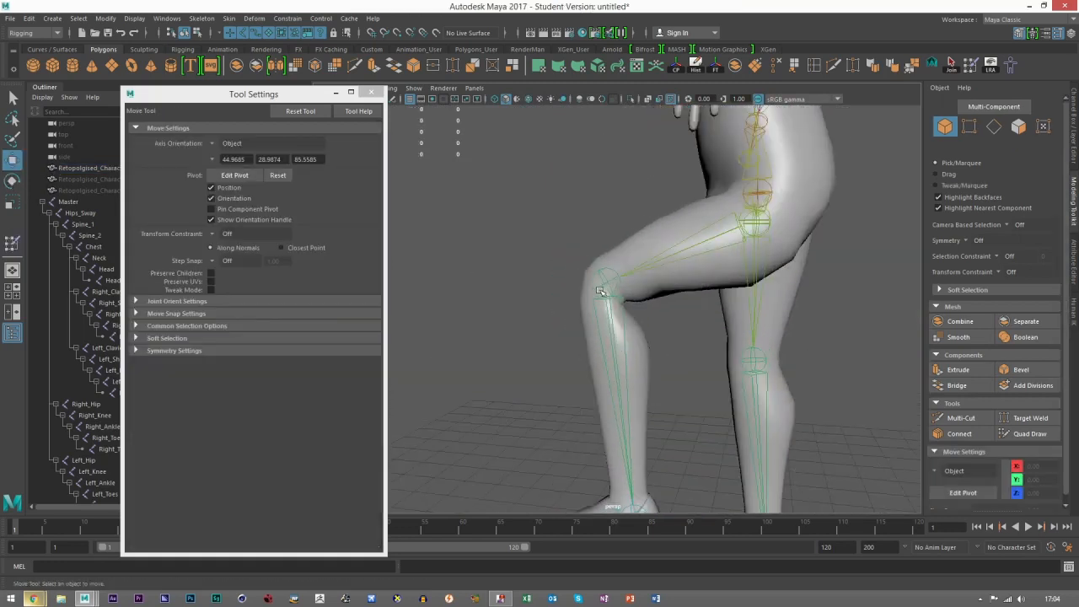
pyautogui.click(845, 160)
pyautogui.click(711, 321)
# Step: Select the Right_Ankle joint and rotate it to test how the heel and ankle deform
pyautogui.keyDown('alt'); pyautogui.moveTo(702, 449); pyautogui.dragTo(666, 324, button='middle'); pyautogui.keyUp('alt')
pyautogui.scroll(2, 666, 324)
pyautogui.scroll(2, 666, 324)
pyautogui.click(641, 432)
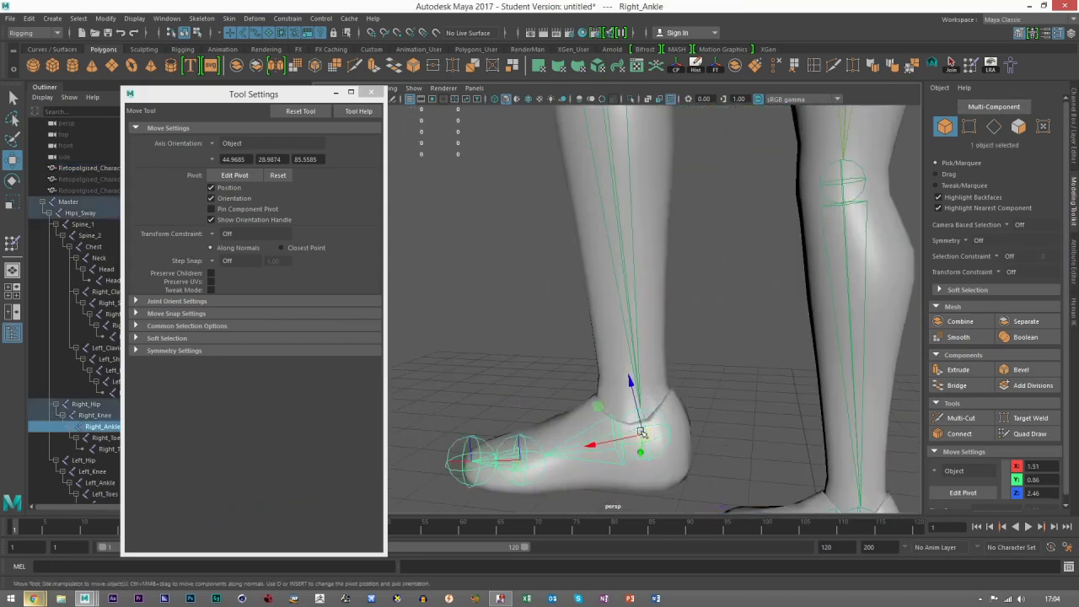
pyautogui.press('e')
pyautogui.keyDown('alt'); pyautogui.moveTo(634, 406); pyautogui.dragTo(668, 344, button='middle'); pyautogui.keyUp('alt')
pyautogui.moveTo(666, 347)
pyautogui.mouseDown()
pyautogui.moveTo(679, 387)
pyautogui.moveTo(659, 360)
pyautogui.mouseUp()
pyautogui.keyDown('alt'); pyautogui.moveTo(658, 361); pyautogui.dragTo(689, 276, button='middle'); pyautogui.keyUp('alt')
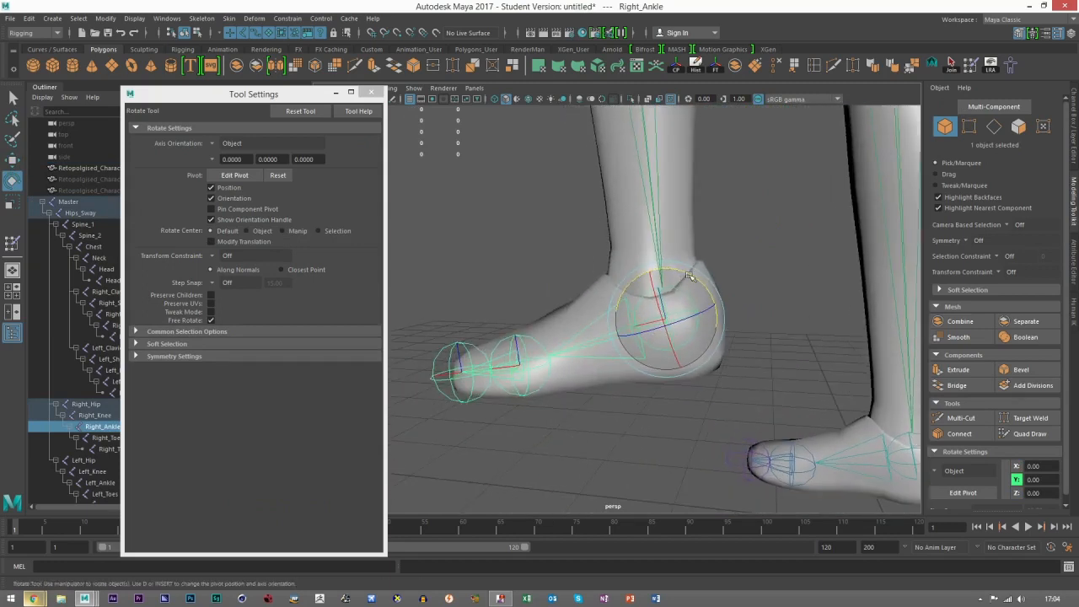
pyautogui.moveTo(693, 287); pyautogui.dragTo(666, 299)
# Step: Select the character mesh, resume skin weight painting and choose the Right_Ankle influence to work on the heel
pyautogui.click(599, 307)
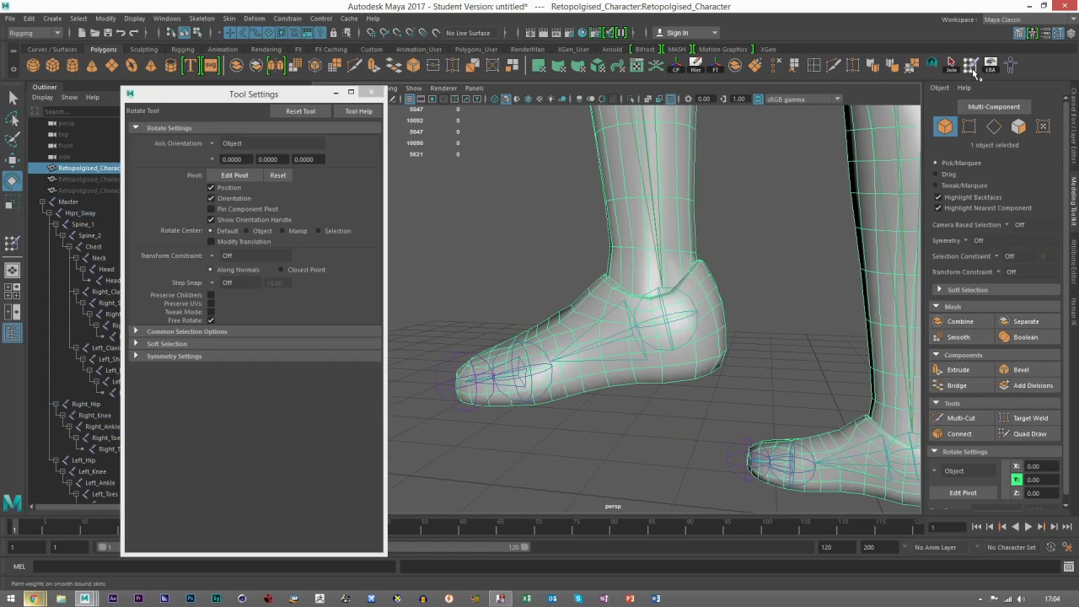
pyautogui.click(969, 65)
pyautogui.click(235, 251)
pyautogui.click(228, 276)
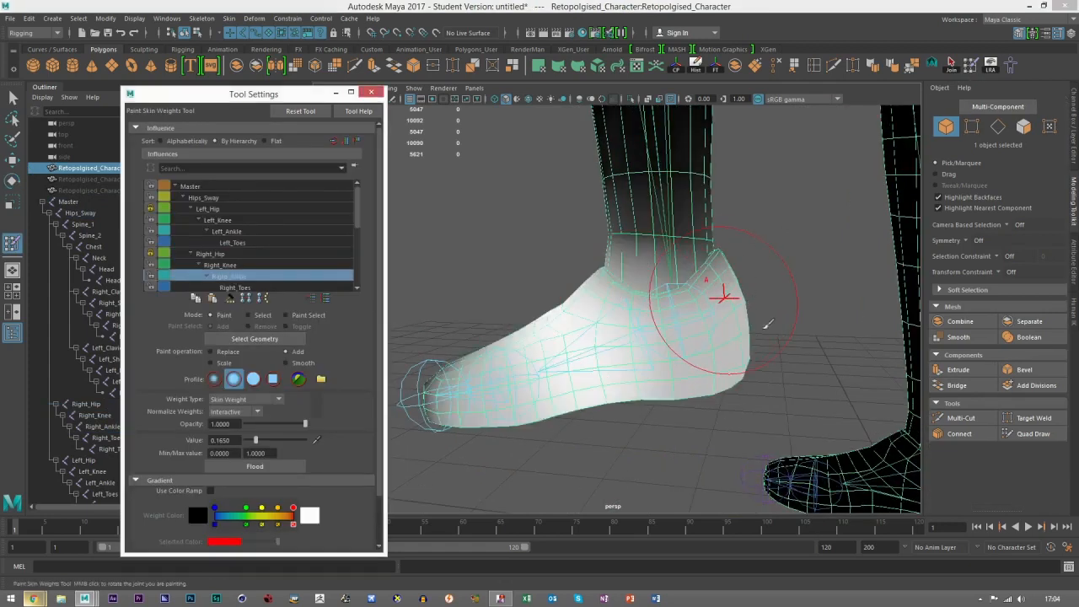
pyautogui.keyDown('alt'); pyautogui.moveTo(723, 291); pyautogui.dragTo(759, 266); pyautogui.keyUp('alt')
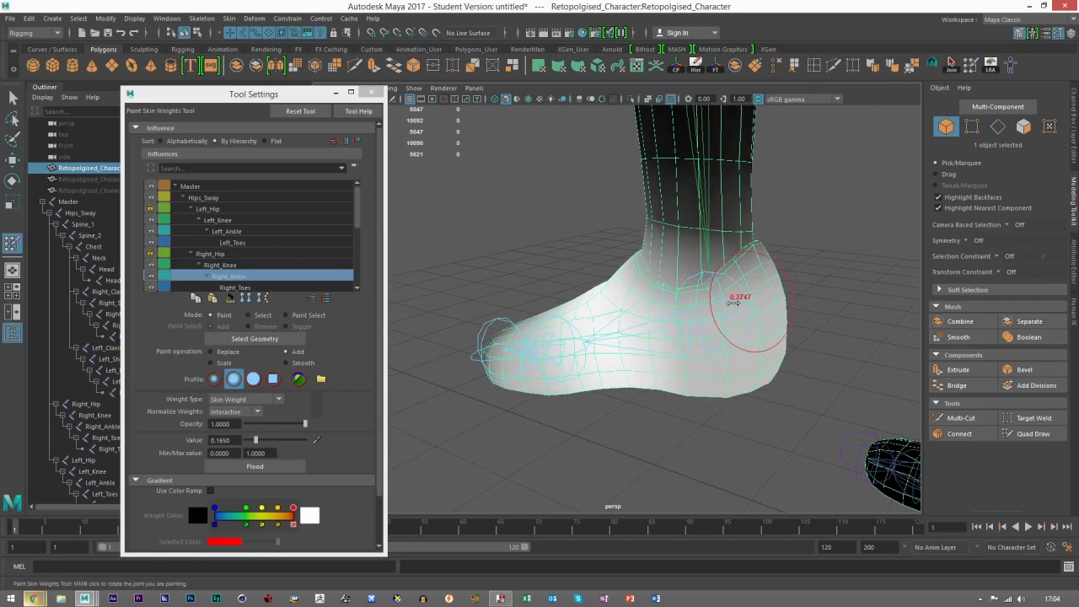
# Step: Raise the brush value to 0.5631 and add Right_Ankle weight over the heel, sole and sides of the foot
pyautogui.moveTo(255, 440); pyautogui.dragTo(280, 440)
pyautogui.moveTo(681, 372)
pyautogui.mouseDown()
pyautogui.moveTo(760, 336)
pyautogui.moveTo(723, 318)
pyautogui.moveTo(711, 329)
pyautogui.moveTo(791, 253)
pyautogui.mouseUp()
pyautogui.moveTo(811, 311)
pyautogui.keyDown('alt'); pyautogui.mouseDown()
pyautogui.moveTo(732, 285)
pyautogui.moveTo(565, 271)
pyautogui.mouseUp(); pyautogui.keyUp('alt')
pyautogui.moveTo(629, 367)
pyautogui.mouseDown()
pyautogui.moveTo(651, 368)
pyautogui.moveTo(667, 398)
pyautogui.moveTo(597, 381)
pyautogui.moveTo(548, 315)
pyautogui.moveTo(538, 364)
pyautogui.moveTo(559, 385)
pyautogui.moveTo(525, 393)
pyautogui.moveTo(712, 341)
pyautogui.mouseUp()
pyautogui.keyDown('alt'); pyautogui.moveTo(709, 380); pyautogui.dragTo(656, 385, button='right'); pyautogui.keyUp('alt')
pyautogui.keyDown('alt'); pyautogui.moveTo(655, 385); pyautogui.dragTo(675, 390); pyautogui.keyUp('alt')
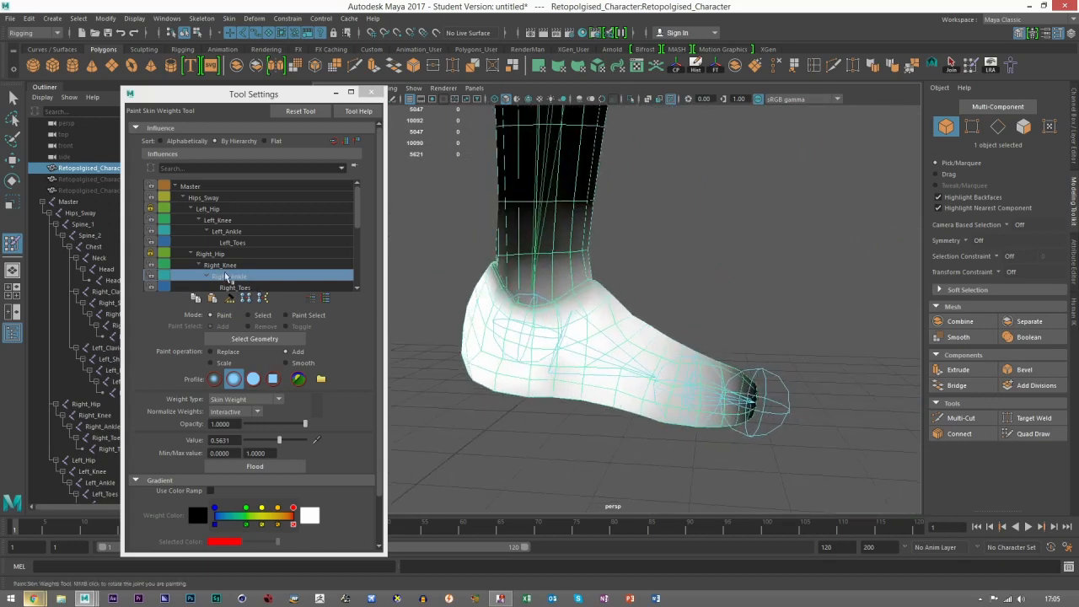
# Step: Check the Right_Toes influence, rotate the right ankle to point the foot downward and select the Right_Toes joint
pyautogui.click(240, 287)
pyautogui.click(13, 180)
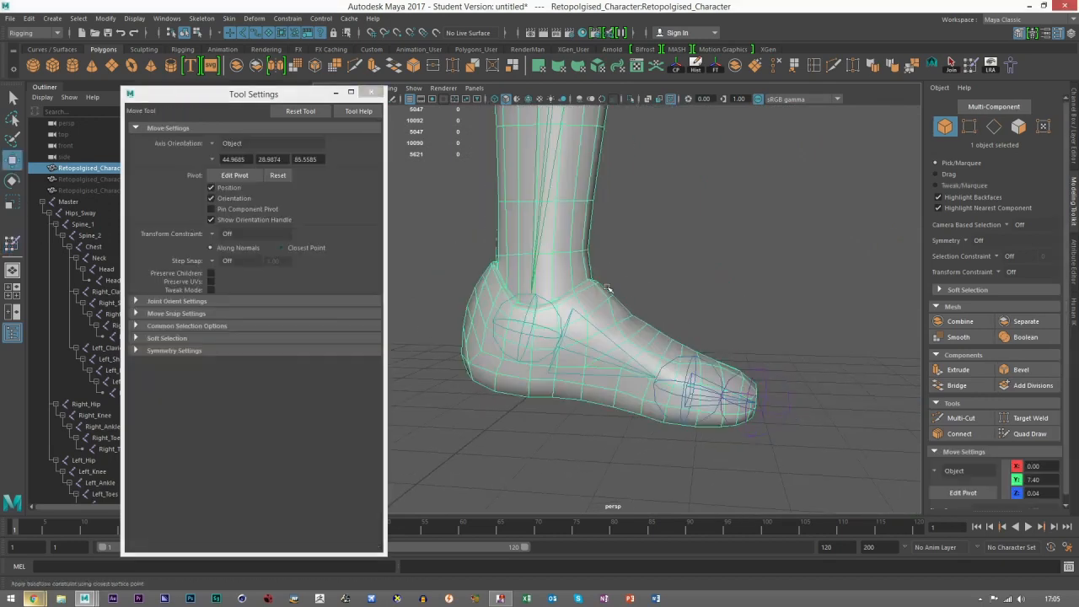
pyautogui.click(570, 303)
pyautogui.press('e')
pyautogui.moveTo(570, 303)
pyautogui.mouseDown()
pyautogui.moveTo(591, 291)
pyautogui.moveTo(564, 335)
pyautogui.moveTo(566, 323)
pyautogui.moveTo(535, 312)
pyautogui.moveTo(562, 322)
pyautogui.mouseUp()
pyautogui.click(691, 444)
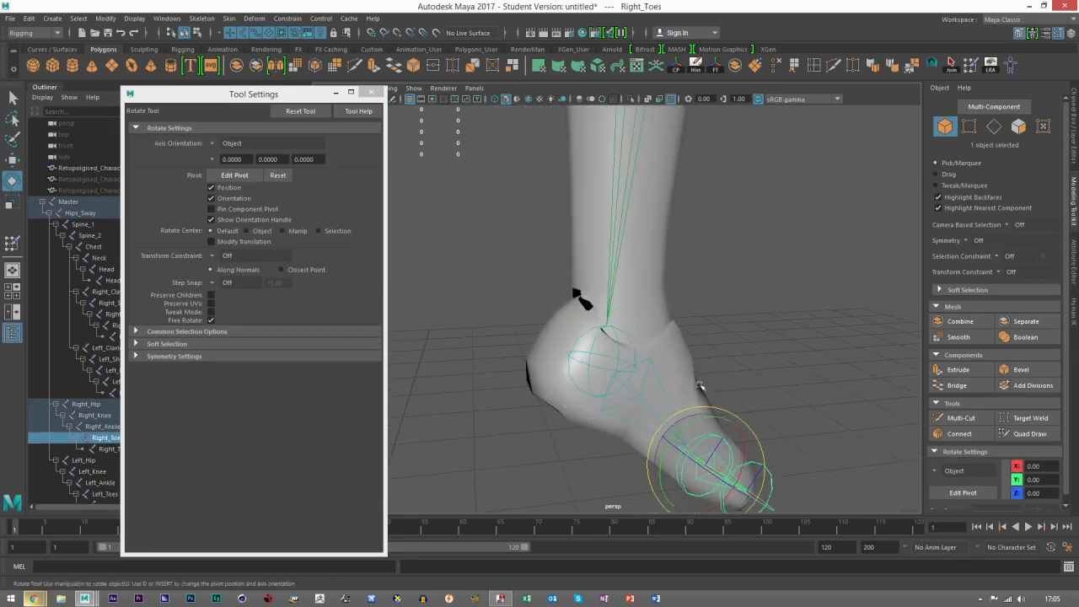
# Step: Resume skin weight painting on the mesh and add Right_Ankle weight at the back of the heel
pyautogui.click(698, 384)
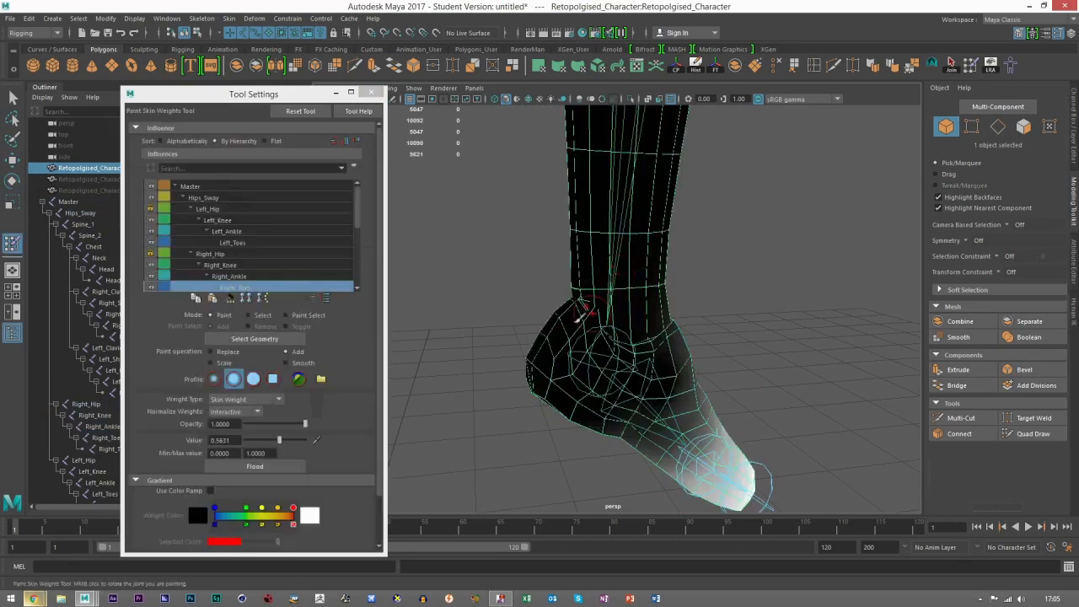
pyautogui.click(224, 264)
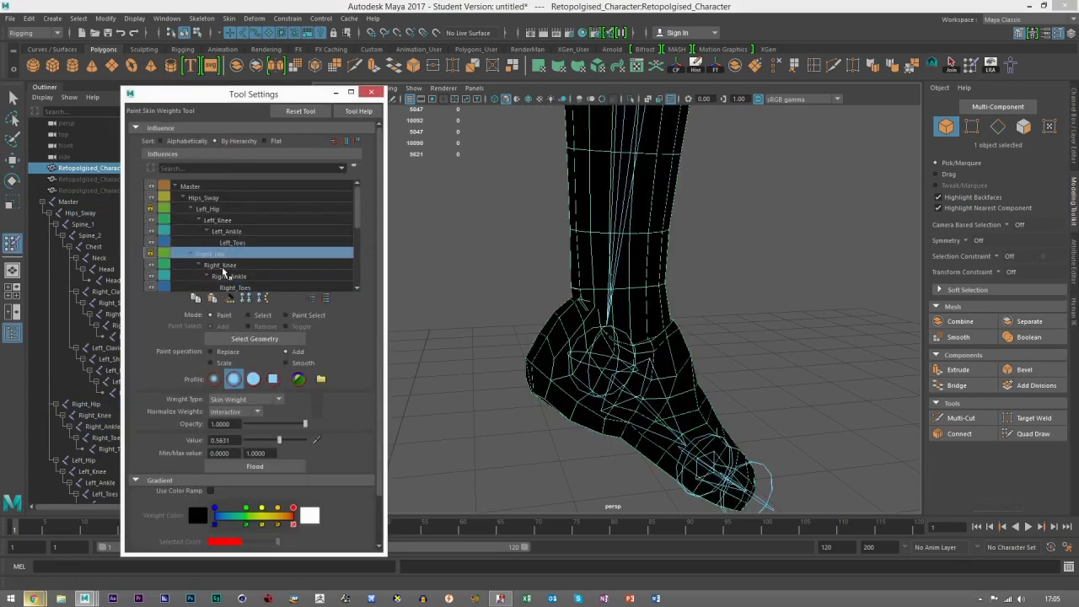
pyautogui.click(223, 277)
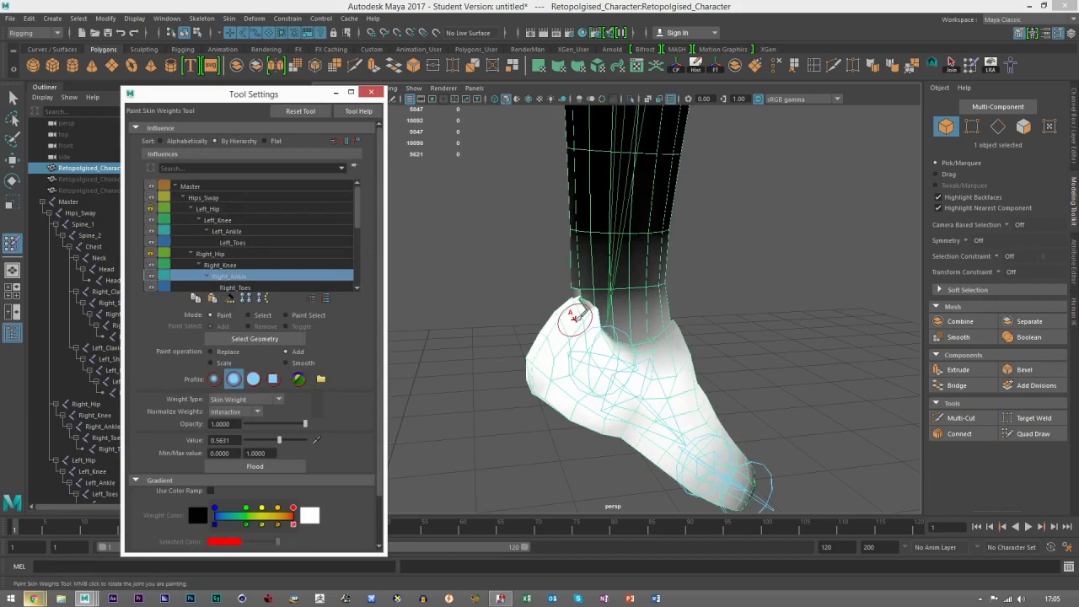
pyautogui.moveTo(581, 315); pyautogui.dragTo(583, 308)
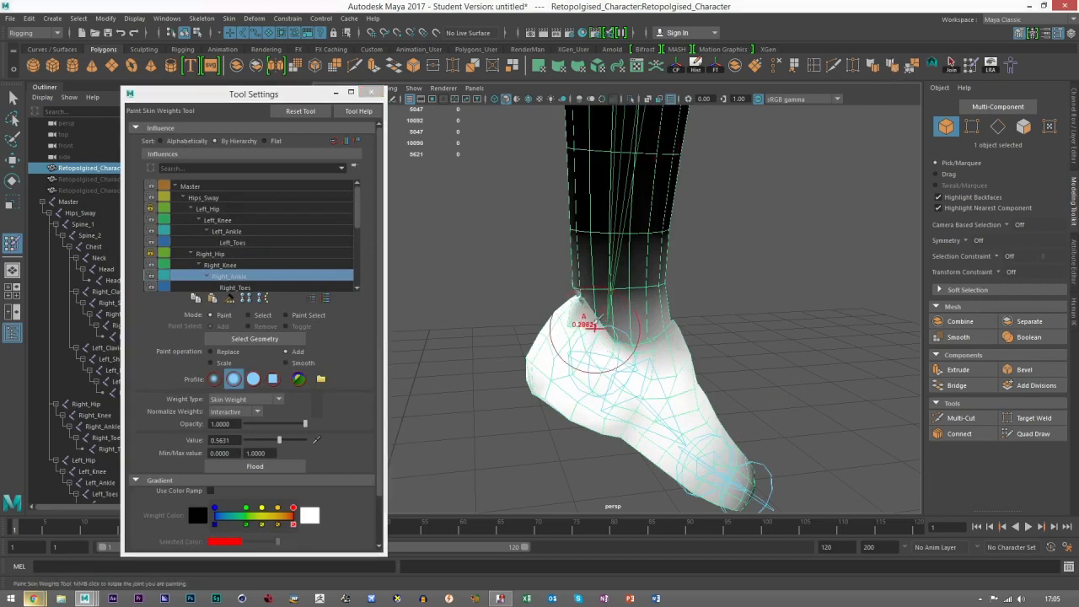
# Step: Choose the Right_Knee influence, add weight at the back of the ankle and leave weight painting
pyautogui.click(226, 267)
pyautogui.click(235, 279)
pyautogui.click(224, 265)
pyautogui.click(594, 317)
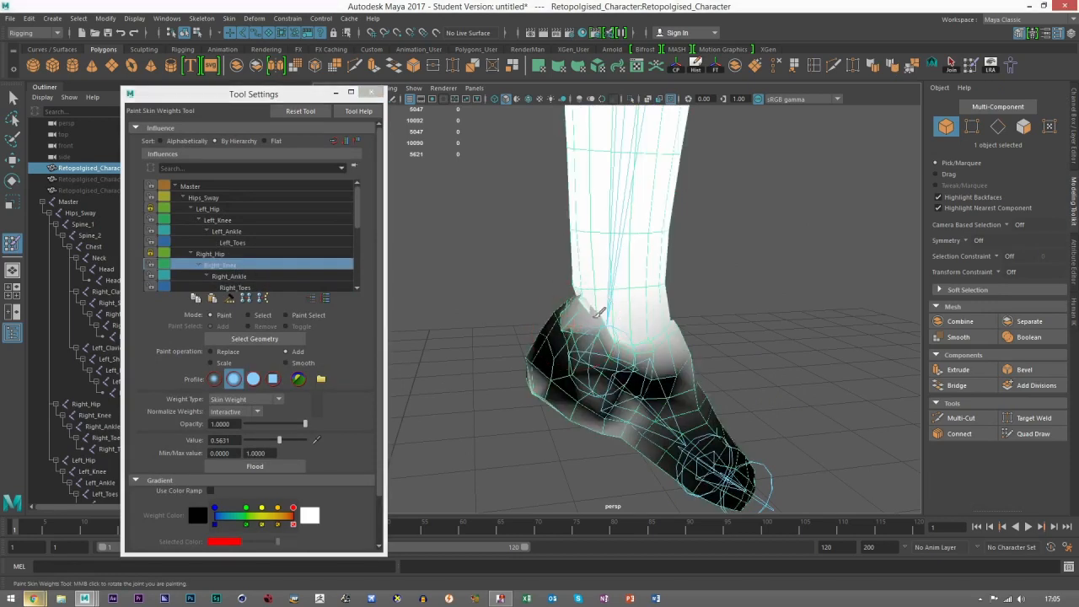
pyautogui.click(11, 159)
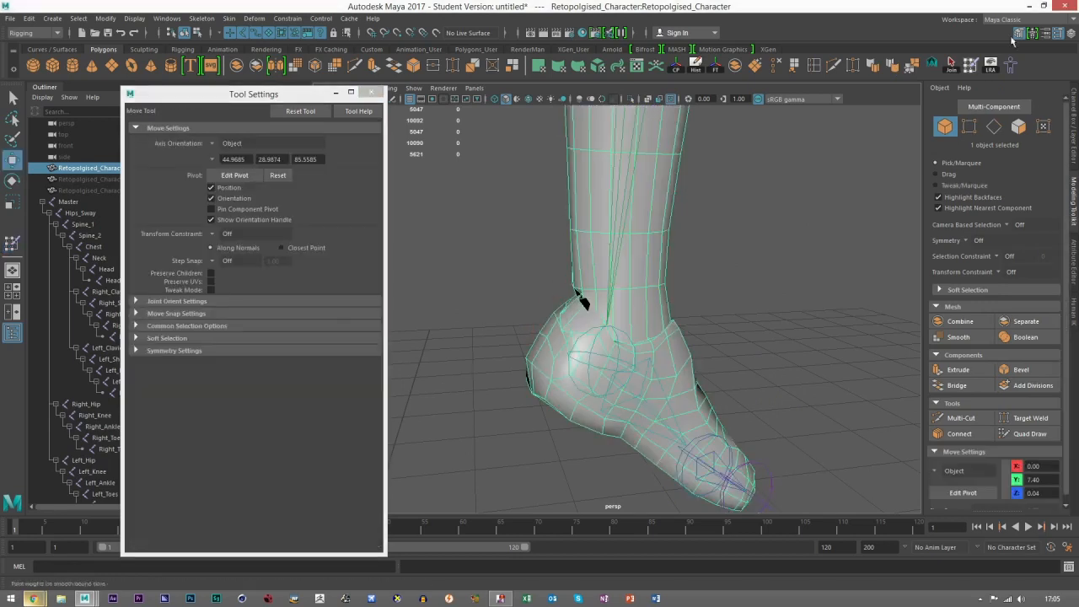
# Step: Reset the skeleton to the bind pose and inspect the ankle area
pyautogui.click(1010, 68)
pyautogui.scroll(-6, 689, 329)
pyautogui.scroll(8, 537, 299)
pyautogui.moveTo(539, 300)
pyautogui.keyDown('alt'); pyautogui.mouseDown()
pyautogui.moveTo(559, 369)
pyautogui.moveTo(565, 292)
pyautogui.moveTo(582, 274)
pyautogui.mouseUp(); pyautogui.keyUp('alt')
pyautogui.scroll(-6, 559, 369)
# Step: Resume skin weight painting with the Right_Ankle influence and replace weight at the back of the ankle using a value of 0.1262
pyautogui.click(972, 67)
pyautogui.keyDown('alt'); pyautogui.moveTo(672, 287); pyautogui.dragTo(594, 276, button='middle'); pyautogui.keyUp('alt')
pyautogui.click(234, 277)
pyautogui.moveTo(635, 337)
pyautogui.keyDown('alt'); pyautogui.mouseDown()
pyautogui.moveTo(540, 346)
pyautogui.moveTo(548, 341)
pyautogui.mouseUp(); pyautogui.keyUp('alt')
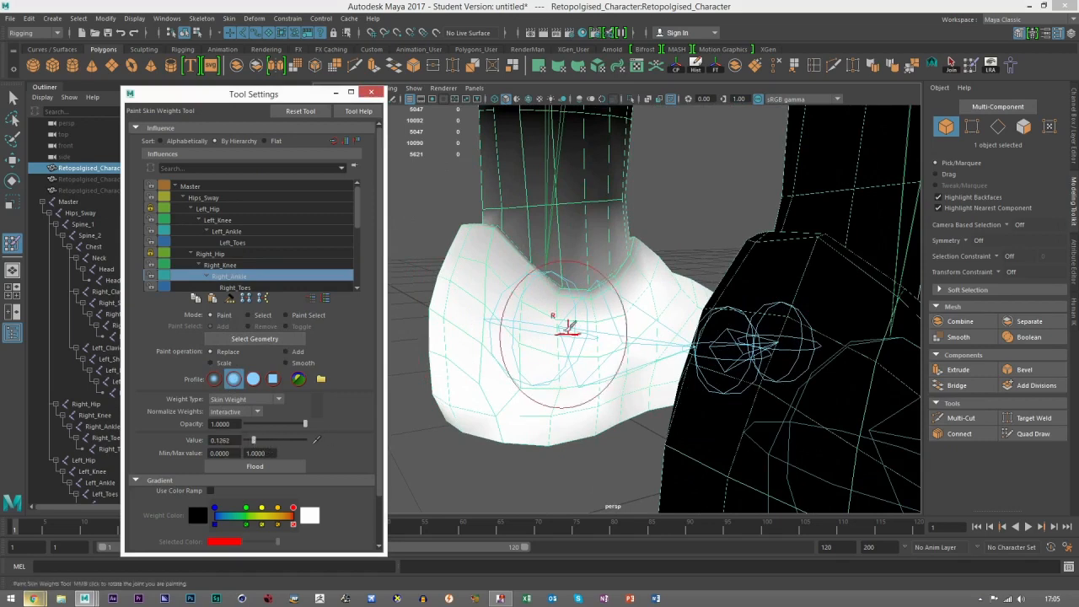
pyautogui.press('b')
pyautogui.moveTo(519, 334)
pyautogui.mouseDown()
pyautogui.moveTo(481, 263)
pyautogui.moveTo(474, 274)
pyautogui.moveTo(536, 324)
pyautogui.moveTo(496, 295)
pyautogui.moveTo(594, 306)
pyautogui.mouseUp()
# Step: Replace Right_Ankle weight around the side of the ankle, lowering the brush value to 0.0291
pyautogui.moveTo(834, 313)
pyautogui.mouseDown()
pyautogui.moveTo(809, 314)
pyautogui.moveTo(836, 296)
pyautogui.moveTo(831, 341)
pyautogui.moveTo(923, 245)
pyautogui.mouseUp()
pyautogui.keyDown('alt'); pyautogui.moveTo(748, 283); pyautogui.dragTo(771, 321); pyautogui.keyUp('alt')
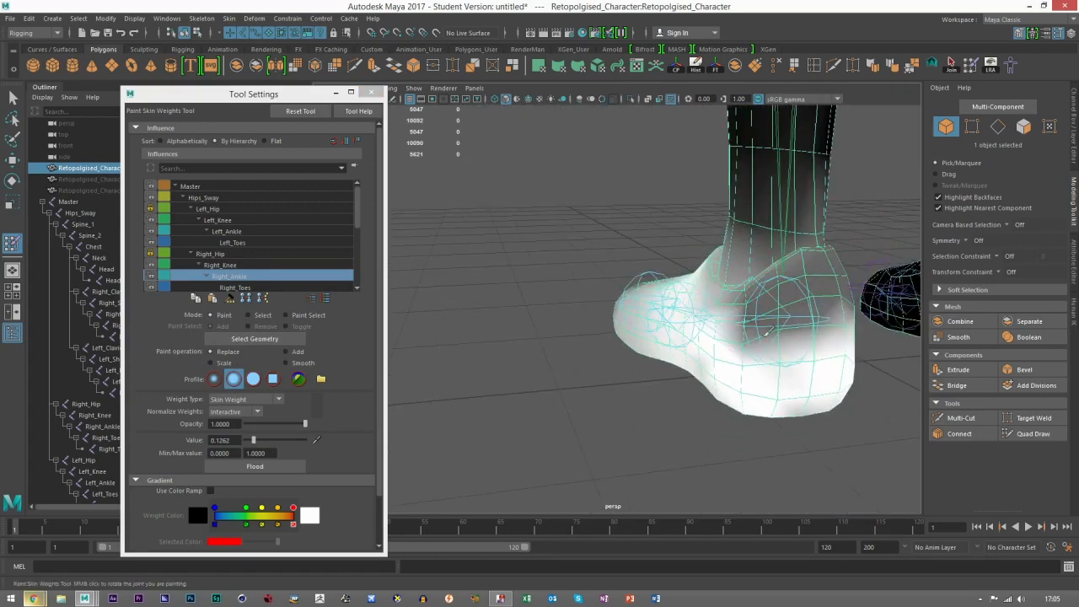
pyautogui.moveTo(776, 267)
pyautogui.mouseDown()
pyautogui.moveTo(778, 301)
pyautogui.moveTo(773, 286)
pyautogui.mouseUp()
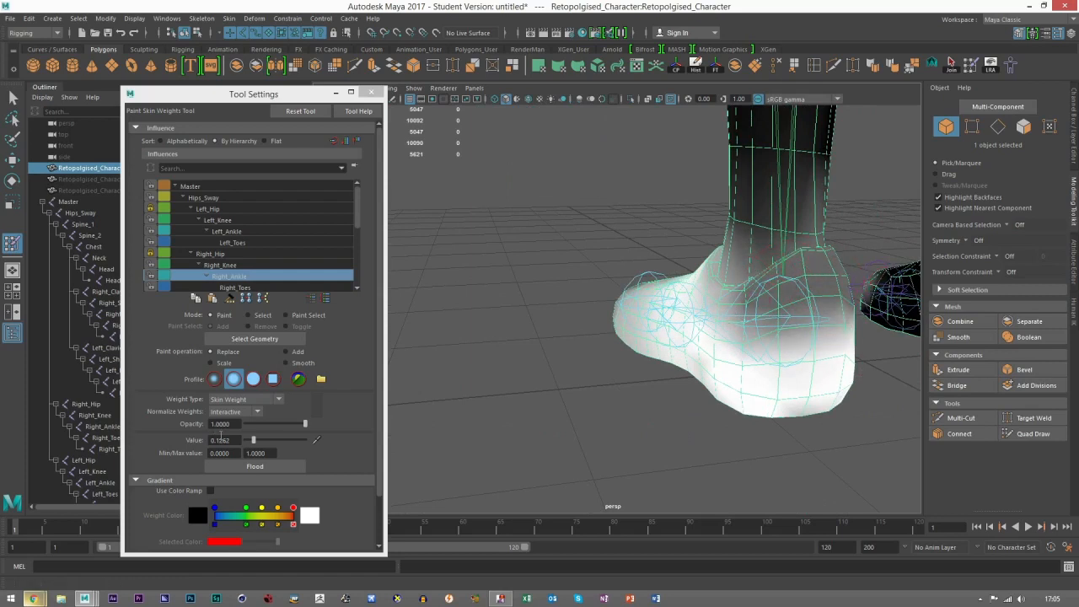
pyautogui.moveTo(253, 440); pyautogui.dragTo(247, 442)
pyautogui.moveTo(809, 297)
pyautogui.mouseDown()
pyautogui.moveTo(785, 274)
pyautogui.moveTo(822, 302)
pyautogui.moveTo(810, 286)
pyautogui.moveTo(669, 294)
pyautogui.mouseUp()
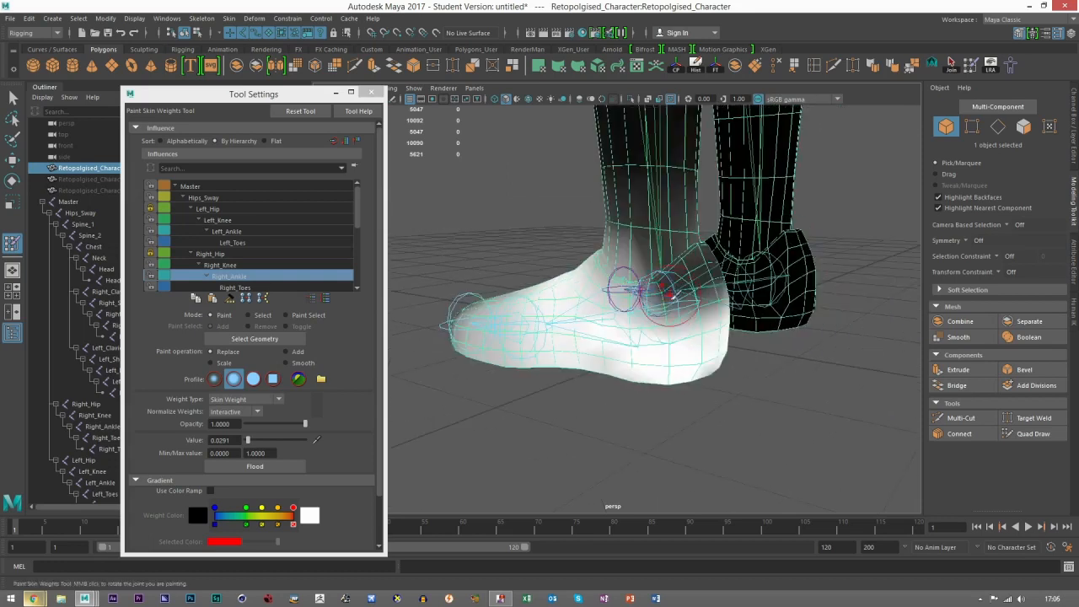
# Step: Leave weight painting, rotate the right ankle to point the foot downward and reselect the character mesh
pyautogui.press('w')
pyautogui.click(694, 431)
pyautogui.moveTo(590, 349)
pyautogui.keyDown('alt'); pyautogui.mouseDown()
pyautogui.moveTo(524, 348)
pyautogui.moveTo(582, 305)
pyautogui.moveTo(591, 278)
pyautogui.moveTo(625, 270)
pyautogui.mouseUp(); pyautogui.keyUp('alt')
pyautogui.click(582, 305)
pyautogui.press('e')
pyautogui.click(545, 286)
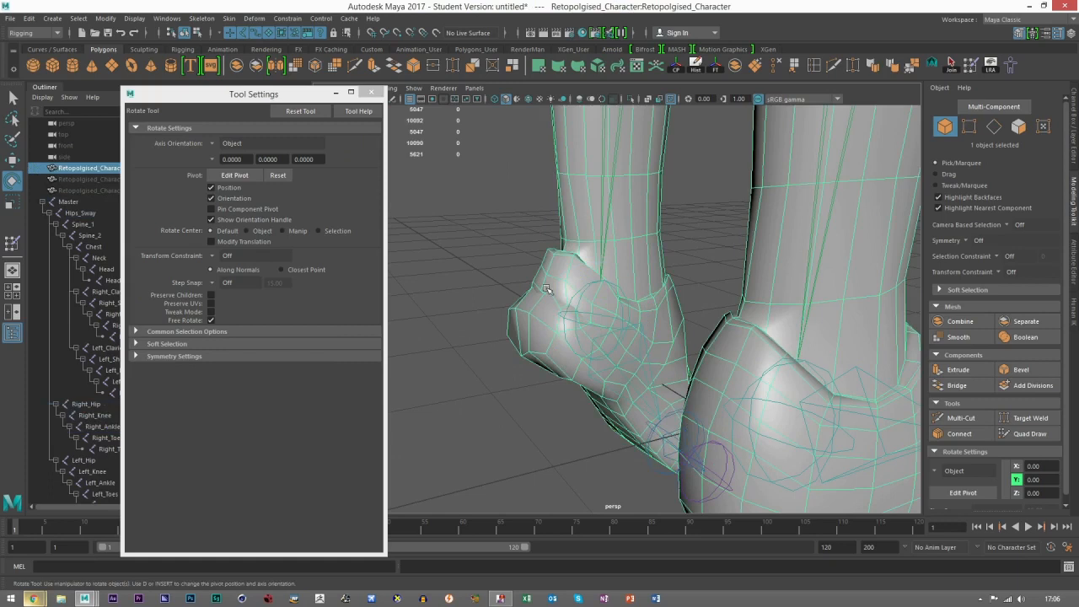
# Step: Resume weight painting and compare the Right_Knee and Right_Ankle influences around the pointed foot
pyautogui.click(970, 65)
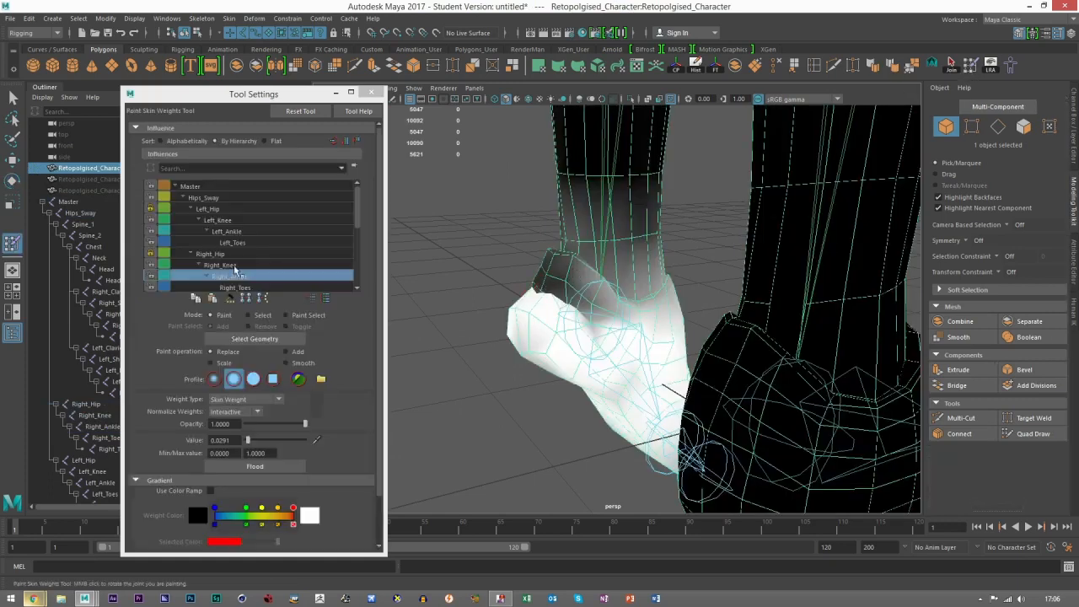
pyautogui.click(225, 267)
pyautogui.click(226, 277)
pyautogui.moveTo(532, 306)
pyautogui.mouseDown()
pyautogui.moveTo(582, 323)
pyautogui.moveTo(567, 317)
pyautogui.moveTo(571, 361)
pyautogui.moveTo(701, 342)
pyautogui.mouseUp()
pyautogui.keyDown('shift'); pyautogui.moveTo(656, 307); pyautogui.dragTo(658, 347); pyautogui.keyUp('shift')
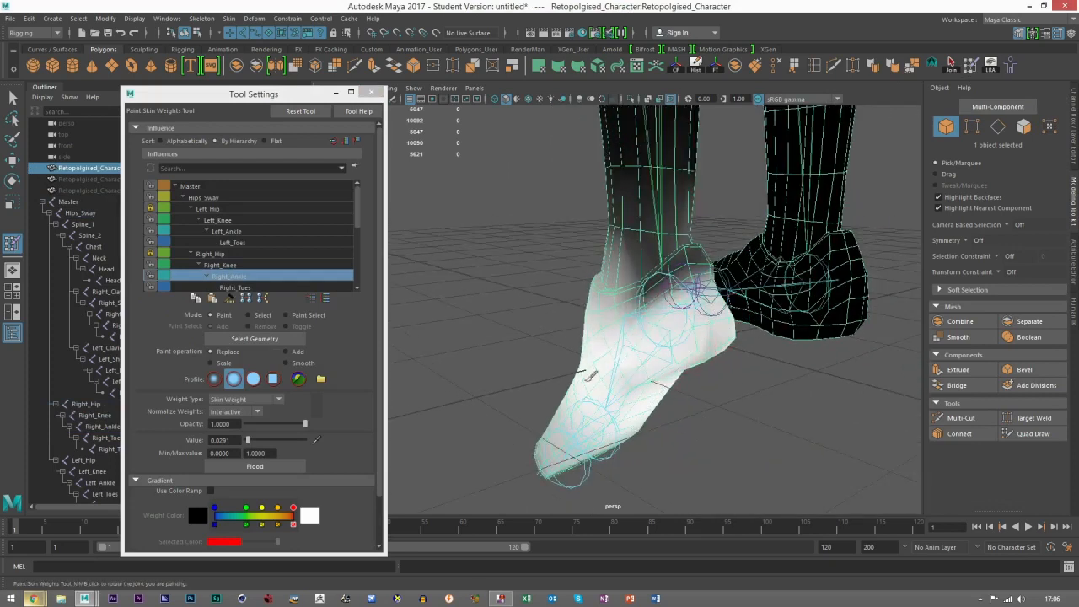
pyautogui.keyDown('alt'); pyautogui.moveTo(707, 382); pyautogui.dragTo(644, 315); pyautogui.keyUp('alt')
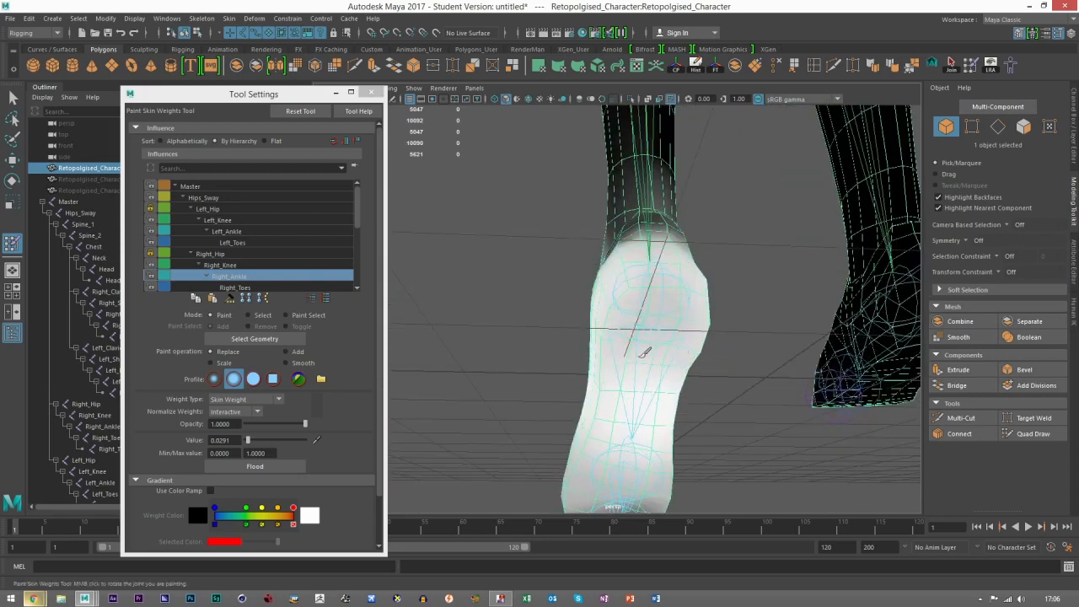
# Step: Switch the brush to Add with a value of 0.4757 and add Right_Ankle weight on the sole and heel
pyautogui.click(303, 361)
pyautogui.moveTo(619, 393)
pyautogui.keyDown('alt'); pyautogui.mouseDown()
pyautogui.moveTo(581, 427)
pyautogui.moveTo(589, 396)
pyautogui.mouseUp(); pyautogui.keyUp('alt')
pyautogui.moveTo(633, 345)
pyautogui.mouseDown()
pyautogui.moveTo(583, 362)
pyautogui.moveTo(624, 358)
pyautogui.mouseUp()
pyautogui.moveTo(629, 357)
pyautogui.keyDown('alt'); pyautogui.mouseDown()
pyautogui.moveTo(585, 373)
pyautogui.moveTo(540, 308)
pyautogui.mouseUp(); pyautogui.keyUp('alt')
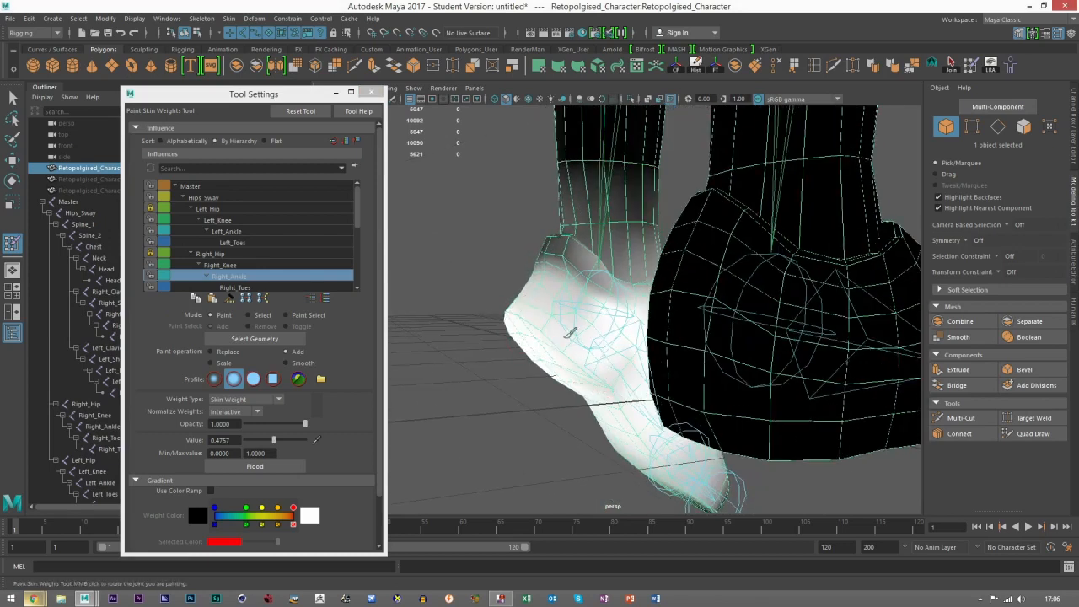
pyautogui.moveTo(549, 356)
pyautogui.keyDown('alt'); pyautogui.mouseDown()
pyautogui.moveTo(646, 362)
pyautogui.moveTo(725, 417)
pyautogui.mouseUp(); pyautogui.keyUp('alt')
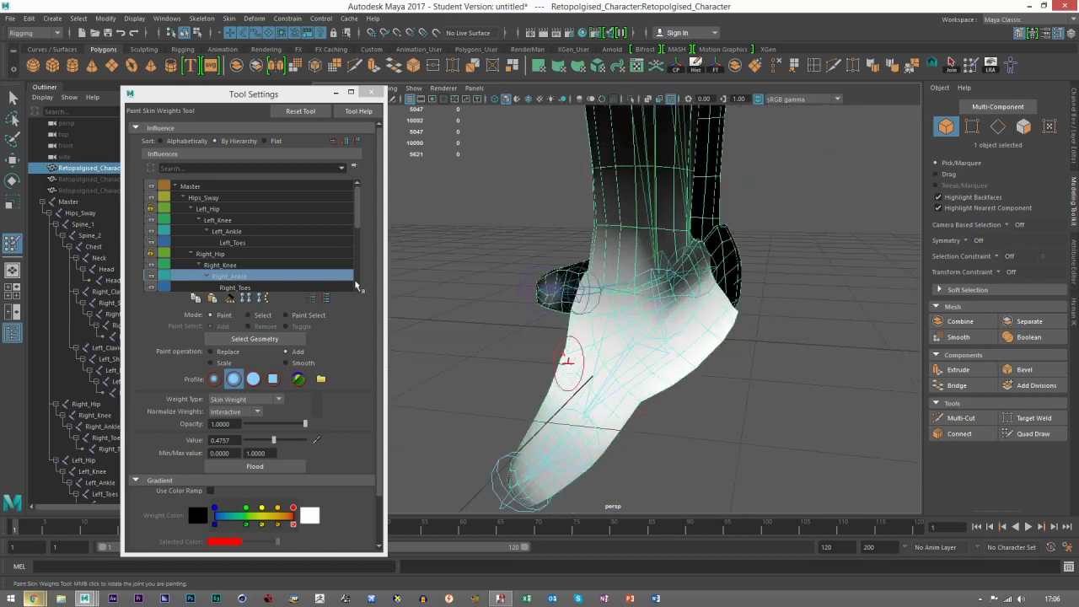
# Step: Leave weight painting, inspect the ankle deformation without the mesh highlighted and reselect the mesh
pyautogui.click(12, 160)
pyautogui.click(784, 390)
pyautogui.scroll(-4, 784, 390)
pyautogui.moveTo(784, 390)
pyautogui.keyDown('alt'); pyautogui.mouseDown()
pyautogui.moveTo(694, 410)
pyautogui.moveTo(638, 371)
pyautogui.moveTo(607, 374)
pyautogui.mouseUp(); pyautogui.keyUp('alt')
pyautogui.scroll(4, 680, 359)
pyautogui.scroll(4, 605, 371)
pyautogui.click(592, 295)
pyautogui.keyDown('alt'); pyautogui.moveTo(618, 321); pyautogui.dragTo(631, 175); pyautogui.keyUp('alt')
# Step: Resume weight painting, add Right_Knee weight at the back of the ankle and recheck the Right_Ankle influence
pyautogui.click(968, 68)
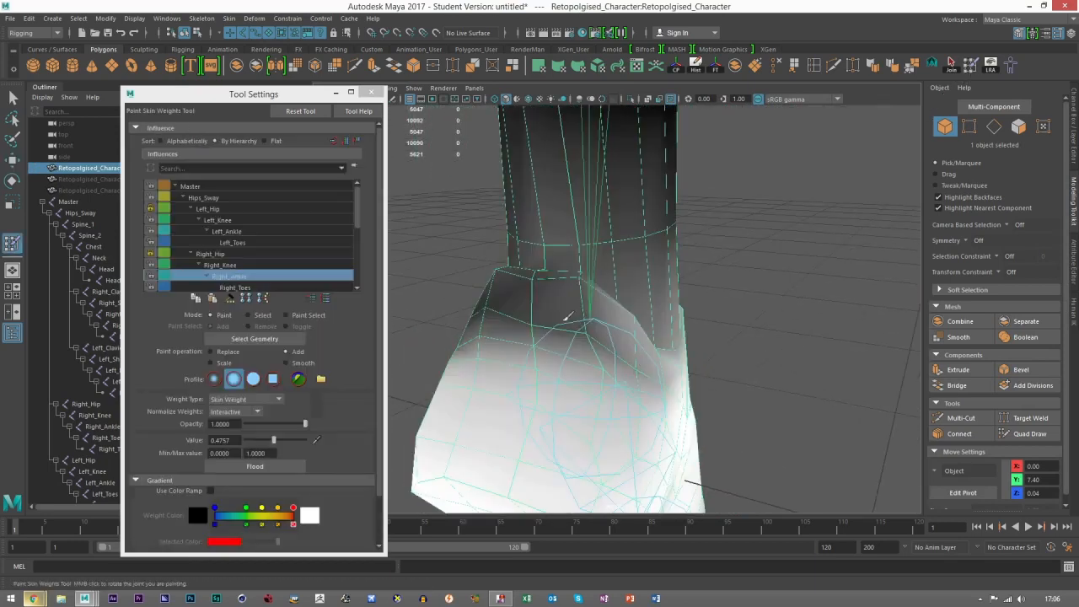
pyautogui.keyDown('alt'); pyautogui.moveTo(578, 310); pyautogui.dragTo(662, 347); pyautogui.keyUp('alt')
pyautogui.click(226, 267)
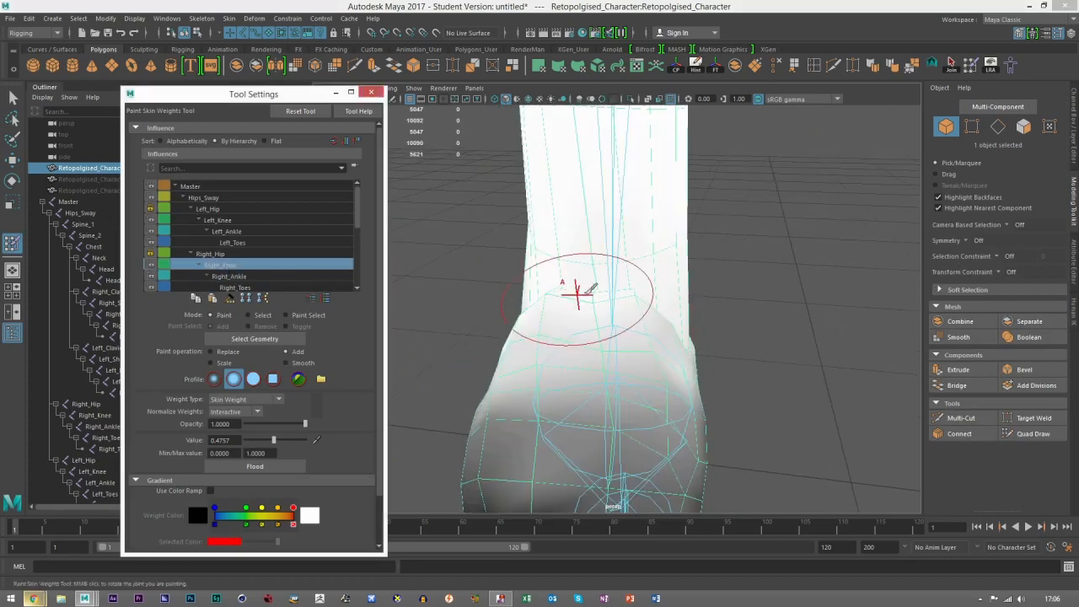
pyautogui.moveTo(586, 293); pyautogui.dragTo(593, 292)
pyautogui.keyDown('alt'); pyautogui.moveTo(760, 311); pyautogui.dragTo(677, 310); pyautogui.keyUp('alt')
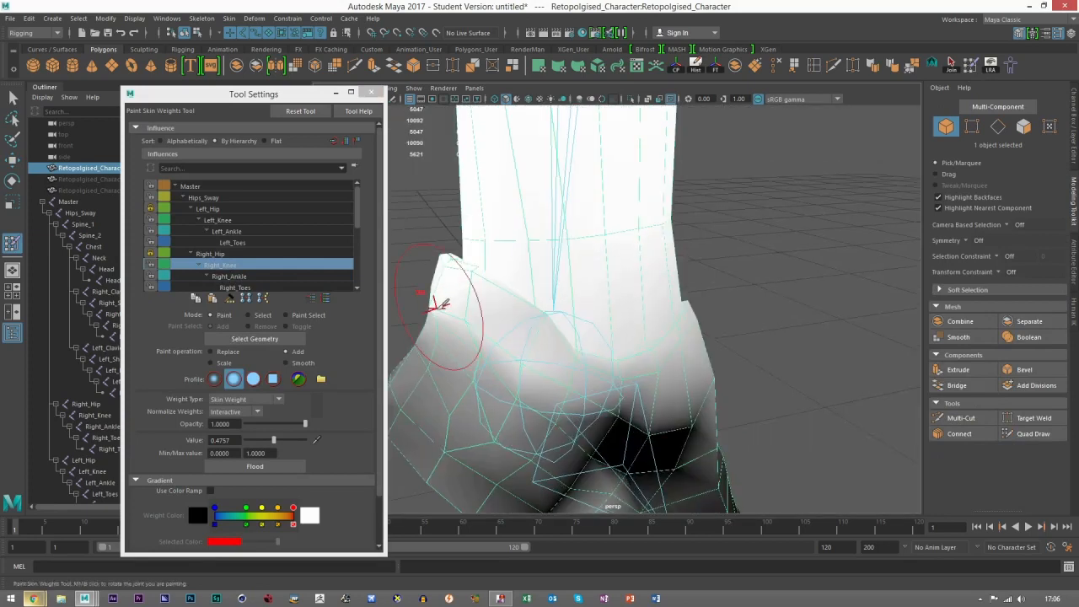
pyautogui.moveTo(441, 330)
pyautogui.keyDown('alt'); pyautogui.mouseDown()
pyautogui.moveTo(494, 349)
pyautogui.moveTo(489, 318)
pyautogui.moveTo(579, 319)
pyautogui.mouseUp(); pyautogui.keyUp('alt')
pyautogui.click(223, 276)
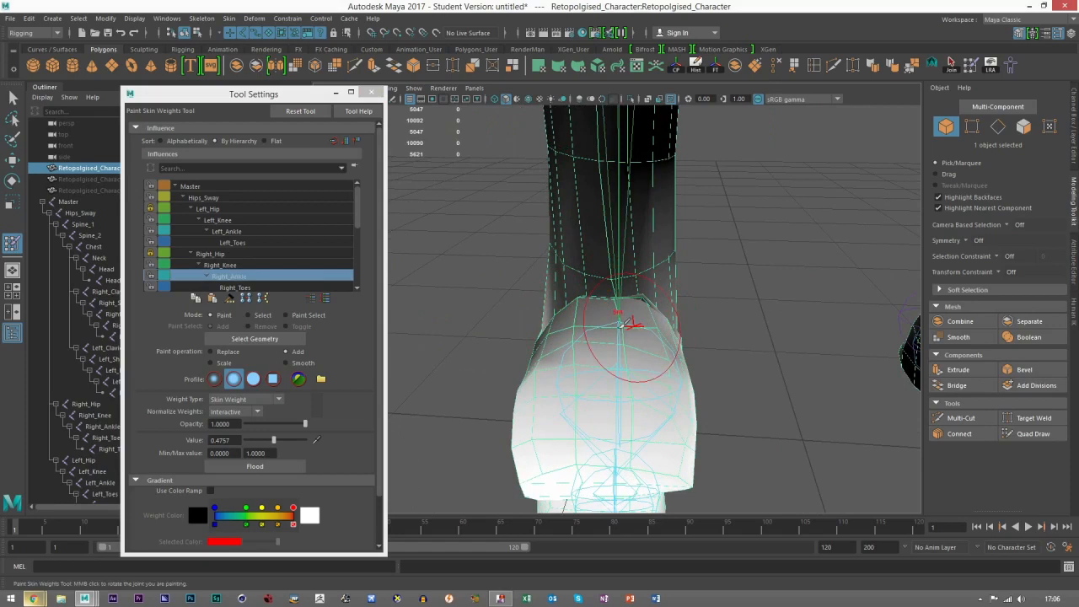
pyautogui.moveTo(711, 344)
pyautogui.keyDown('alt'); pyautogui.mouseDown()
pyautogui.moveTo(675, 353)
pyautogui.moveTo(643, 343)
pyautogui.moveTo(714, 353)
pyautogui.mouseUp(); pyautogui.keyUp('alt')
# Step: Leave weight painting, select the Right_Ankle joint and rotate it to test how the heel and ankle deform
pyautogui.click(11, 159)
pyautogui.moveTo(699, 316)
pyautogui.keyDown('alt'); pyautogui.mouseDown()
pyautogui.moveTo(683, 327)
pyautogui.moveTo(699, 335)
pyautogui.moveTo(739, 325)
pyautogui.mouseUp(); pyautogui.keyUp('alt')
pyautogui.click(702, 337)
pyautogui.click(657, 317)
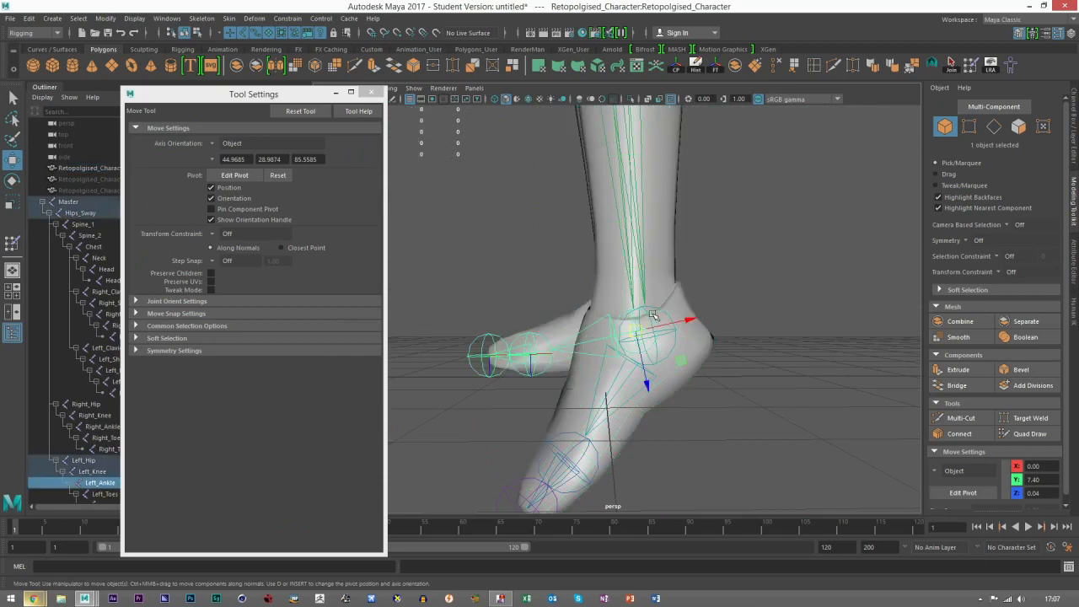
pyautogui.click(660, 311)
pyautogui.press('e')
pyautogui.keyDown('alt'); pyautogui.moveTo(646, 313); pyautogui.dragTo(607, 276); pyautogui.keyUp('alt')
pyautogui.keyDown('alt'); pyautogui.moveTo(581, 332); pyautogui.dragTo(595, 294); pyautogui.keyUp('alt')
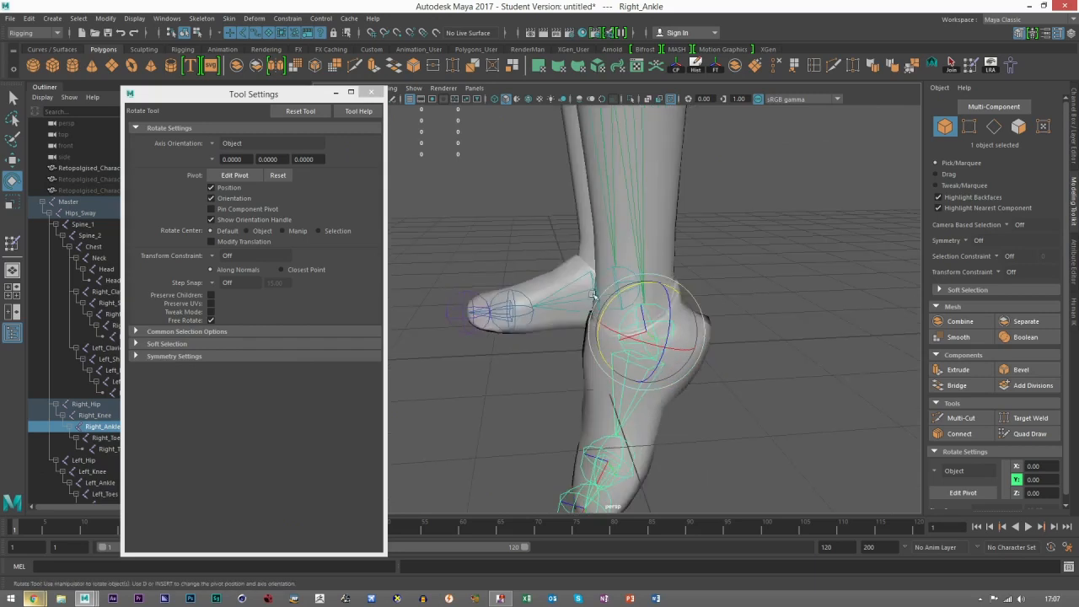
pyautogui.keyDown('alt'); pyautogui.moveTo(595, 294); pyautogui.dragTo(592, 188, button='middle'); pyautogui.keyUp('alt')
pyautogui.keyDown('alt'); pyautogui.moveTo(592, 187); pyautogui.dragTo(626, 206, button='right'); pyautogui.keyUp('alt')
pyautogui.moveTo(616, 219); pyautogui.dragTo(610, 200)
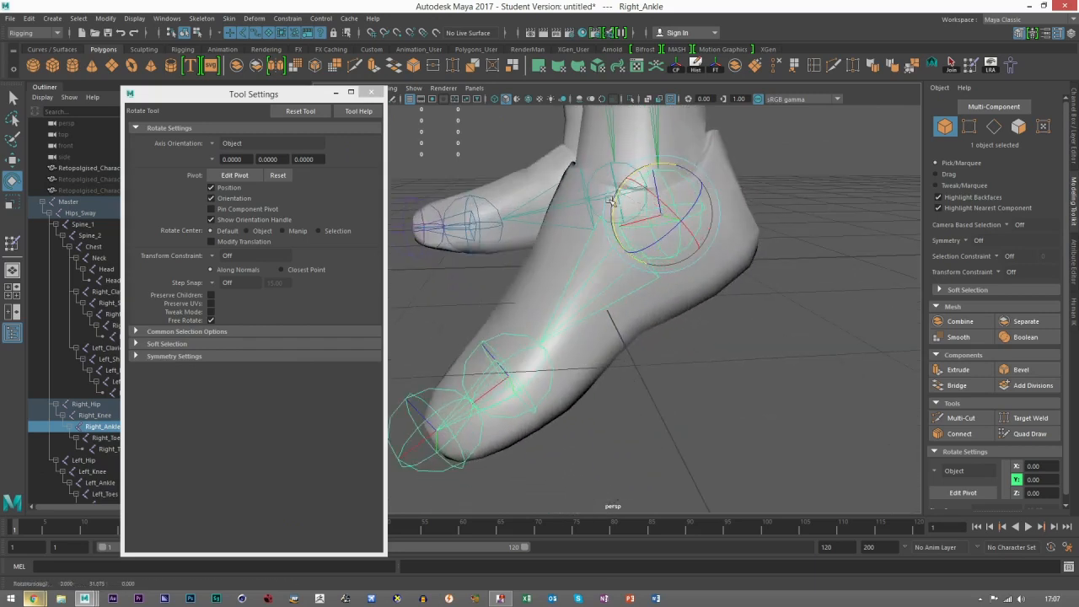
# Step: Select the Right_Toes joint, try rotating it and undo the rotation
pyautogui.click(517, 337)
pyautogui.keyDown('alt'); pyautogui.moveTo(517, 337); pyautogui.dragTo(504, 335, button='right'); pyautogui.keyUp('alt')
pyautogui.keyDown('alt'); pyautogui.moveTo(504, 336); pyautogui.dragTo(583, 307, button='middle'); pyautogui.keyUp('alt')
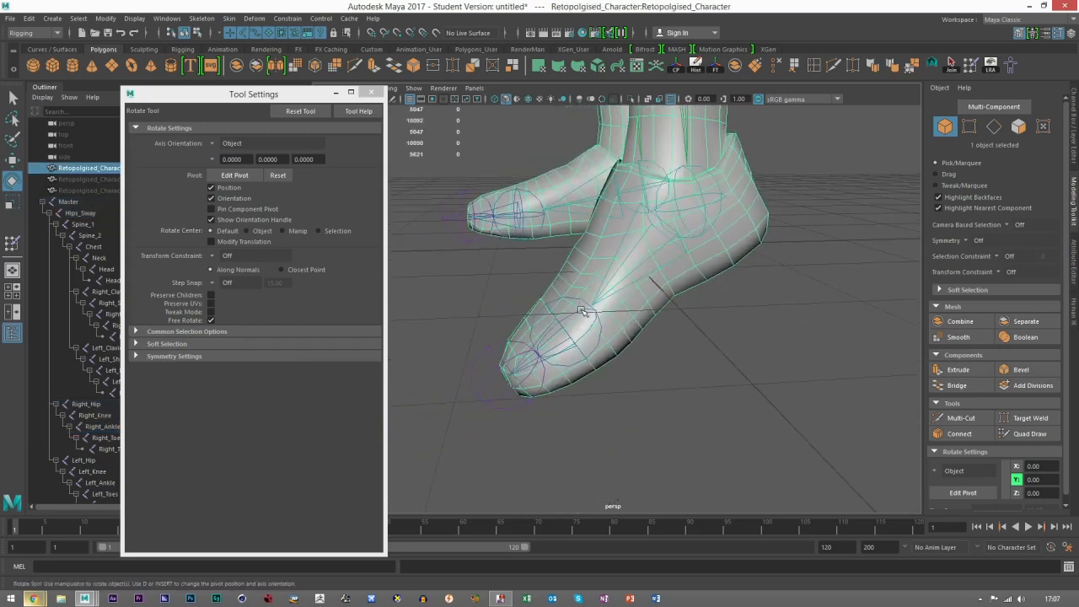
pyautogui.click(582, 312)
pyautogui.moveTo(565, 283); pyautogui.dragTo(736, 167)
pyautogui.hotkey('ctrl', 'z')
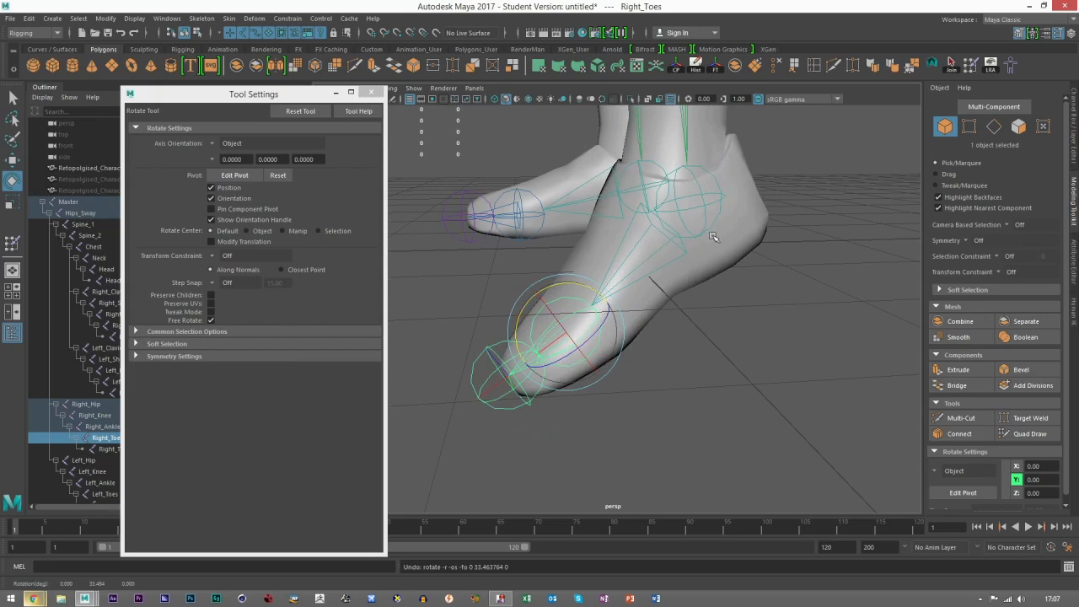
# Step: Resume weight painting with the Right_Toes influence and replace its weight with 0 across the heel and ankle
pyautogui.click(713, 237)
pyautogui.click(971, 66)
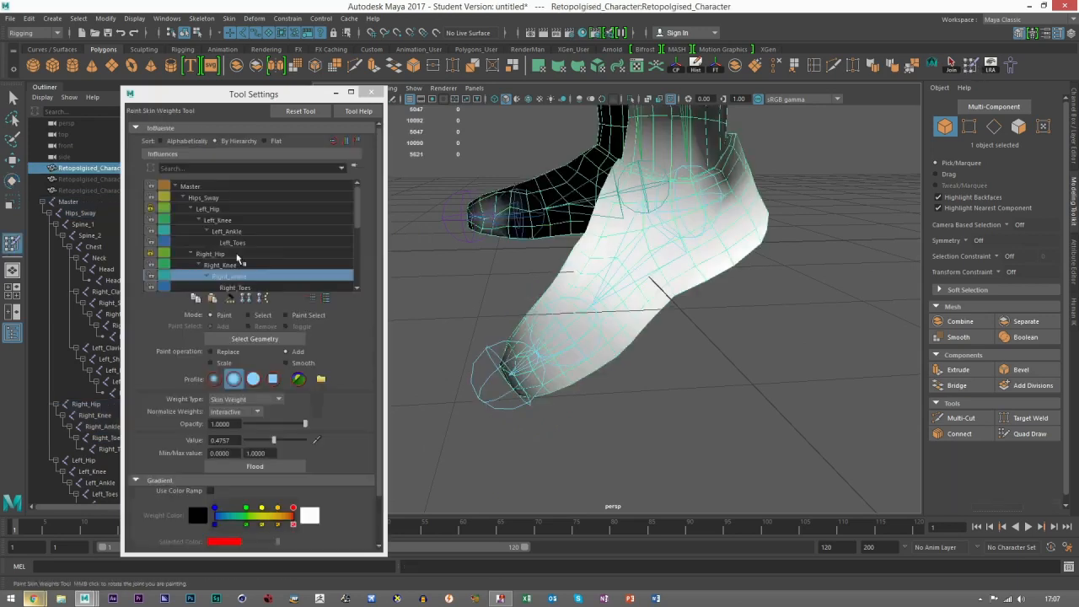
pyautogui.keyDown('alt'); pyautogui.moveTo(735, 251); pyautogui.dragTo(374, 225); pyautogui.keyUp('alt')
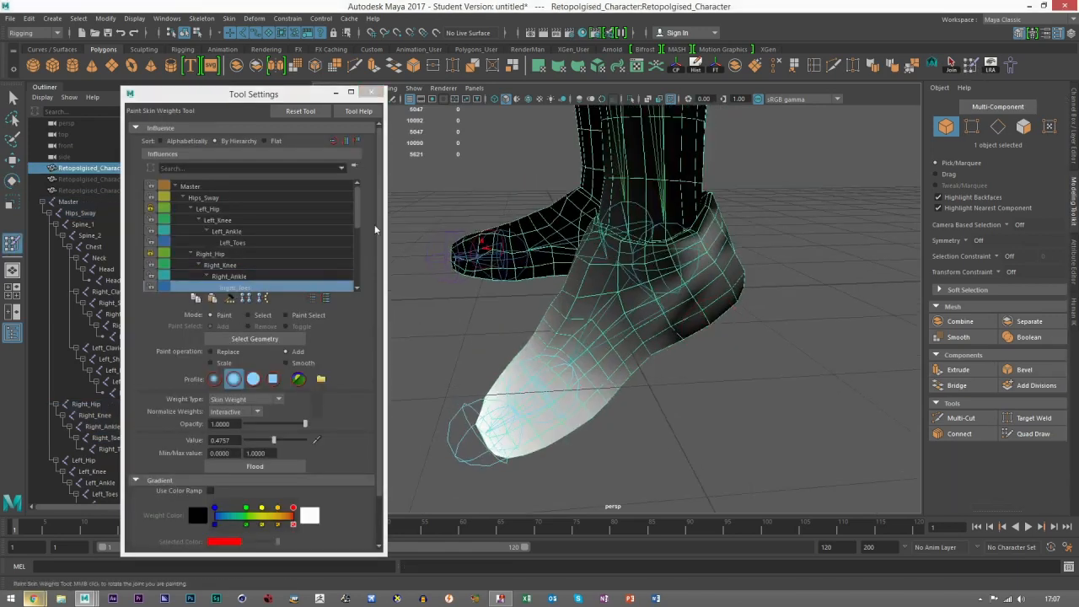
pyautogui.click(230, 353)
pyautogui.moveTo(266, 441); pyautogui.dragTo(240, 440)
pyautogui.moveTo(690, 248)
pyautogui.mouseDown()
pyautogui.moveTo(680, 317)
pyautogui.moveTo(730, 259)
pyautogui.moveTo(742, 302)
pyautogui.mouseUp()
pyautogui.moveTo(638, 261)
pyautogui.mouseDown()
pyautogui.moveTo(615, 248)
pyautogui.moveTo(655, 300)
pyautogui.mouseUp()
pyautogui.keyDown('alt'); pyautogui.moveTo(774, 296); pyautogui.dragTo(544, 274); pyautogui.keyUp('alt')
pyautogui.moveTo(527, 253)
pyautogui.mouseDown()
pyautogui.moveTo(538, 231)
pyautogui.moveTo(580, 251)
pyautogui.moveTo(595, 283)
pyautogui.moveTo(576, 217)
pyautogui.moveTo(586, 257)
pyautogui.moveTo(550, 334)
pyautogui.mouseUp()
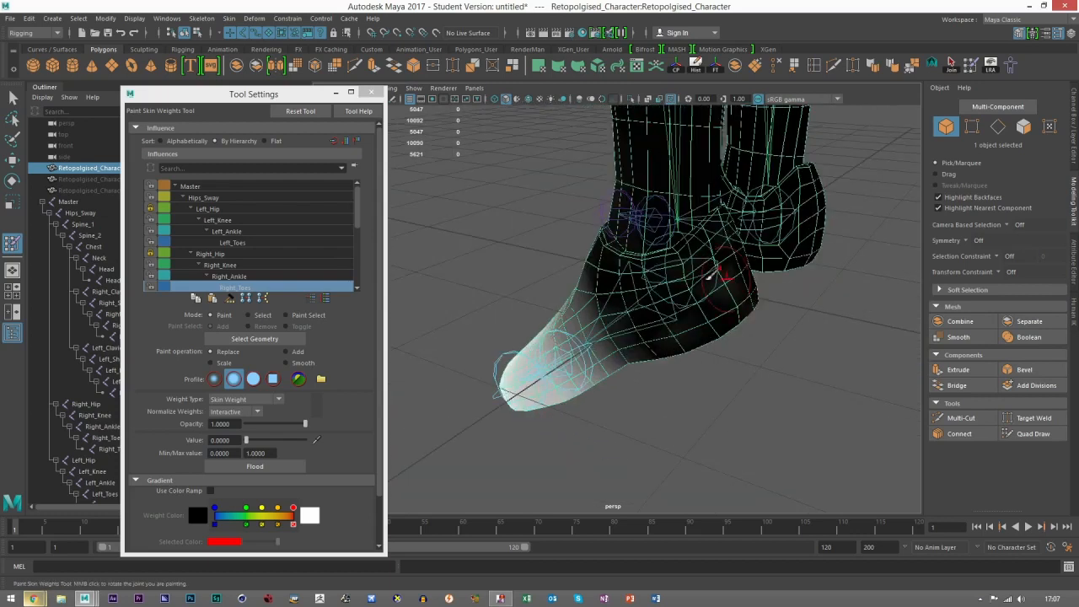
pyautogui.keyDown('alt'); pyautogui.moveTo(732, 300); pyautogui.dragTo(739, 224); pyautogui.keyUp('alt')
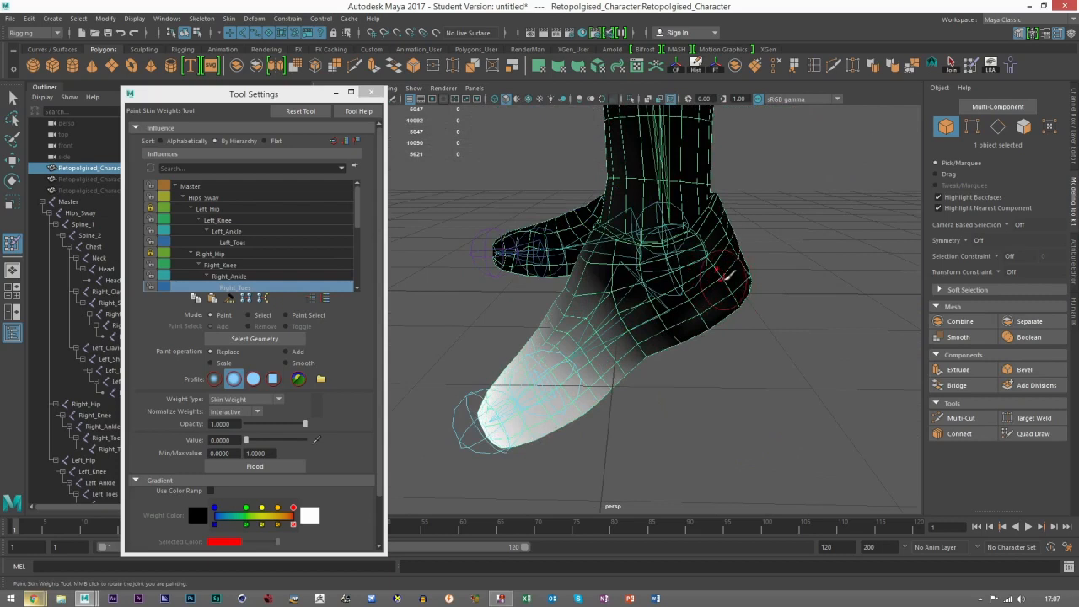
pyautogui.keyDown('alt'); pyautogui.moveTo(700, 344); pyautogui.dragTo(727, 336); pyautogui.keyUp('alt')
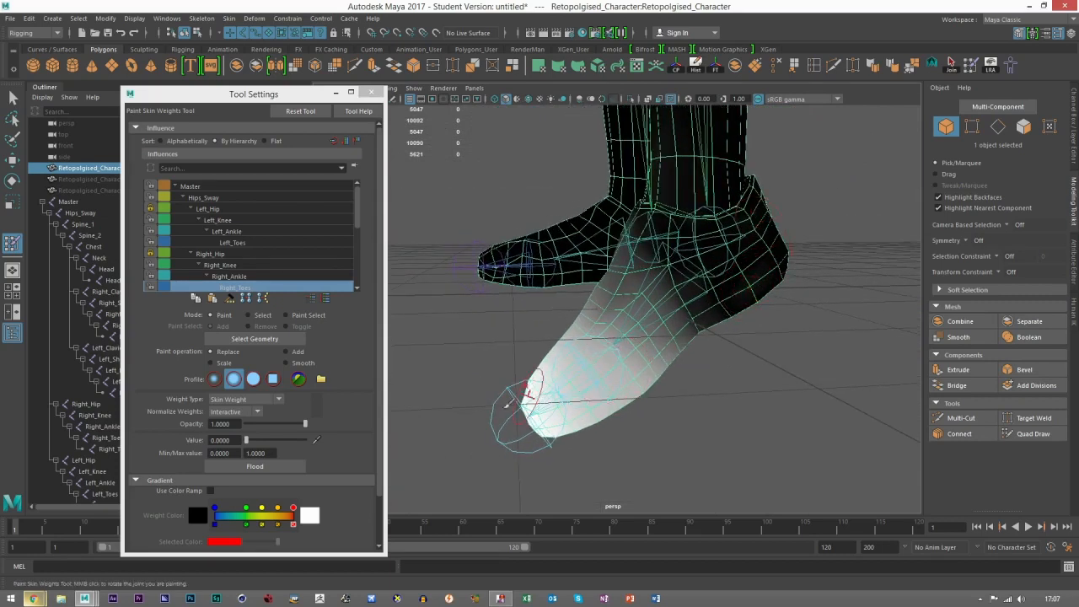
# Step: Leave weight painting, select the Right_Toes joint and rotate it to bend the toes upward
pyautogui.click(12, 158)
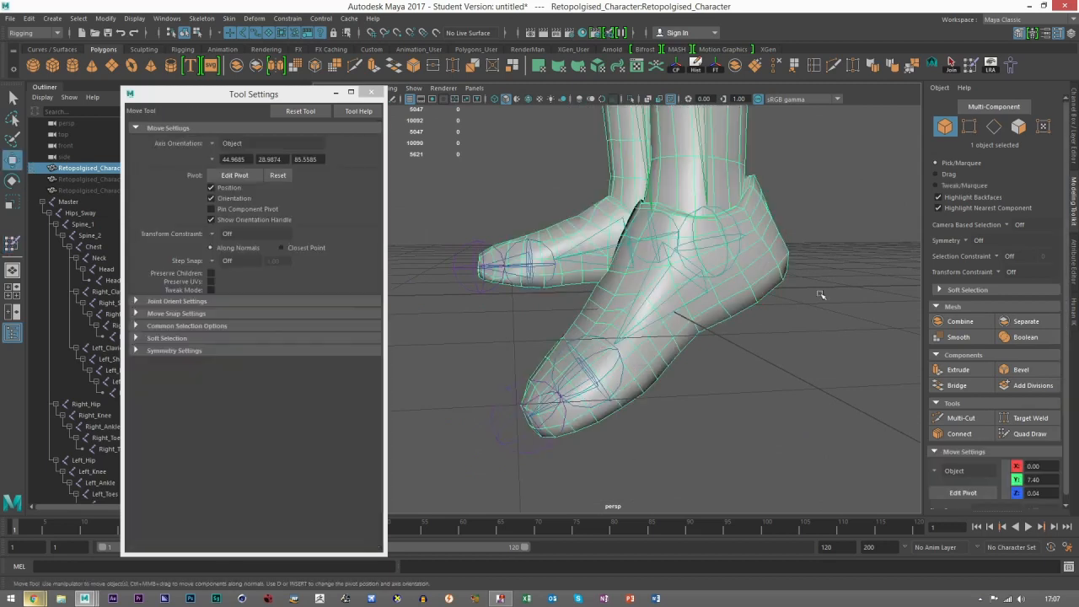
pyautogui.click(610, 350)
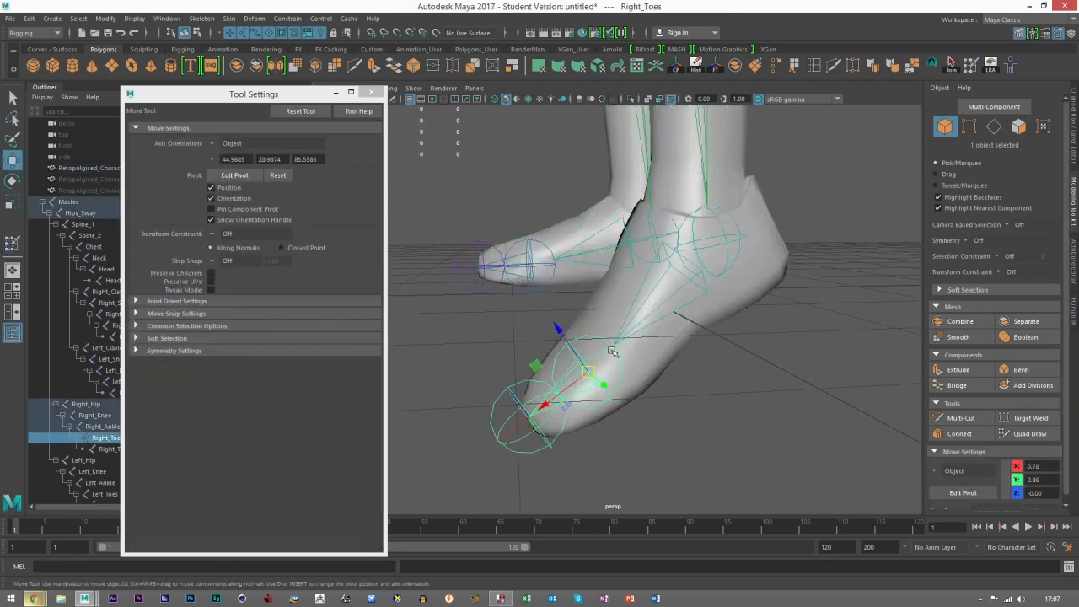
pyautogui.press('e')
pyautogui.moveTo(582, 344)
pyautogui.keyDown('alt'); pyautogui.mouseDown()
pyautogui.moveTo(611, 328)
pyautogui.moveTo(590, 326)
pyautogui.mouseUp(); pyautogui.keyUp('alt')
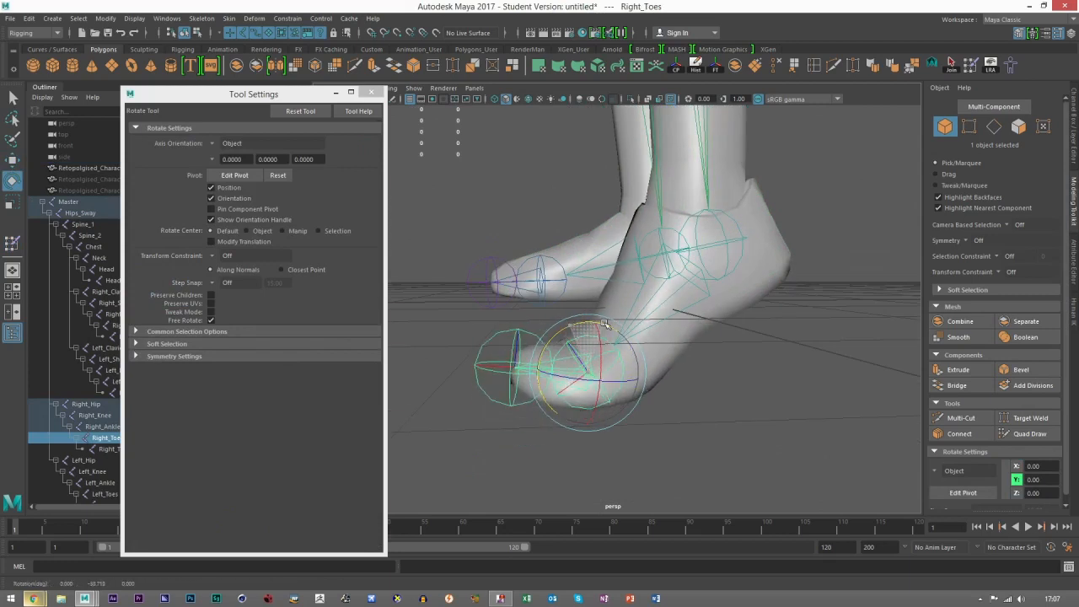
# Step: Reselect the character mesh, reset the skeleton to the bind pose and view the whole character
pyautogui.click(12, 160)
pyautogui.click(695, 288)
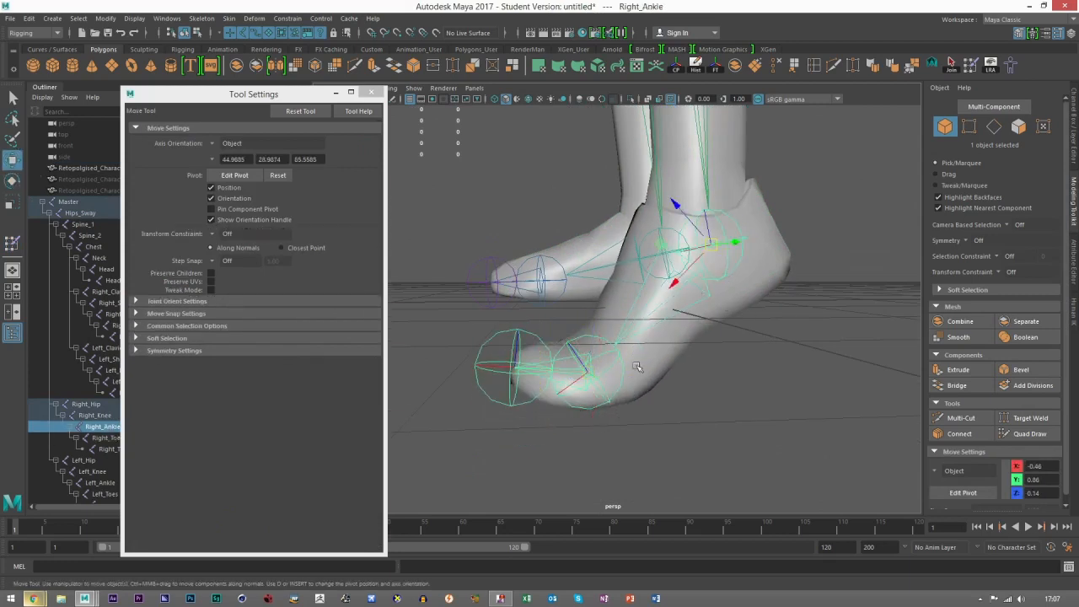
pyautogui.click(669, 342)
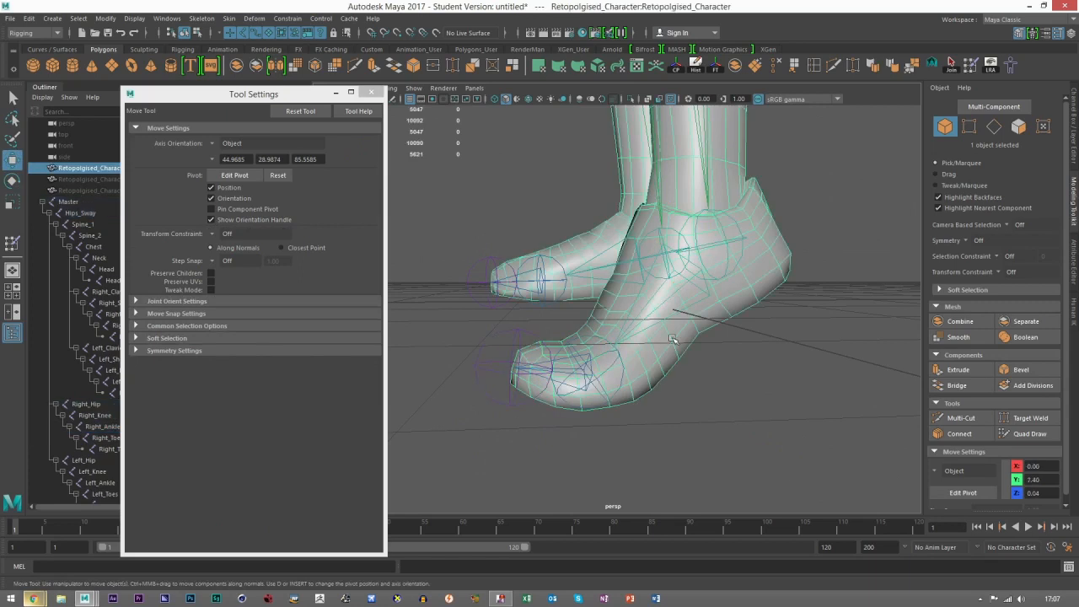
pyautogui.click(1011, 67)
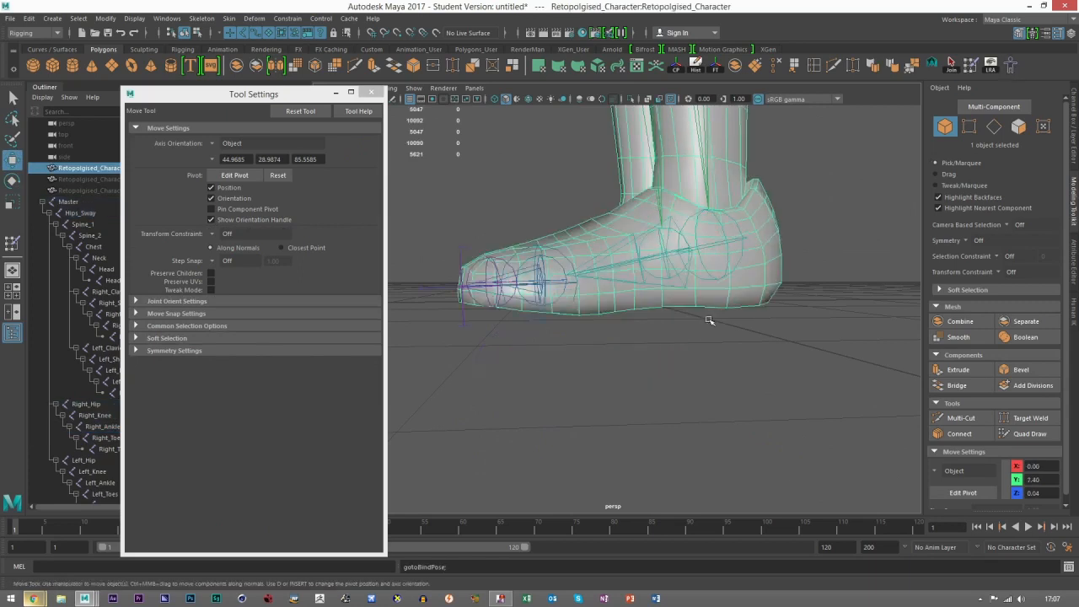
pyautogui.keyDown('alt'); pyautogui.moveTo(707, 319); pyautogui.dragTo(618, 369, button='right'); pyautogui.keyUp('alt')
pyautogui.click(617, 369)
pyautogui.keyDown('alt'); pyautogui.moveTo(617, 368); pyautogui.dragTo(778, 341); pyautogui.keyUp('alt')
pyautogui.keyDown('alt'); pyautogui.moveTo(711, 414); pyautogui.dragTo(716, 540, button='middle'); pyautogui.keyUp('alt')
pyautogui.keyDown('alt'); pyautogui.moveTo(717, 539); pyautogui.dragTo(667, 238, button='right'); pyautogui.keyUp('alt')
pyautogui.keyDown('alt'); pyautogui.moveTo(674, 236); pyautogui.dragTo(679, 326, button='middle'); pyautogui.keyUp('alt')
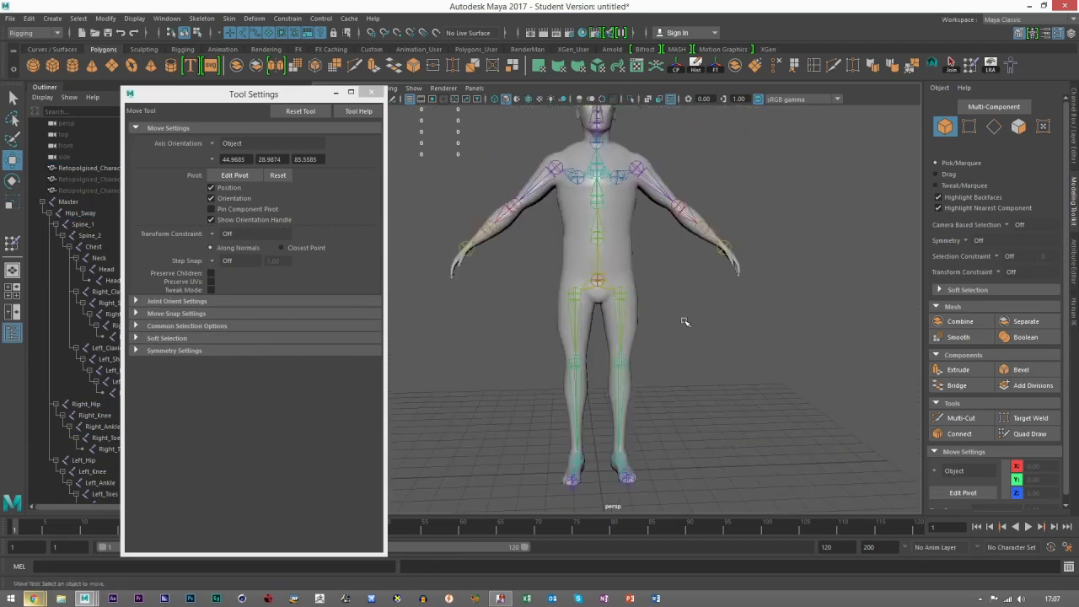
# Step: Select the Right_Elbow joint and rotate it about 90 degrees to bend the right forearm forward
pyautogui.keyDown('alt'); pyautogui.moveTo(684, 322); pyautogui.dragTo(759, 333, button='right'); pyautogui.keyUp('alt')
pyautogui.keyDown('alt'); pyautogui.moveTo(759, 333); pyautogui.dragTo(814, 482, button='middle'); pyautogui.keyUp('alt')
pyautogui.click(578, 360)
pyautogui.keyDown('alt'); pyautogui.moveTo(579, 360); pyautogui.dragTo(548, 359); pyautogui.keyUp('alt')
pyautogui.keyDown('alt'); pyautogui.moveTo(598, 366); pyautogui.dragTo(658, 366, button='right'); pyautogui.keyUp('alt')
pyautogui.click(529, 334)
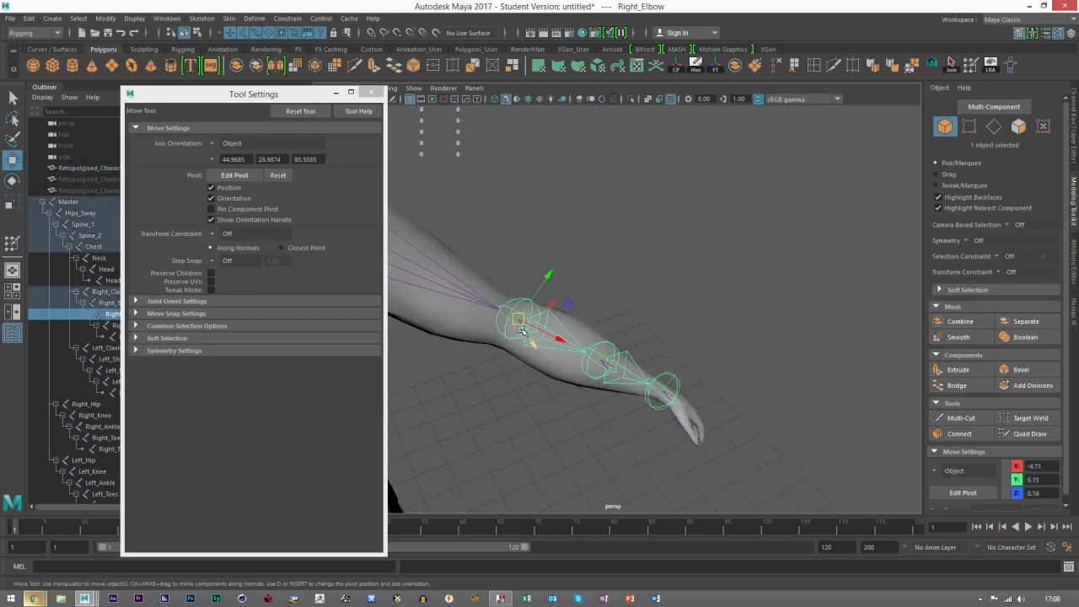
pyautogui.press('e')
pyautogui.keyDown('alt'); pyautogui.moveTo(561, 329); pyautogui.dragTo(533, 354, button='right'); pyautogui.keyUp('alt')
pyautogui.keyDown('alt'); pyautogui.moveTo(579, 330); pyautogui.dragTo(629, 338); pyautogui.keyUp('alt')
pyautogui.keyDown('alt'); pyautogui.moveTo(629, 337); pyautogui.dragTo(639, 369, button='middle'); pyautogui.keyUp('alt')
pyautogui.moveTo(667, 267)
pyautogui.mouseDown()
pyautogui.moveTo(698, 261)
pyautogui.moveTo(732, 271)
pyautogui.mouseUp()
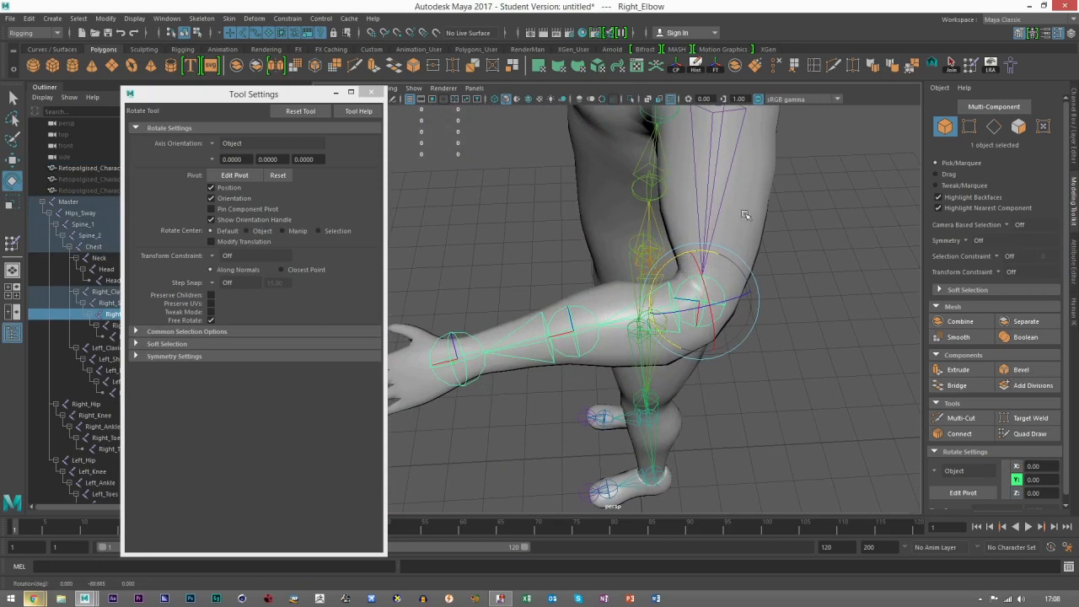
# Step: Select the character mesh, resume skin weight painting and make Right_Elbow the active influence
pyautogui.click(745, 214)
pyautogui.click(971, 65)
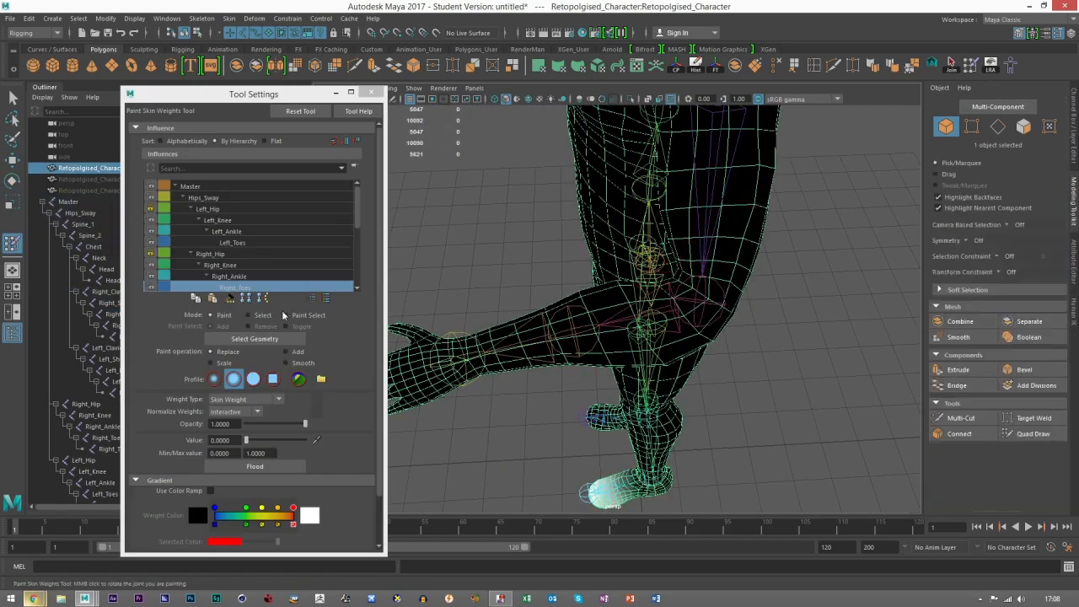
pyautogui.scroll(-2, 232, 267)
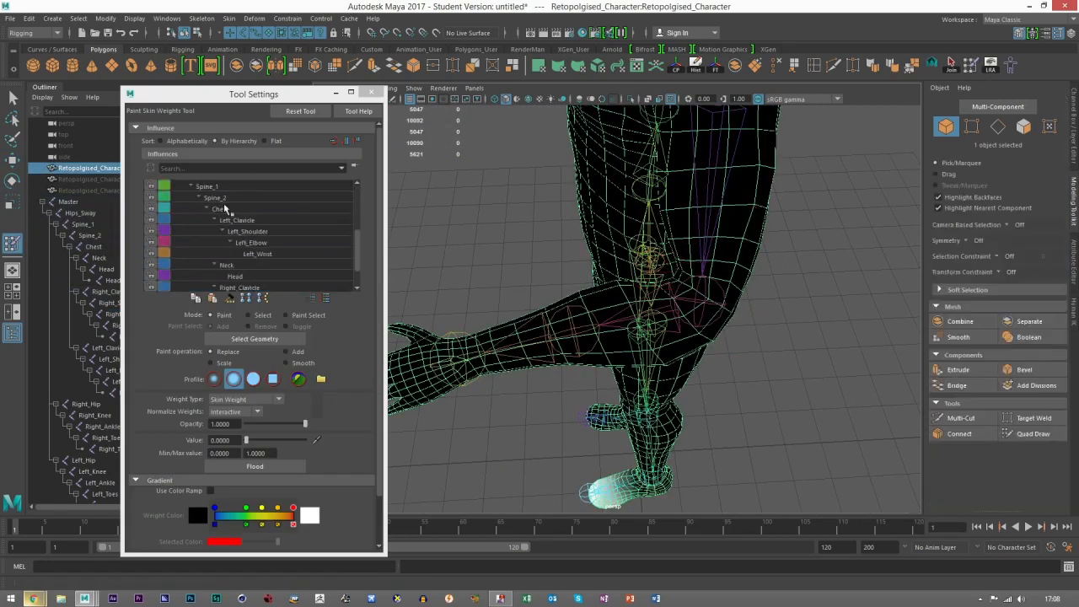
pyautogui.click(230, 221)
pyautogui.scroll(-1, 246, 259)
pyautogui.click(249, 265)
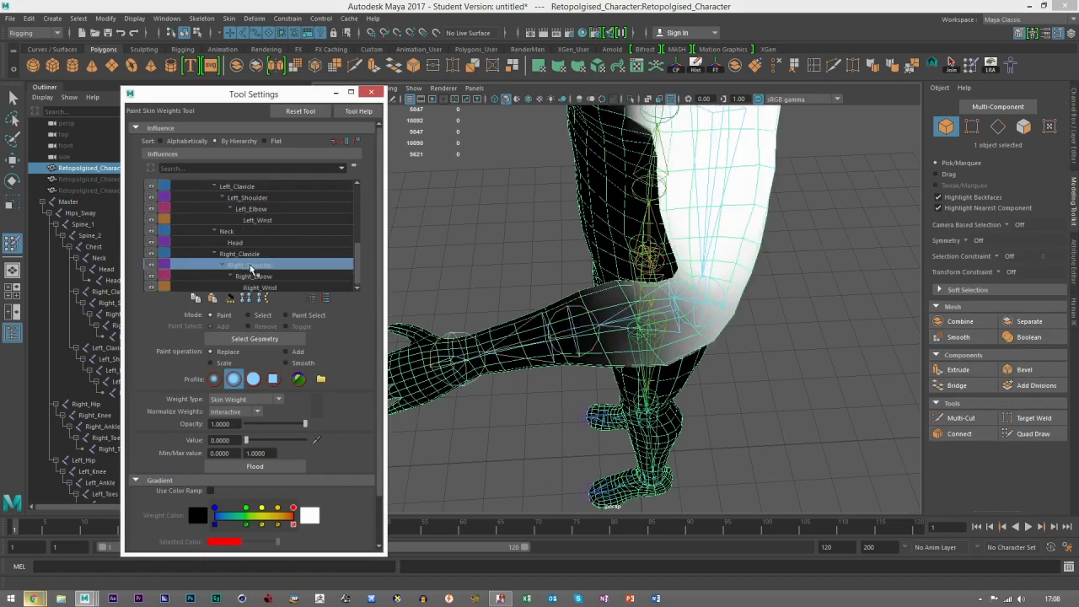
pyautogui.click(260, 277)
# Step: Set the paint operation to Add with a value of 0.3609 and build up Right_Elbow weight across the elbow and forearm
pyautogui.keyDown('alt'); pyautogui.moveTo(747, 363); pyautogui.dragTo(665, 341); pyautogui.keyUp('alt')
pyautogui.moveTo(692, 392)
pyautogui.mouseDown()
pyautogui.moveTo(682, 342)
pyautogui.moveTo(661, 418)
pyautogui.mouseUp()
pyautogui.hotkey('ctrl', 'z')
pyautogui.click(301, 354)
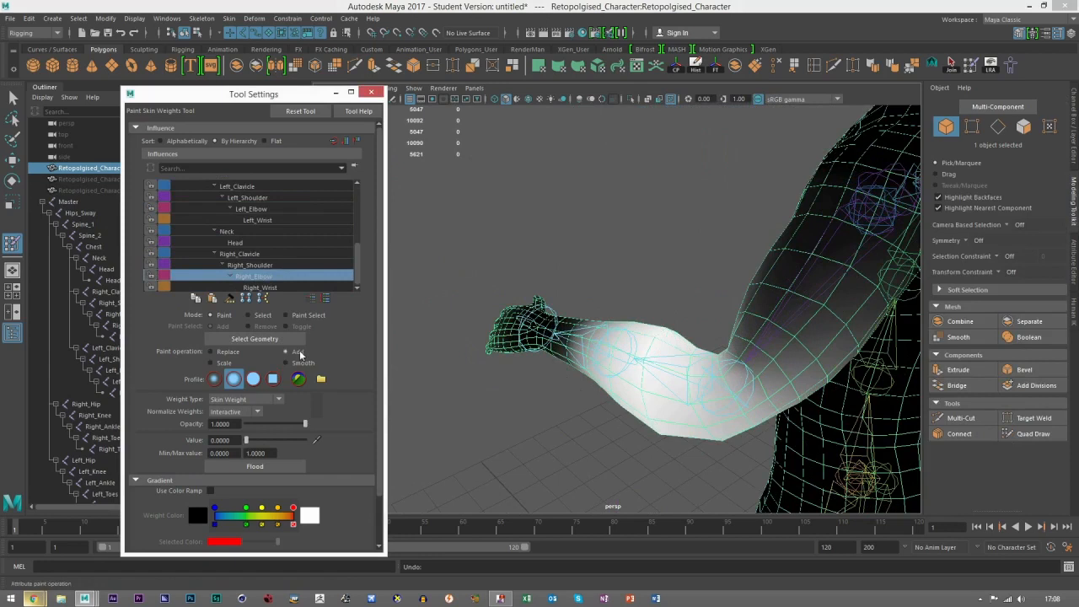
pyautogui.moveTo(675, 366)
pyautogui.mouseDown()
pyautogui.moveTo(679, 450)
pyautogui.moveTo(703, 445)
pyautogui.moveTo(693, 344)
pyautogui.mouseUp()
pyautogui.moveTo(631, 379)
pyautogui.keyDown('alt'); pyautogui.mouseDown()
pyautogui.moveTo(672, 448)
pyautogui.moveTo(624, 396)
pyautogui.mouseUp(); pyautogui.keyUp('alt')
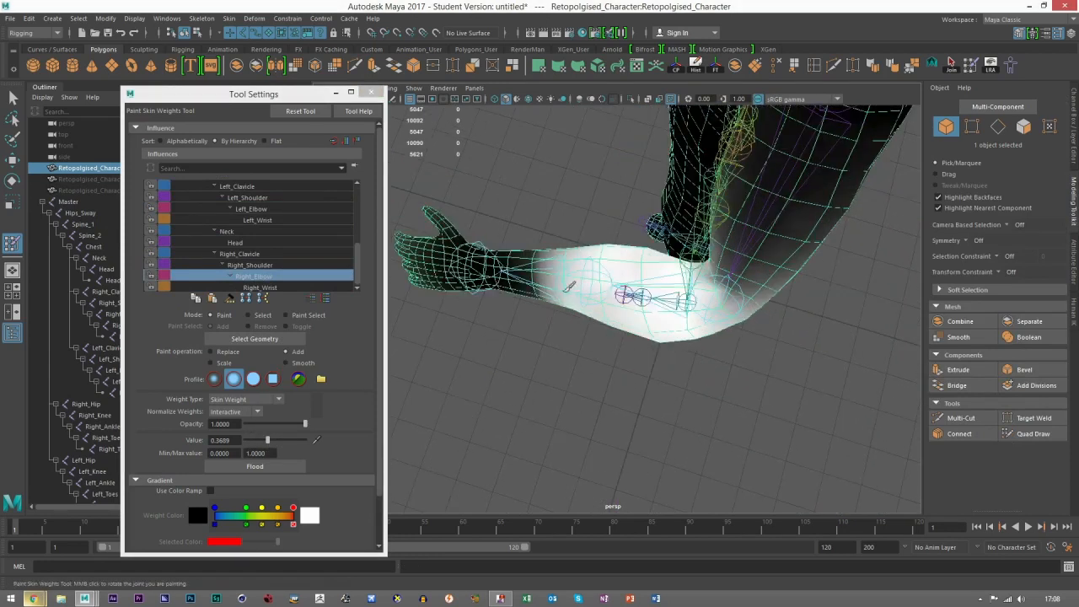
pyautogui.keyDown('alt'); pyautogui.moveTo(558, 262); pyautogui.dragTo(562, 282); pyautogui.keyUp('alt')
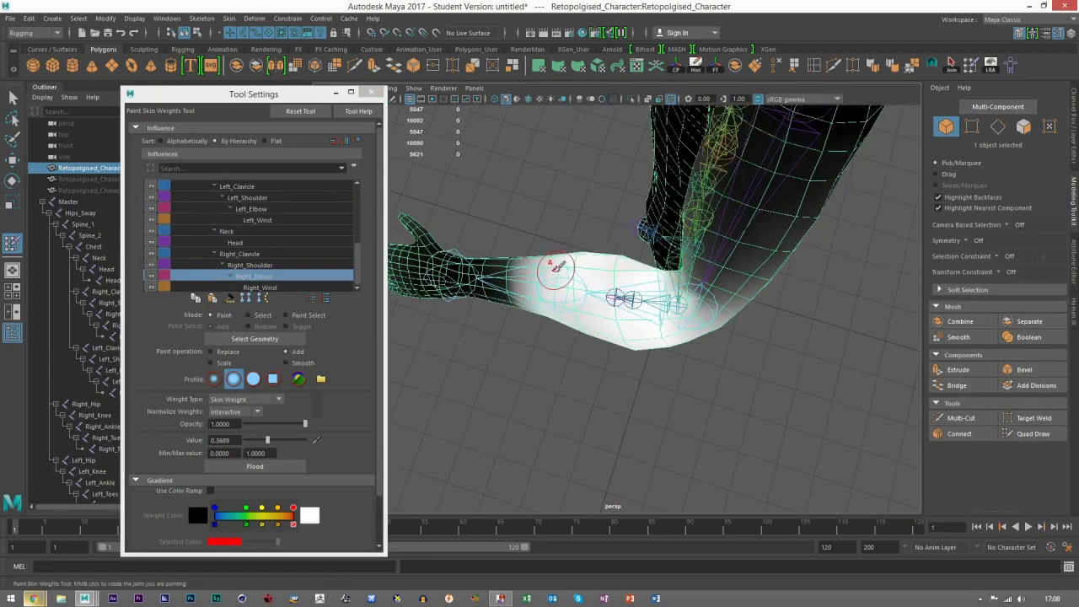
# Step: Compare how the Right_Wrist, Right_Elbow, Right_Clavicle and Right_Shoulder influences are distributed over the bent arm
pyautogui.click(272, 287)
pyautogui.keyDown('alt'); pyautogui.moveTo(547, 297); pyautogui.dragTo(567, 253); pyautogui.keyUp('alt')
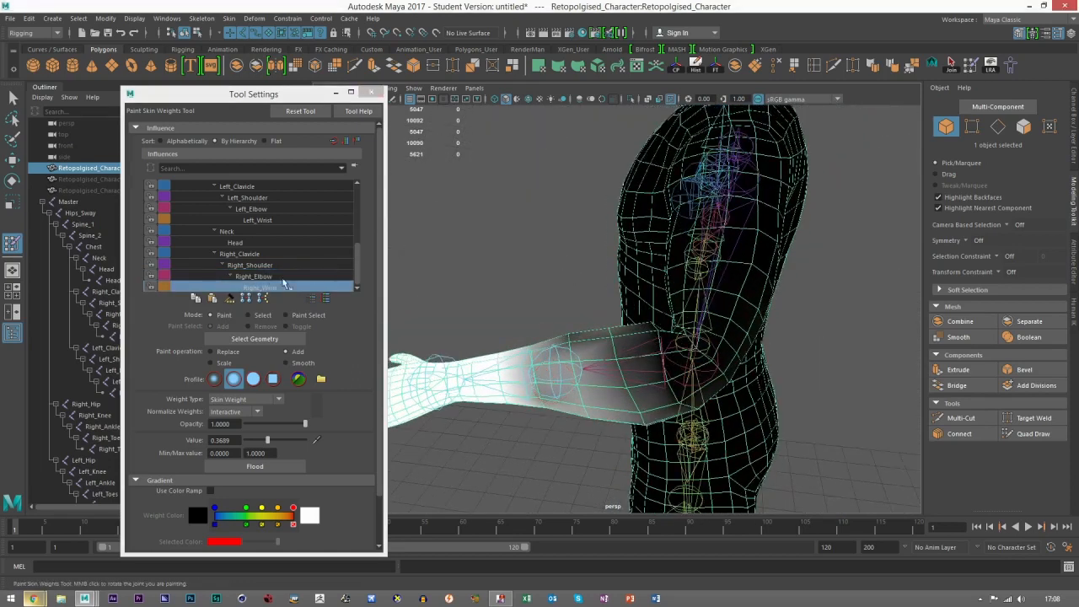
pyautogui.click(259, 276)
pyautogui.click(260, 264)
pyautogui.click(260, 275)
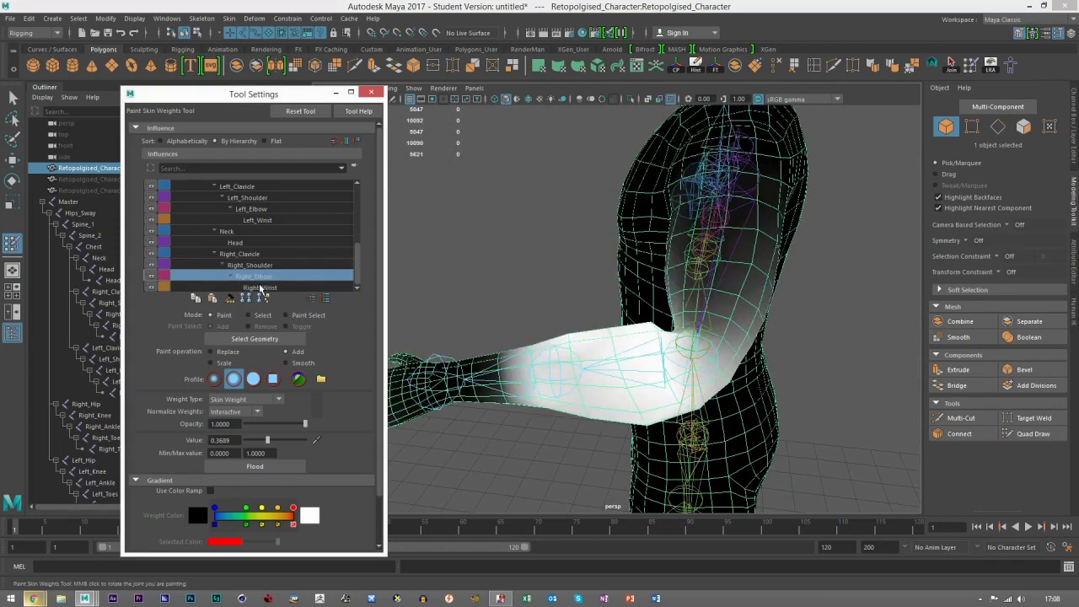
pyautogui.click(261, 288)
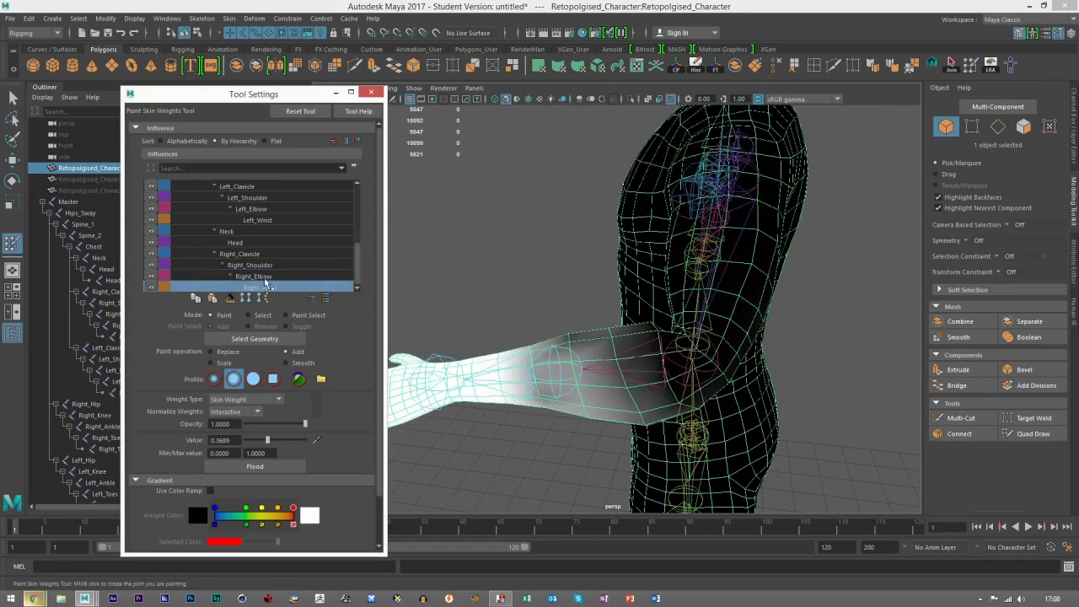
pyautogui.click(251, 255)
pyautogui.click(259, 266)
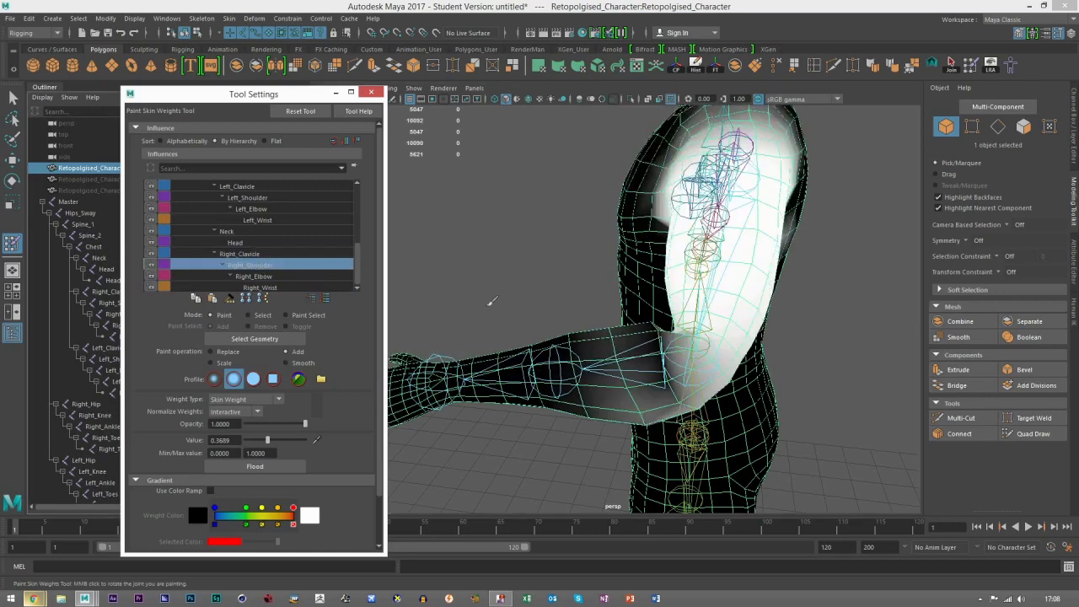
pyautogui.click(252, 277)
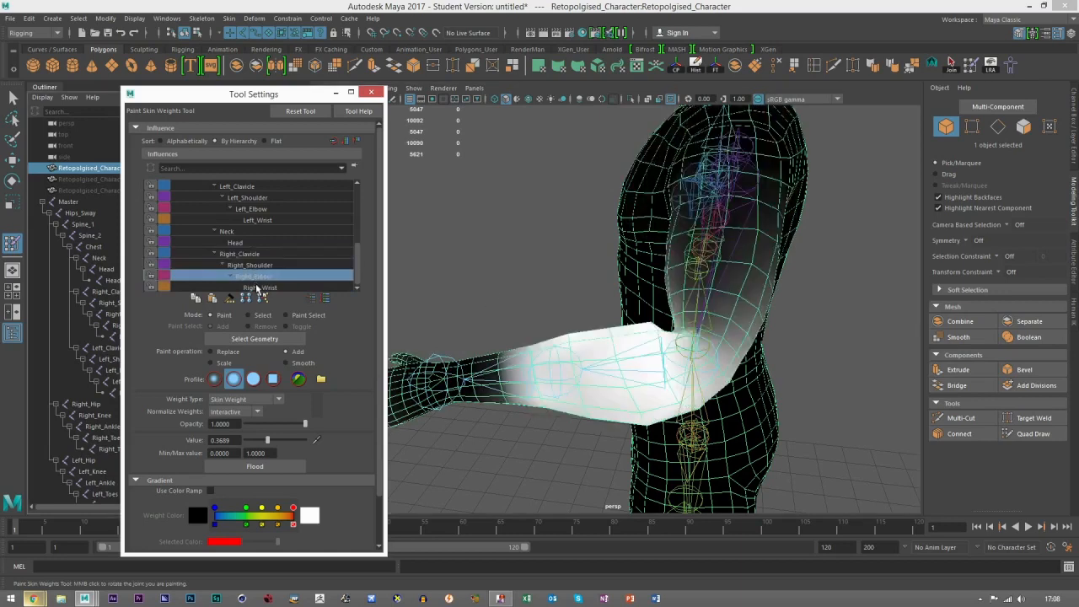
# Step: Try replacing the Right_Wrist influence's weight with 0 all along the forearm up to the wrist
pyautogui.keyDown('alt'); pyautogui.moveTo(514, 364); pyautogui.dragTo(538, 338, button='middle'); pyautogui.keyUp('alt')
pyautogui.moveTo(553, 334)
pyautogui.mouseDown()
pyautogui.moveTo(531, 365)
pyautogui.moveTo(508, 346)
pyautogui.moveTo(475, 364)
pyautogui.moveTo(518, 345)
pyautogui.moveTo(461, 333)
pyautogui.mouseUp()
pyautogui.click(260, 288)
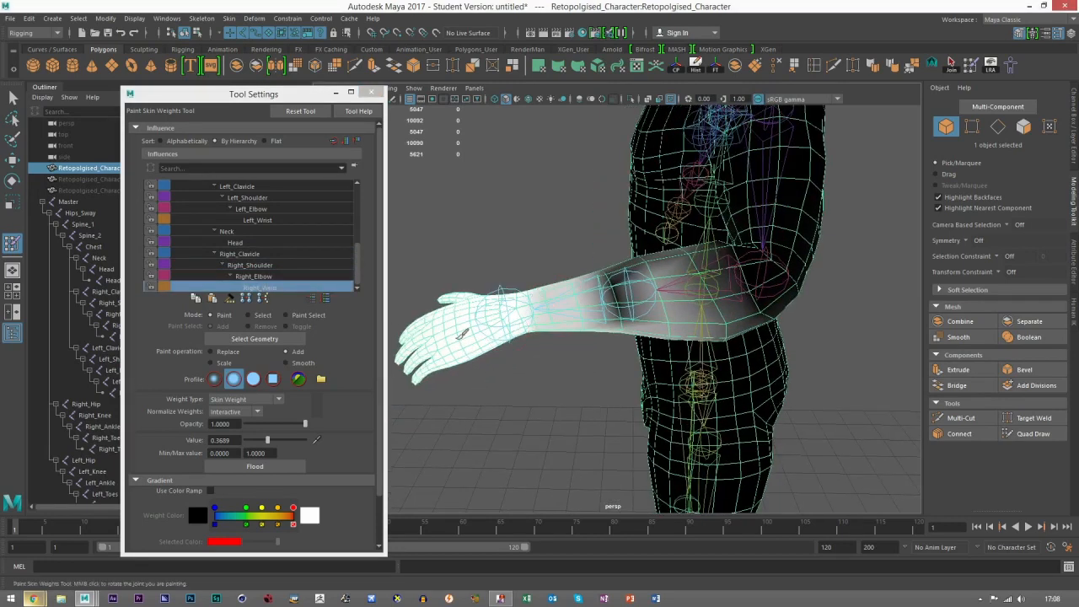
pyautogui.keyDown('alt'); pyautogui.moveTo(593, 318); pyautogui.dragTo(582, 388); pyautogui.keyUp('alt')
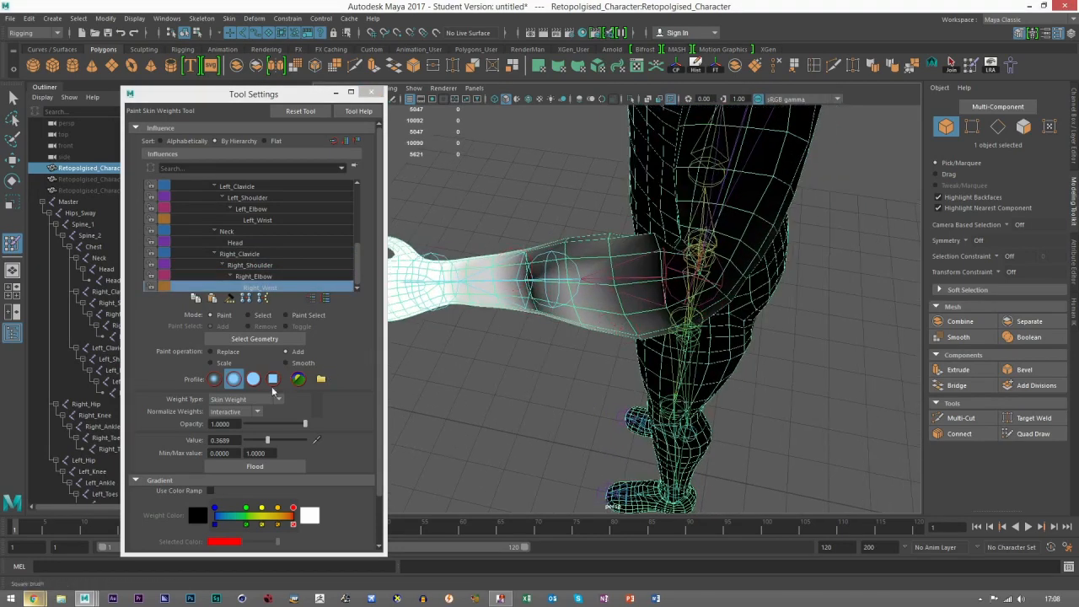
pyautogui.click(231, 353)
pyautogui.moveTo(267, 440); pyautogui.dragTo(219, 438)
pyautogui.moveTo(567, 295)
pyautogui.mouseDown()
pyautogui.moveTo(590, 266)
pyautogui.moveTo(597, 306)
pyautogui.moveTo(660, 317)
pyautogui.moveTo(622, 247)
pyautogui.moveTo(565, 286)
pyautogui.moveTo(657, 232)
pyautogui.mouseUp()
pyautogui.moveTo(657, 301)
pyautogui.keyDown('alt'); pyautogui.mouseDown()
pyautogui.moveTo(722, 294)
pyautogui.moveTo(730, 309)
pyautogui.moveTo(682, 272)
pyautogui.moveTo(523, 317)
pyautogui.moveTo(587, 353)
pyautogui.moveTo(692, 338)
pyautogui.moveTo(724, 348)
pyautogui.moveTo(698, 398)
pyautogui.moveTo(725, 376)
pyautogui.mouseUp(); pyautogui.keyUp('alt')
pyautogui.scroll(-4, 727, 364)
pyautogui.scroll(3, 726, 376)
pyautogui.moveTo(659, 374)
pyautogui.keyDown('alt'); pyautogui.mouseDown()
pyautogui.moveTo(666, 336)
pyautogui.moveTo(571, 342)
pyautogui.moveTo(636, 296)
pyautogui.moveTo(741, 325)
pyautogui.mouseUp(); pyautogui.keyUp('alt')
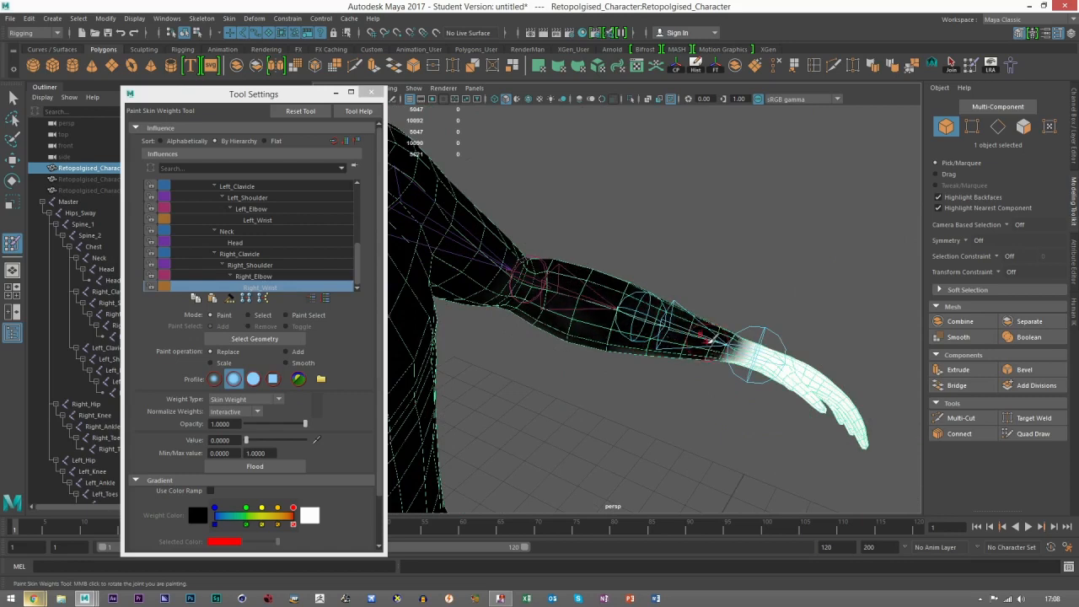
# Step: Reopen weight painting and examine the Right_Elbow, Right_Wrist and Right_Shoulder influences along the forearm
pyautogui.press('w')
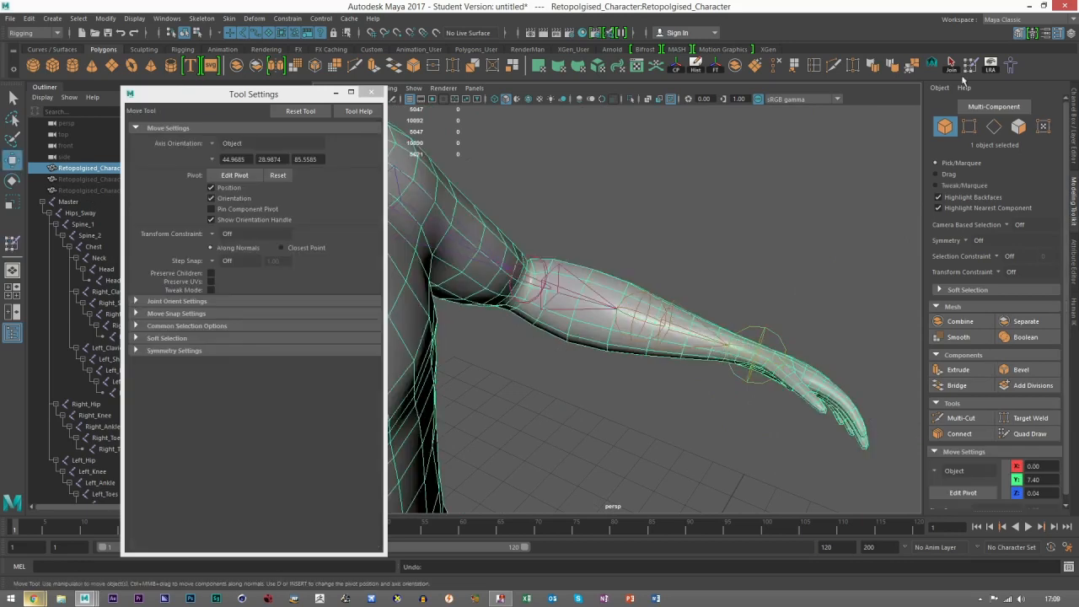
pyautogui.press('y')
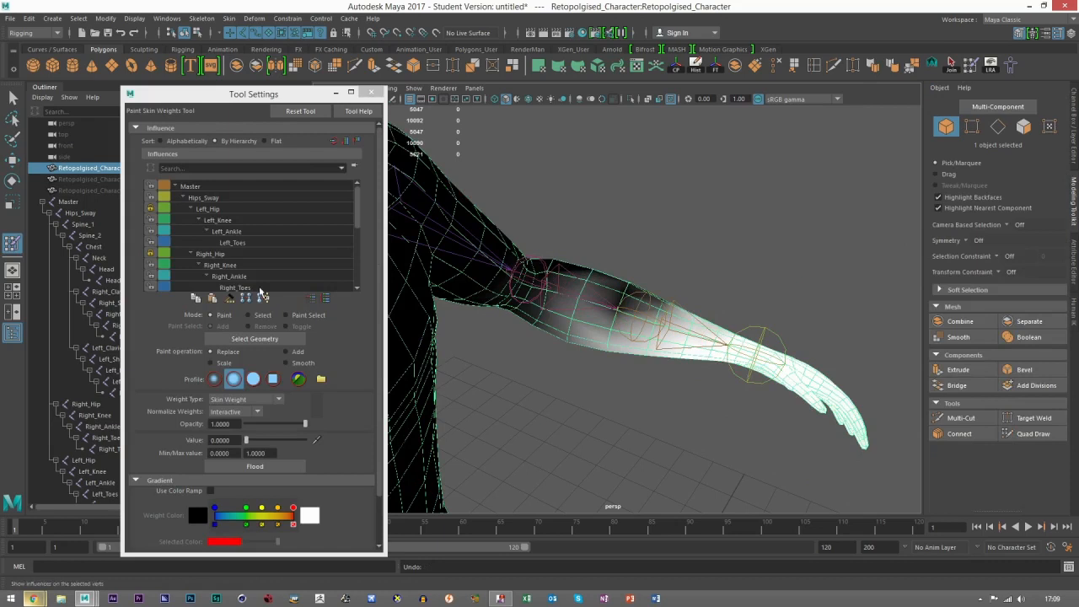
pyautogui.click(241, 278)
pyautogui.scroll(-3, 241, 277)
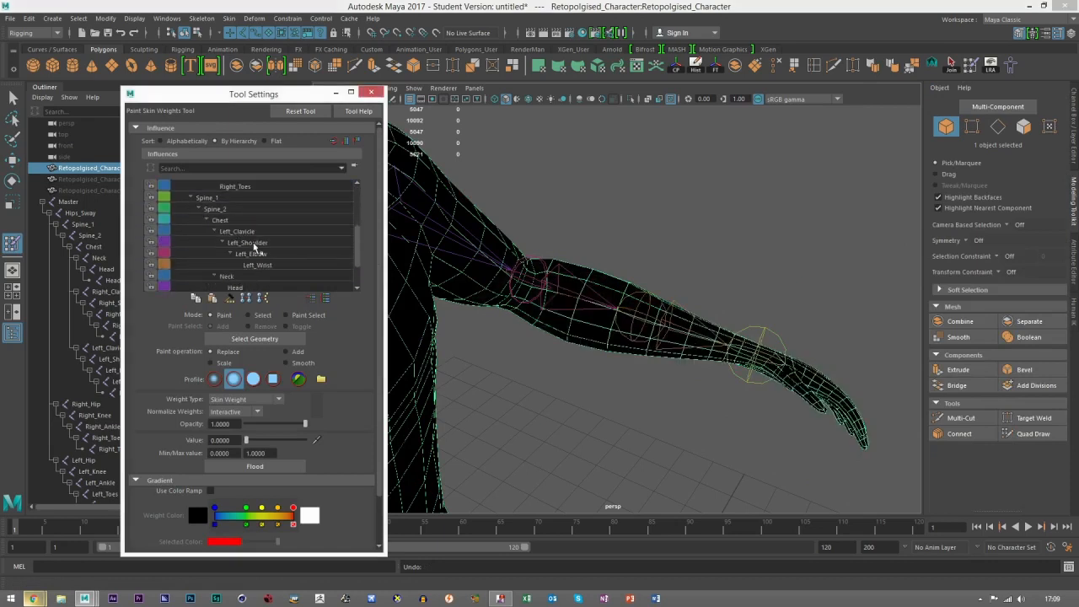
pyautogui.click(257, 243)
pyautogui.scroll(-2, 258, 253)
pyautogui.click(259, 279)
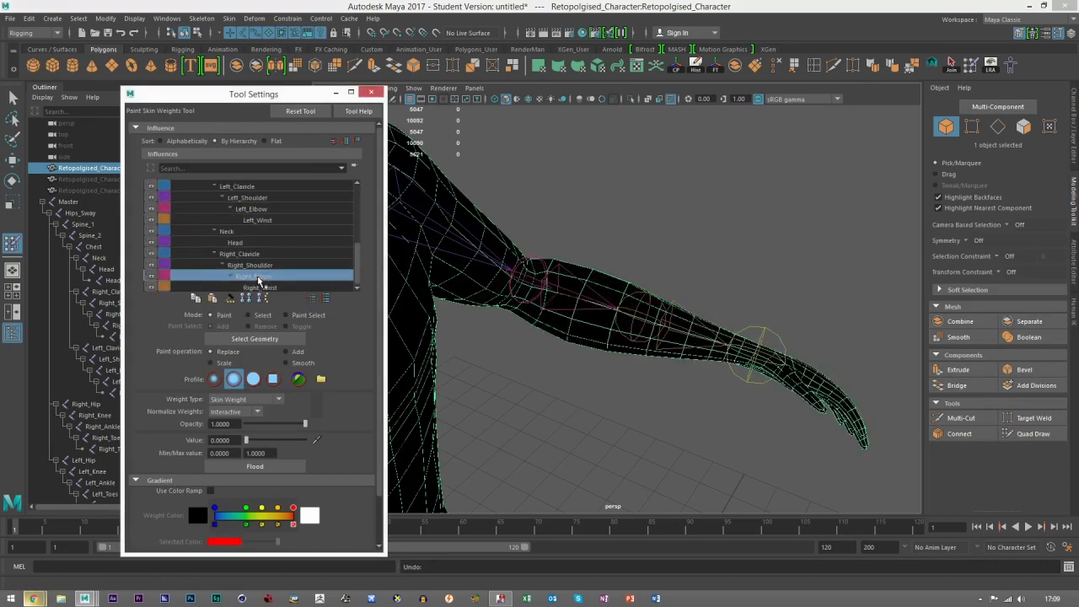
pyautogui.click(261, 288)
pyautogui.click(268, 277)
pyautogui.click(266, 288)
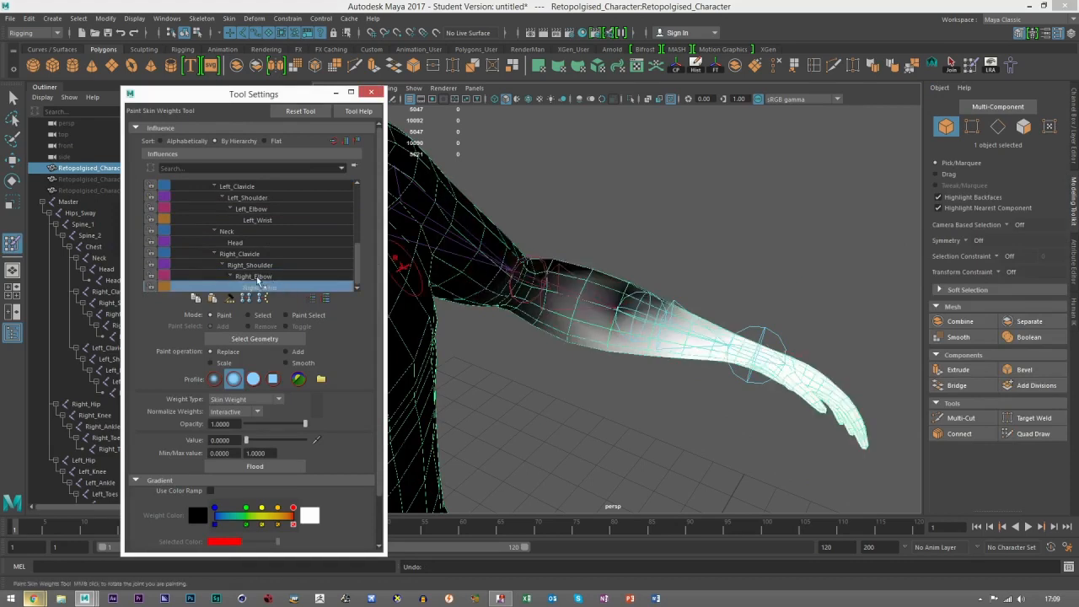
pyautogui.click(258, 276)
pyautogui.click(259, 265)
# Step: Leave weight painting, test-rotate the Right_Wrist_End and Right_Wrist joints and undo the rotations
pyautogui.press('w')
pyautogui.click(763, 337)
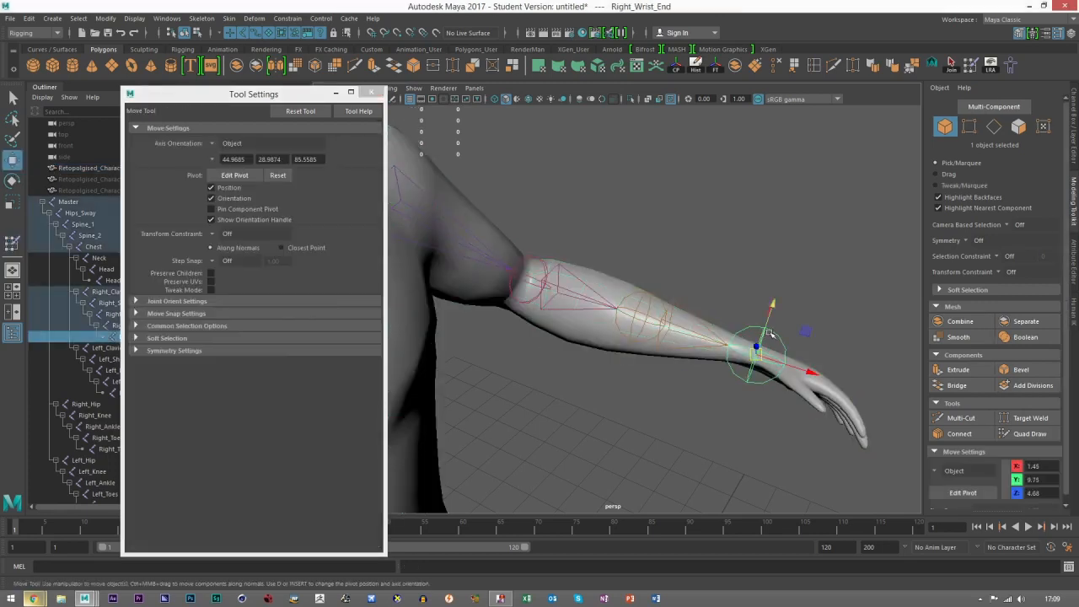
pyautogui.press('e')
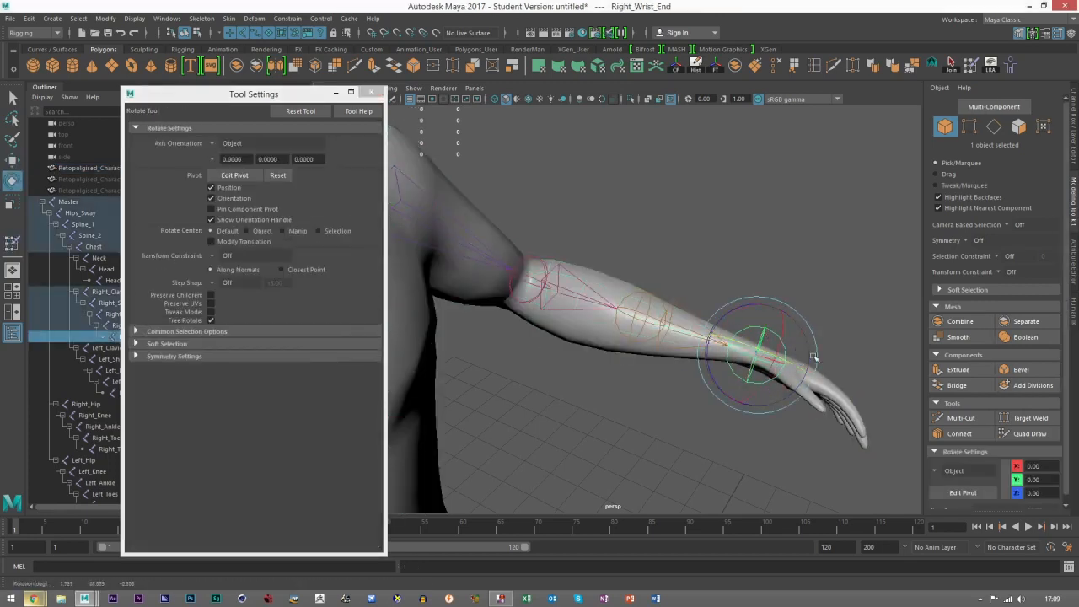
pyautogui.moveTo(775, 384); pyautogui.dragTo(786, 398)
pyautogui.hotkey('ctrl', 'z')
pyautogui.click(644, 317)
pyautogui.moveTo(685, 289)
pyautogui.mouseDown()
pyautogui.moveTo(683, 310)
pyautogui.moveTo(687, 287)
pyautogui.mouseUp()
pyautogui.hotkey('ctrl', 'z')
pyautogui.keyDown('alt'); pyautogui.moveTo(757, 331); pyautogui.dragTo(739, 325); pyautogui.keyUp('alt')
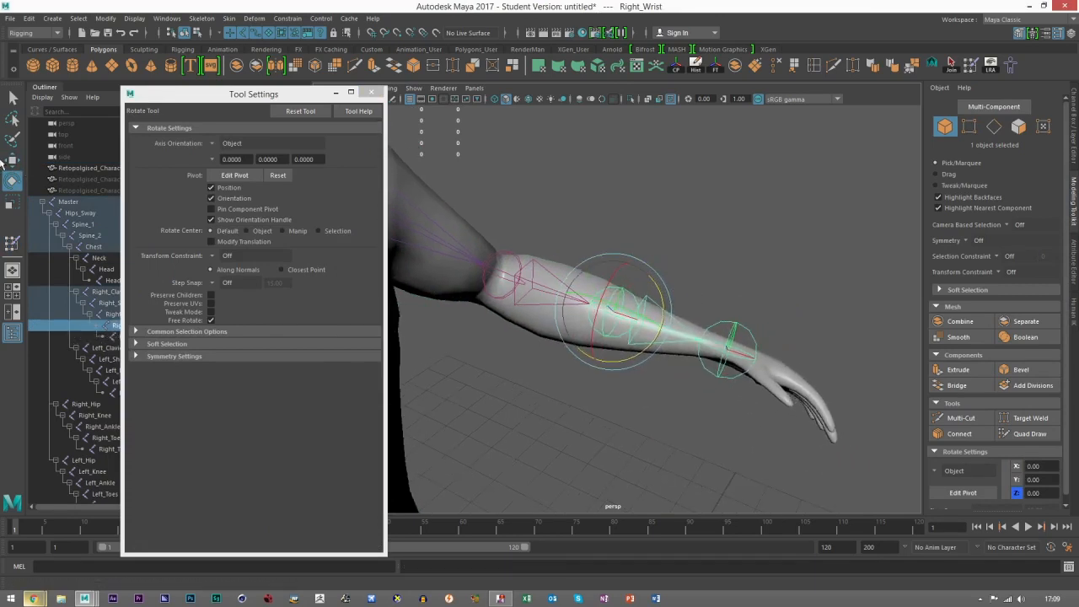
pyautogui.press('w')
pyautogui.click(737, 270)
pyautogui.keyDown('alt'); pyautogui.moveTo(611, 339); pyautogui.dragTo(706, 429); pyautogui.keyUp('alt')
pyautogui.scroll(1, 692, 409)
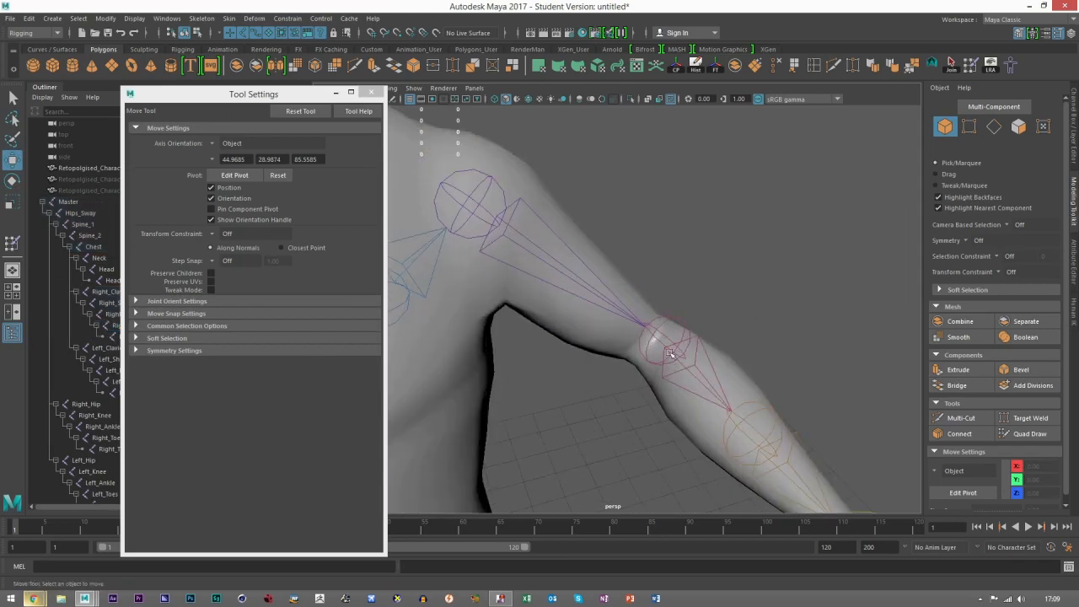
pyautogui.click(658, 331)
pyautogui.moveTo(653, 322)
pyautogui.keyDown('alt'); pyautogui.mouseDown()
pyautogui.moveTo(610, 322)
pyautogui.moveTo(523, 354)
pyautogui.mouseUp(); pyautogui.keyUp('alt')
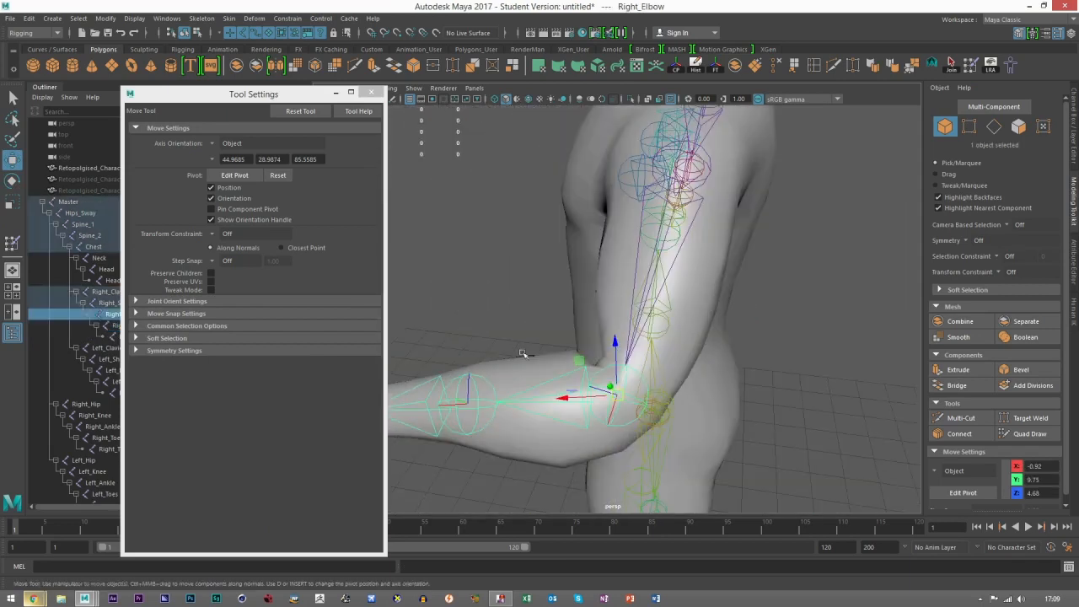
pyautogui.click(973, 66)
pyautogui.press('w')
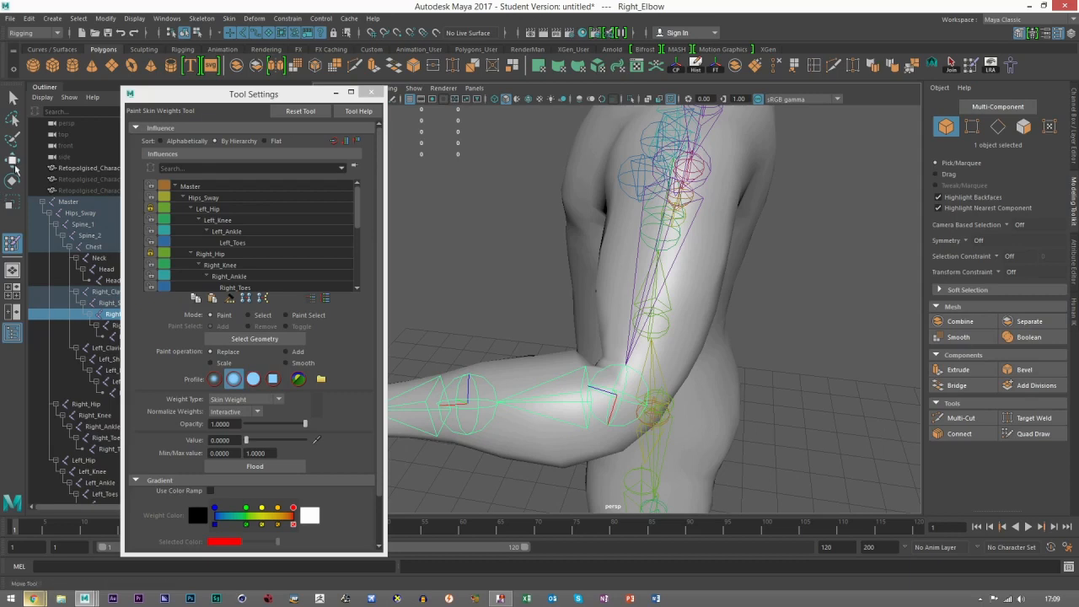
# Step: Reselect the character mesh, resume weight painting and smooth the Right_Shoulder influence around the bent elbow
pyautogui.click(557, 372)
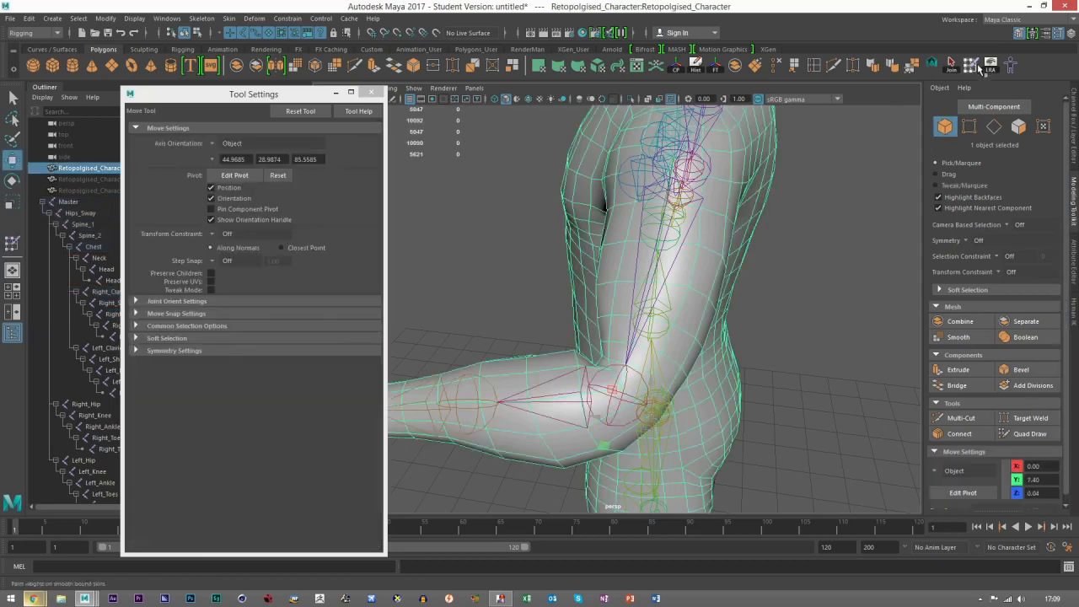
pyautogui.click(978, 68)
pyautogui.moveTo(628, 346)
pyautogui.keyDown('alt'); pyautogui.mouseDown()
pyautogui.moveTo(768, 362)
pyautogui.moveTo(817, 348)
pyautogui.mouseUp(); pyautogui.keyUp('alt')
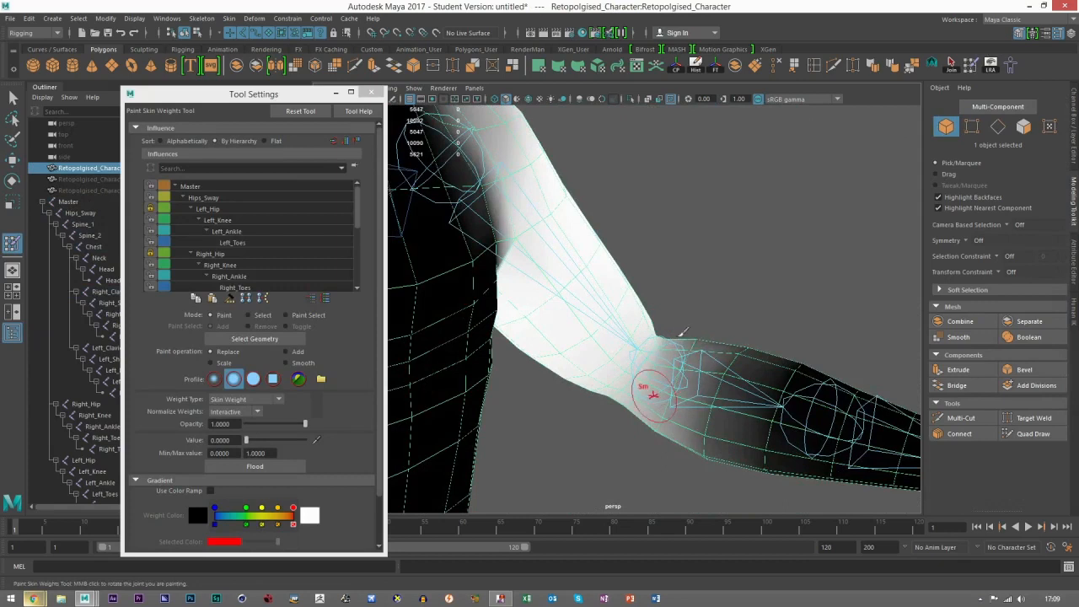
pyautogui.keyDown('alt'); pyautogui.moveTo(757, 296); pyautogui.dragTo(641, 365); pyautogui.keyUp('alt')
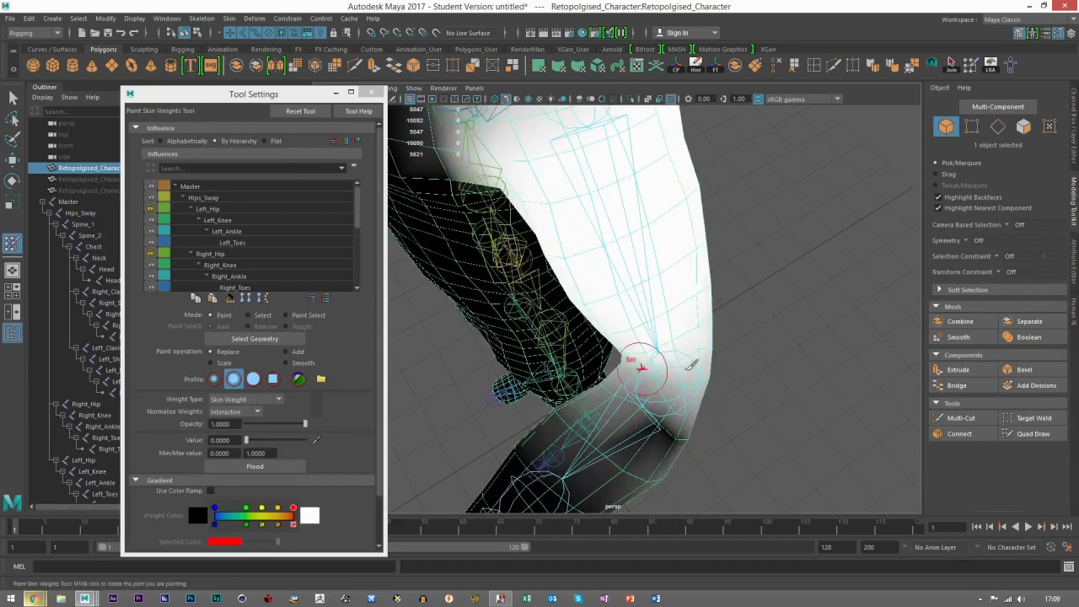
pyautogui.keyDown('alt'); pyautogui.moveTo(755, 396); pyautogui.dragTo(611, 371); pyautogui.keyUp('alt')
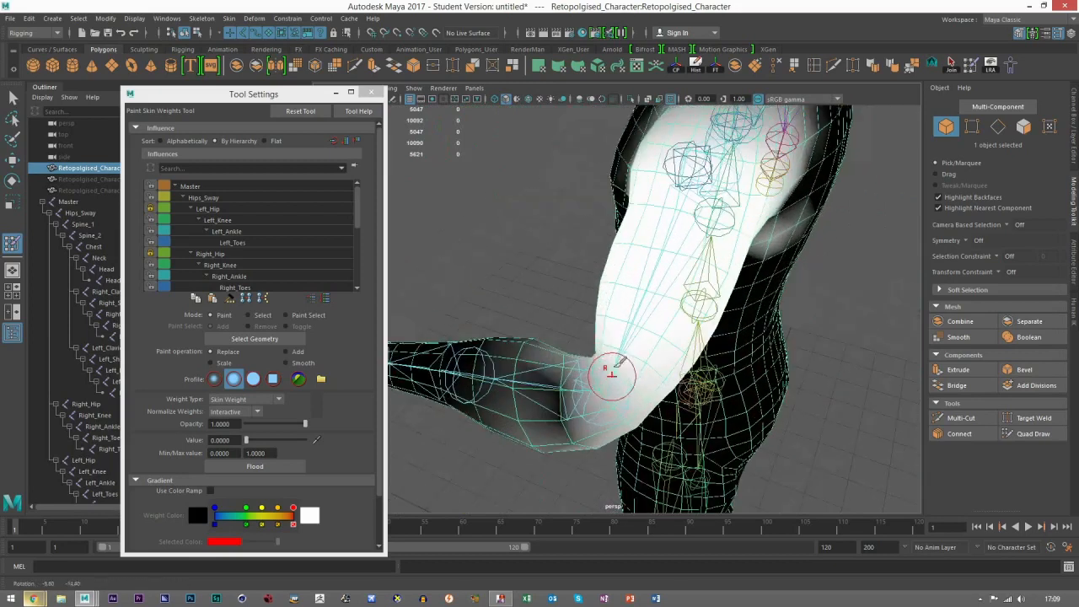
pyautogui.keyDown('alt'); pyautogui.moveTo(651, 331); pyautogui.dragTo(582, 318); pyautogui.keyUp('alt')
# Step: Switch to the Right_Elbow influence and smooth its weight around the elbow crease and upper forearm
pyautogui.scroll(-4, 245, 280)
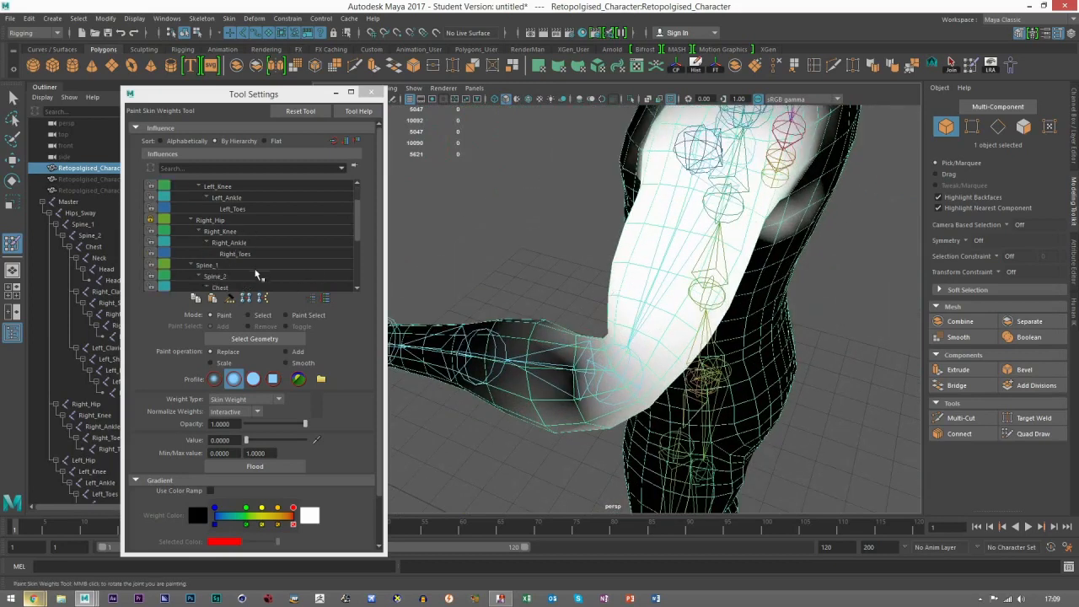
pyautogui.click(264, 277)
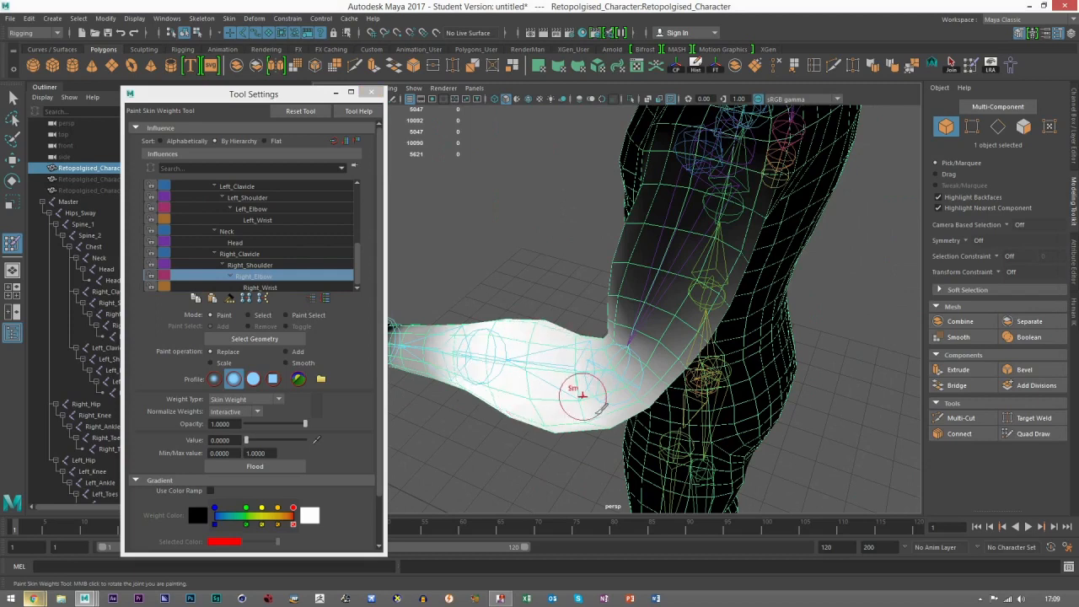
pyautogui.moveTo(559, 434)
pyautogui.keyDown('alt'); pyautogui.mouseDown()
pyautogui.moveTo(723, 361)
pyautogui.moveTo(655, 355)
pyautogui.mouseUp(); pyautogui.keyUp('alt')
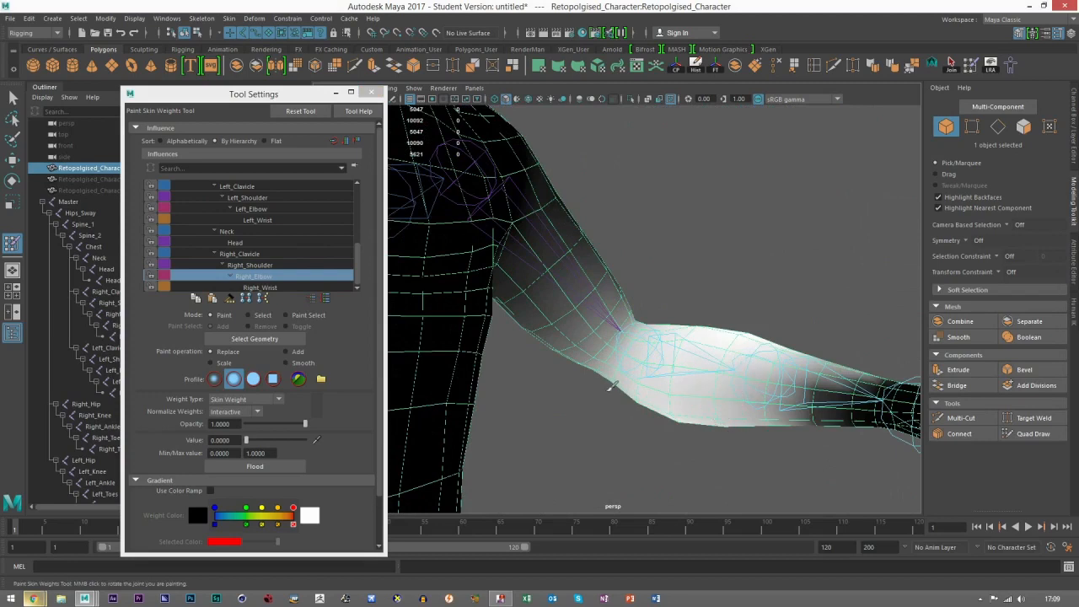
pyautogui.keyDown('alt'); pyautogui.moveTo(703, 356); pyautogui.dragTo(557, 342); pyautogui.keyUp('alt')
# Step: Return to the Right_Shoulder influence, smooth its weight at the elbow again and check the arm from several sides
pyautogui.click(249, 275)
pyautogui.click(272, 265)
pyautogui.keyDown('alt'); pyautogui.moveTo(650, 333); pyautogui.dragTo(620, 347); pyautogui.keyUp('alt')
pyautogui.scroll(-3, 675, 377)
pyautogui.scroll(-4, 588, 413)
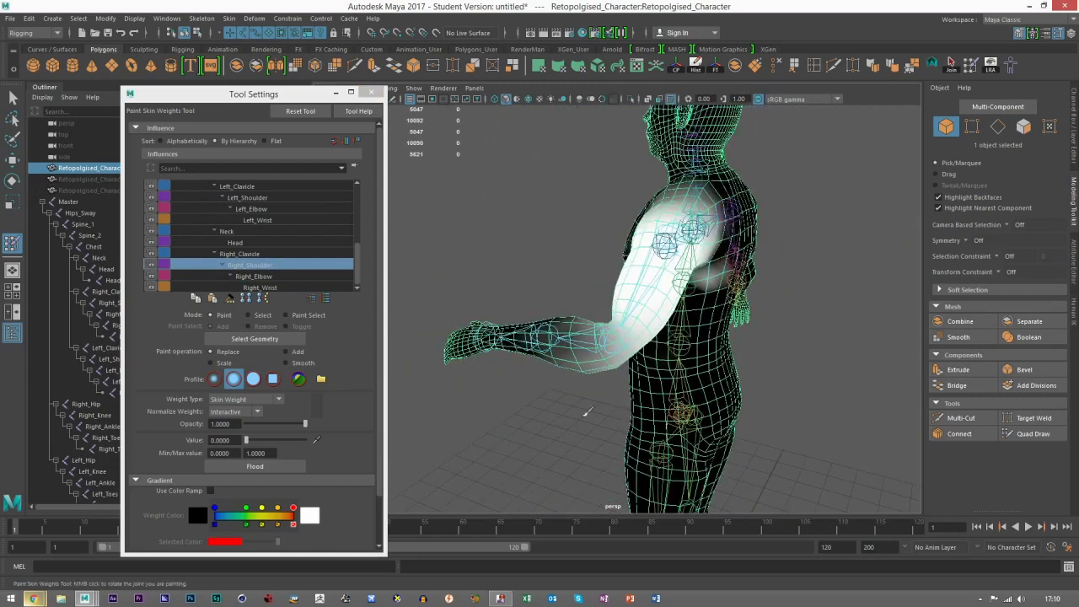
pyautogui.scroll(5, 590, 371)
pyautogui.keyDown('alt'); pyautogui.moveTo(574, 357); pyautogui.dragTo(523, 357); pyautogui.keyUp('alt')
pyautogui.keyDown('alt'); pyautogui.moveTo(554, 412); pyautogui.dragTo(640, 307); pyautogui.keyUp('alt')
pyautogui.scroll(-3, 694, 410)
pyautogui.moveTo(721, 276)
pyautogui.keyDown('alt'); pyautogui.mouseDown()
pyautogui.moveTo(646, 270)
pyautogui.moveTo(647, 245)
pyautogui.mouseUp(); pyautogui.keyUp('alt')
# Step: Leave weight painting and reset the skeleton to the bind pose
pyautogui.press('w')
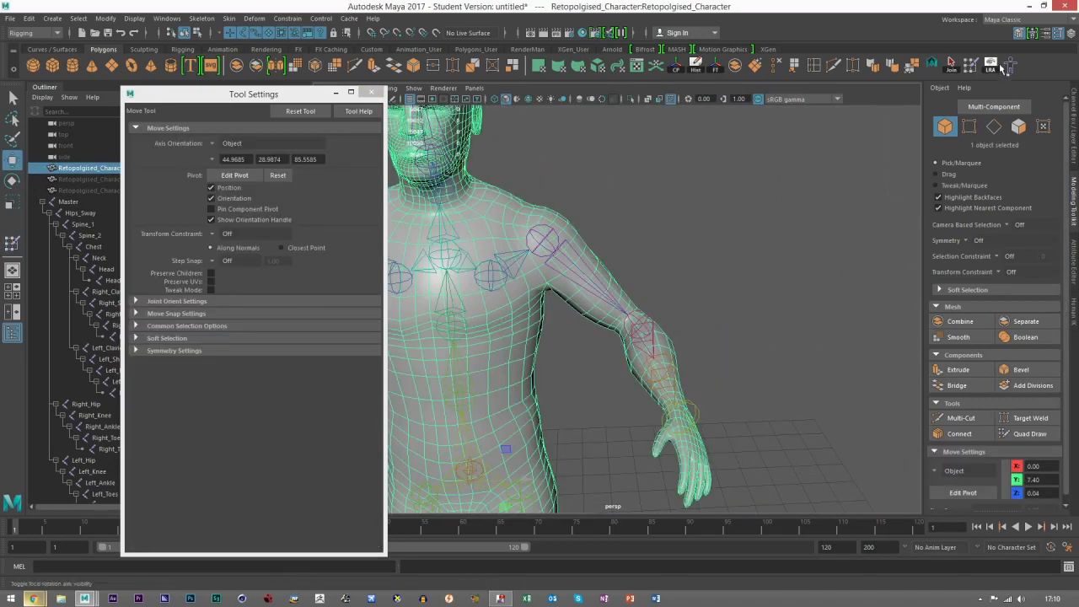
pyautogui.click(1012, 66)
# Step: Look up the Mirror Skin Weights command without running it, and deselect the character mesh
pyautogui.click(228, 17)
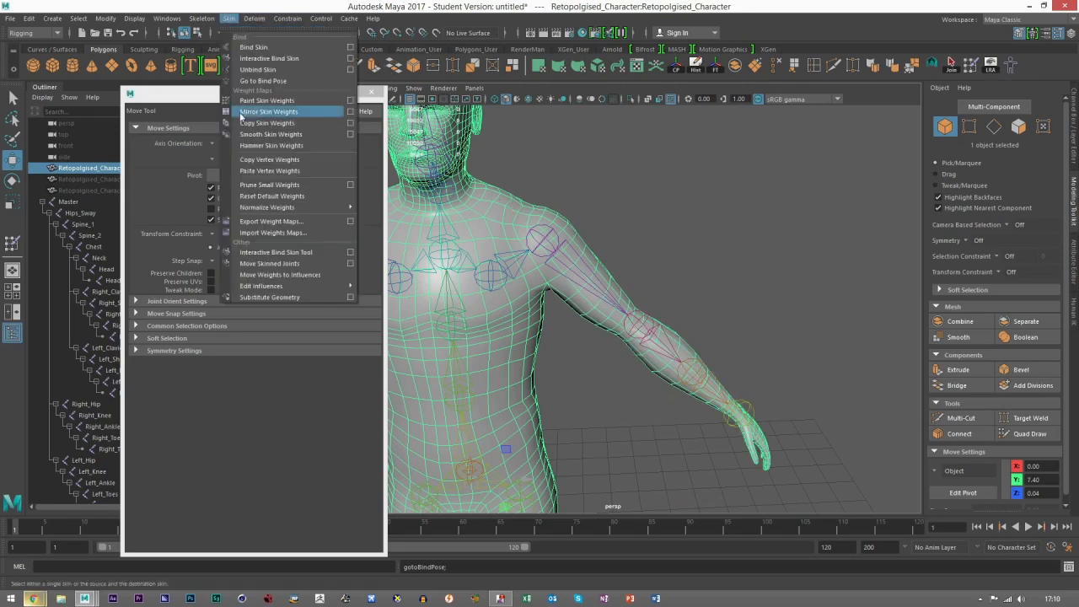
pyautogui.click(754, 250)
pyautogui.click(754, 250)
pyautogui.scroll(-5, 616, 258)
pyautogui.keyDown('alt'); pyautogui.moveTo(666, 181); pyautogui.dragTo(562, 242); pyautogui.keyUp('alt')
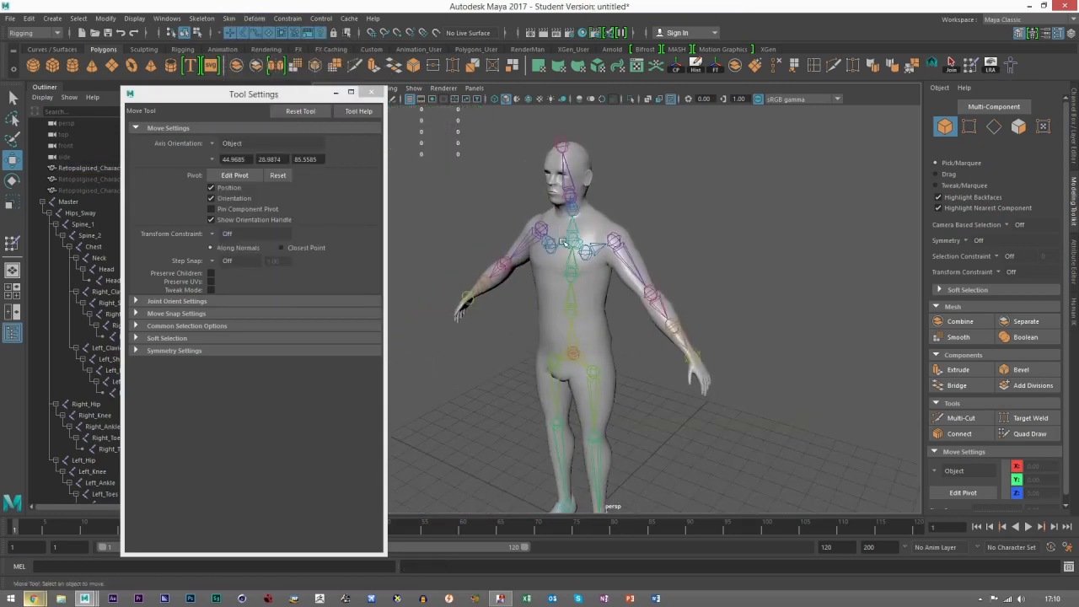
# Step: Rotate the Right_Hip joint to raise the leg forward and bend the Right_Knee joint
pyautogui.click(592, 370)
pyautogui.press('e')
pyautogui.moveTo(577, 372); pyautogui.dragTo(586, 428)
pyautogui.keyDown('alt'); pyautogui.moveTo(586, 427); pyautogui.dragTo(635, 342, button='middle'); pyautogui.keyUp('alt')
pyautogui.keyDown('alt'); pyautogui.moveTo(635, 342); pyautogui.dragTo(723, 371, button='right'); pyautogui.keyUp('alt')
pyautogui.click(610, 335)
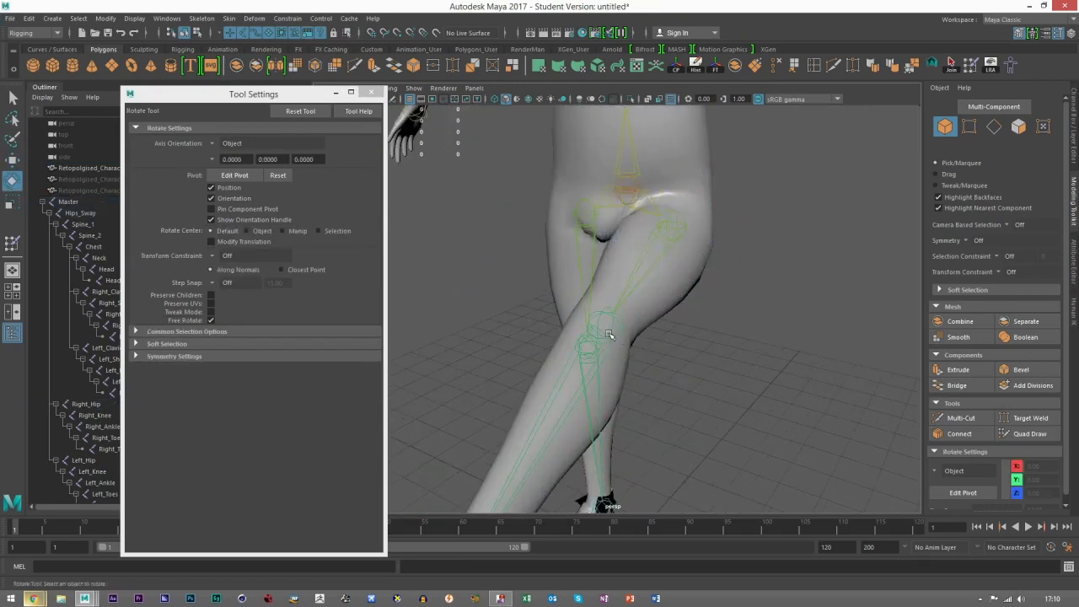
pyautogui.click(604, 325)
pyautogui.keyDown('alt'); pyautogui.moveTo(670, 363); pyautogui.dragTo(568, 332); pyautogui.keyUp('alt')
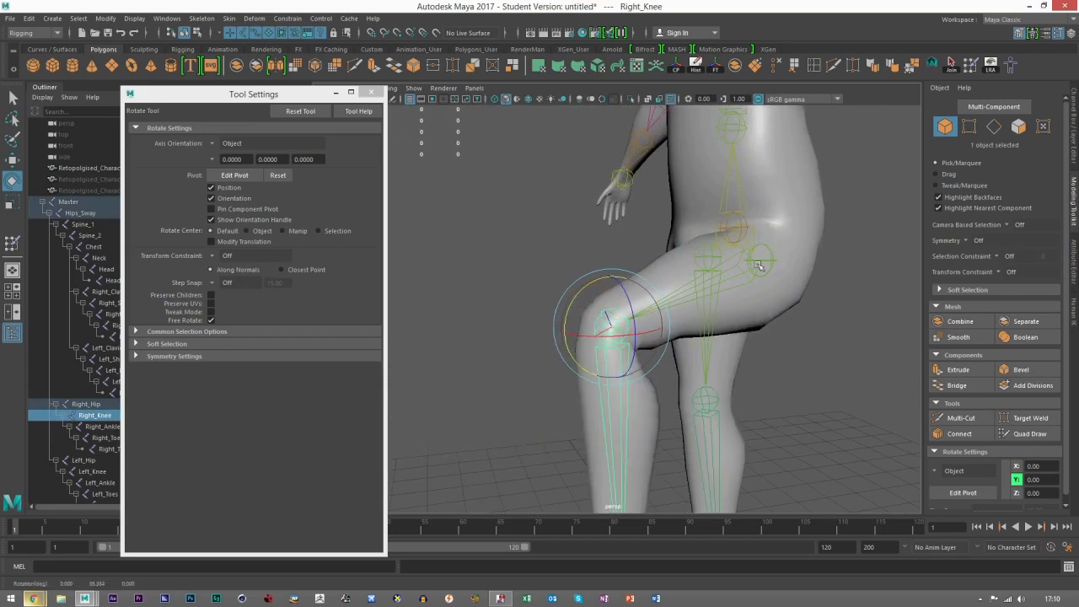
# Step: Readjust the Right_Hip rotation to set the lifted leg's pose and check the groin crease
pyautogui.click(750, 282)
pyautogui.keyDown('alt'); pyautogui.moveTo(763, 261); pyautogui.dragTo(842, 307); pyautogui.keyUp('alt')
pyautogui.click(835, 305)
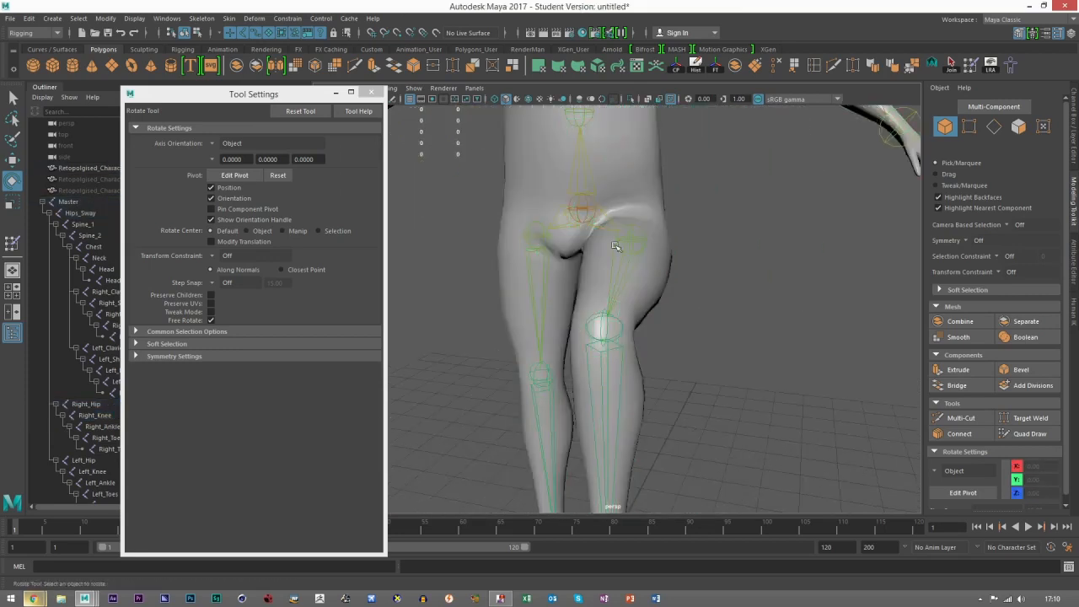
pyautogui.click(633, 235)
pyautogui.moveTo(656, 257)
pyautogui.mouseDown()
pyautogui.moveTo(699, 252)
pyautogui.moveTo(668, 265)
pyautogui.mouseUp()
pyautogui.click(701, 275)
pyautogui.scroll(-5, 672, 283)
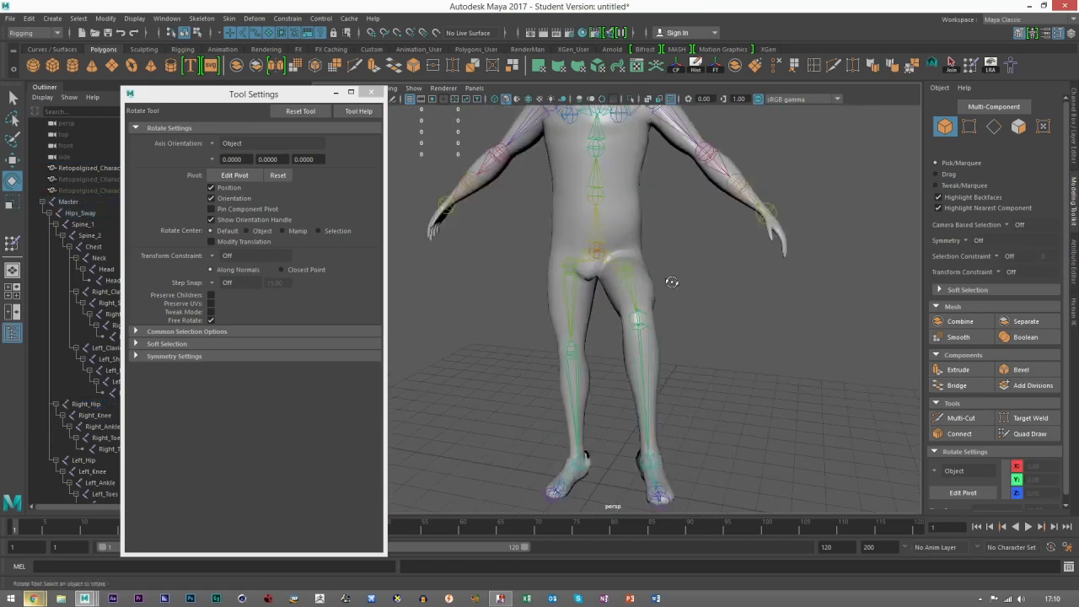
# Step: Rotate the Right_Shoulder joint to raise the arm to horizontal and bend the elbow so the forearm hangs forward
pyautogui.scroll(6, 672, 282)
pyautogui.click(634, 293)
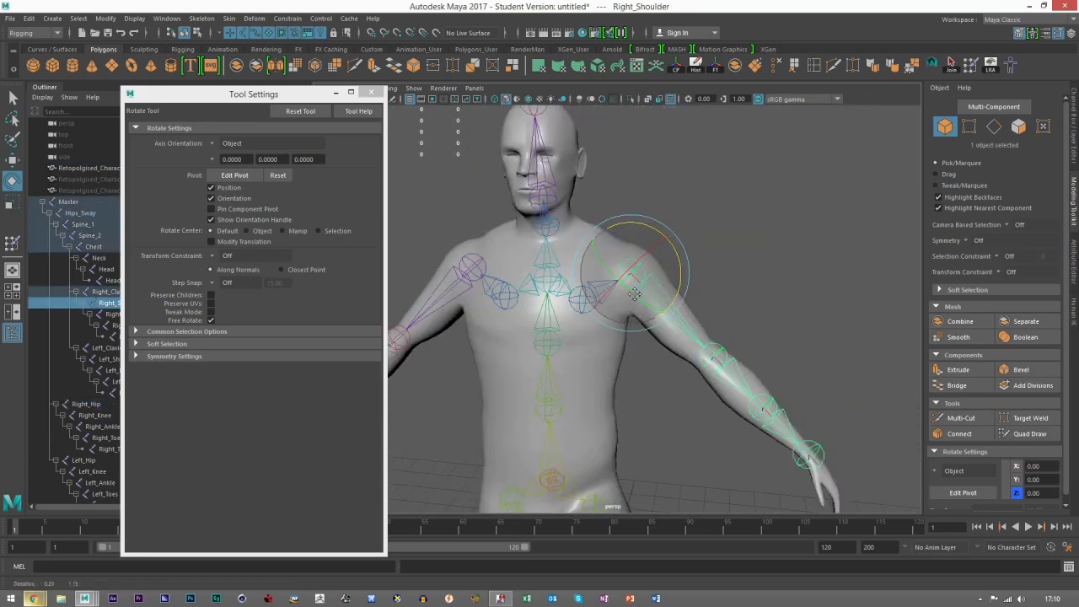
pyautogui.moveTo(648, 223); pyautogui.dragTo(702, 277)
pyautogui.click(744, 258)
pyautogui.keyDown('alt'); pyautogui.moveTo(786, 276); pyautogui.dragTo(782, 307); pyautogui.keyUp('alt')
pyautogui.click(781, 307)
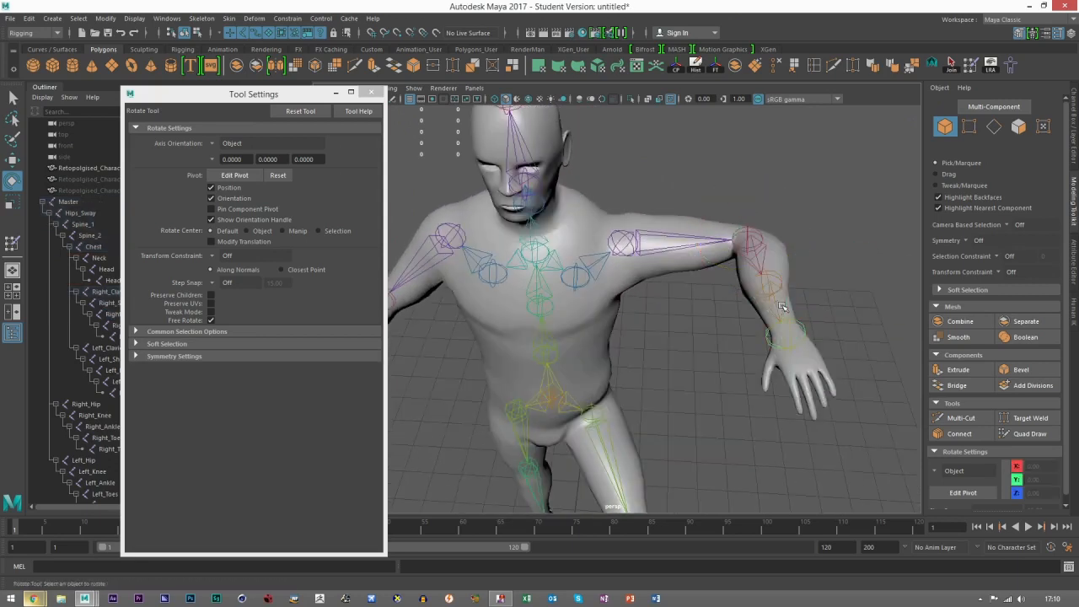
# Step: Adjust the rotation of the raised right arm and check its deformation around the elbow and shoulder
pyautogui.click(782, 307)
pyautogui.moveTo(787, 246); pyautogui.dragTo(813, 246)
pyautogui.moveTo(798, 297); pyautogui.dragTo(793, 297)
pyautogui.click(782, 202)
pyautogui.keyDown('alt'); pyautogui.moveTo(595, 226); pyautogui.dragTo(638, 275); pyautogui.keyUp('alt')
pyautogui.click(645, 223)
pyautogui.moveTo(641, 205); pyautogui.dragTo(672, 197)
pyautogui.click(793, 194)
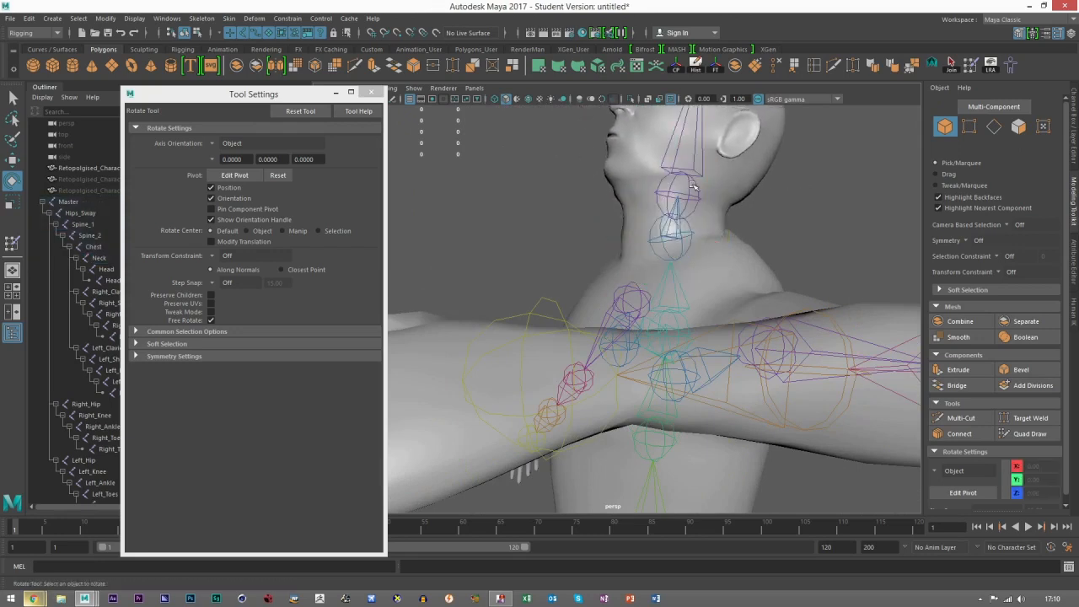
# Step: Rotate the Head joint to tilt the head back and check the neck from front and back
pyautogui.click(687, 175)
pyautogui.moveTo(678, 146); pyautogui.dragTo(735, 223)
pyautogui.moveTo(680, 213); pyautogui.dragTo(686, 197)
pyautogui.moveTo(776, 202); pyautogui.dragTo(717, 201)
pyautogui.click(724, 202)
pyautogui.scroll(-4, 687, 245)
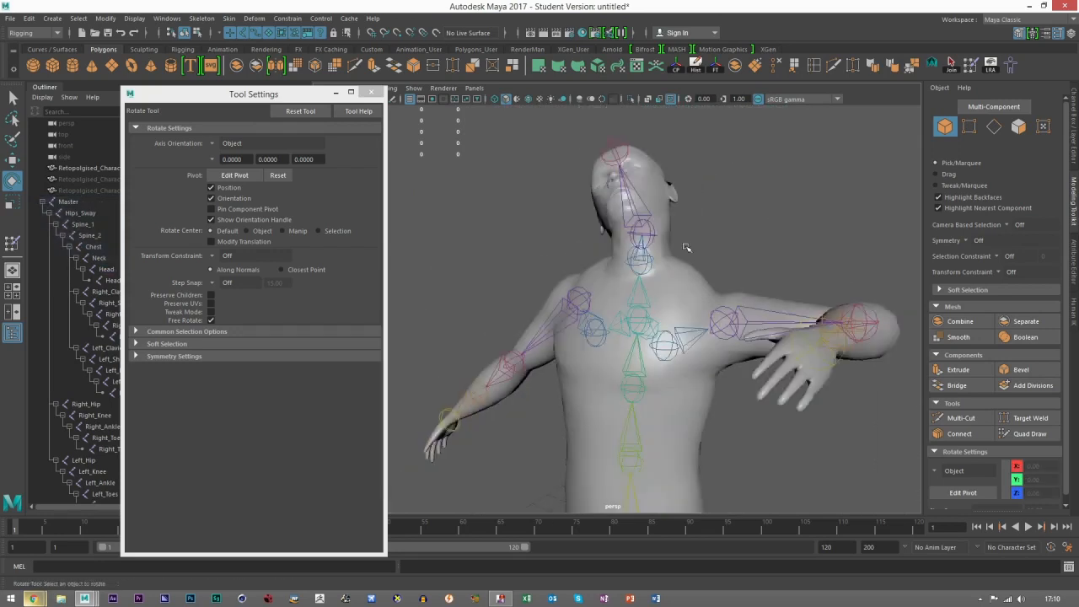
pyautogui.keyDown('alt'); pyautogui.moveTo(686, 245); pyautogui.dragTo(737, 245); pyautogui.keyUp('alt')
pyautogui.keyDown('alt'); pyautogui.moveTo(654, 269); pyautogui.dragTo(707, 251, button='middle'); pyautogui.keyUp('alt')
pyautogui.keyDown('alt'); pyautogui.moveTo(706, 251); pyautogui.dragTo(652, 230); pyautogui.keyUp('alt')
pyautogui.click(678, 193)
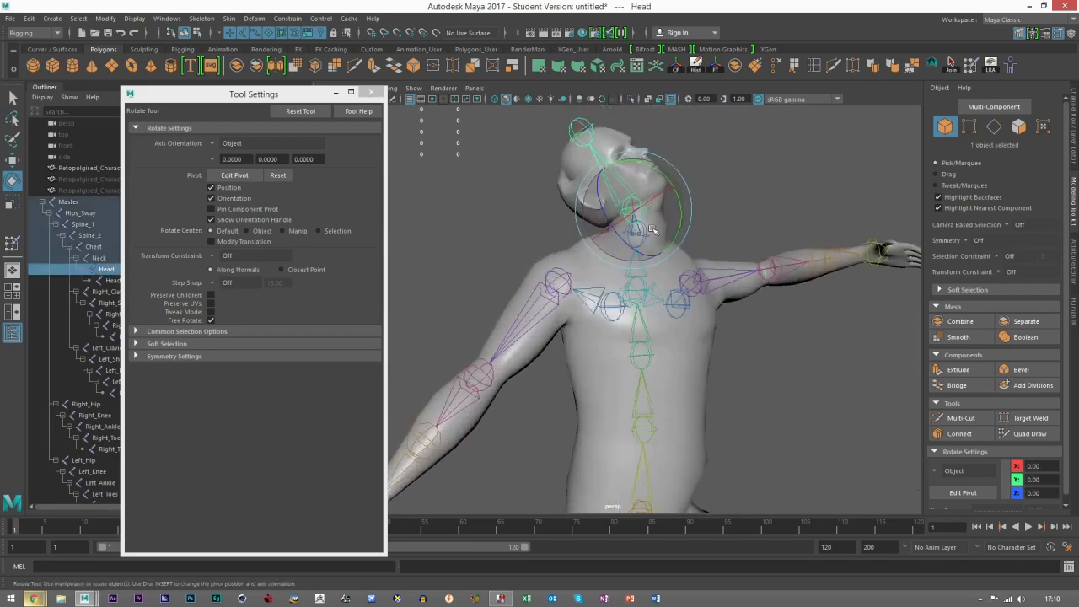
# Step: Rotate the head again so it tilts sideways, then deselect it and check the neck
pyautogui.scroll(4, 751, 209)
pyautogui.click(776, 209)
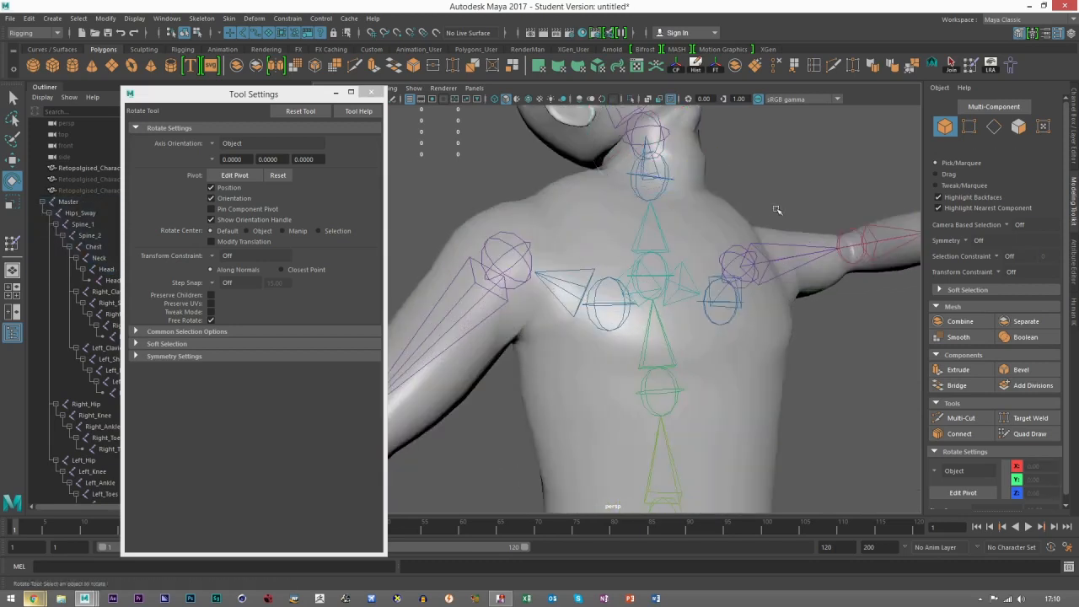
pyautogui.keyDown('alt'); pyautogui.moveTo(650, 194); pyautogui.dragTo(651, 247, button='middle'); pyautogui.keyUp('alt')
pyautogui.click(654, 226)
pyautogui.moveTo(680, 198); pyautogui.dragTo(702, 202)
pyautogui.click(740, 242)
pyautogui.scroll(-4, 740, 241)
pyautogui.click(679, 244)
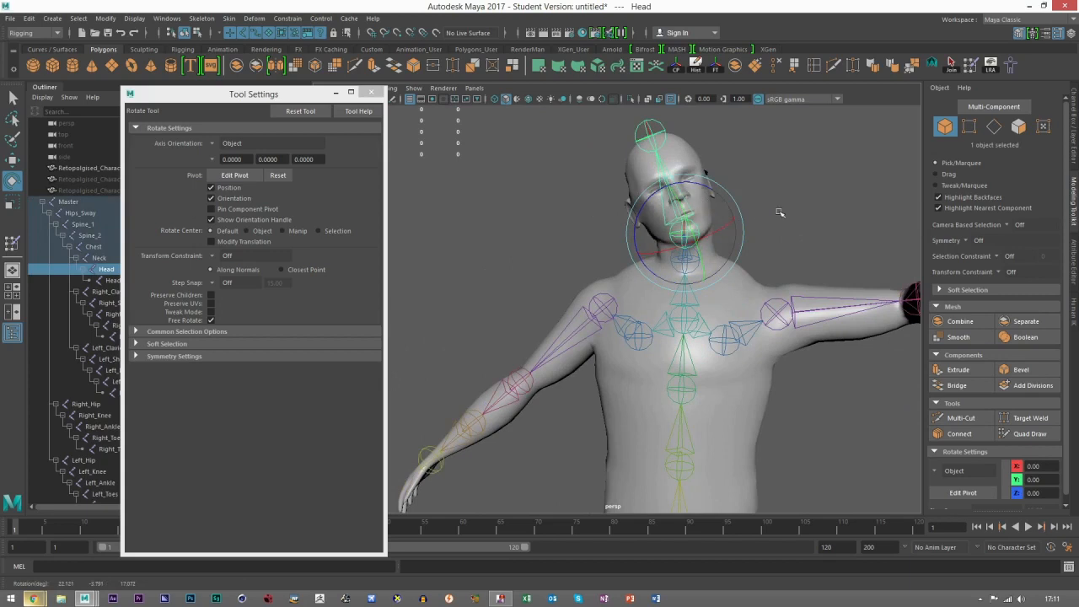
pyautogui.click(780, 213)
pyautogui.keyDown('alt'); pyautogui.moveTo(780, 212); pyautogui.dragTo(820, 214); pyautogui.keyUp('alt')
pyautogui.keyDown('alt'); pyautogui.moveTo(820, 214); pyautogui.dragTo(827, 156, button='middle'); pyautogui.keyUp('alt')
# Step: Pose the left arm by rotating its shoulder and elbow joints so it hangs beside the body
pyautogui.click(566, 267)
pyautogui.keyDown('alt'); pyautogui.moveTo(604, 311); pyautogui.dragTo(552, 344); pyautogui.keyUp('alt')
pyautogui.click(506, 329)
pyautogui.moveTo(557, 407); pyautogui.dragTo(658, 327)
pyautogui.click(723, 325)
# Step: Rotate the spine joints to lean the torso sideways and return to the Move tool
pyautogui.click(668, 310)
pyautogui.moveTo(677, 271); pyautogui.dragTo(633, 232)
pyautogui.click(652, 246)
pyautogui.click(662, 261)
pyautogui.click(12, 159)
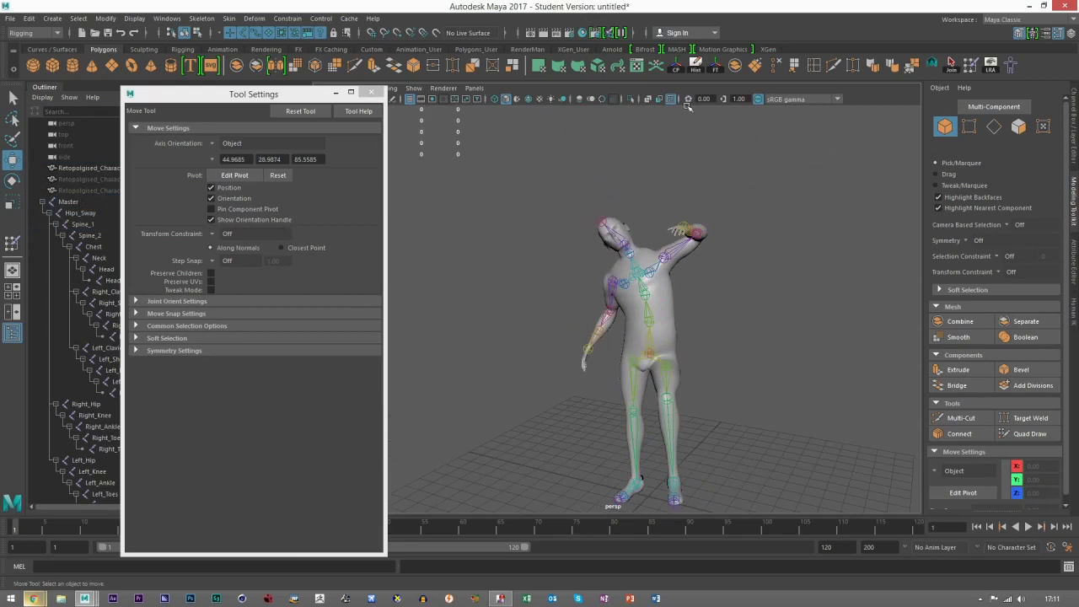
# Step: Turn off the X-ray joint display and close the tool settings window
pyautogui.click(672, 99)
pyautogui.keyDown('alt'); pyautogui.moveTo(732, 287); pyautogui.dragTo(628, 309, button='right'); pyautogui.keyUp('alt')
pyautogui.keyDown('alt'); pyautogui.moveTo(628, 308); pyautogui.dragTo(645, 311); pyautogui.keyUp('alt')
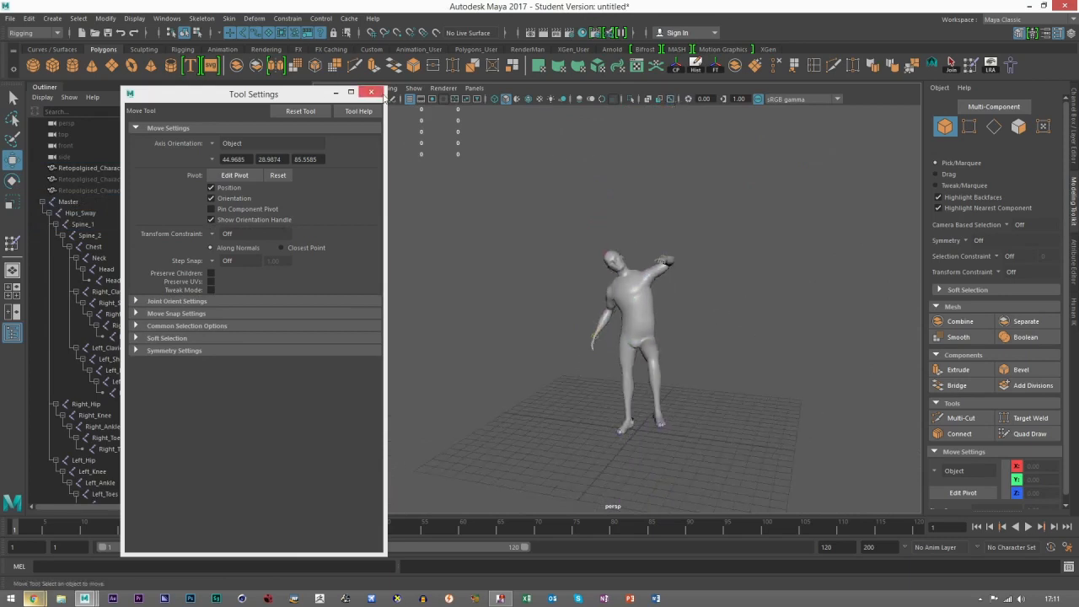
pyautogui.click(371, 92)
# Step: Examine the posed character's overall shape and the deformation around the hip and raised thigh
pyautogui.keyDown('alt'); pyautogui.moveTo(636, 233); pyautogui.dragTo(593, 277); pyautogui.keyUp('alt')
pyautogui.scroll(5, 593, 278)
pyautogui.scroll(-5, 610, 288)
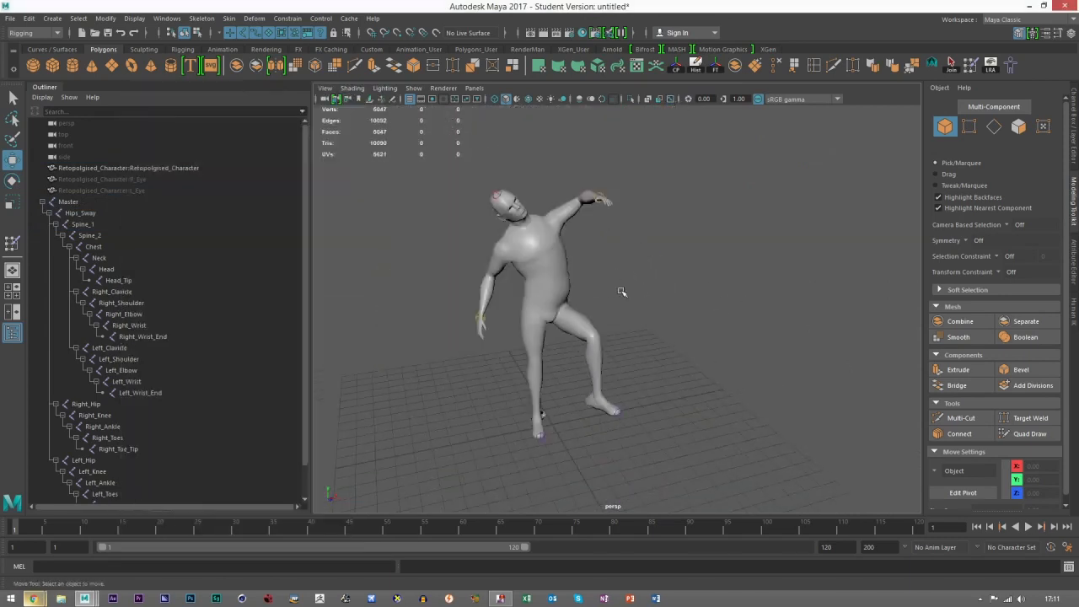
pyautogui.scroll(5, 621, 292)
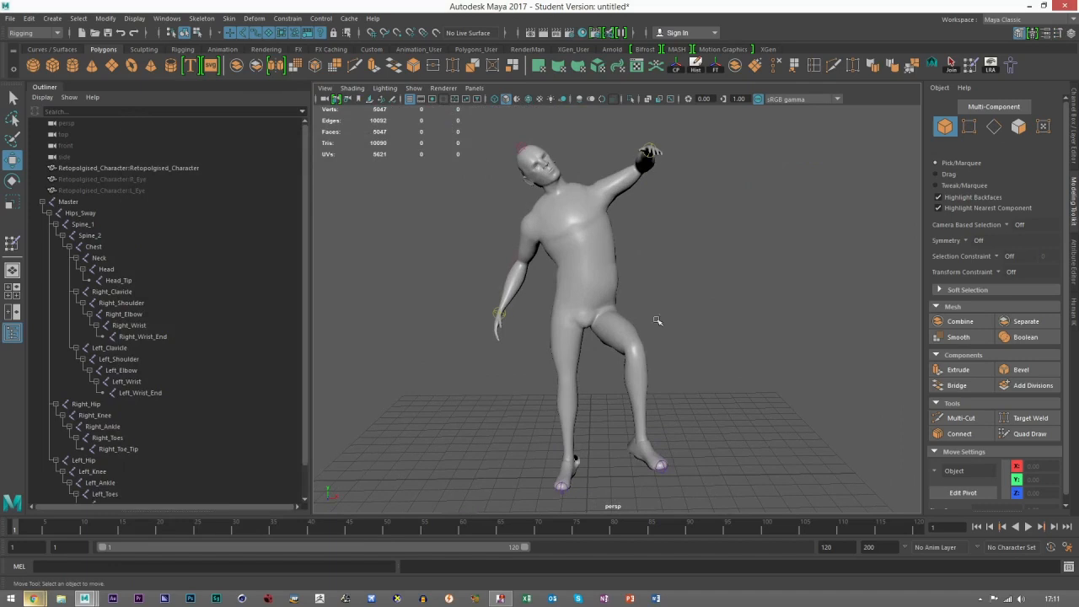
pyautogui.scroll(5, 658, 321)
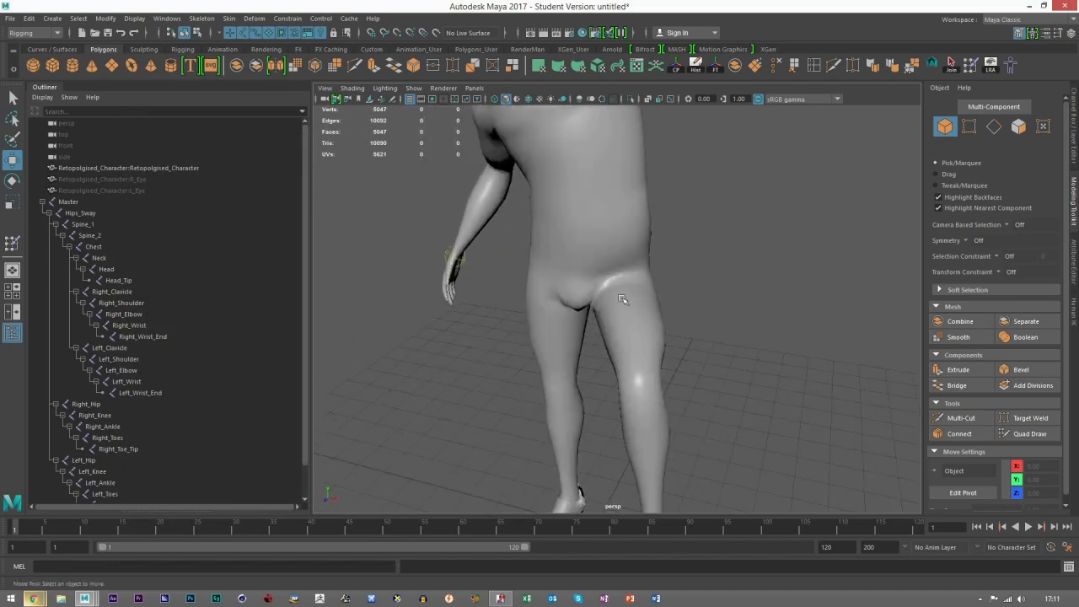
pyautogui.scroll(2, 622, 299)
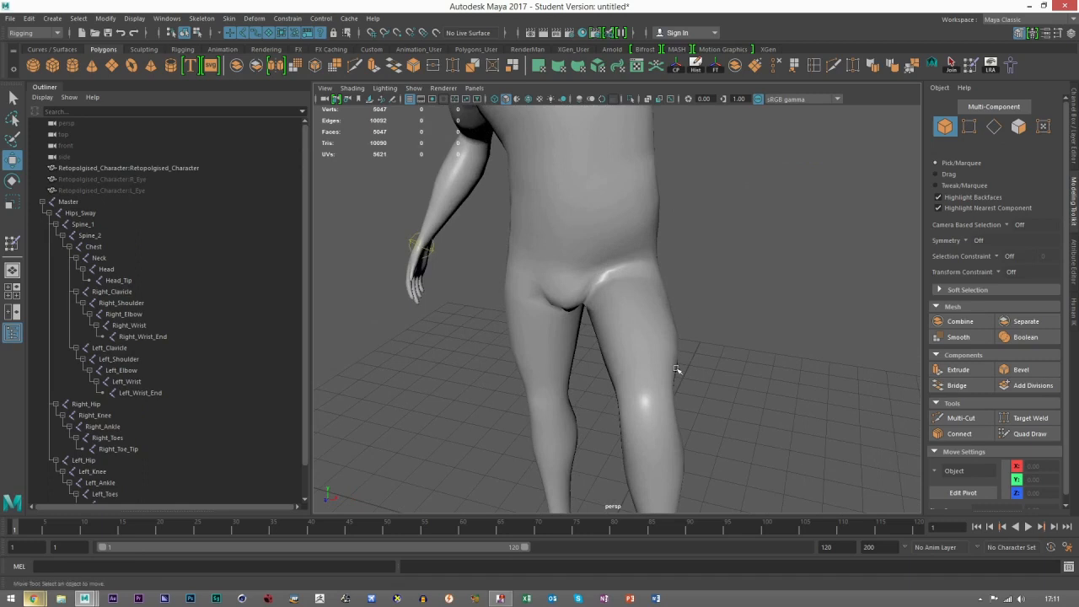
pyautogui.scroll(4, 645, 337)
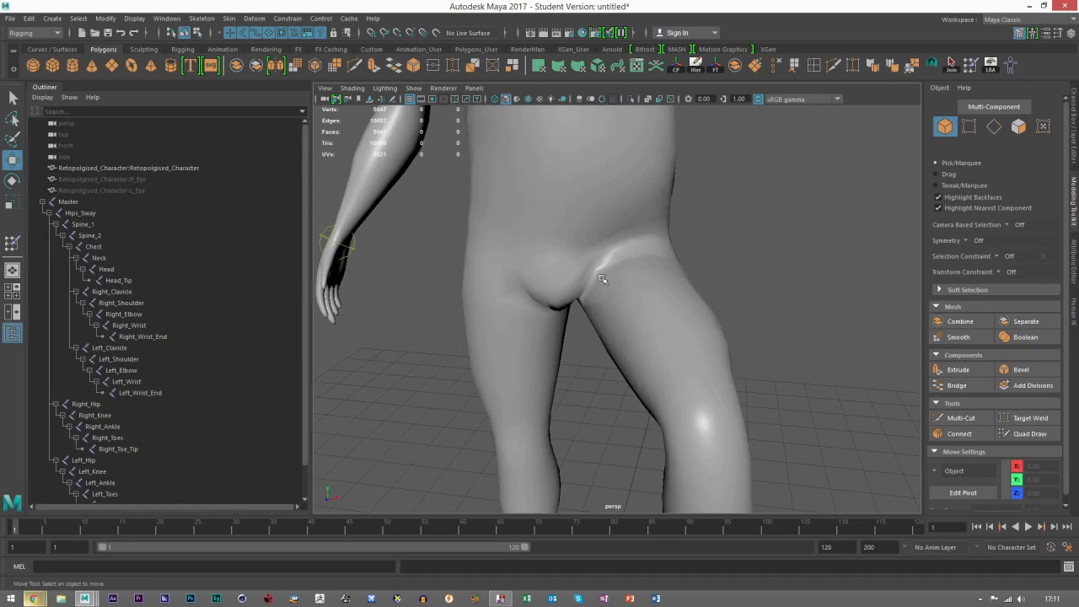
# Step: Examine the knees, ankles and heels of the posed character, briefly selecting the mesh to show its wireframe
pyautogui.keyDown('alt'); pyautogui.moveTo(675, 455); pyautogui.dragTo(663, 362, button='middle'); pyautogui.keyUp('alt')
pyautogui.scroll(-3, 641, 379)
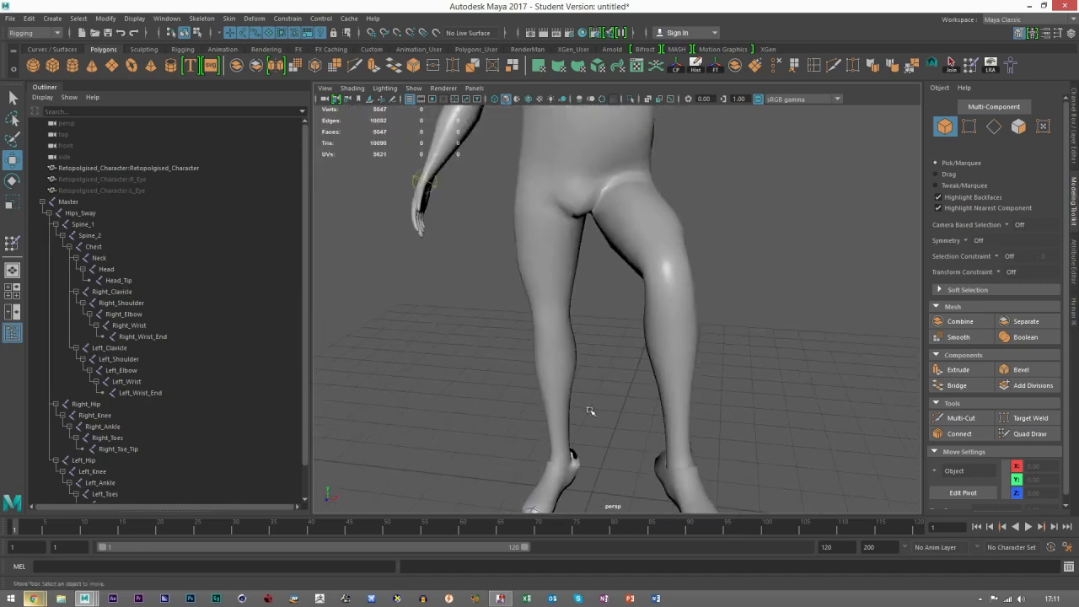
pyautogui.keyDown('alt'); pyautogui.moveTo(590, 409); pyautogui.dragTo(591, 357, button='middle'); pyautogui.keyUp('alt')
pyautogui.scroll(5, 585, 380)
pyautogui.click(582, 381)
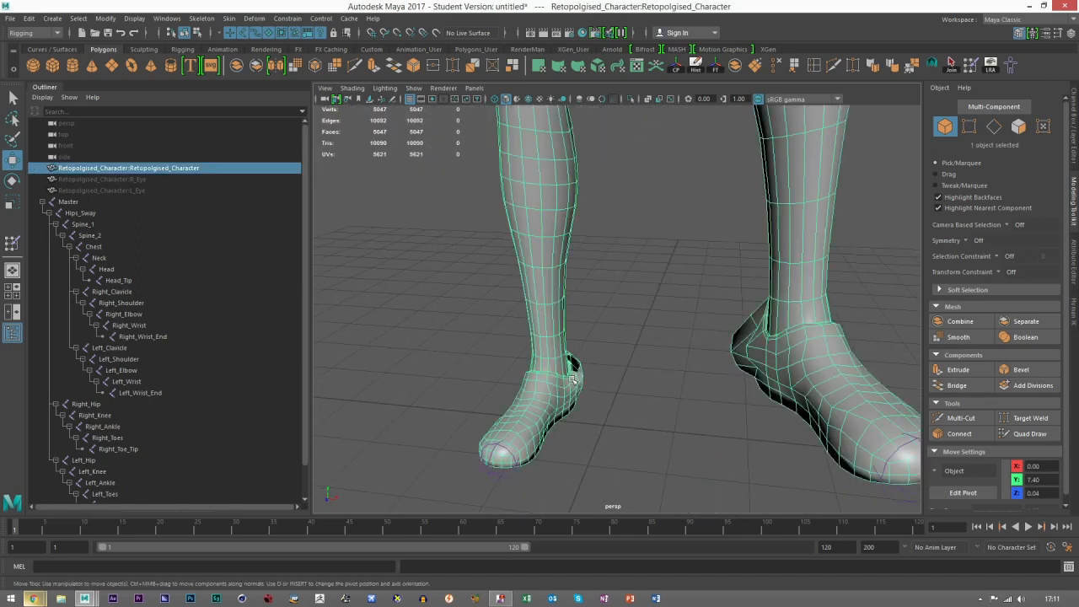
pyautogui.click(680, 369)
pyautogui.scroll(-3, 745, 343)
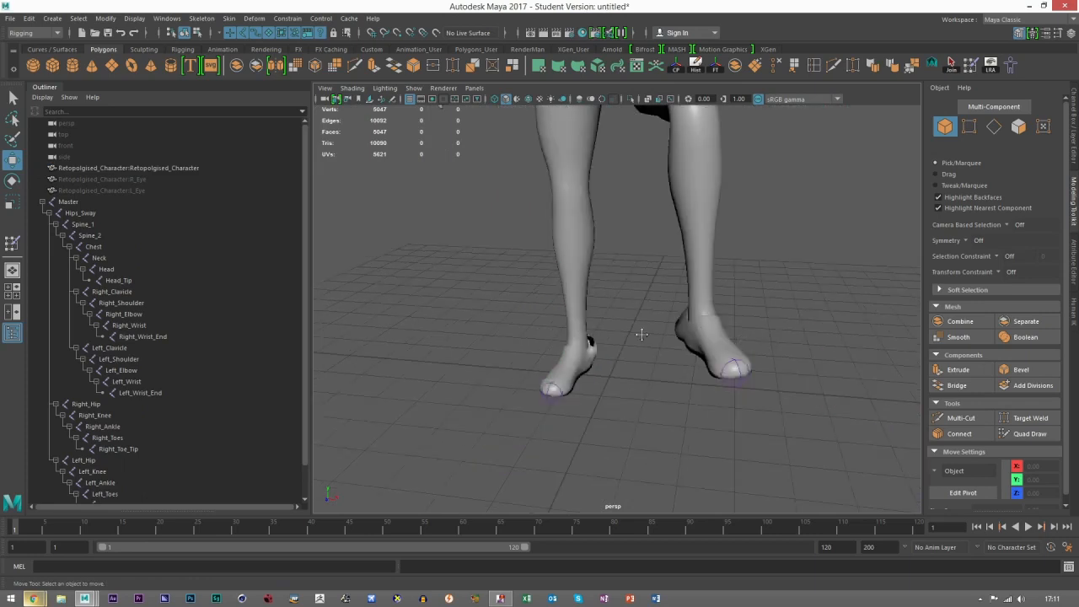
pyautogui.scroll(-5, 637, 325)
pyautogui.keyDown('alt'); pyautogui.moveTo(633, 355); pyautogui.dragTo(626, 494, button='middle'); pyautogui.keyUp('alt')
# Step: Examine the torso, shoulders and arms from several sides, briefly showing the mesh wireframe
pyautogui.scroll(2, 616, 379)
pyautogui.keyDown('alt'); pyautogui.moveTo(600, 312); pyautogui.dragTo(646, 333); pyautogui.keyUp('alt')
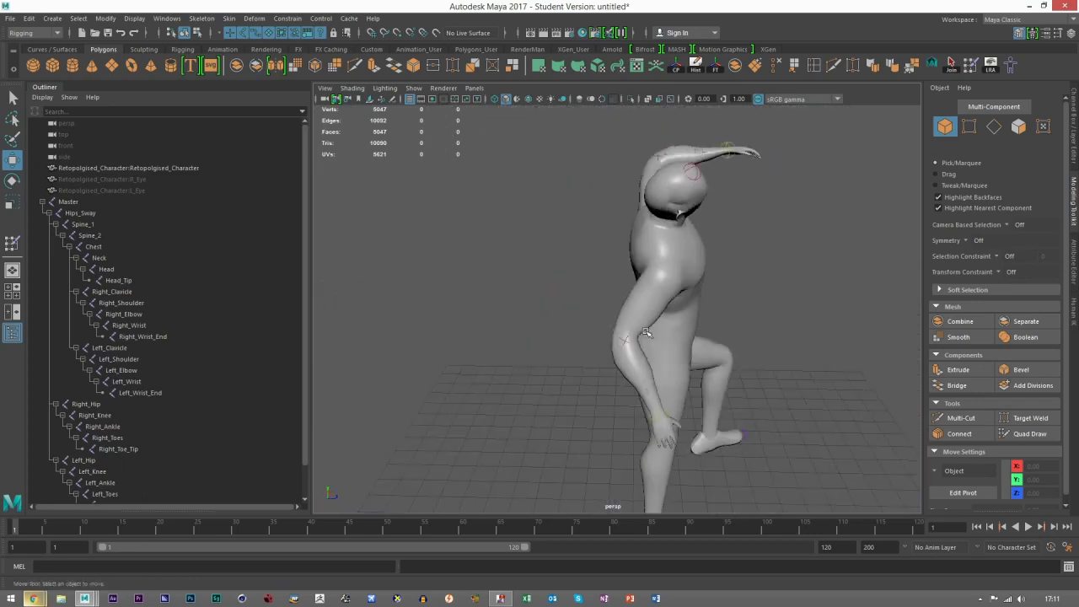
pyautogui.keyDown('alt'); pyautogui.moveTo(646, 332); pyautogui.dragTo(650, 363, button='middle'); pyautogui.keyUp('alt')
pyautogui.scroll(2, 650, 364)
pyautogui.scroll(3, 664, 345)
pyautogui.keyDown('alt'); pyautogui.moveTo(663, 345); pyautogui.dragTo(620, 394); pyautogui.keyUp('alt')
pyautogui.click(608, 298)
pyautogui.keyDown('alt'); pyautogui.moveTo(668, 348); pyautogui.dragTo(703, 357); pyautogui.keyUp('alt')
pyautogui.click(548, 310)
pyautogui.scroll(-3, 666, 329)
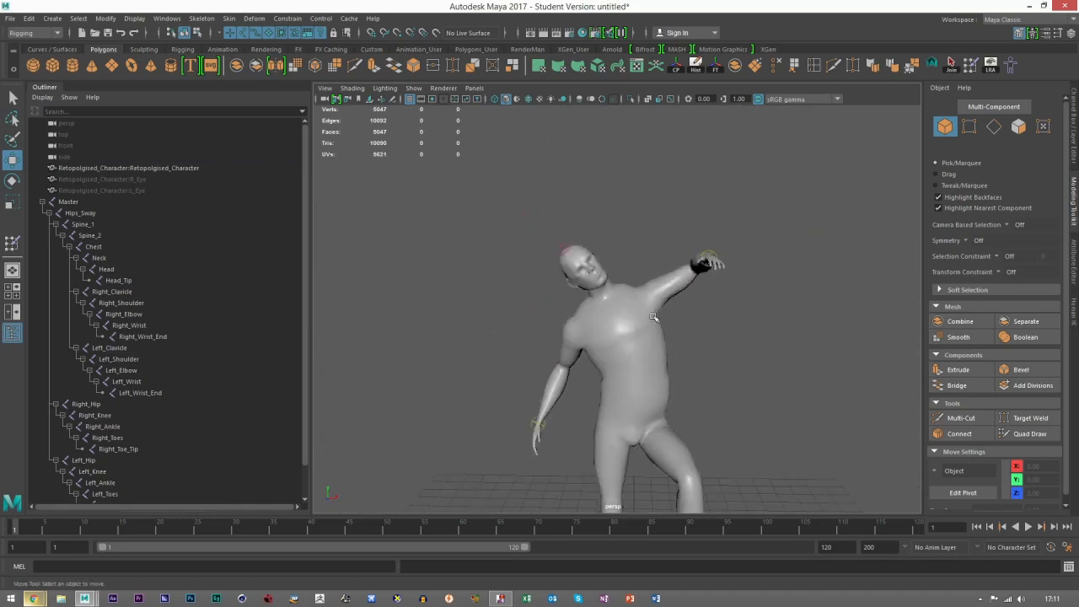
pyautogui.scroll(5, 654, 317)
pyautogui.click(641, 354)
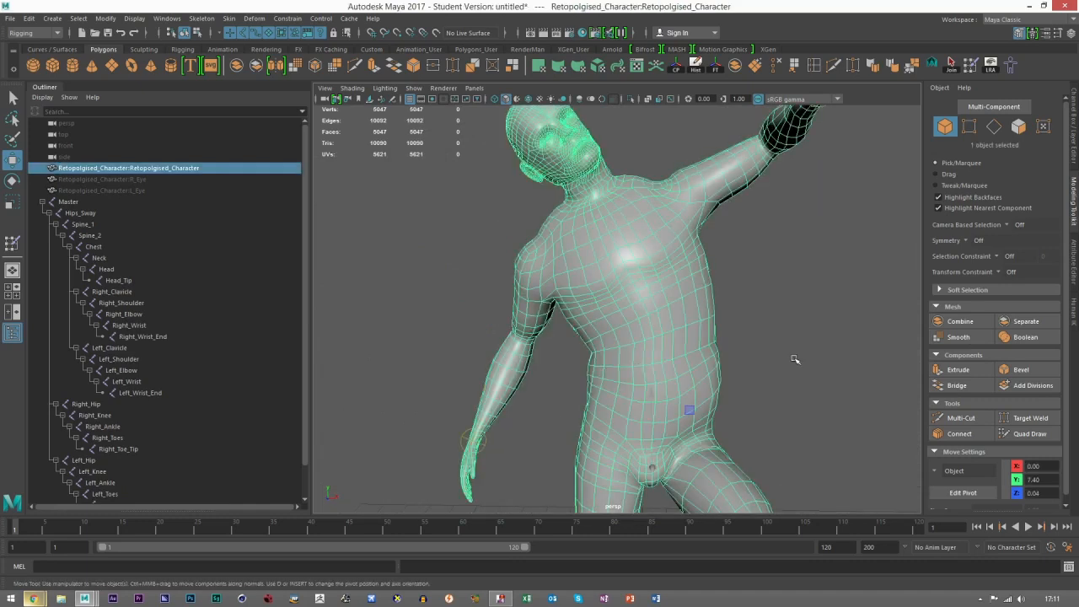
pyautogui.click(767, 304)
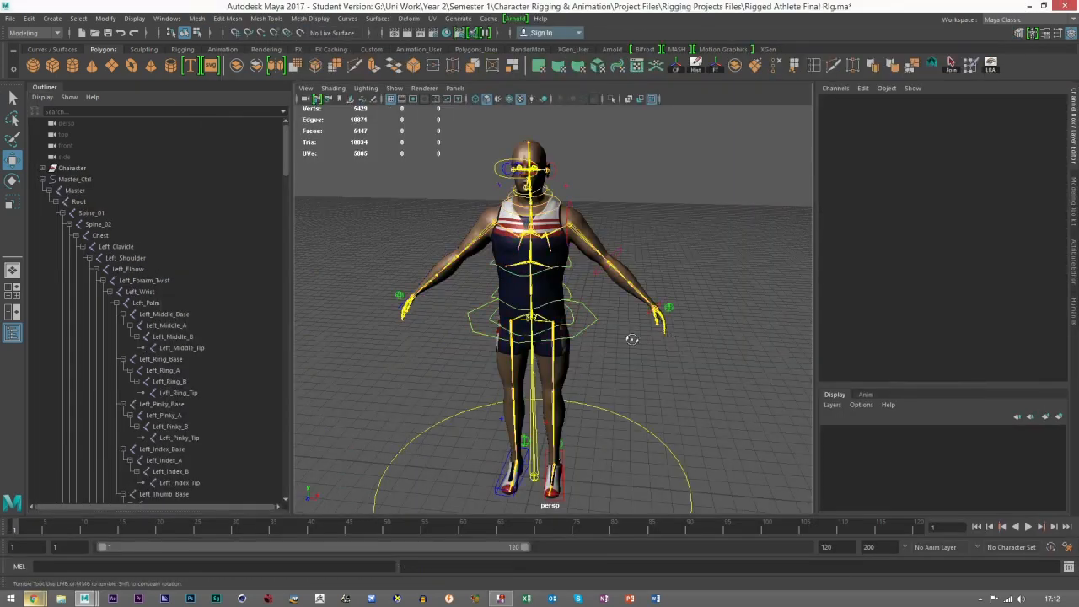
# Step: Select the COG_Ctrl control around the hips of the finished athlete rig and examine it
pyautogui.scroll(3, 620, 261)
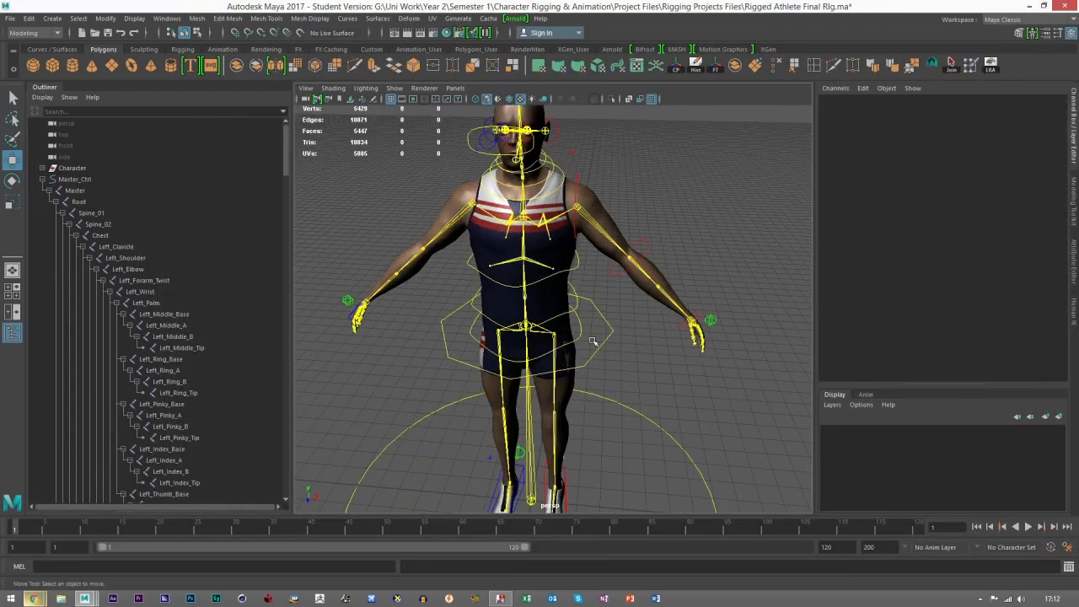
pyautogui.click(604, 362)
pyautogui.scroll(-4, 600, 390)
pyautogui.keyDown('alt'); pyautogui.moveTo(599, 390); pyautogui.dragTo(595, 358); pyautogui.keyUp('alt')
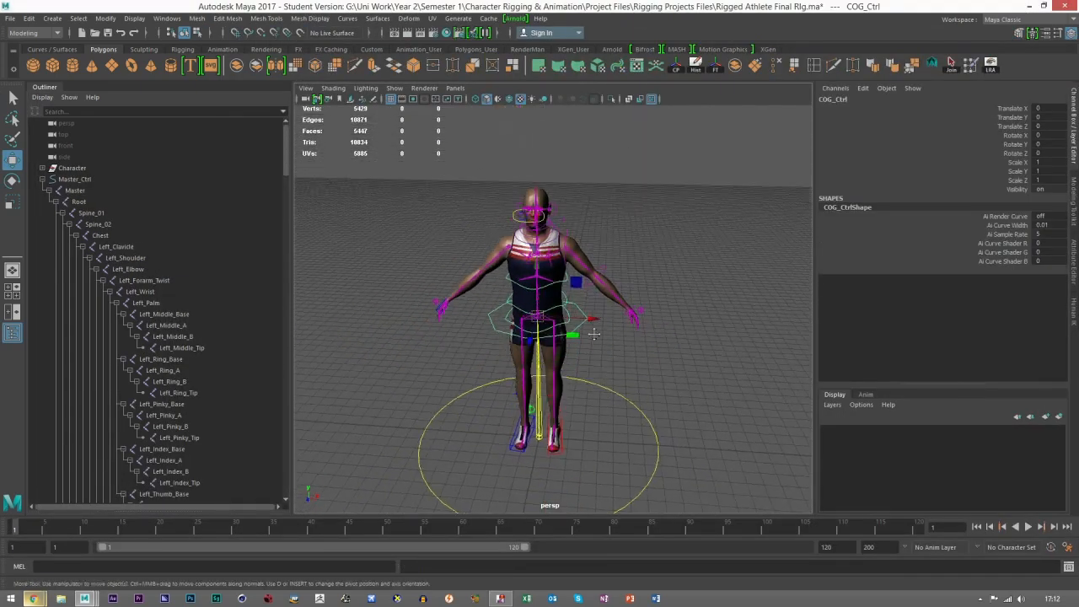
pyautogui.scroll(3, 593, 397)
pyautogui.keyDown('alt'); pyautogui.moveTo(593, 397); pyautogui.dragTo(570, 370, button='middle'); pyautogui.keyUp('alt')
pyautogui.scroll(2, 570, 370)
# Step: Select the Master_Ctrl circle at the athlete's feet, examine the whole rig and deselect it
pyautogui.click(645, 355)
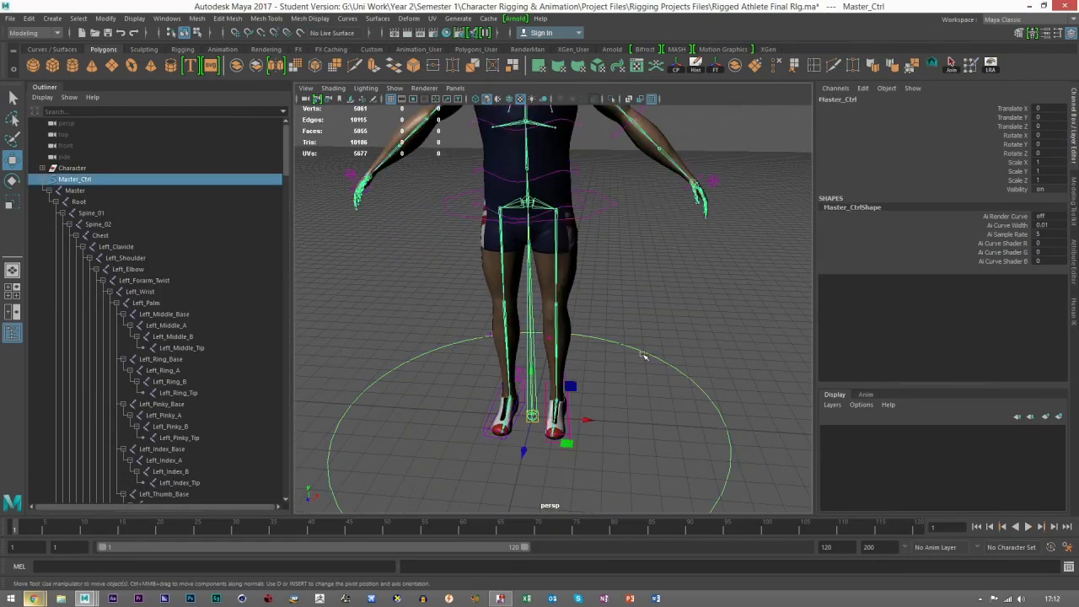
pyautogui.scroll(-3, 596, 371)
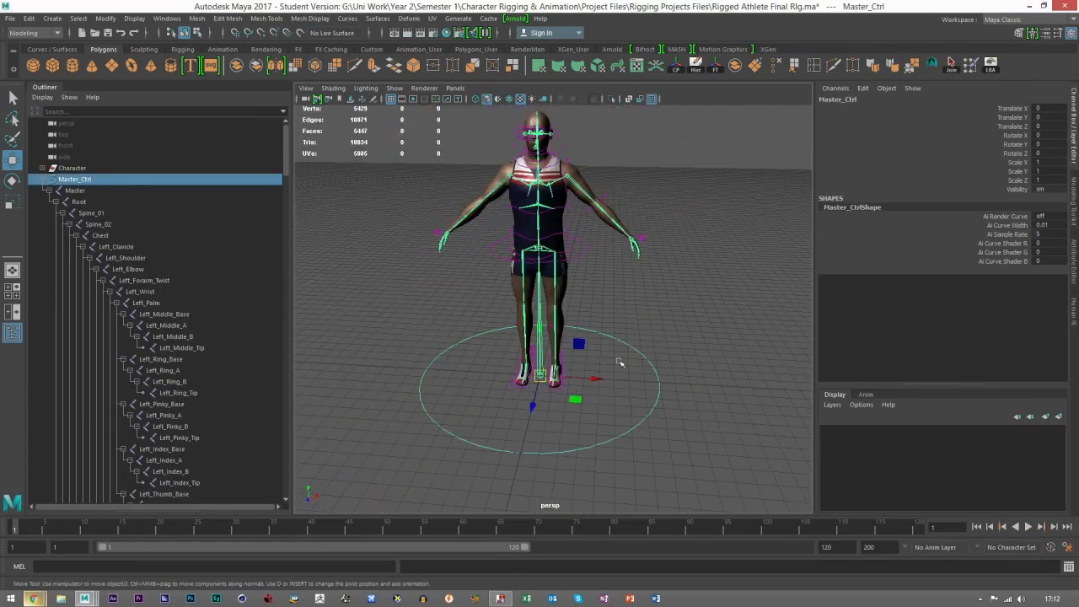
pyautogui.scroll(-2, 618, 382)
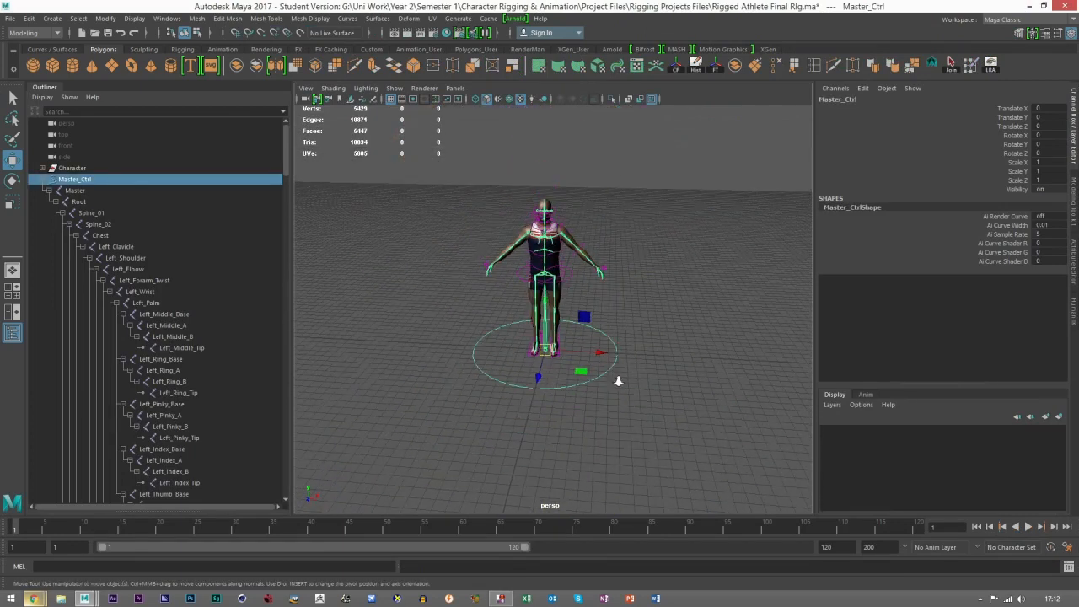
pyautogui.scroll(1, 686, 393)
pyautogui.click(706, 391)
pyautogui.scroll(4, 596, 398)
pyautogui.scroll(3, 596, 398)
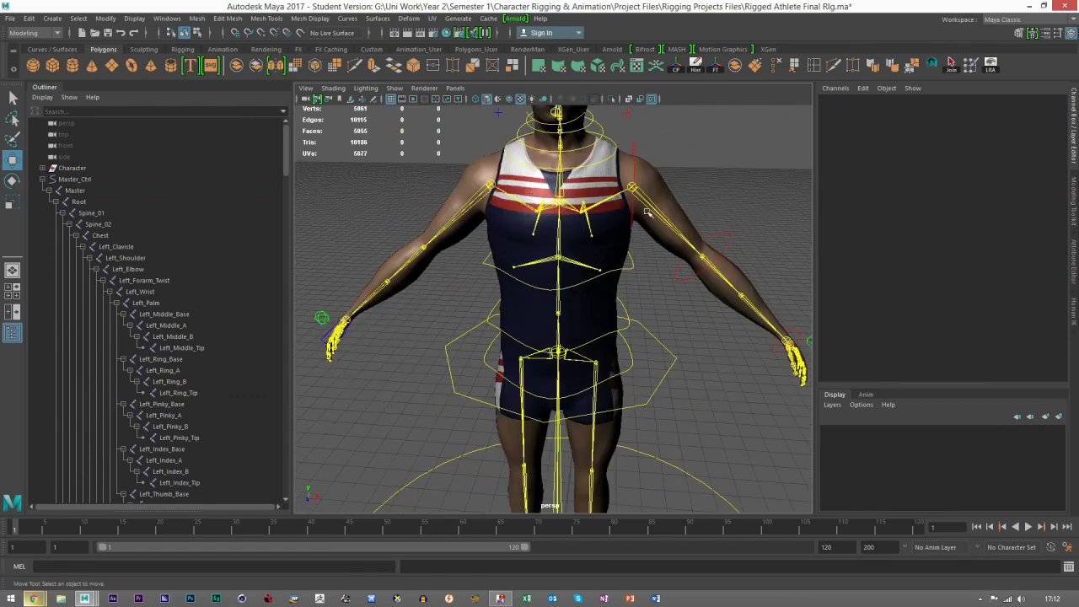
# Step: Hide the athlete's skeleton by hiding the Master joint, leaving only the character and its controls on view
pyautogui.click(648, 206)
pyautogui.scroll(-3, 668, 417)
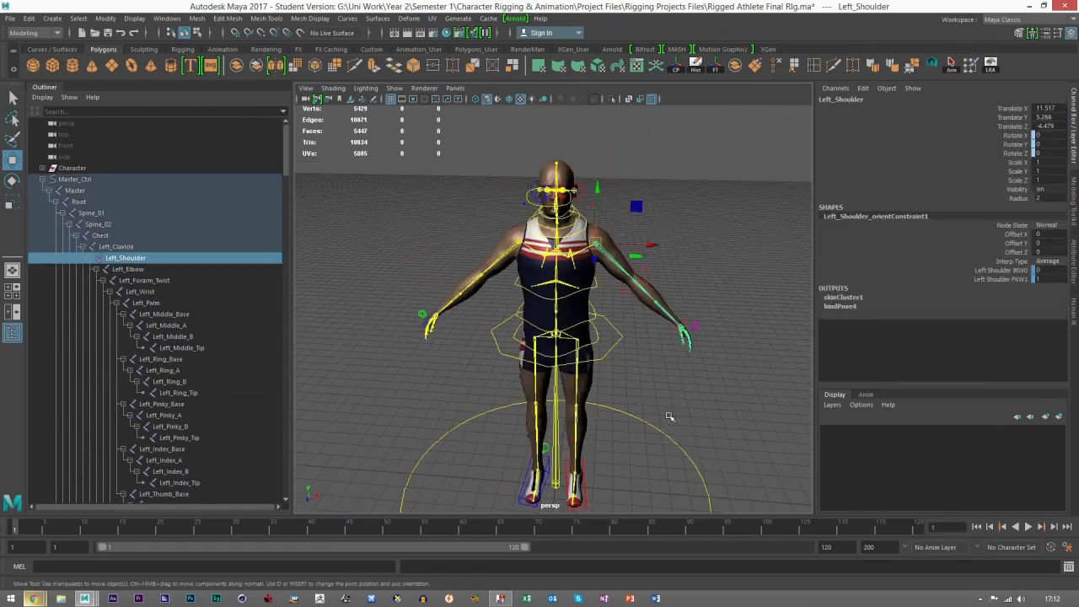
pyautogui.click(77, 191)
pyautogui.press('h')
pyautogui.click(687, 404)
pyautogui.keyDown('alt'); pyautogui.moveTo(573, 399); pyautogui.dragTo(563, 395); pyautogui.keyUp('alt')
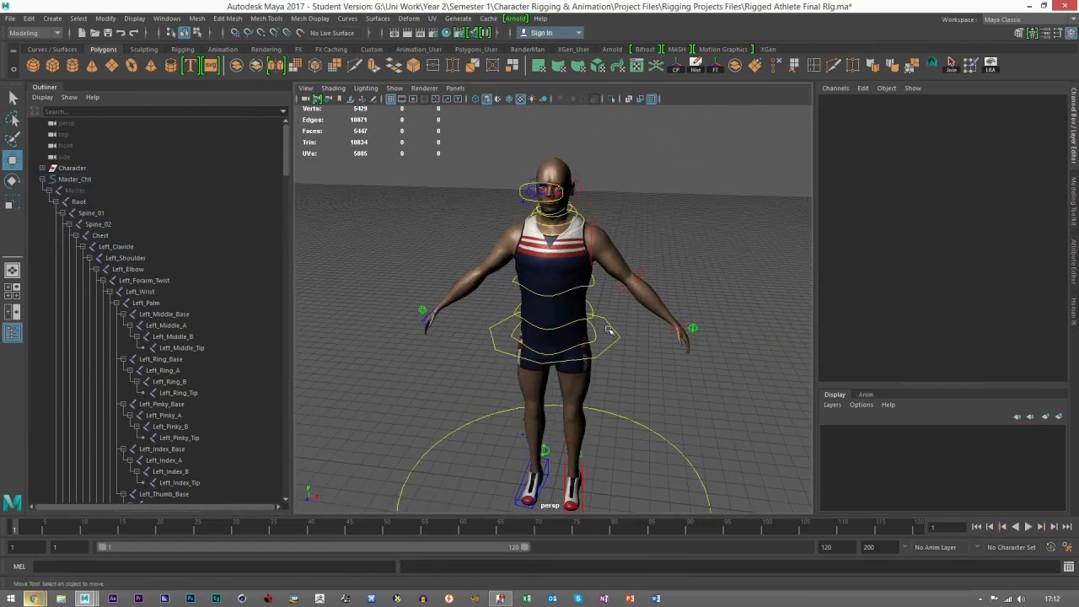
# Step: Bend the left elbow by rotating Left_Elbow_FK_Ctrl to about -33 in Y, and examine the deformation from the side
pyautogui.click(643, 270)
pyautogui.press('e')
pyautogui.scroll(2, 662, 291)
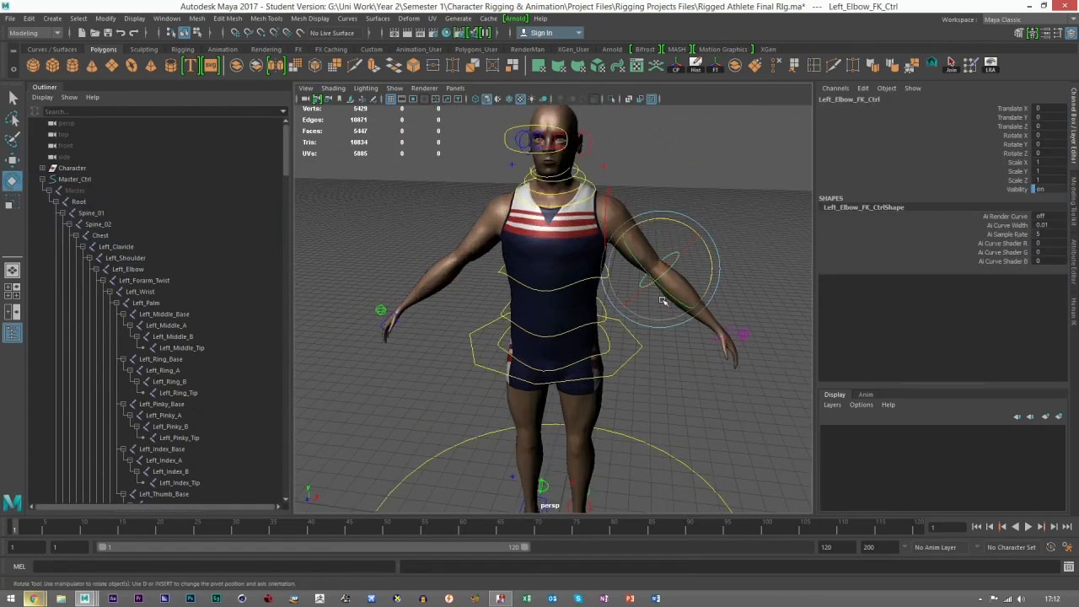
pyautogui.moveTo(667, 296); pyautogui.dragTo(642, 286)
pyautogui.scroll(3, 645, 290)
pyautogui.keyDown('alt'); pyautogui.moveTo(666, 323); pyautogui.dragTo(533, 316); pyautogui.keyUp('alt')
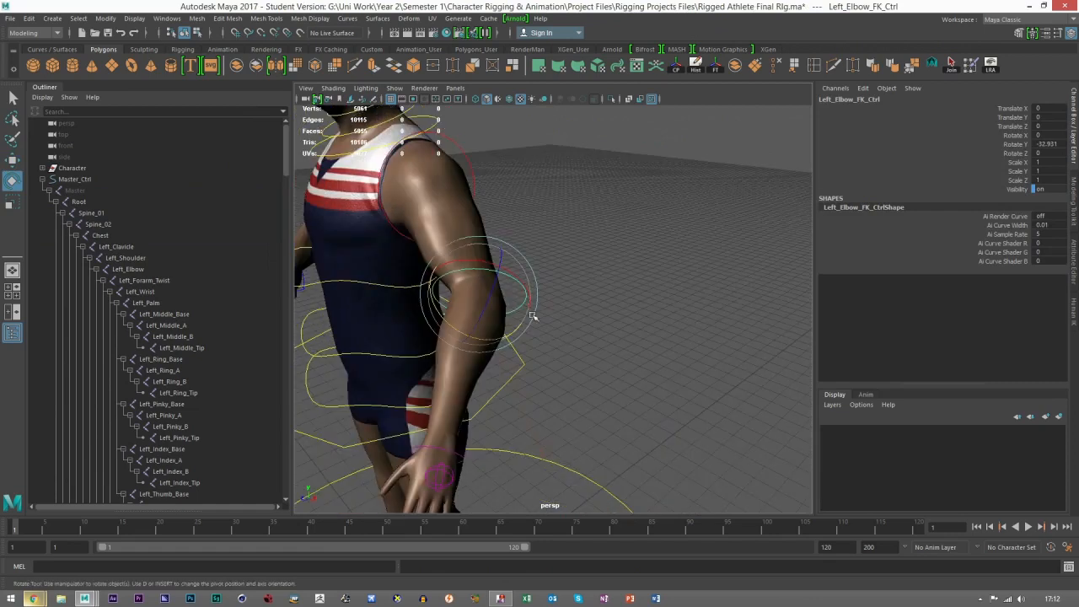
# Step: Raise the left arm sideways by rotating Left_Shoulder_FK_Ctrl to about 48.5 in Z
pyautogui.keyDown('alt'); pyautogui.moveTo(432, 240); pyautogui.dragTo(495, 158); pyautogui.keyUp('alt')
pyautogui.click(507, 178)
pyautogui.press('w')
pyautogui.scroll(-5, 633, 275)
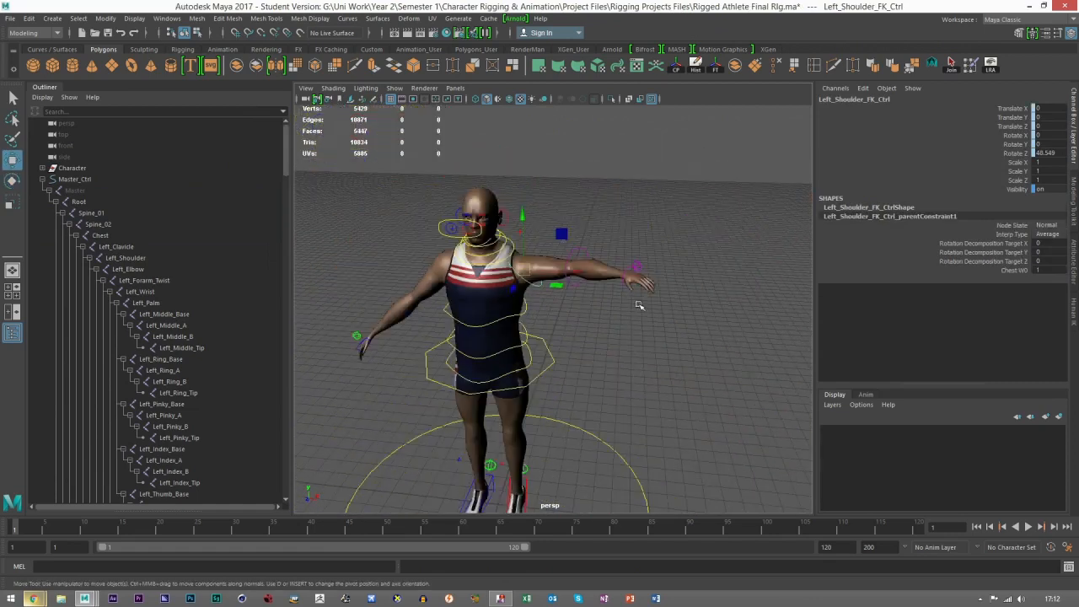
# Step: Set the IKFKSwitch of Left_Hand_Ctrl to 0 so the left arm uses its IK control
pyautogui.click(635, 265)
pyautogui.click(635, 266)
pyautogui.scroll(5, 631, 282)
pyautogui.keyDown('alt'); pyautogui.moveTo(570, 288); pyautogui.dragTo(580, 267); pyautogui.keyUp('alt')
pyautogui.scroll(-3, 620, 267)
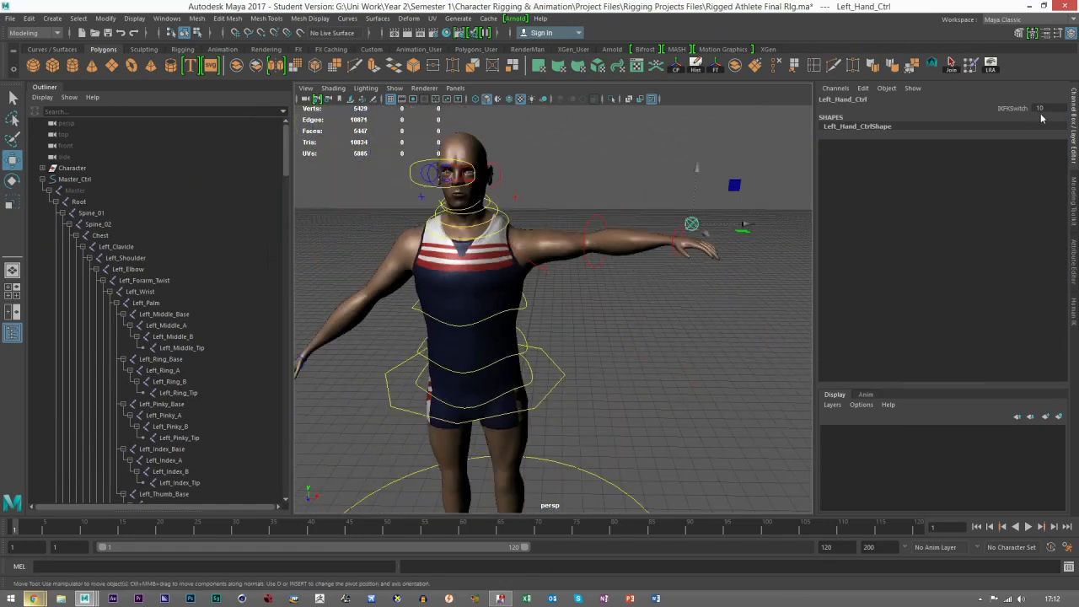
pyautogui.write('0')
pyautogui.press('Return')
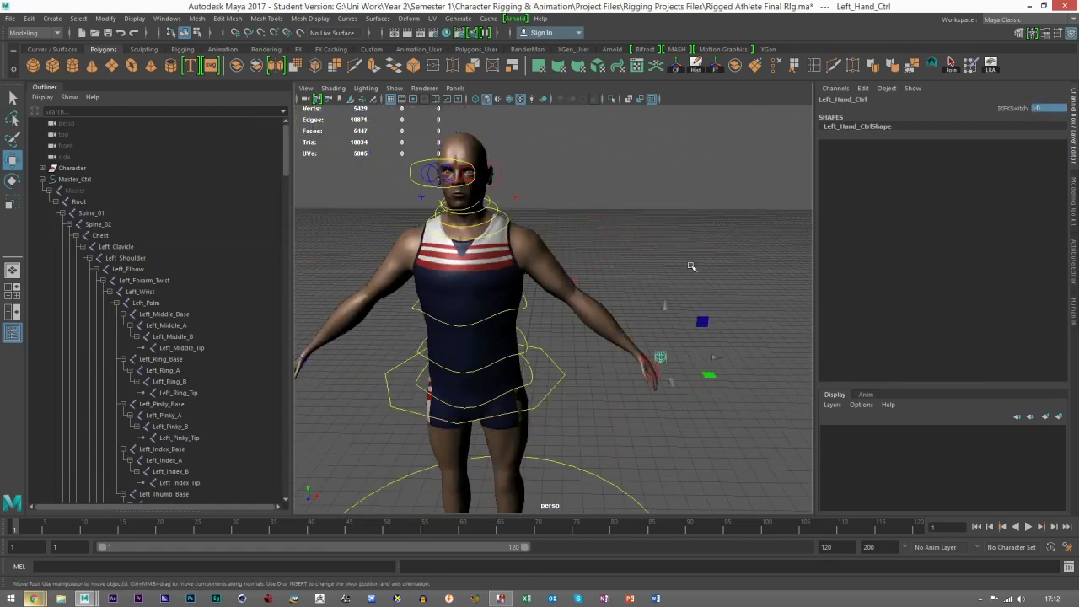
# Step: Select Left_Arm_IK_Ctrl at the left hand and examine its attributes
pyautogui.click(687, 409)
pyautogui.click(655, 368)
pyautogui.keyDown('alt'); pyautogui.moveTo(657, 370); pyautogui.dragTo(573, 353, button='middle'); pyautogui.keyUp('alt')
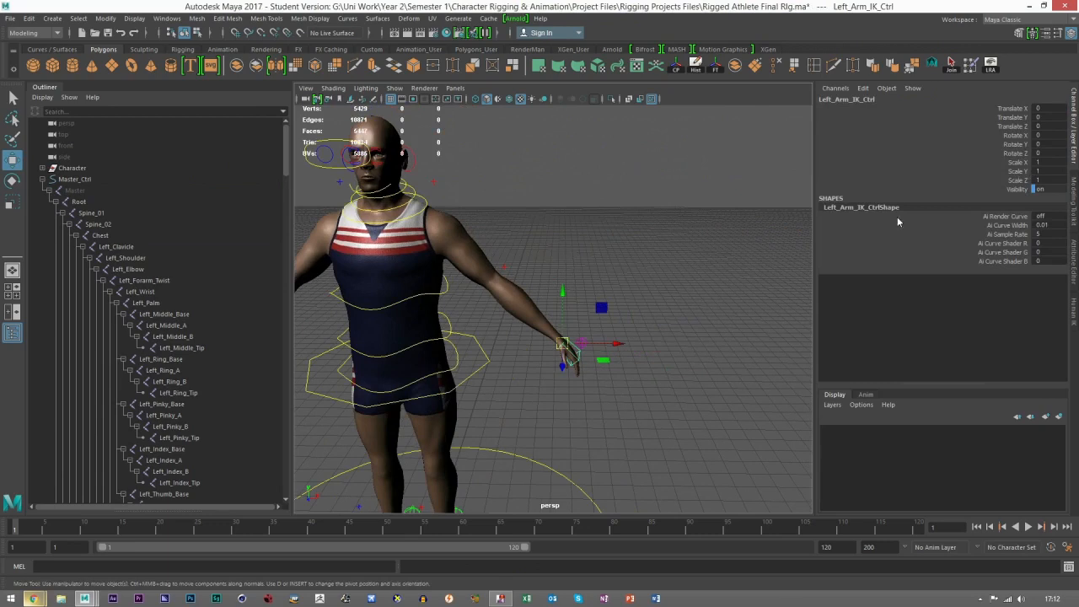
# Step: Switch the IKFKSwitch of Left_Hand_Ctrl to 10 and back to 0, and deselect the control
pyautogui.click(584, 336)
pyautogui.click(582, 341)
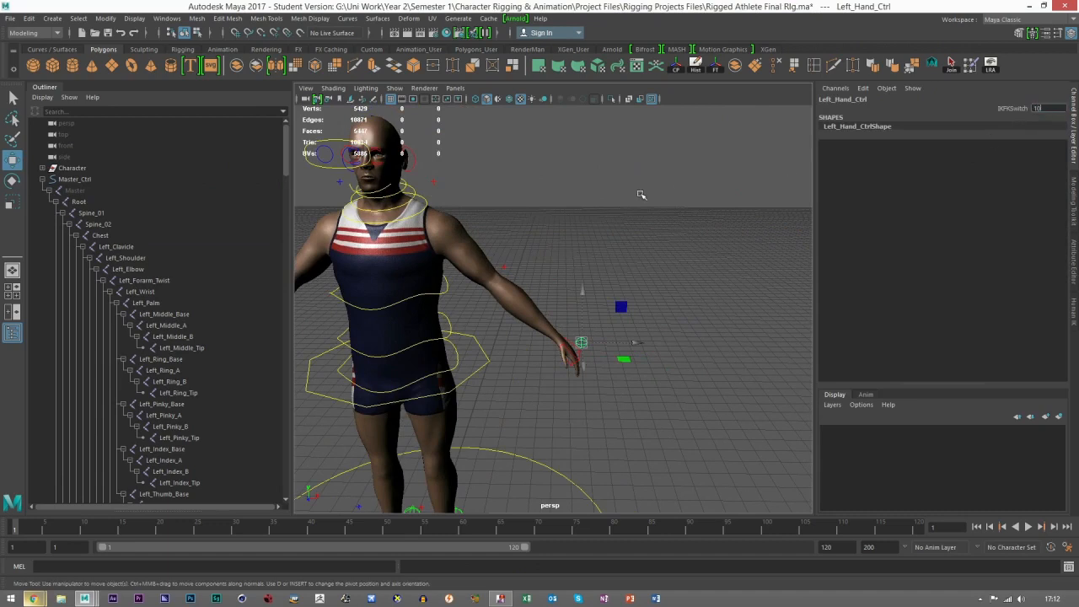
pyautogui.write('10')
pyautogui.press('Return')
pyautogui.click(1039, 102)
pyautogui.click(1044, 108)
pyautogui.write('0')
pyautogui.press('Return')
pyautogui.click(628, 342)
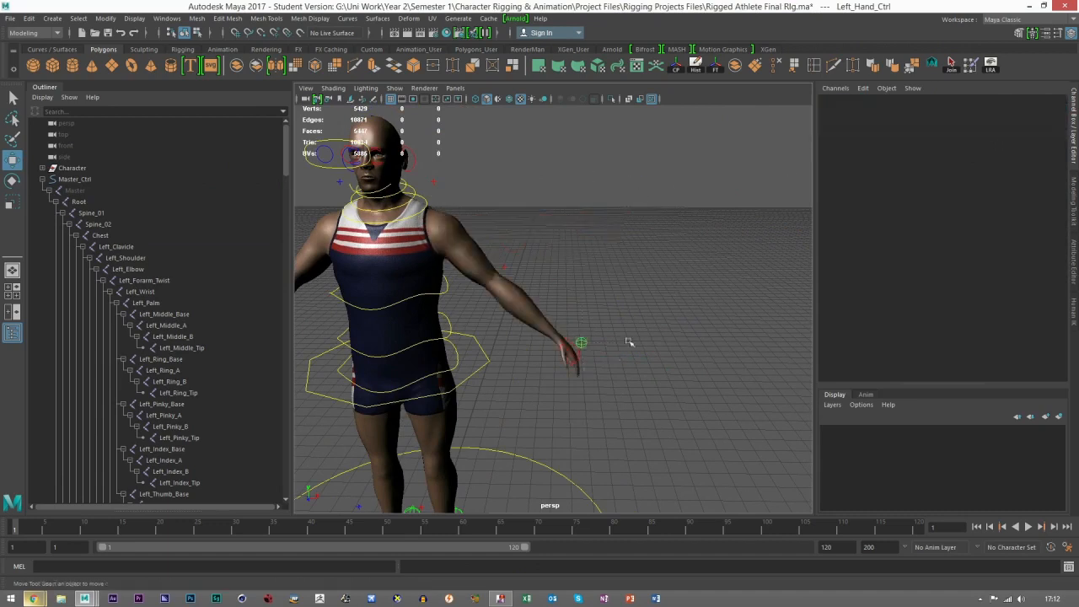
# Step: Raise the left hand by moving Left_Arm_IK_Ctrl to about -29, 27, 26
pyautogui.click(580, 352)
pyautogui.click(581, 355)
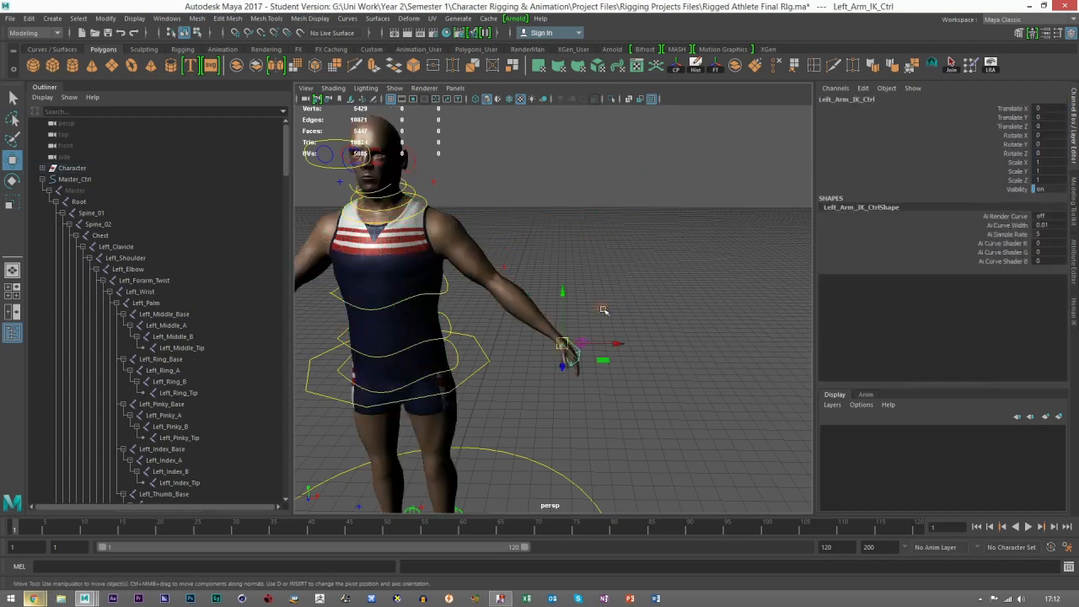
pyautogui.moveTo(603, 310); pyautogui.dragTo(584, 197, button='middle')
pyautogui.keyDown('alt'); pyautogui.moveTo(585, 197); pyautogui.dragTo(329, 237); pyautogui.keyUp('alt')
pyautogui.keyDown('alt'); pyautogui.moveTo(554, 272); pyautogui.dragTo(717, 278); pyautogui.keyUp('alt')
pyautogui.scroll(3, 590, 277)
# Step: Turn the left hand by rotating Left_Arm_IK_Ctrl to about -54, -59, 42, examine the arm and deselect the control
pyautogui.press('e')
pyautogui.scroll(5, 582, 290)
pyautogui.moveTo(612, 267)
pyautogui.mouseDown()
pyautogui.moveTo(563, 266)
pyautogui.moveTo(590, 242)
pyautogui.moveTo(550, 219)
pyautogui.moveTo(480, 239)
pyautogui.moveTo(621, 248)
pyautogui.mouseUp()
pyautogui.hotkey('ctrl', 'z')
pyautogui.keyDown('alt'); pyautogui.moveTo(667, 234); pyautogui.dragTo(607, 262, button='right'); pyautogui.keyUp('alt')
pyautogui.keyDown('alt'); pyautogui.moveTo(607, 262); pyautogui.dragTo(540, 228); pyautogui.keyUp('alt')
pyautogui.click(15, 163)
pyautogui.keyDown('alt'); pyautogui.moveTo(646, 299); pyautogui.dragTo(581, 364, button='right'); pyautogui.keyUp('alt')
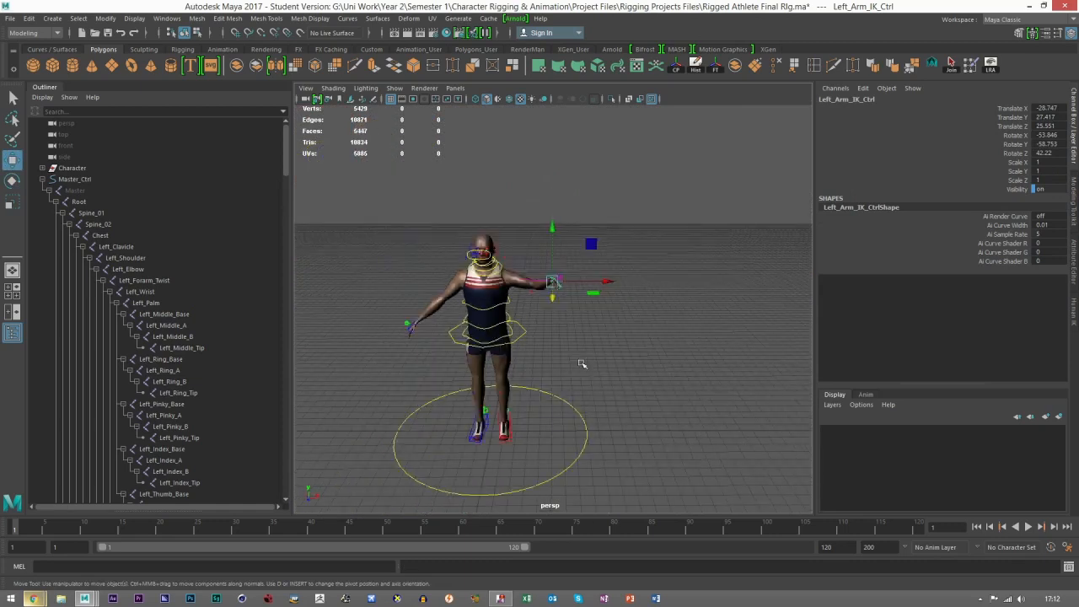
pyautogui.click(583, 363)
# Step: Try moving Hips_IK_Ctrl and Upper_Spine_FK_Ctrl to test the torso, undoing each move
pyautogui.keyDown('alt'); pyautogui.moveTo(607, 337); pyautogui.dragTo(673, 290); pyautogui.keyUp('alt')
pyautogui.keyDown('alt'); pyautogui.moveTo(672, 289); pyautogui.dragTo(725, 307, button='right'); pyautogui.keyUp('alt')
pyautogui.keyDown('alt'); pyautogui.moveTo(585, 342); pyautogui.dragTo(519, 324); pyautogui.keyUp('alt')
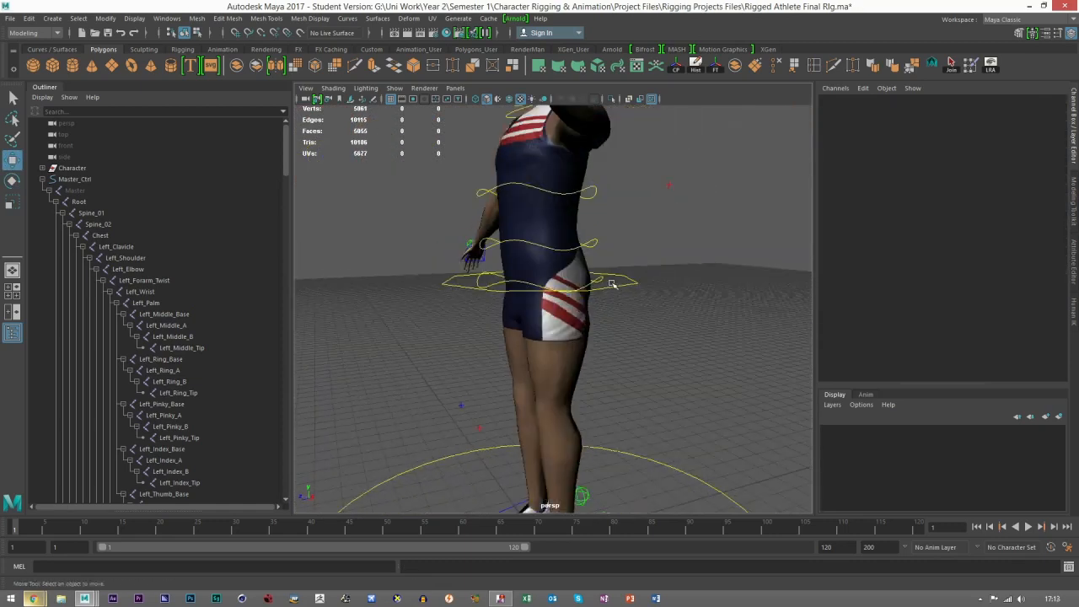
pyautogui.keyDown('alt'); pyautogui.moveTo(639, 299); pyautogui.dragTo(608, 305, button='right'); pyautogui.keyUp('alt')
pyautogui.click(591, 292)
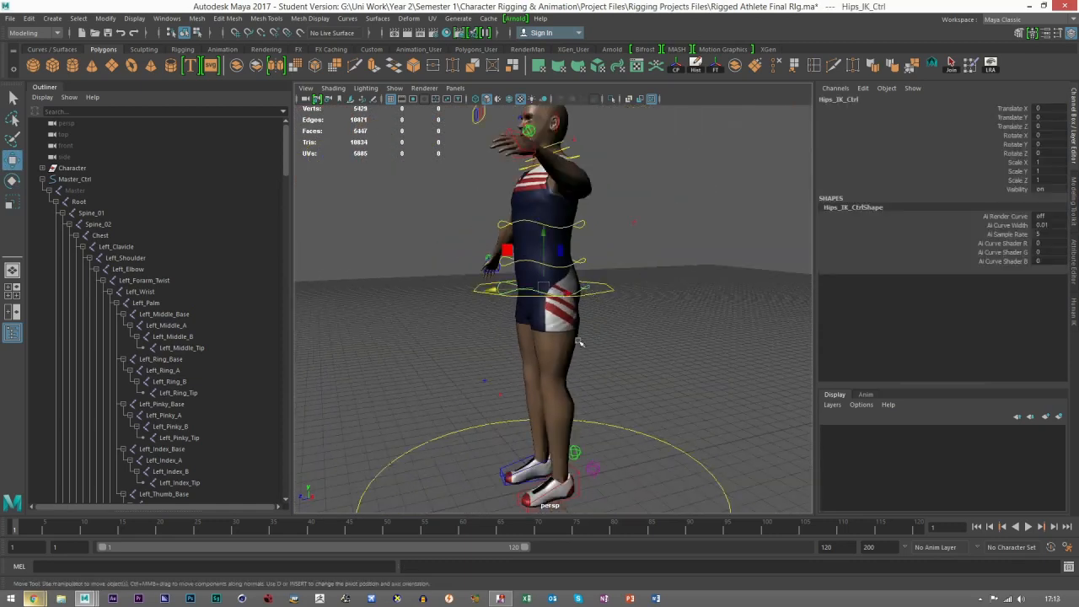
pyautogui.keyDown('alt'); pyautogui.moveTo(591, 292); pyautogui.dragTo(573, 274); pyautogui.keyUp('alt')
pyautogui.moveTo(613, 245); pyautogui.dragTo(633, 255)
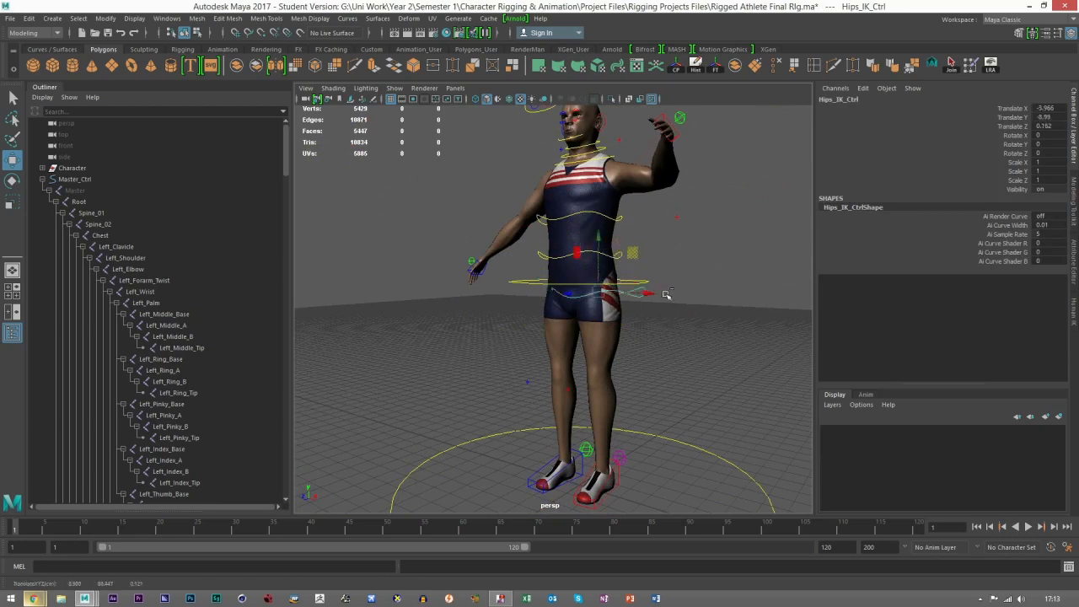
pyautogui.hotkey('ctrl', 'z')
pyautogui.keyDown('alt'); pyautogui.moveTo(666, 294); pyautogui.dragTo(646, 318); pyautogui.keyUp('alt')
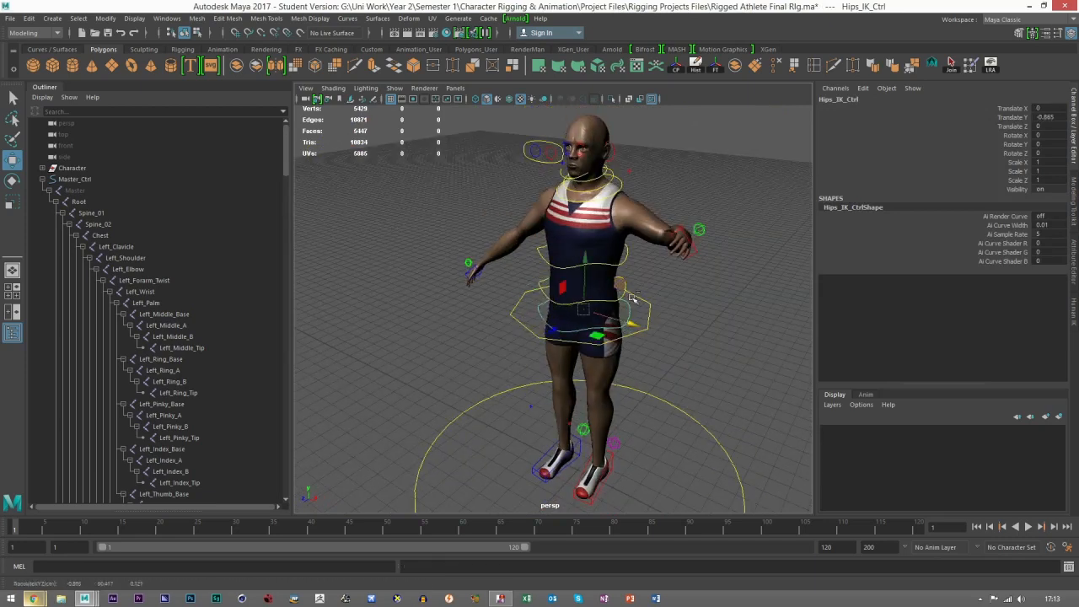
pyautogui.click(606, 258)
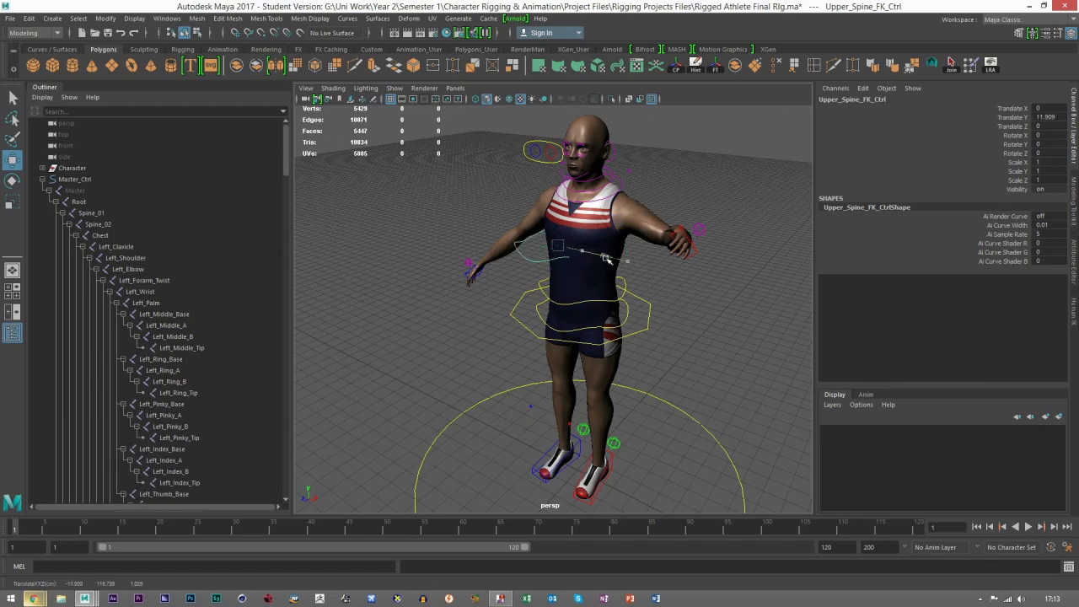
# Step: Try rotating Hips_IK_Ctrl to test how the pelvis turns, and undo the rotation
pyautogui.click(630, 317)
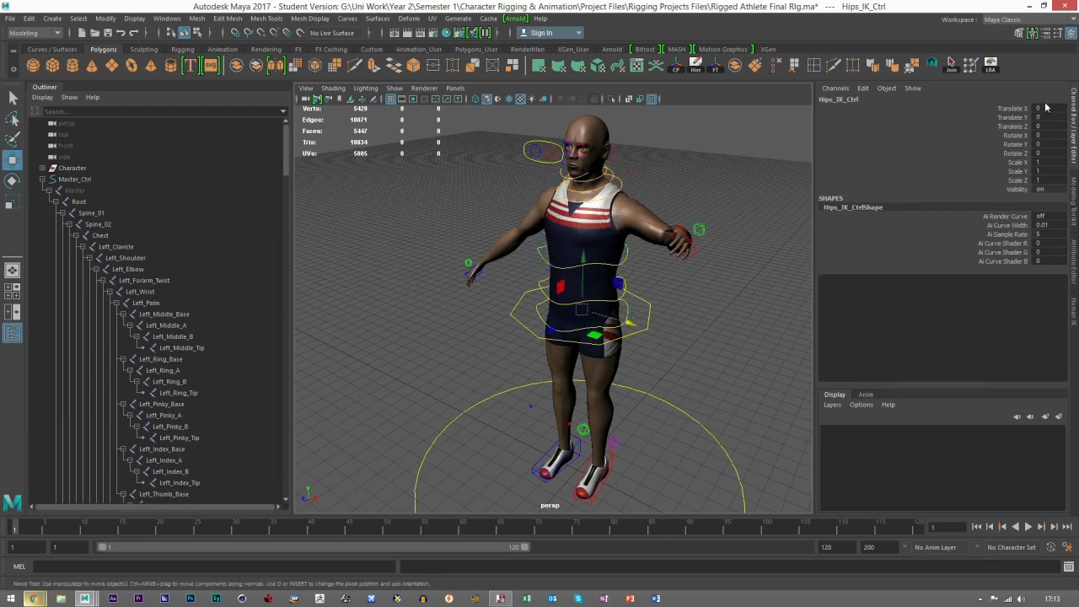
pyautogui.press('e')
pyautogui.moveTo(616, 306); pyautogui.dragTo(566, 329)
pyautogui.hotkey('ctrl', 'z')
# Step: Try shifting the body with COG_Ctrl to about -5.4, 13.6, -0.2, and restore its position
pyautogui.click(648, 322)
pyautogui.press('w')
pyautogui.scroll(-3, 687, 323)
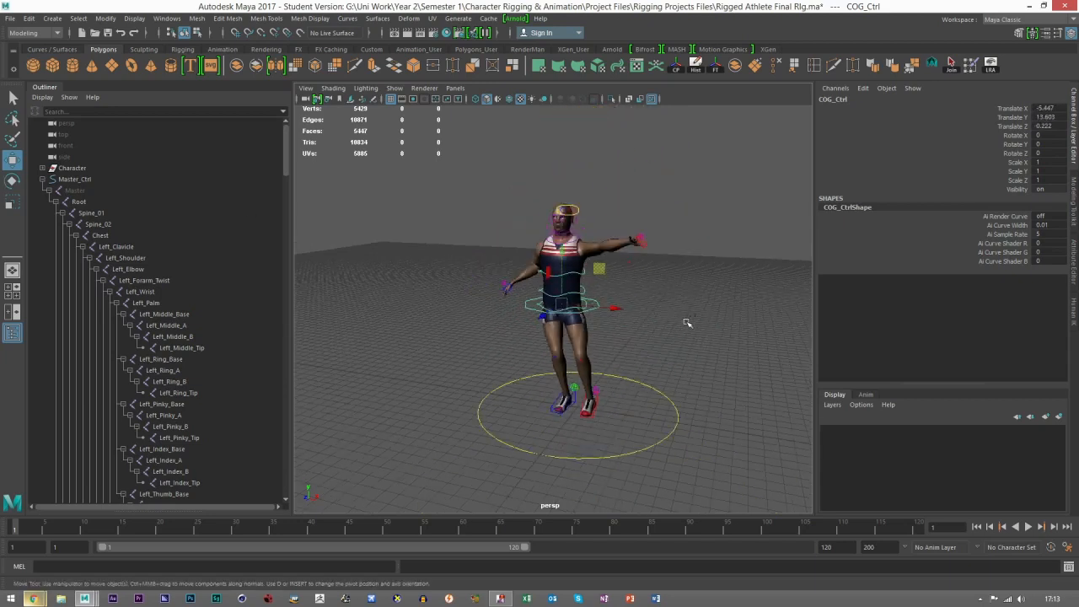
pyautogui.click(676, 321)
# Step: Examine the athlete's head and the eye, eyelid, ear, jaw and neck controls around it from several sides
pyautogui.scroll(5, 526, 377)
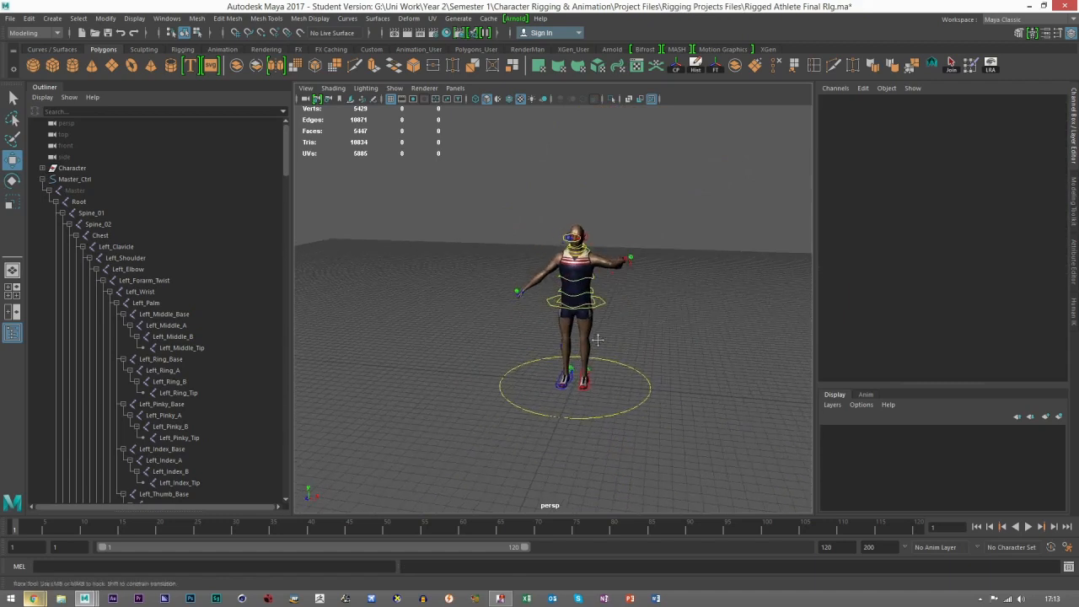
pyautogui.keyDown('alt'); pyautogui.moveTo(527, 377); pyautogui.dragTo(597, 318); pyautogui.keyUp('alt')
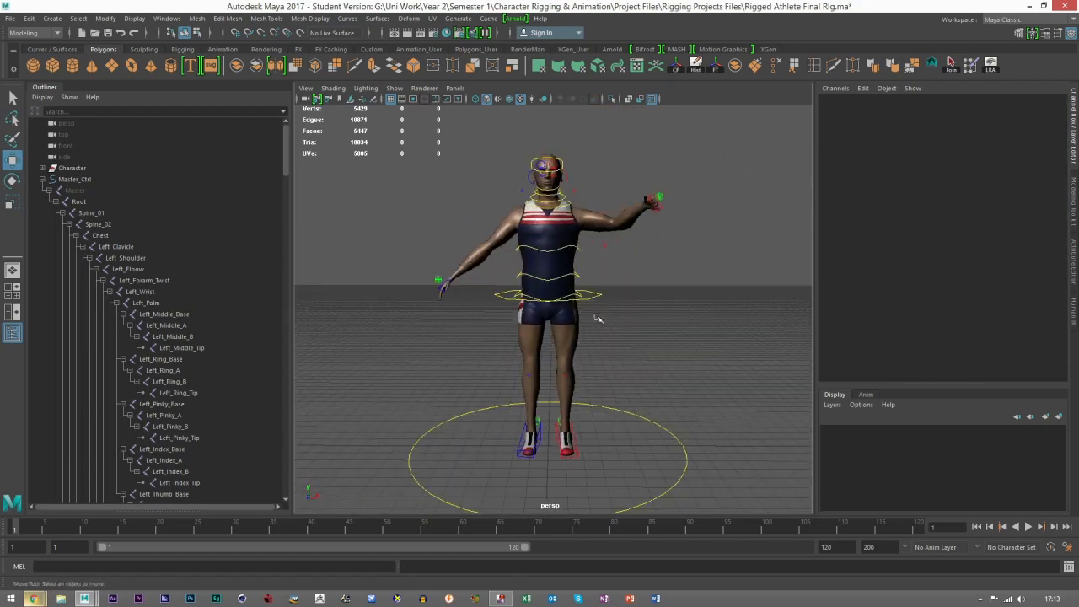
pyautogui.scroll(5, 595, 315)
pyautogui.keyDown('alt'); pyautogui.moveTo(590, 164); pyautogui.dragTo(588, 431, button='middle'); pyautogui.keyUp('alt')
pyautogui.scroll(4, 670, 293)
pyautogui.scroll(4, 588, 430)
pyautogui.keyDown('alt'); pyautogui.moveTo(641, 367); pyautogui.dragTo(417, 279); pyautogui.keyUp('alt')
pyautogui.click(480, 264)
pyautogui.hotkey('ctrl', 'z')
pyautogui.click(548, 282)
pyautogui.click(569, 294)
pyautogui.click(604, 258)
pyautogui.keyDown('alt'); pyautogui.moveTo(604, 258); pyautogui.dragTo(530, 324); pyautogui.keyUp('alt')
pyautogui.scroll(-3, 658, 324)
pyautogui.scroll(3, 529, 324)
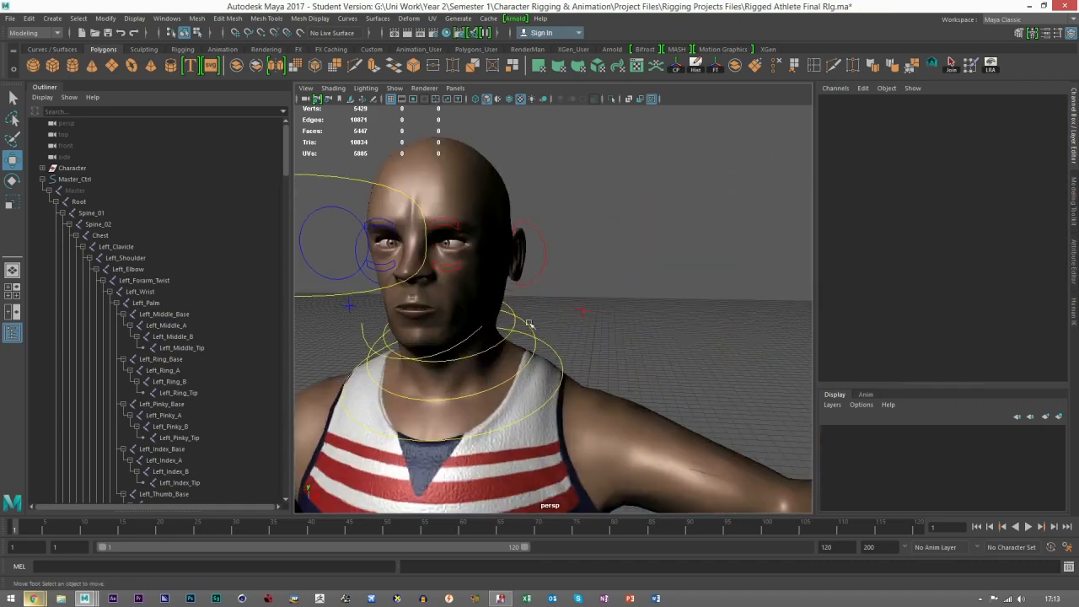
# Step: Open the athlete's mouth by rotating Jaw_Ctrl to about -16 in Z, and examine it from the side
pyautogui.click(363, 335)
pyautogui.press('e')
pyautogui.moveTo(423, 292); pyautogui.dragTo(467, 304)
pyautogui.scroll(-4, 523, 325)
pyautogui.keyDown('alt'); pyautogui.moveTo(536, 327); pyautogui.dragTo(491, 327); pyautogui.keyUp('alt')
pyautogui.keyDown('alt'); pyautogui.moveTo(491, 327); pyautogui.dragTo(604, 296, button='middle'); pyautogui.keyUp('alt')
pyautogui.scroll(4, 604, 296)
pyautogui.click(10, 164)
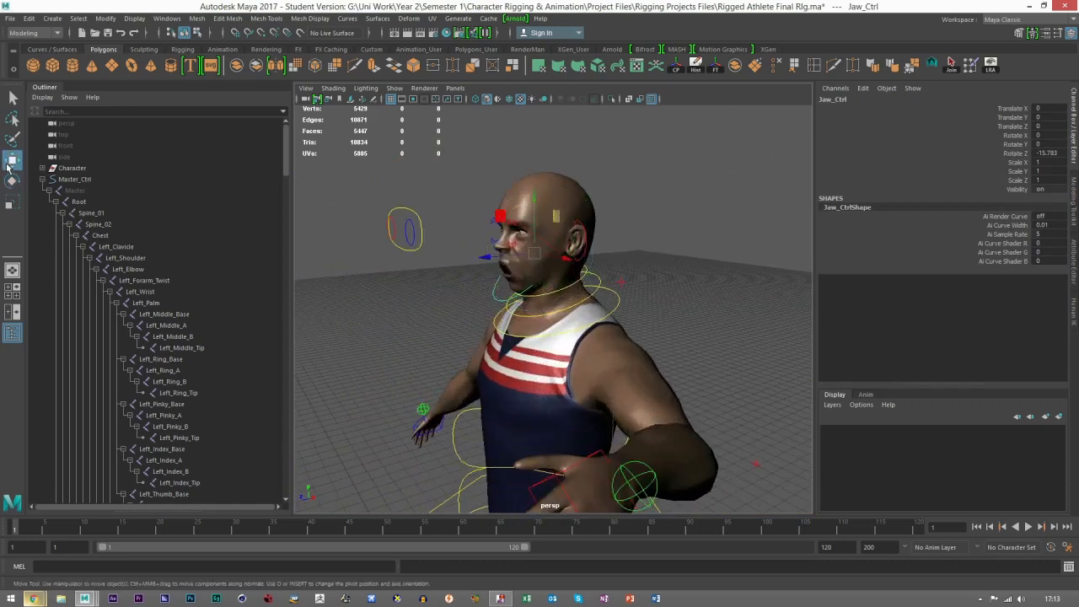